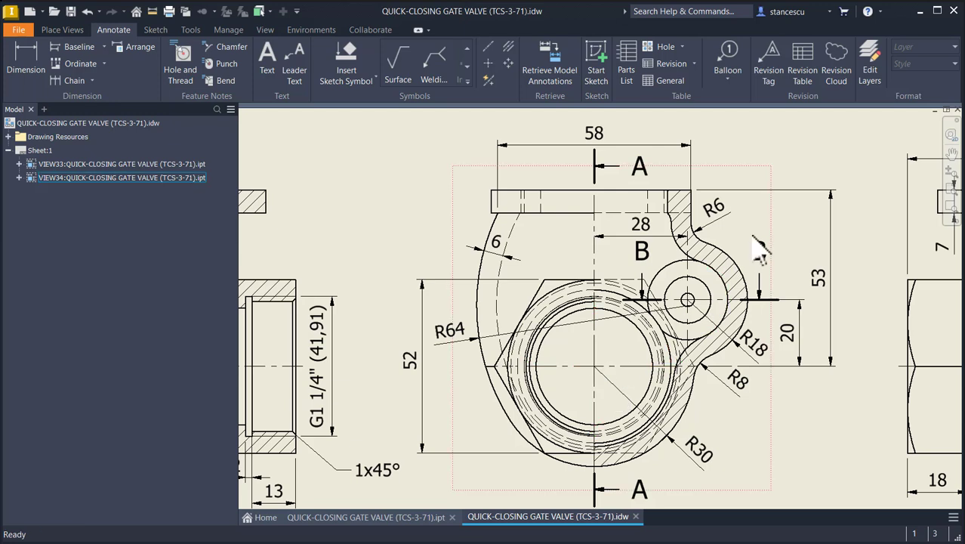
Step: Examine the dimensions of the sectioned front view in the gate valve drawing
left_click(648, 235)
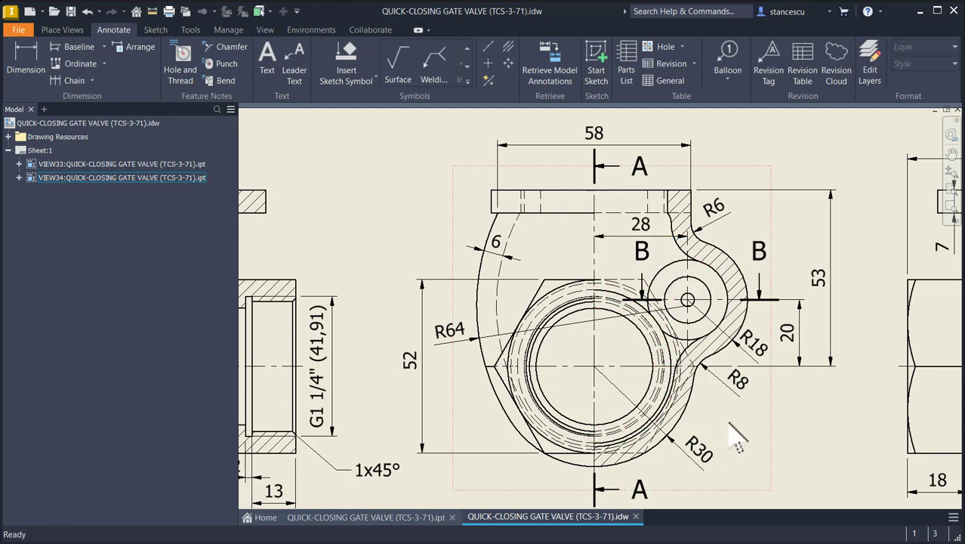
left_click(740, 395)
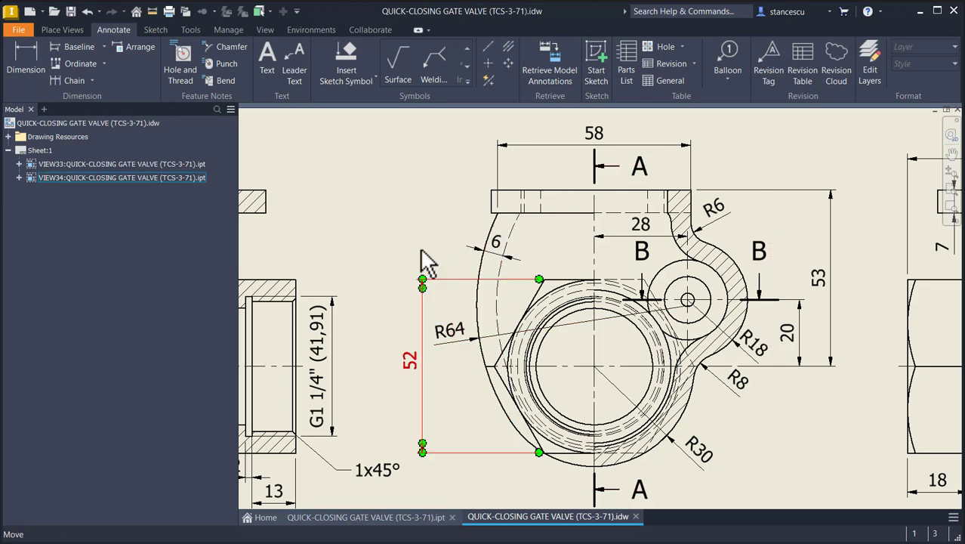
middle_click(384, 179)
middle_click(384, 179)
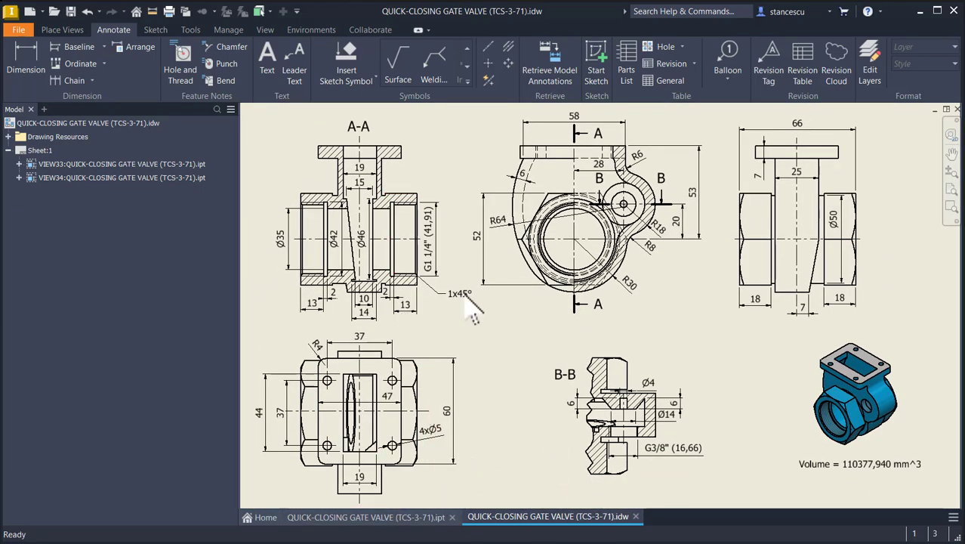
Step: Create a new metric part from Standard (mm).ipt and start a 2D sketch on the front plane
left_click(30, 11)
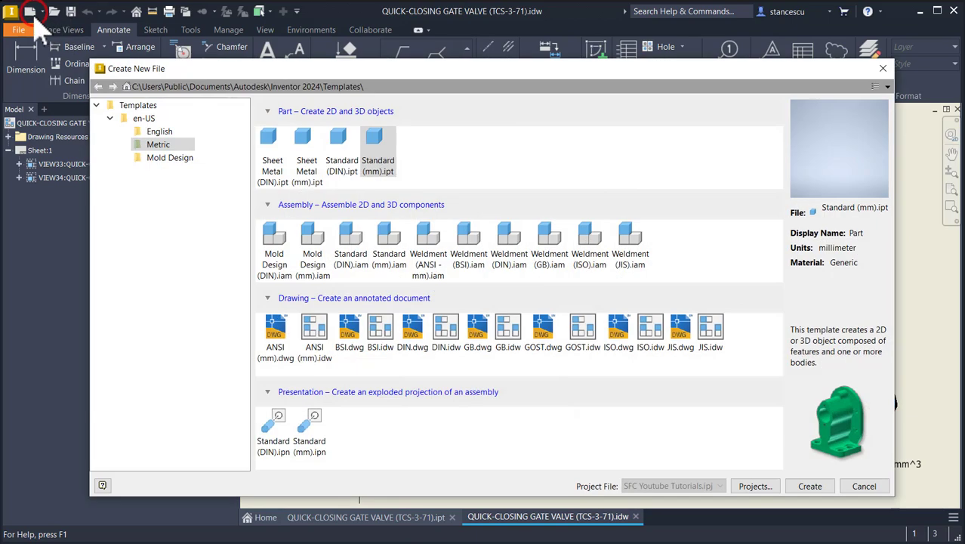
double_click(382, 146)
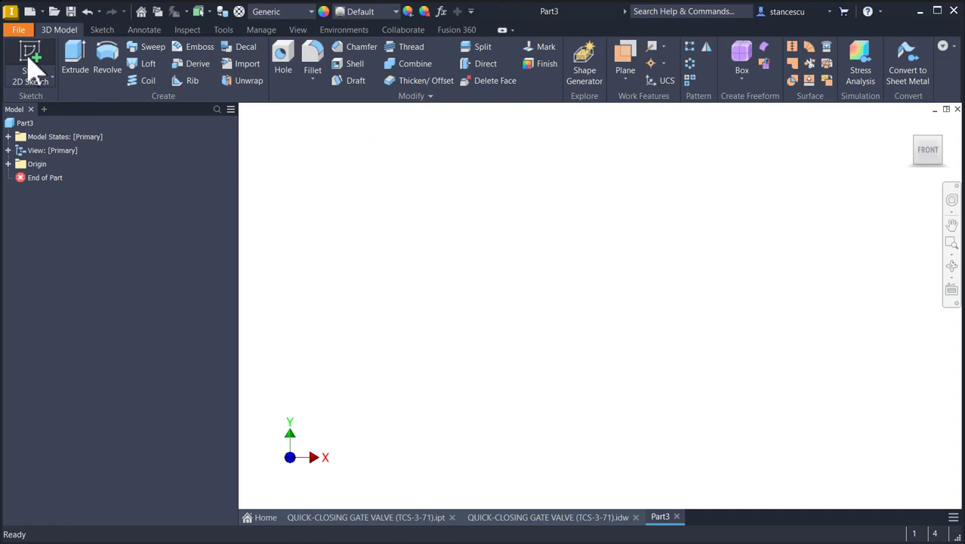
left_click(30, 66)
left_click(533, 175)
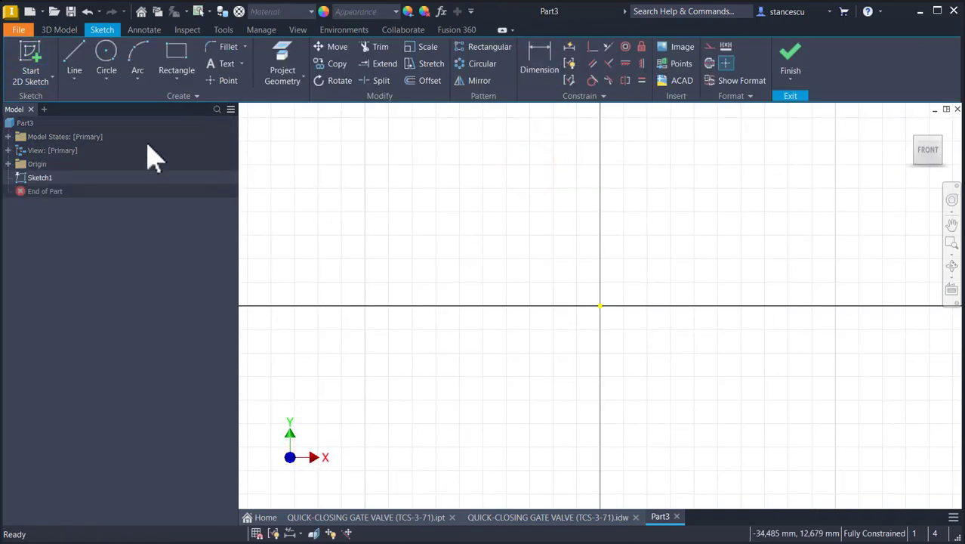
Step: Draw a vertical line upward from the sketch origin with a length of 53-7 (46 mm)
left_click(76, 53)
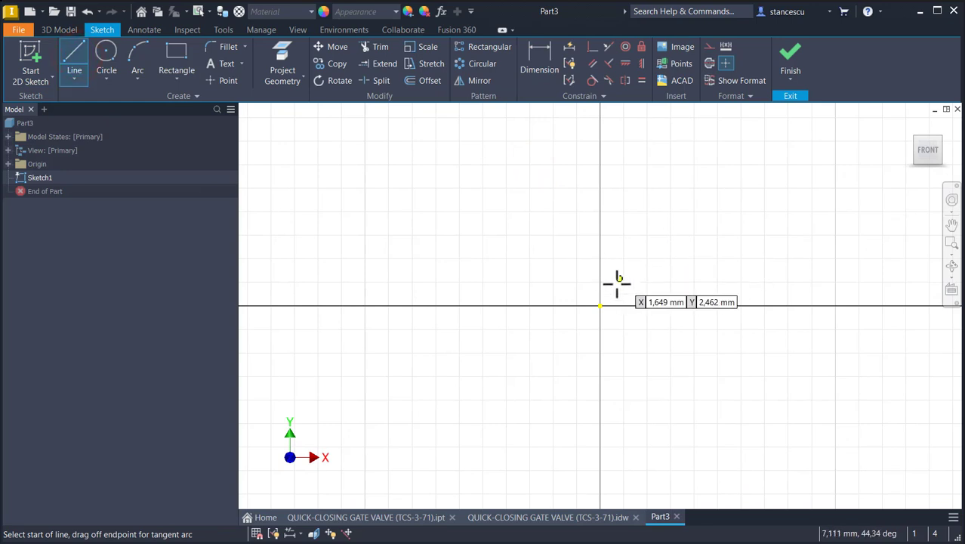
left_click(602, 305)
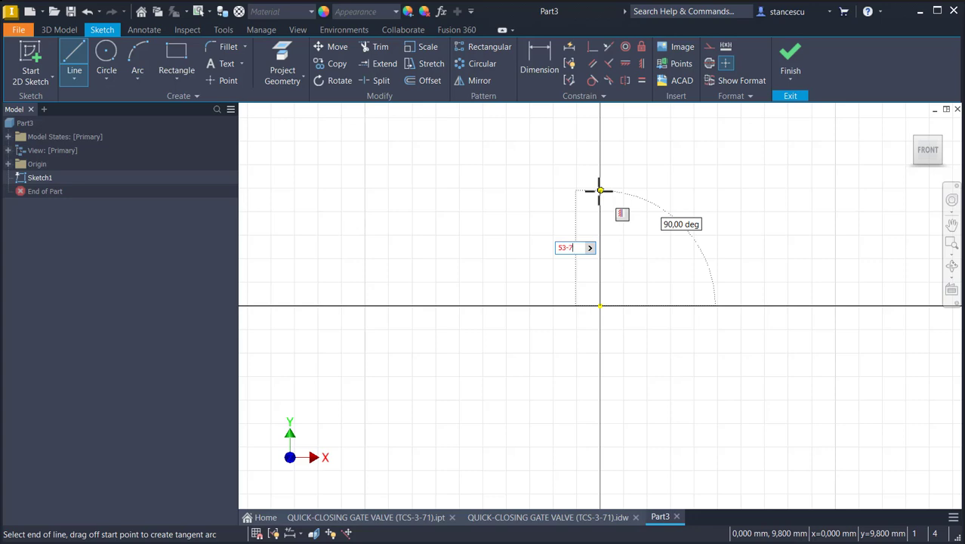
type("46")
key("Return")
scroll(528, 217, "down", 2)
key("Escape")
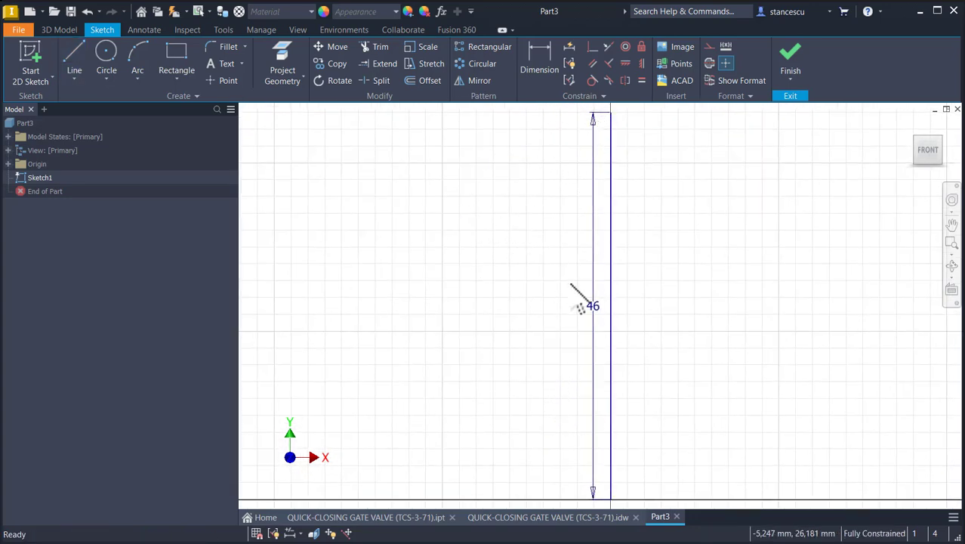
Step: Move the 46 mm dimension well clear of the vertical line and turn the line into construction geometry
left_click_drag(600, 310, 887, 298)
left_click_drag(675, 266, 538, 337)
left_click(708, 49)
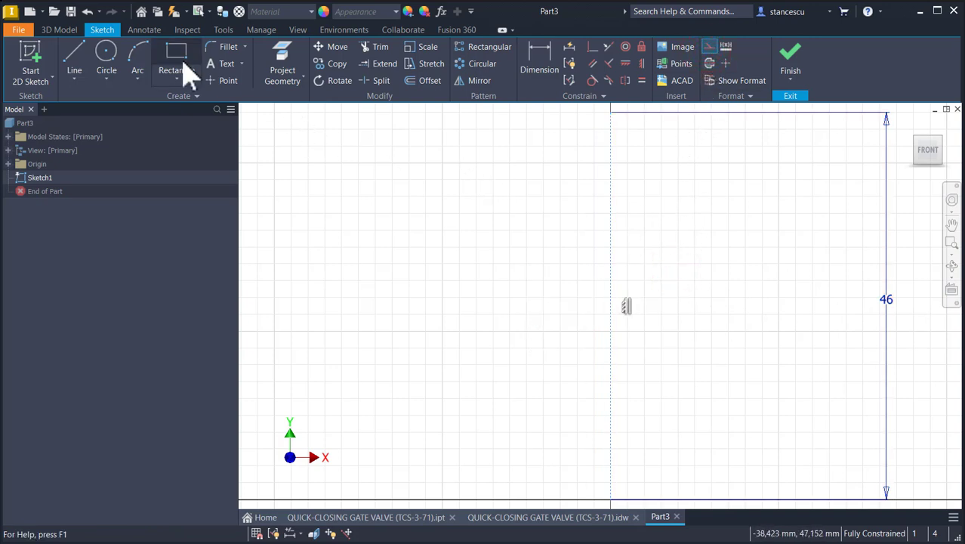
Step: Draw a circle with a 30 mm radius centred on the origin
left_click(105, 52)
middle_click_drag(537, 402, 528, 280)
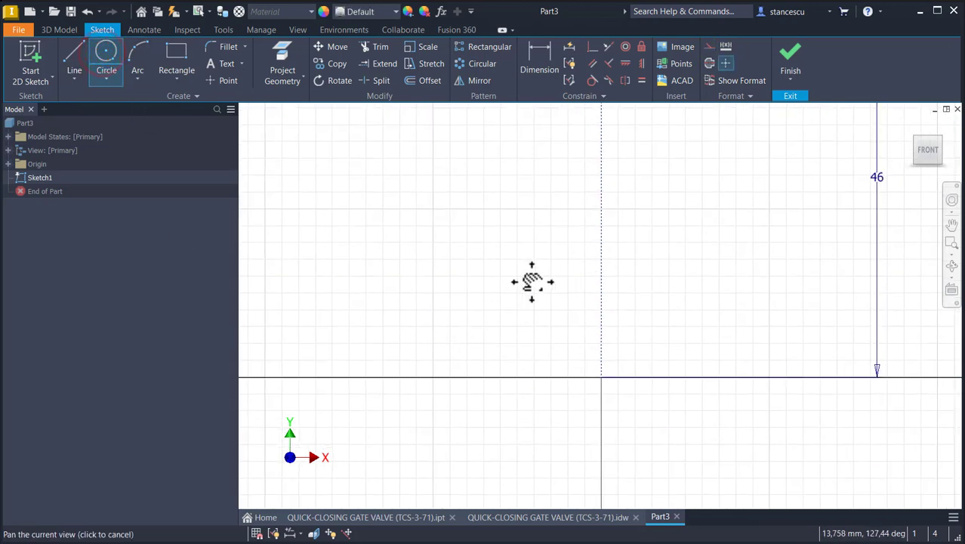
left_click(602, 376)
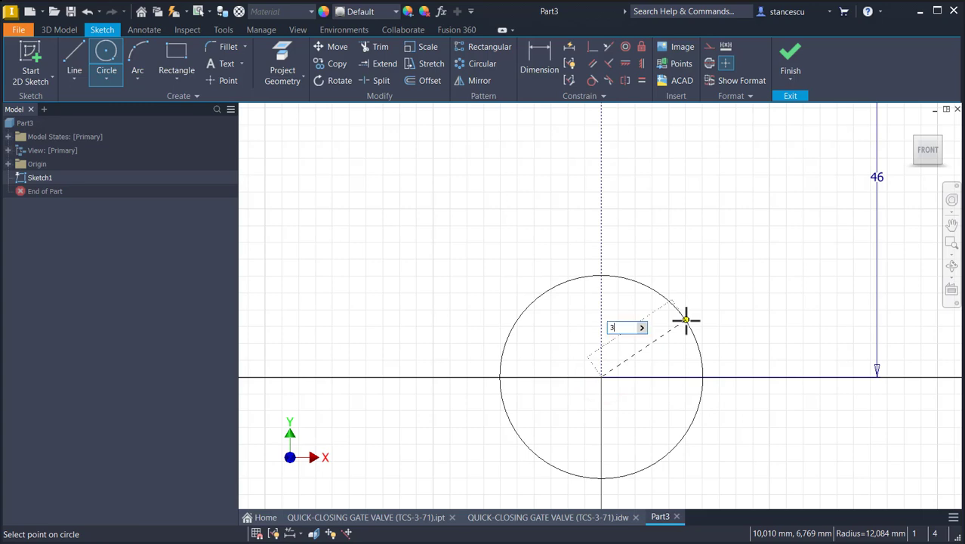
key("Return")
scroll(737, 319, "down", 4)
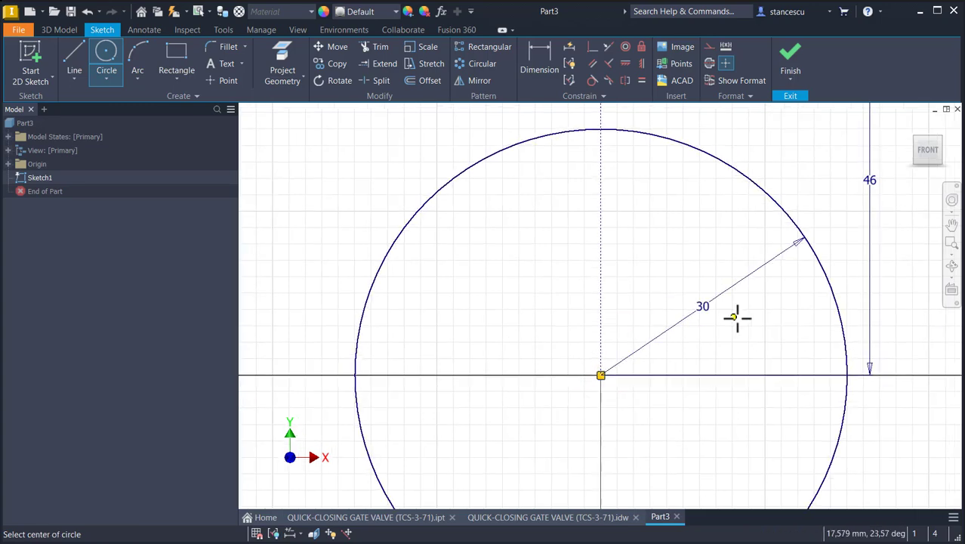
Step: Draw a short vertical line about 21 mm beside the construction line near its top, continued by three tangent arcs down to the circle
left_click(74, 59)
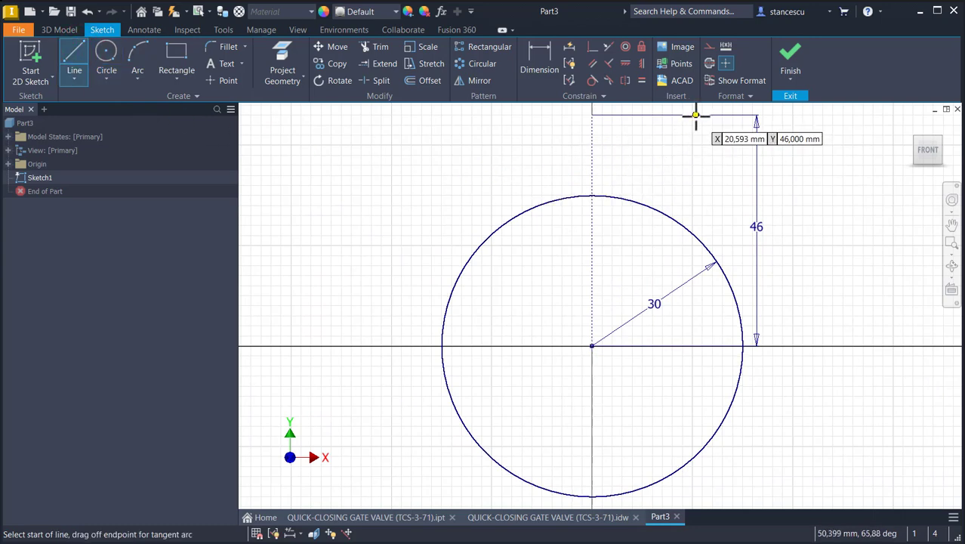
left_click(693, 115)
left_click(696, 130)
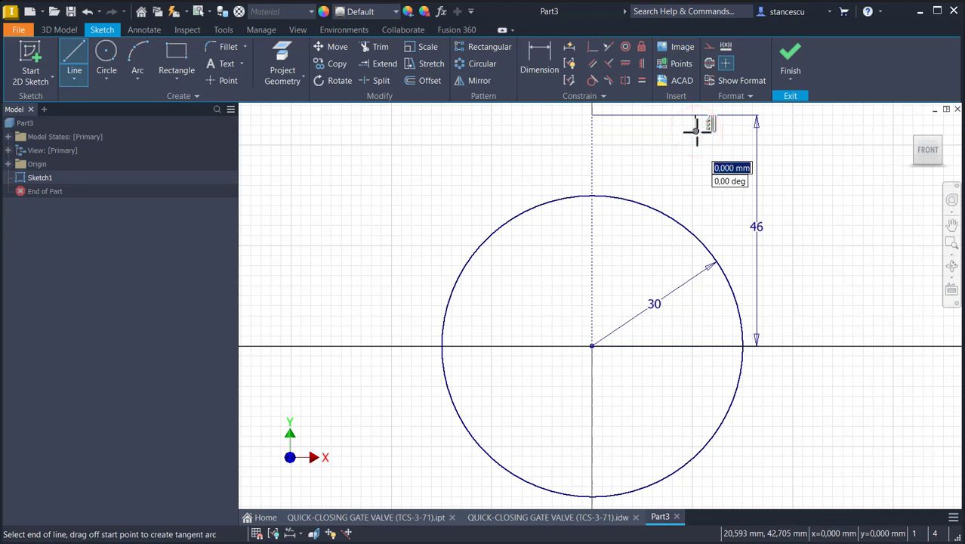
left_click_drag(696, 131, 712, 156)
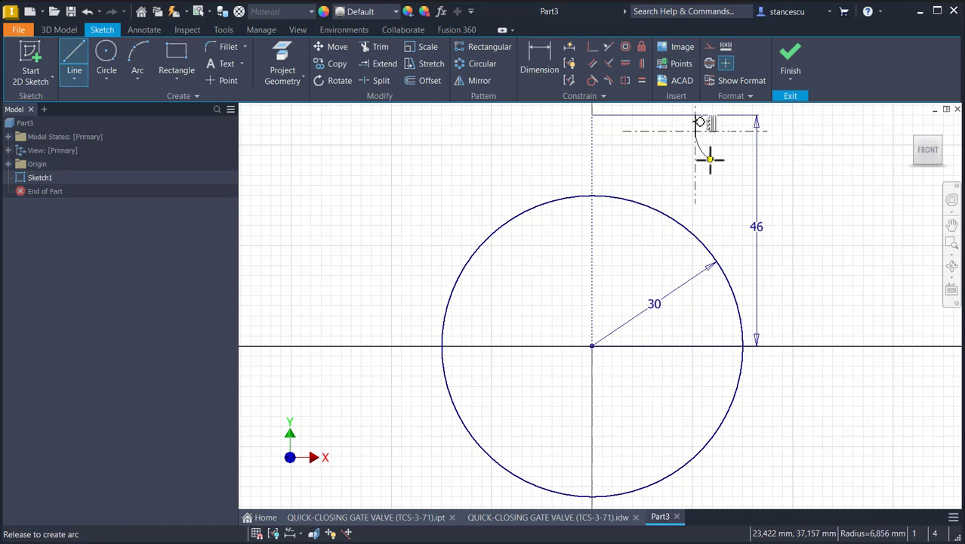
left_click_drag(714, 159, 737, 388)
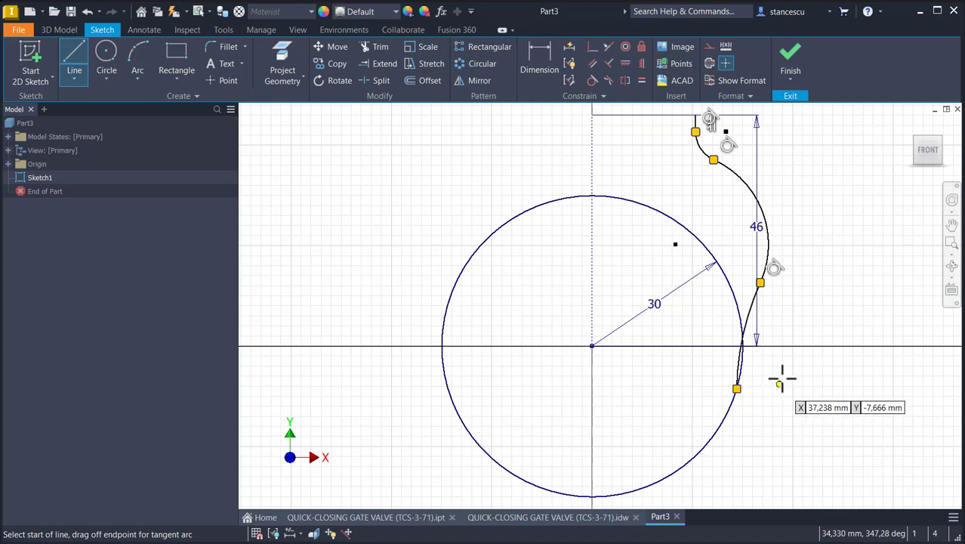
Step: Make the lowest arc tangent to the circle and shift the middle arc's centre outward
left_click(609, 80)
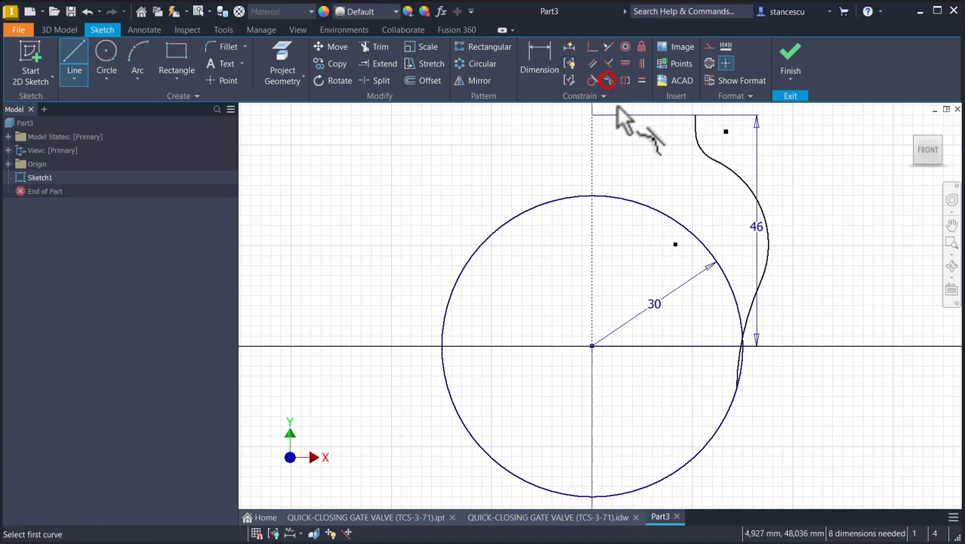
left_click(737, 370)
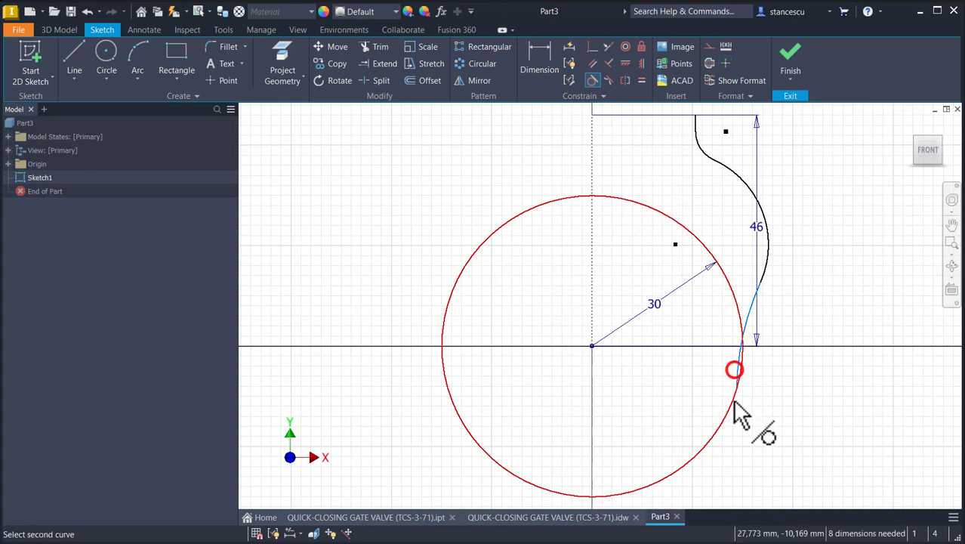
left_click(733, 397)
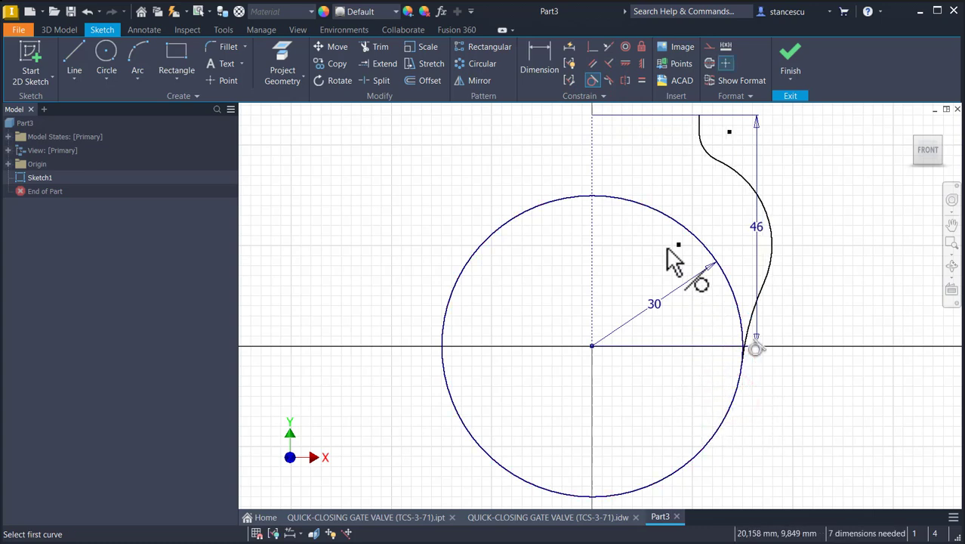
key("Escape")
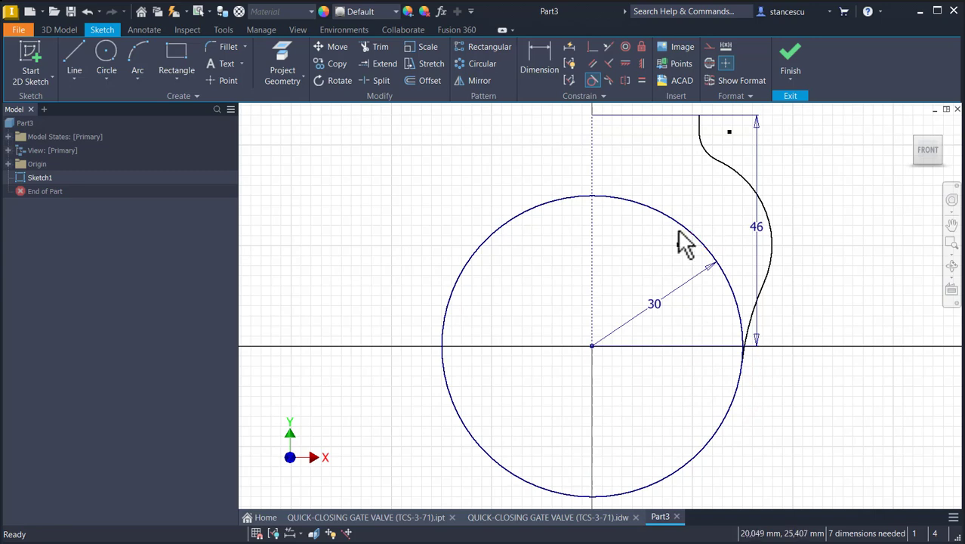
mouse_move(679, 245)
left_mouse_down()
mouse_move(710, 225)
mouse_move(712, 238)
left_mouse_up()
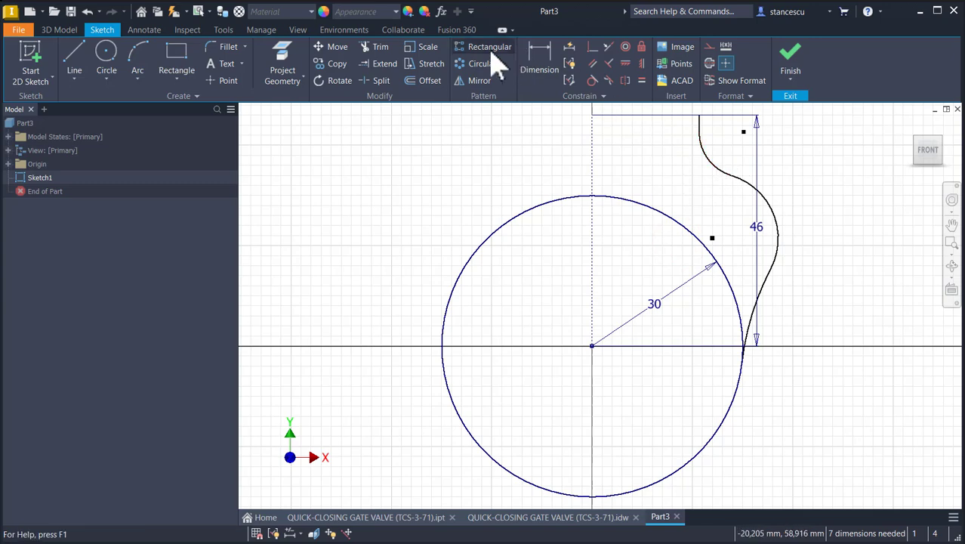
Step: Set the radius of the upper arc to 6 mm and of the lowest arc to 8 mm
left_click(539, 67)
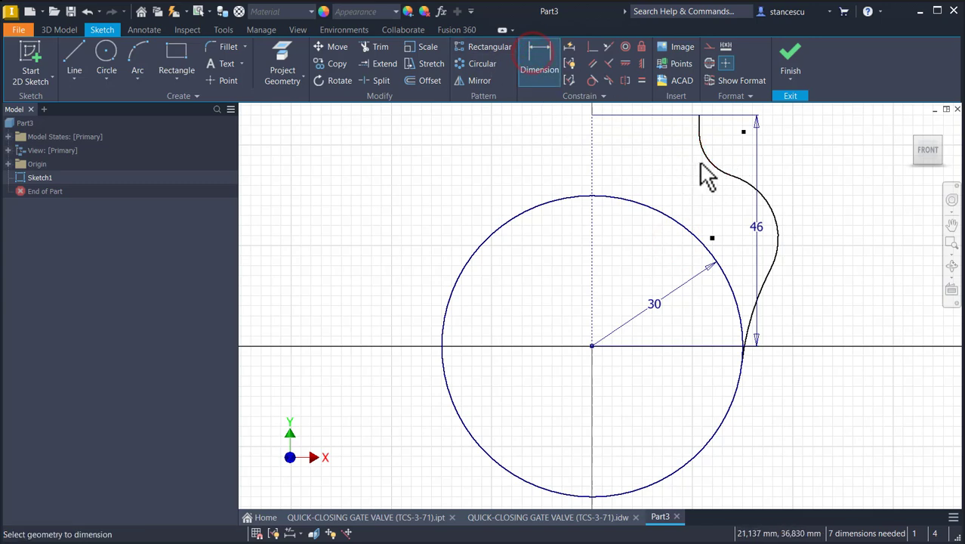
left_click(705, 154)
left_click(680, 167)
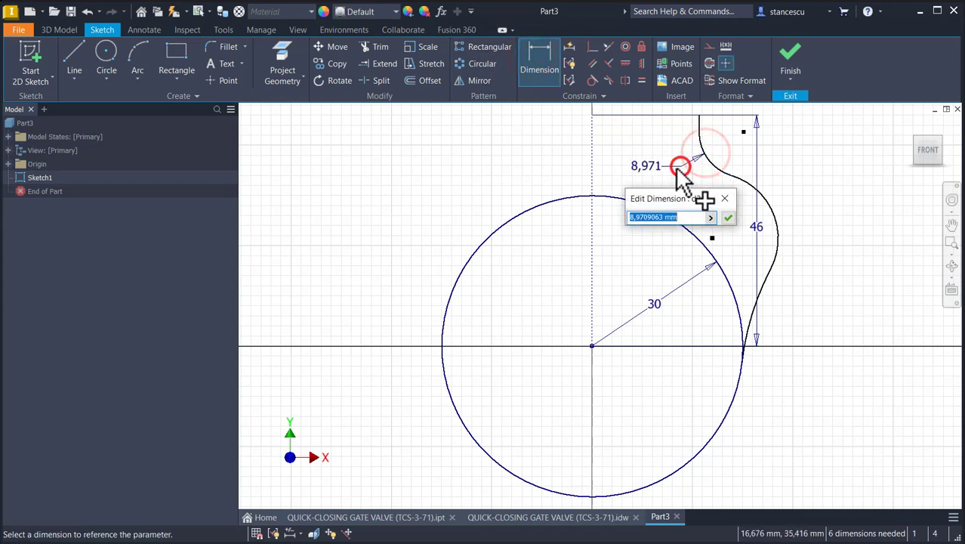
key("Return")
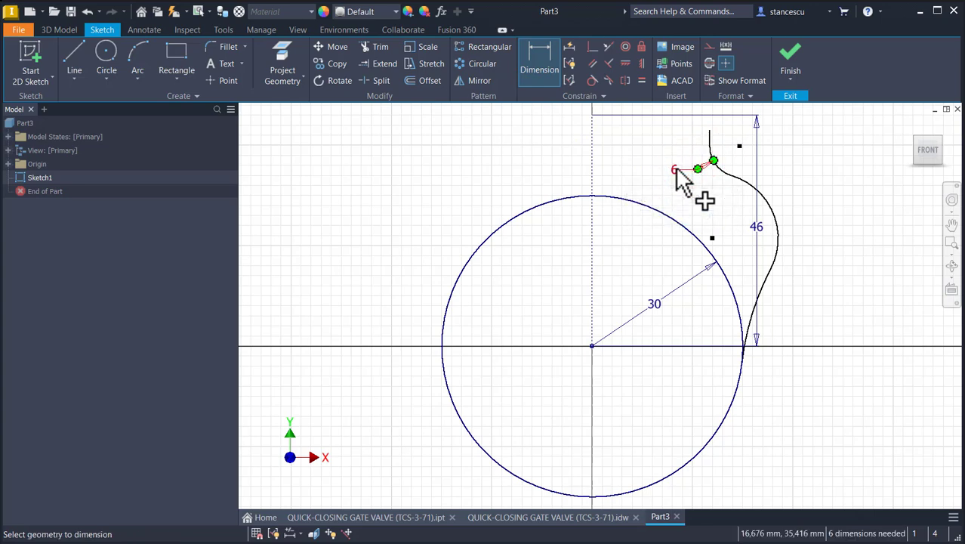
left_click(760, 296)
left_click(778, 309)
type("8")
key("Return")
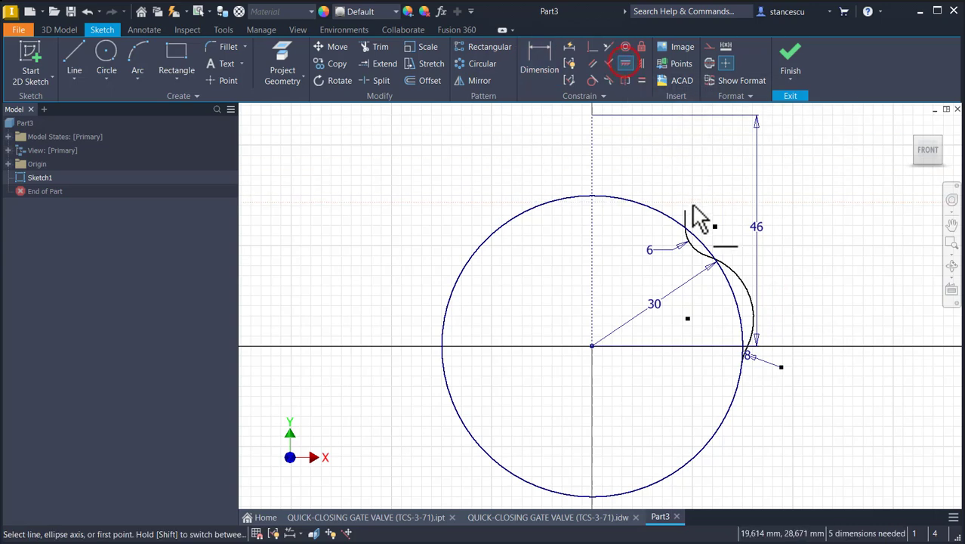
Step: Align the profile line's upper end horizontally with the construction line's top end and set the middle arc's radius to 18 mm
left_click(685, 210)
left_click(591, 117)
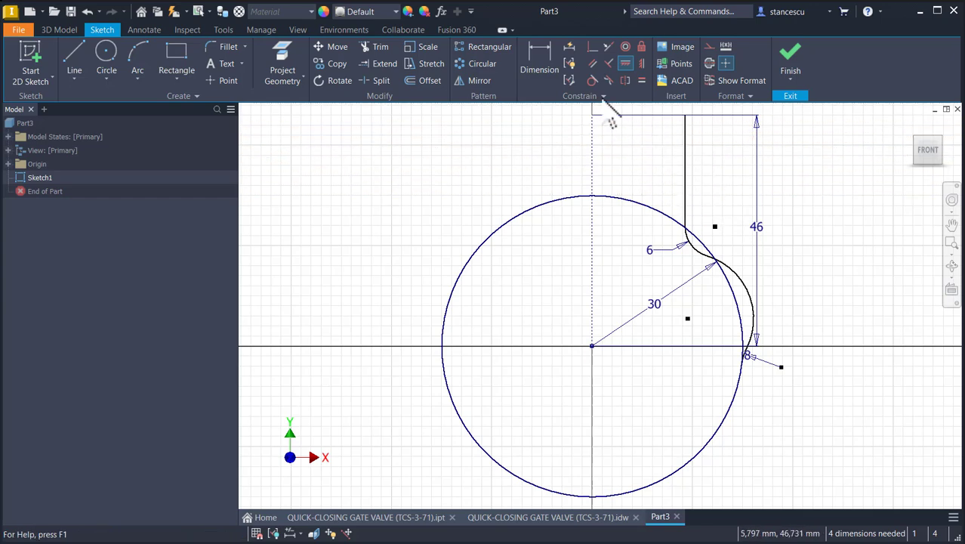
left_click(545, 61)
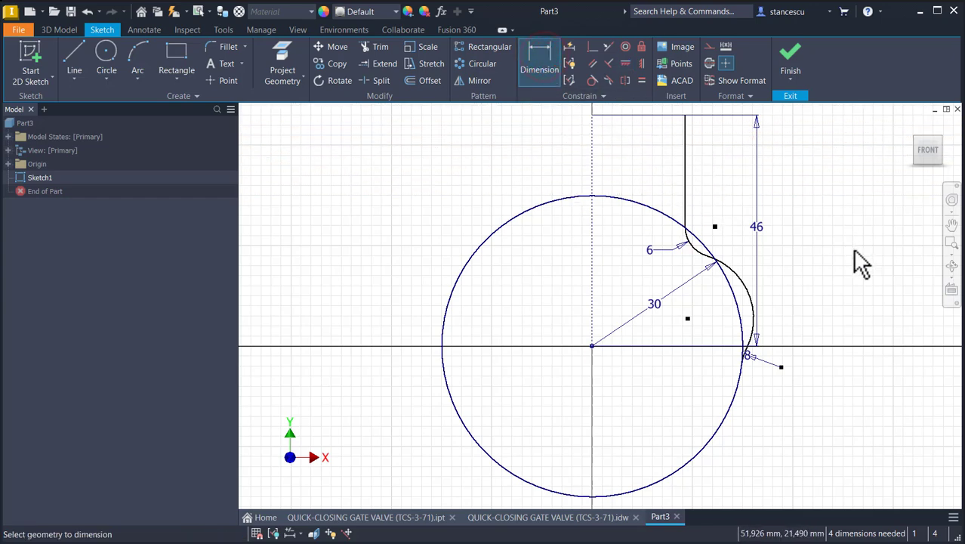
left_click(746, 287)
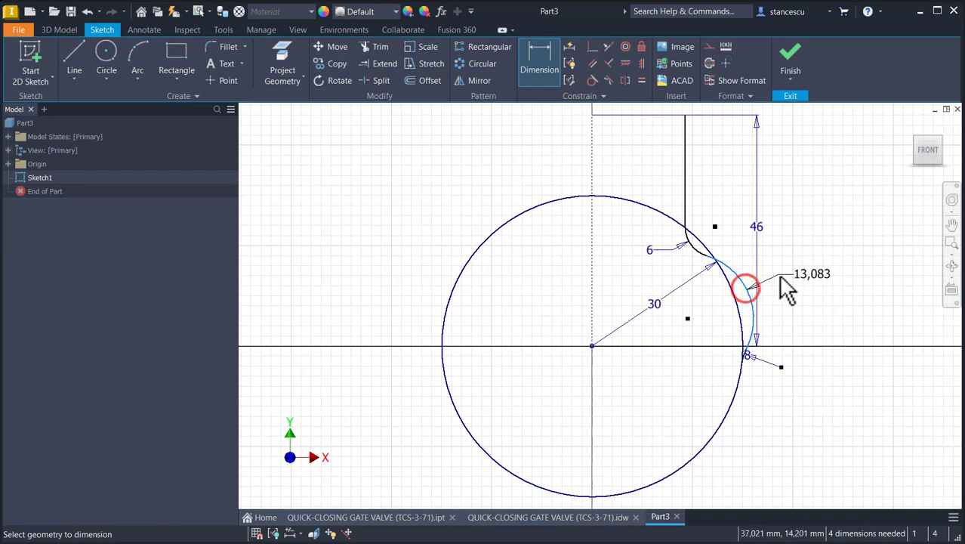
left_click(778, 275)
type("18")
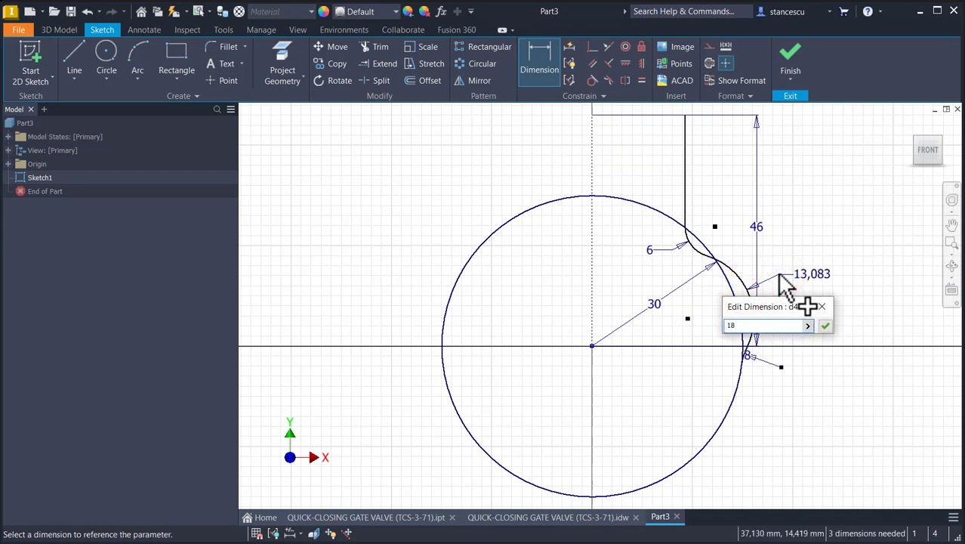
key("Return")
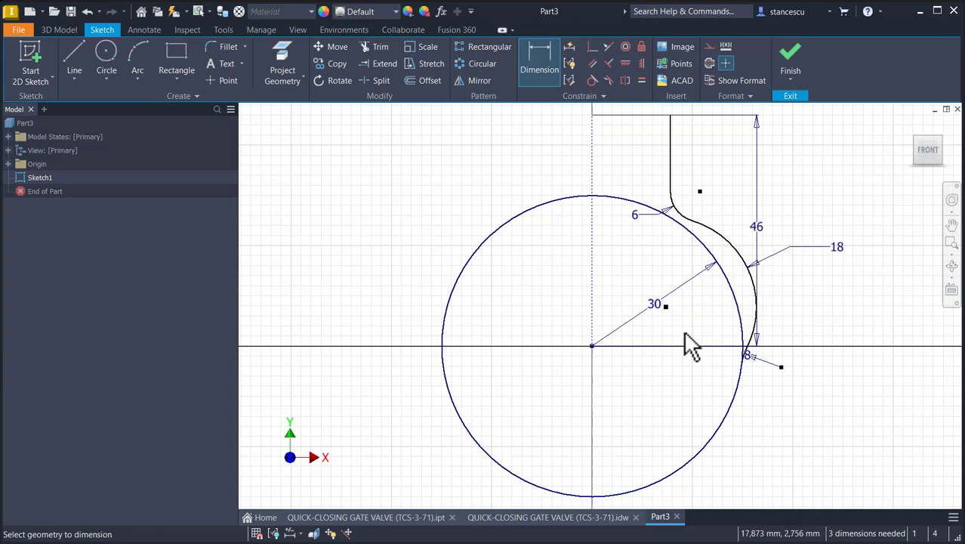
key("Escape")
Step: Move the 18 mm arc's centre up and outward and set its vertical distance from the origin to 20 mm
left_click_drag(665, 312, 724, 252)
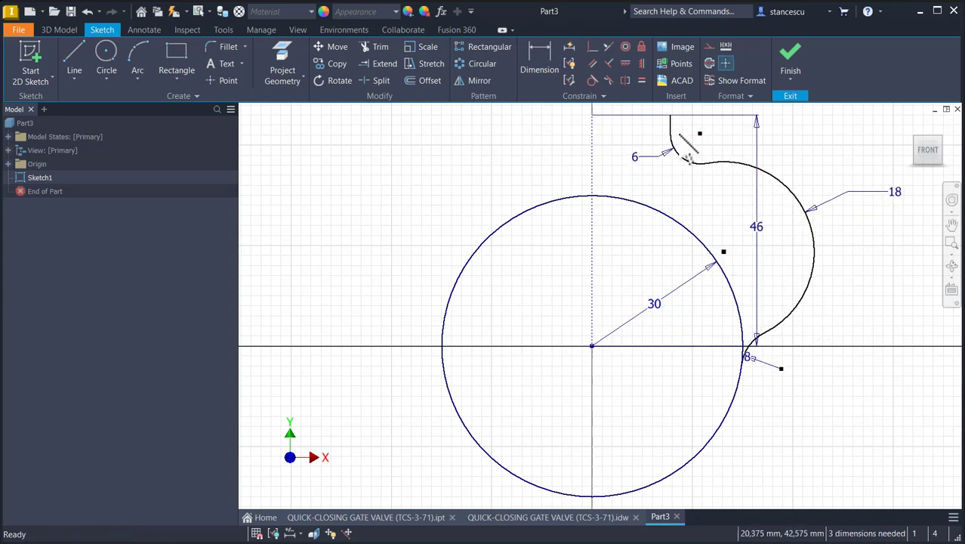
left_click(549, 80)
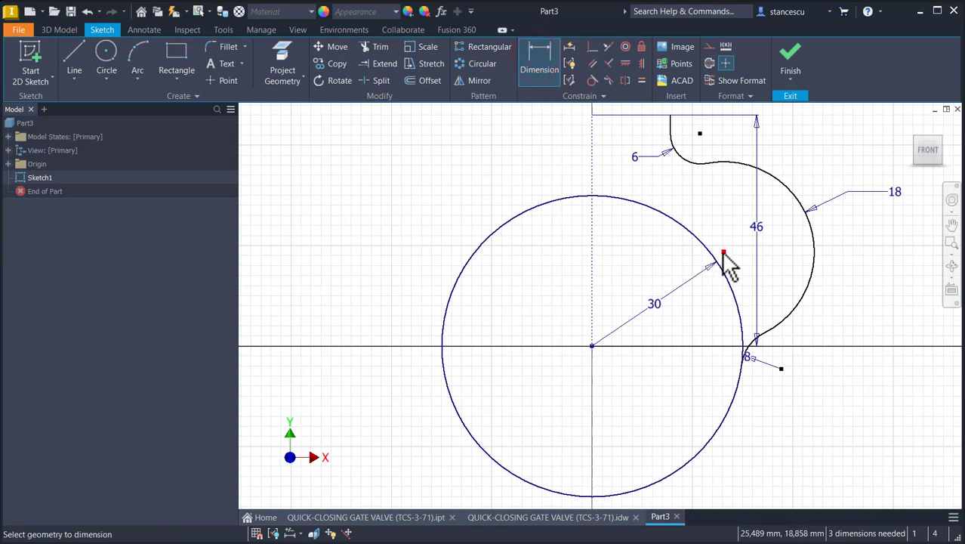
left_click(722, 252)
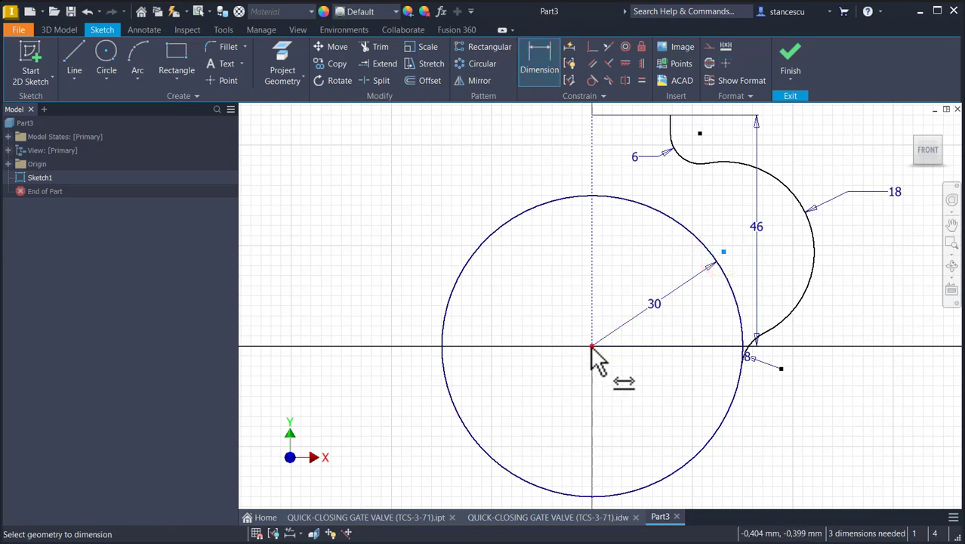
left_click(592, 347)
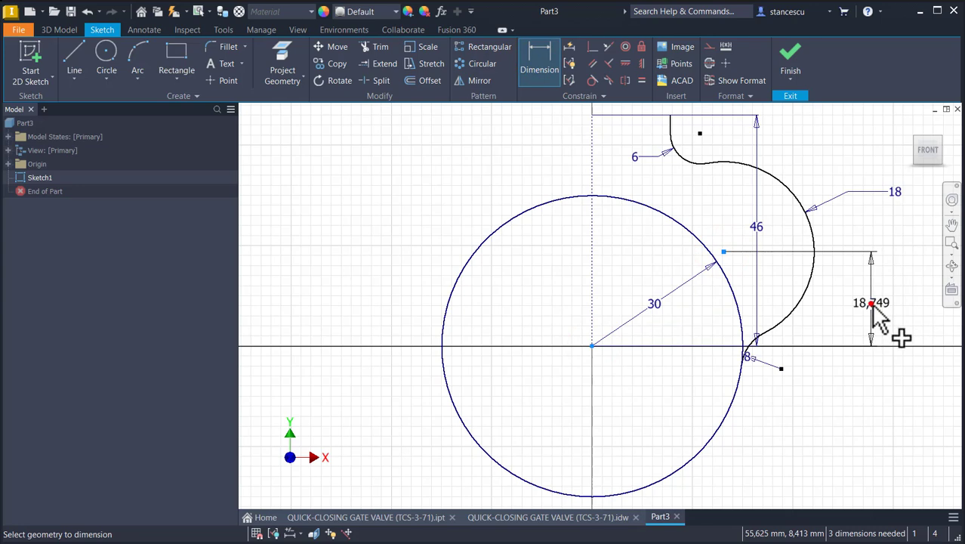
left_click(871, 303)
type("2")
key("Return")
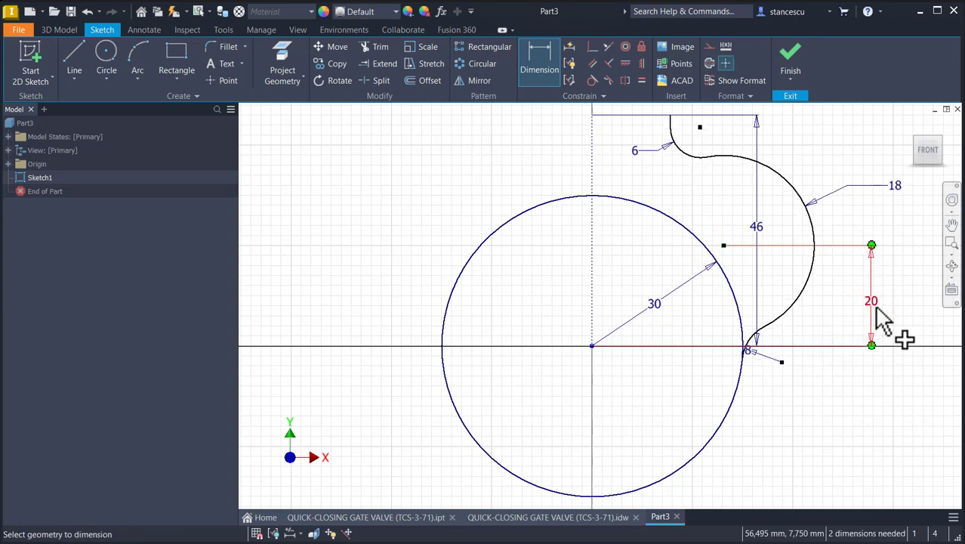
Step: Set the horizontal distance from the origin to the 18 mm arc's centre to 28 mm
left_click(726, 251)
left_click(592, 348)
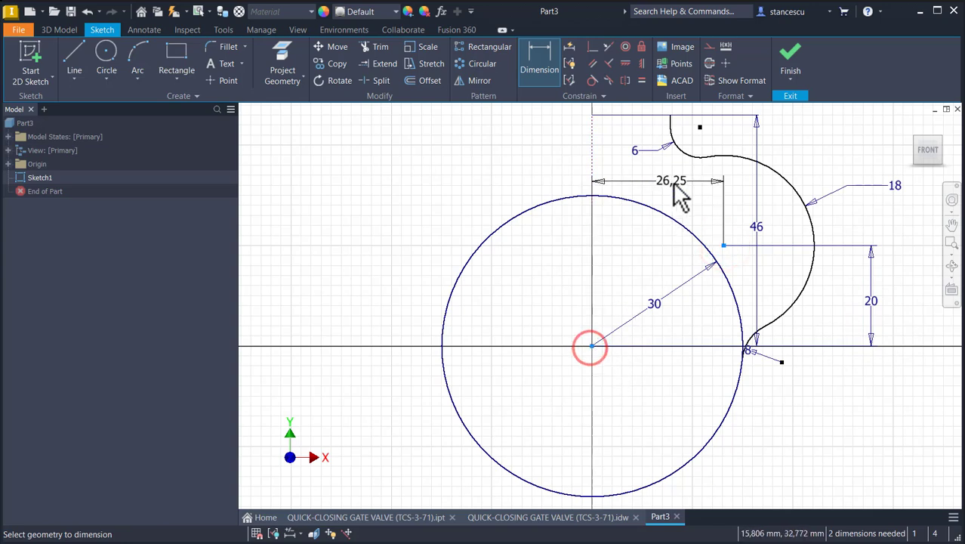
left_click(671, 189)
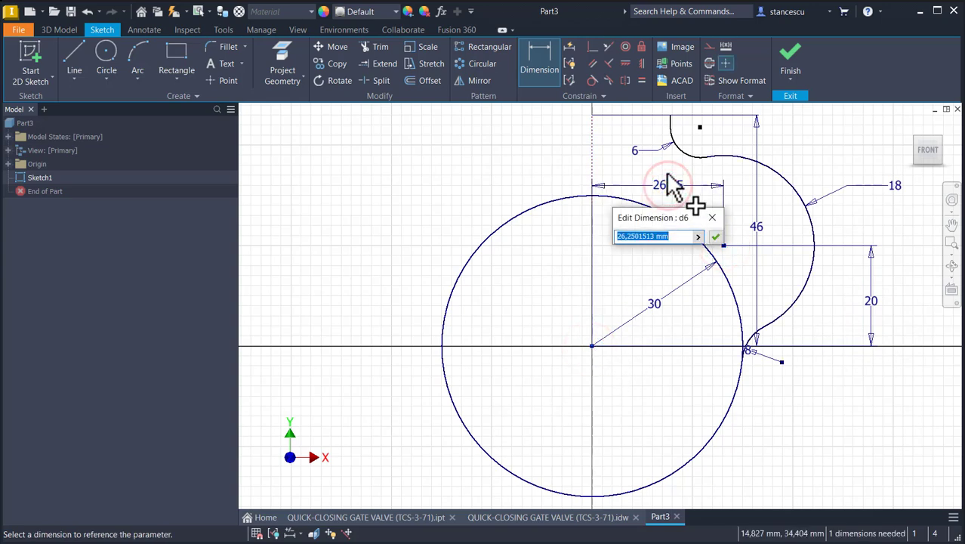
type("28")
key("Return")
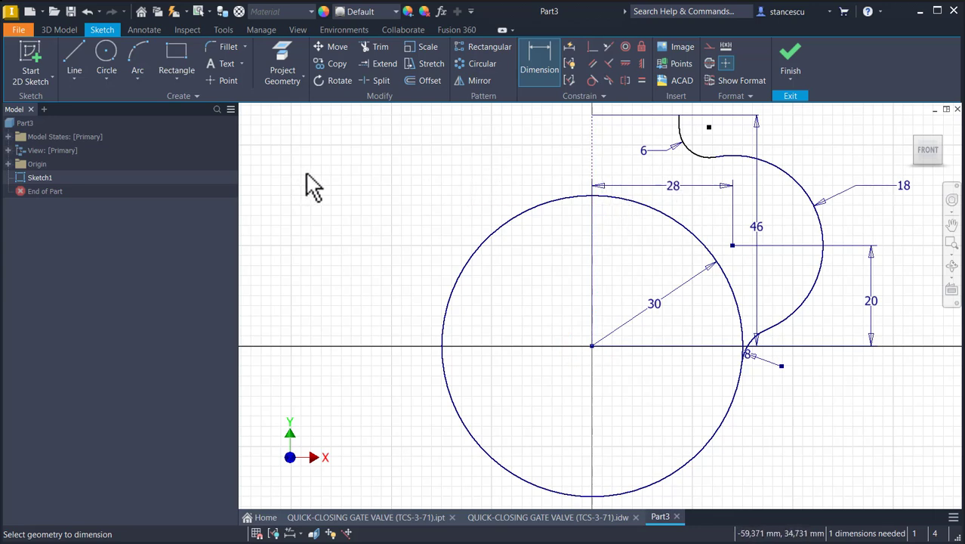
Step: Draw a three-point arc of about 54 mm radius, tangent to the circle's lower left side and ending level with the construction line's top
left_click(137, 59)
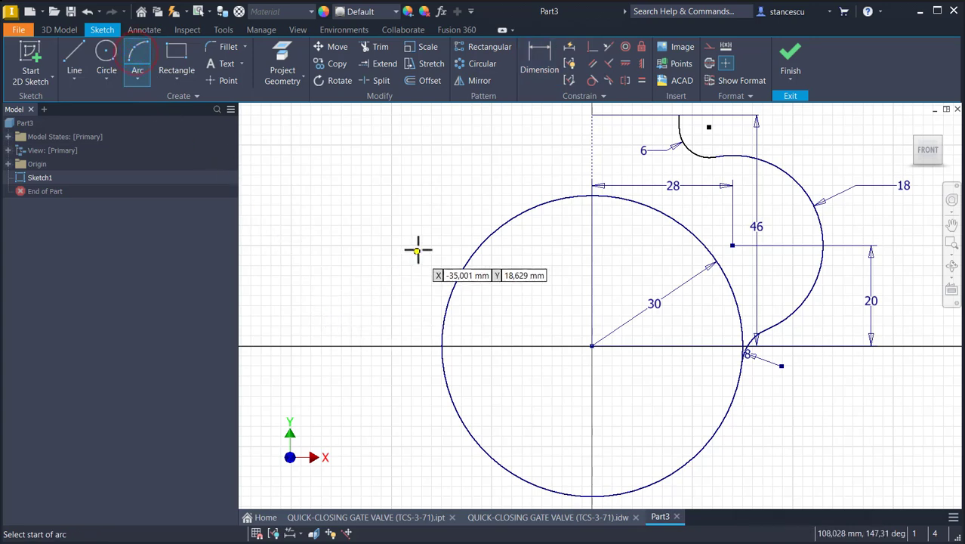
left_click(467, 428)
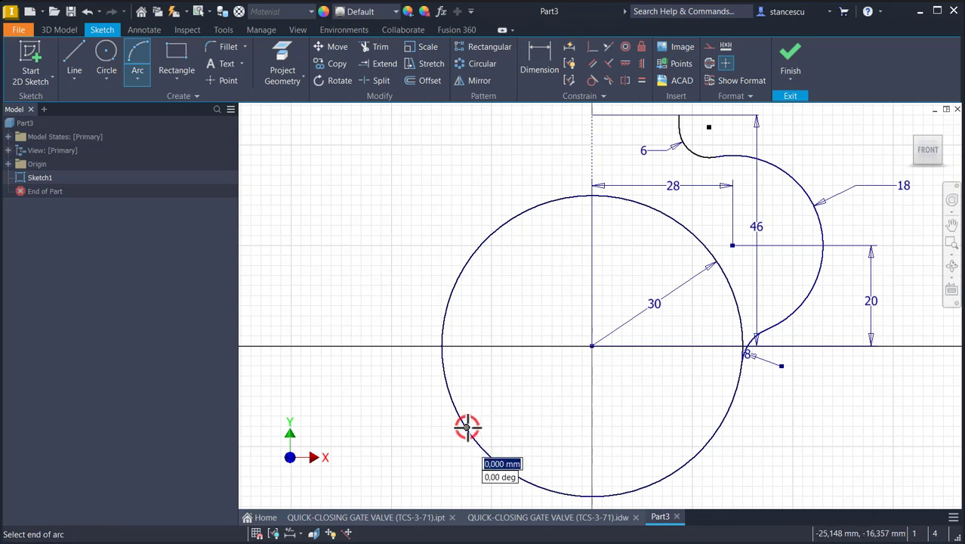
left_click(479, 115)
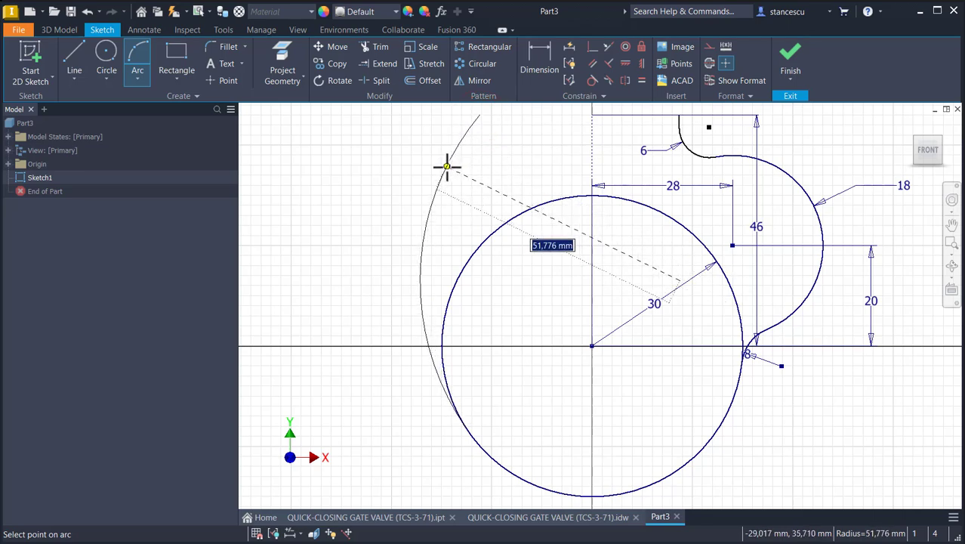
left_click(448, 166)
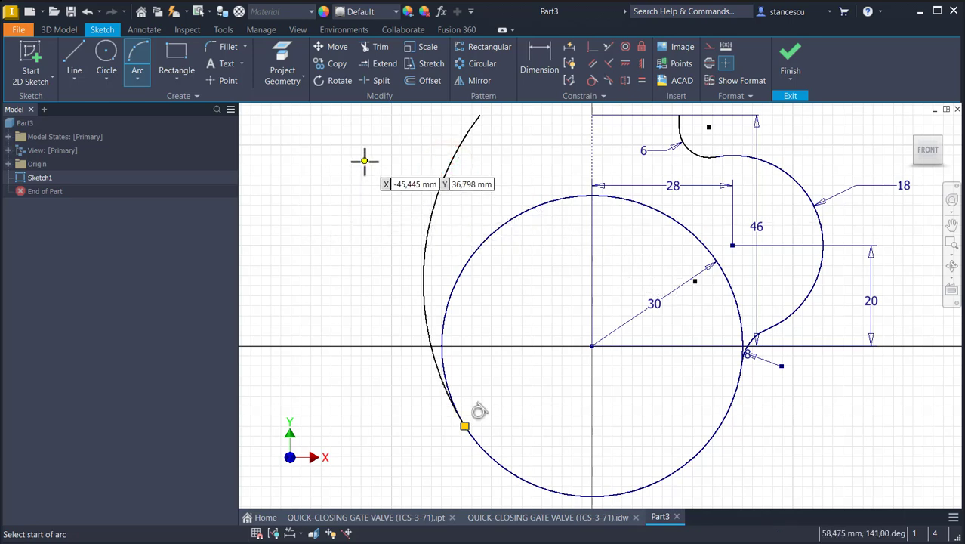
Step: Align the large left arc's upper end horizontally with the construction line's top end and set the arc's radius to 64 mm
left_click(626, 64)
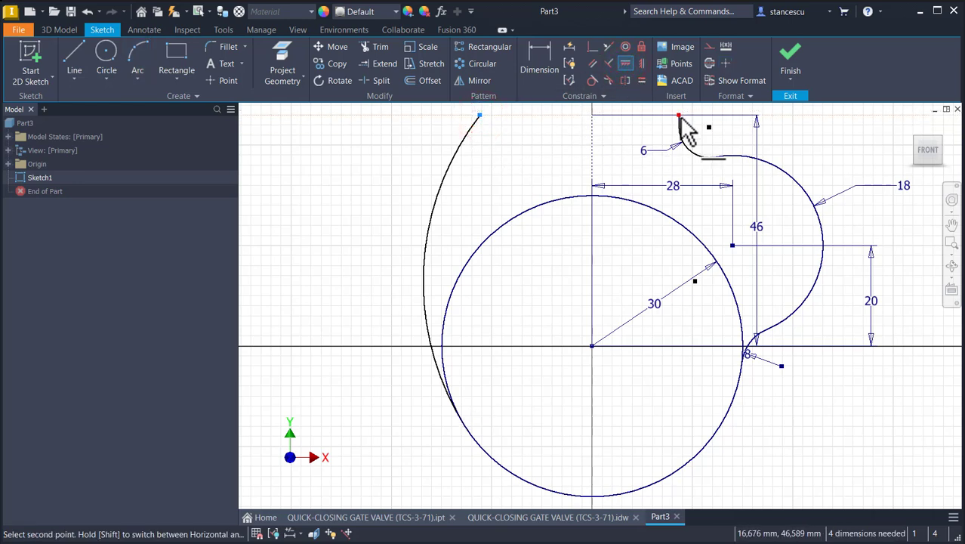
left_click(592, 117)
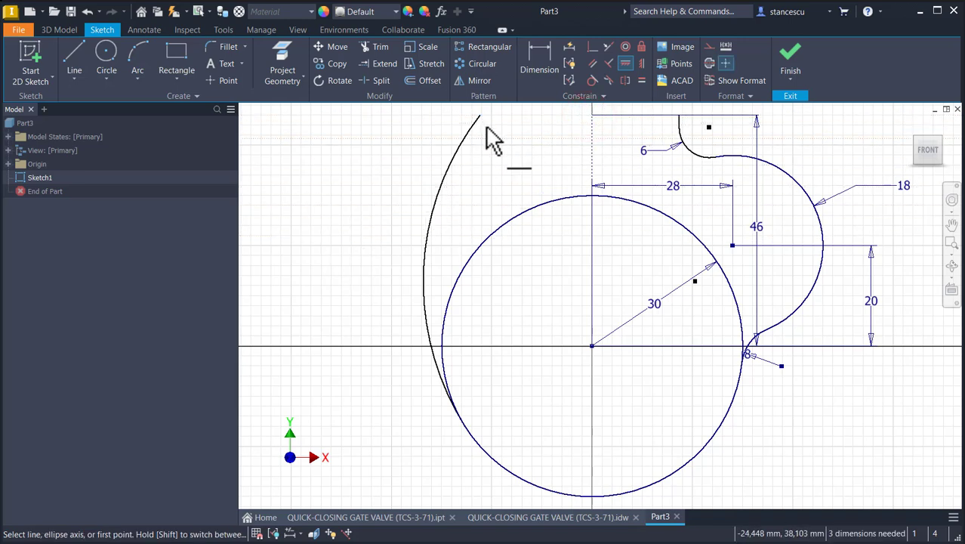
left_click(539, 54)
left_click(428, 244)
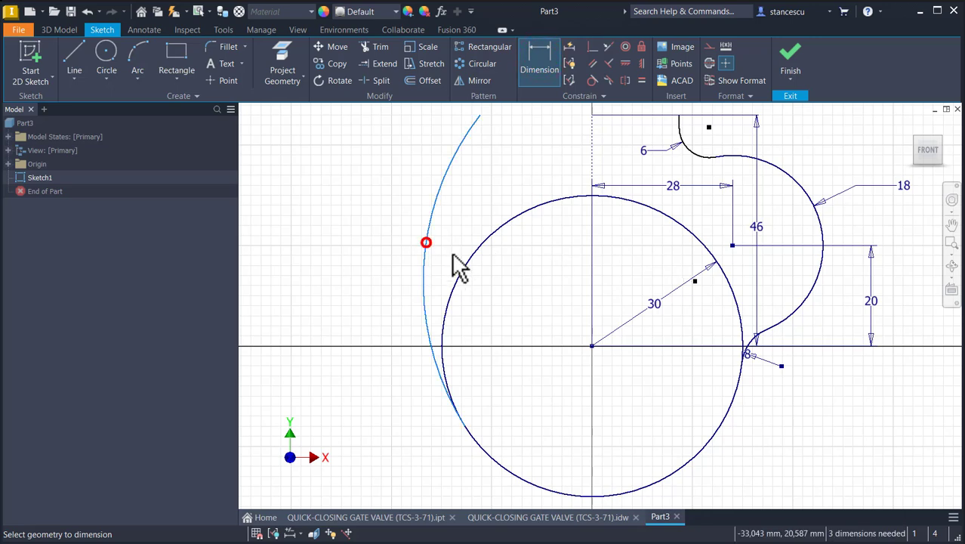
left_click(541, 271)
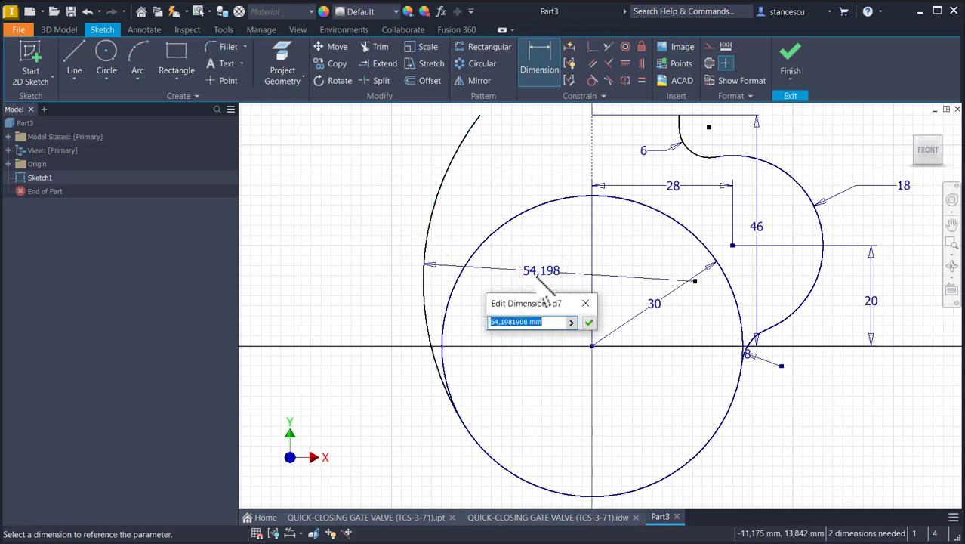
key("Return")
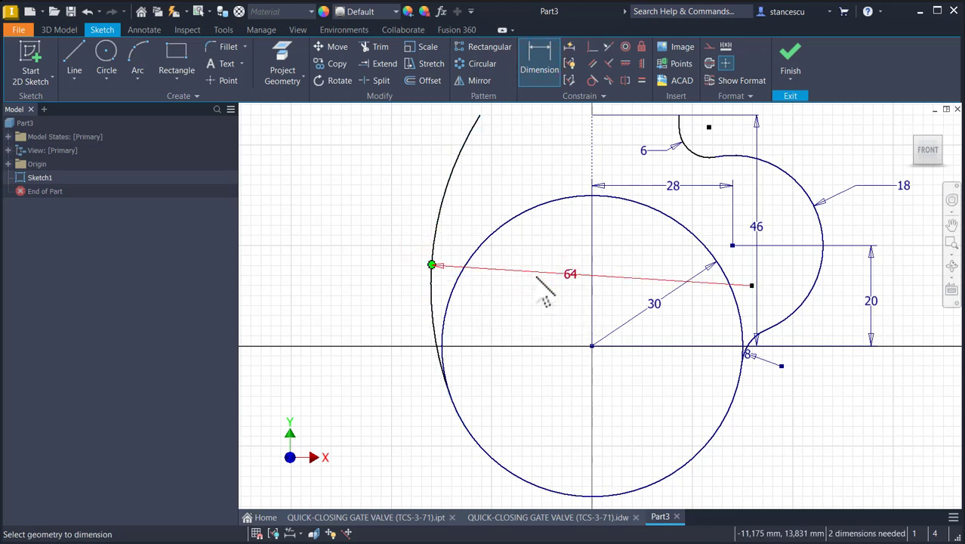
Step: Set the horizontal distance between the left arc's upper end and the right profile line's upper end to 58 mm
mouse_move(528, 215)
middle_mouse_down()
mouse_move(531, 284)
mouse_move(528, 274)
middle_mouse_up()
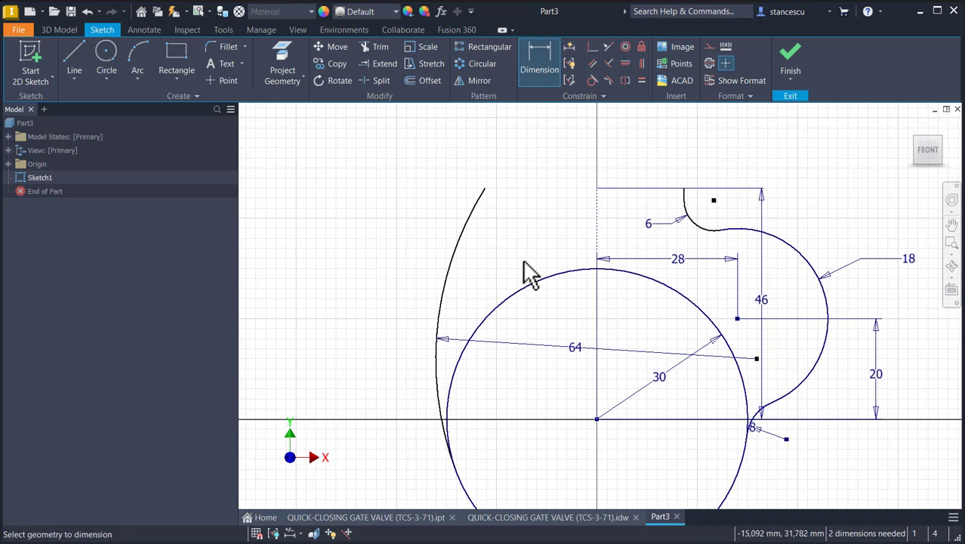
left_click(484, 189)
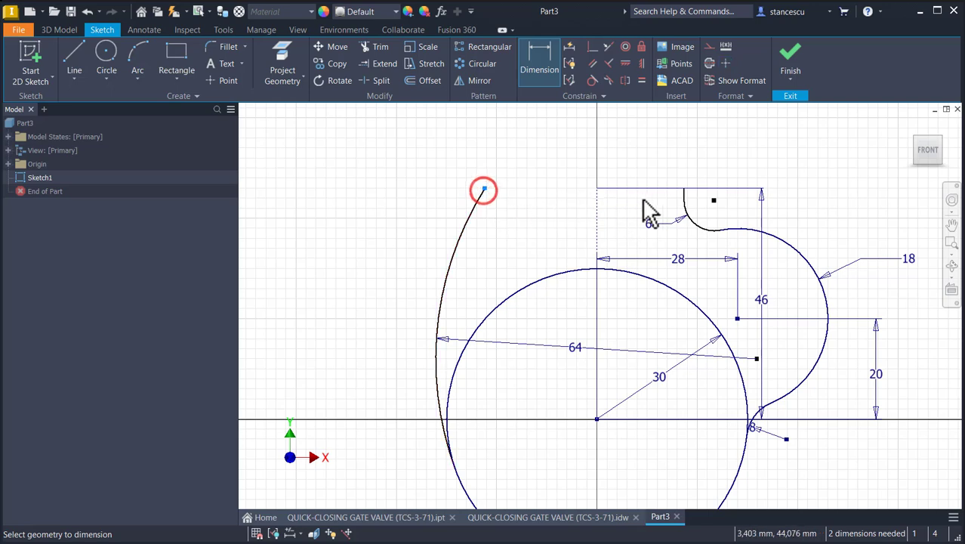
left_click(681, 188)
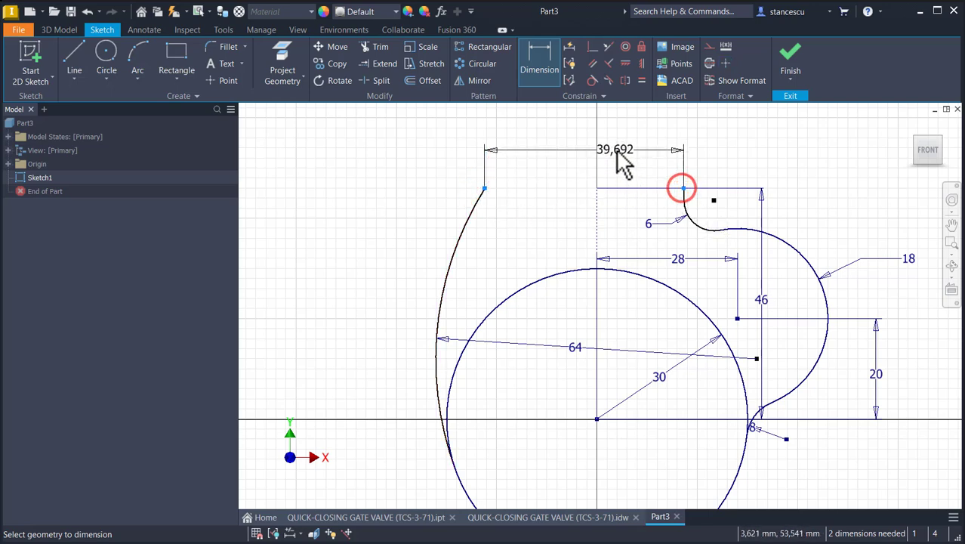
left_click(614, 139)
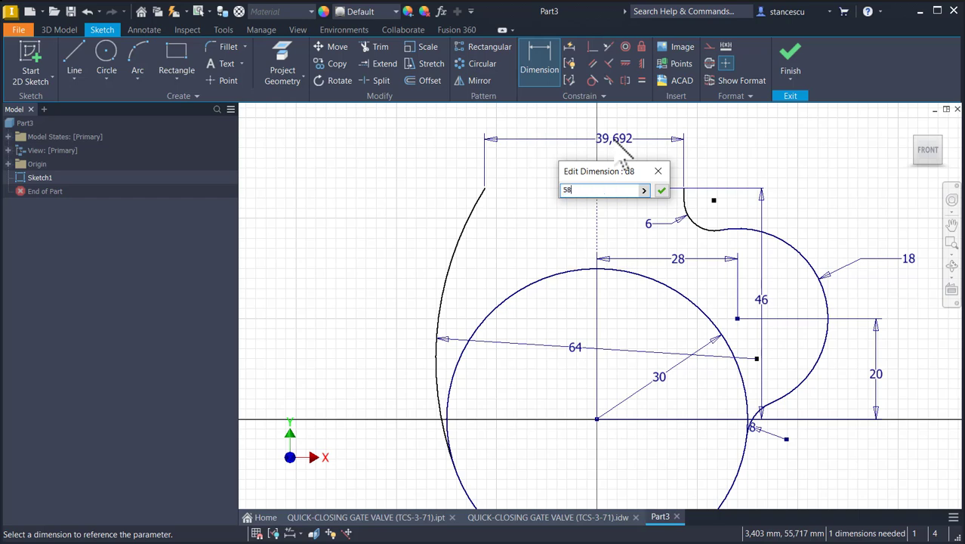
type("58")
key("Return")
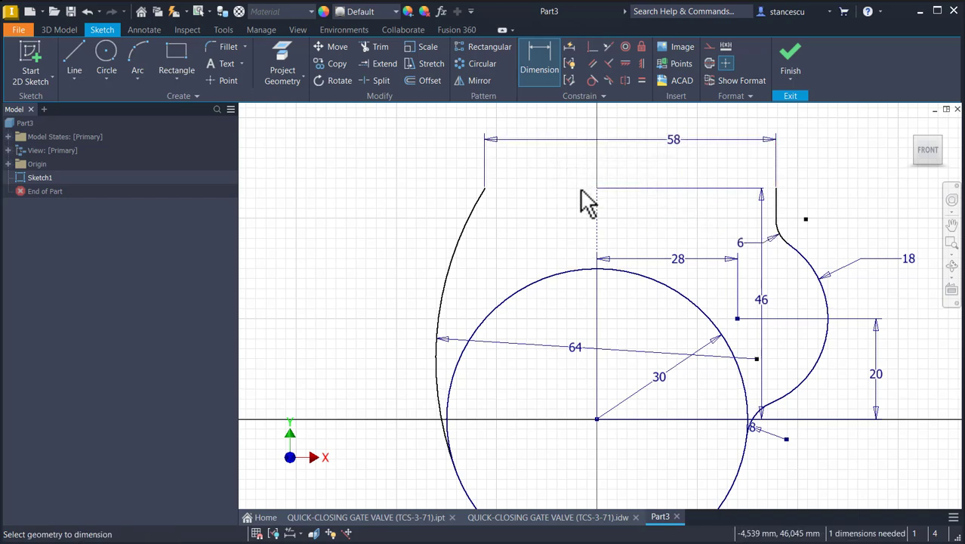
Step: Dimension the left arc's upper end from the vertical construction line as half of the 58 mm width dimension, giving 29 mm
left_click(485, 188)
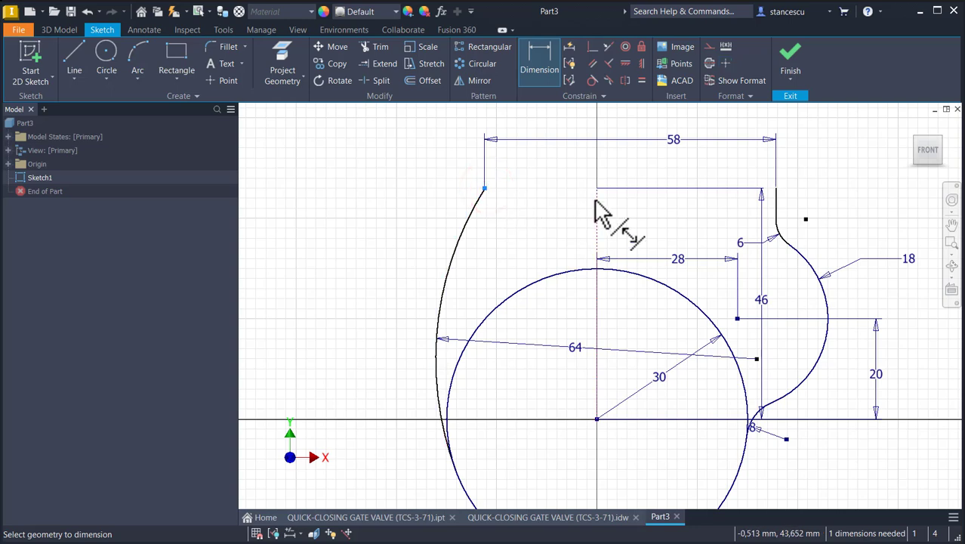
left_click(595, 198)
left_click(545, 165)
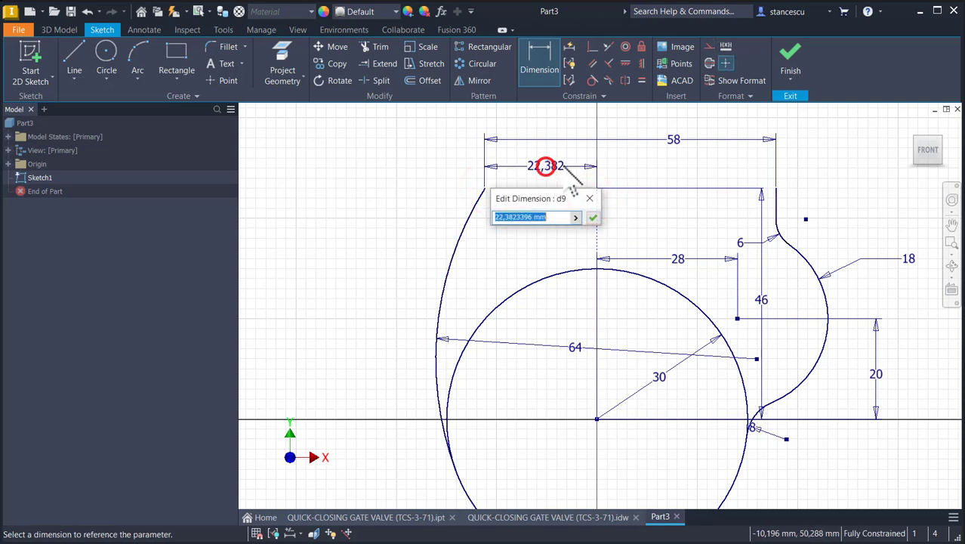
left_click(672, 141)
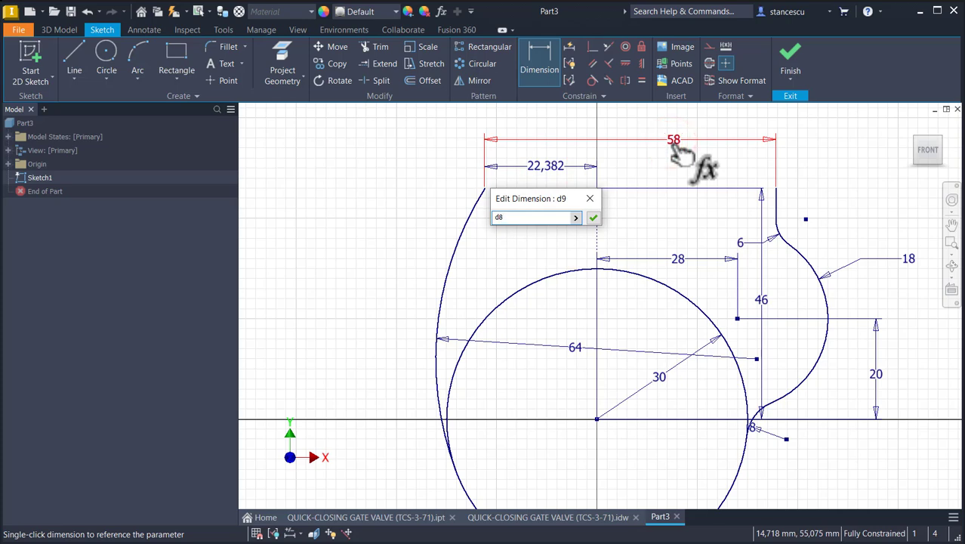
key("Return")
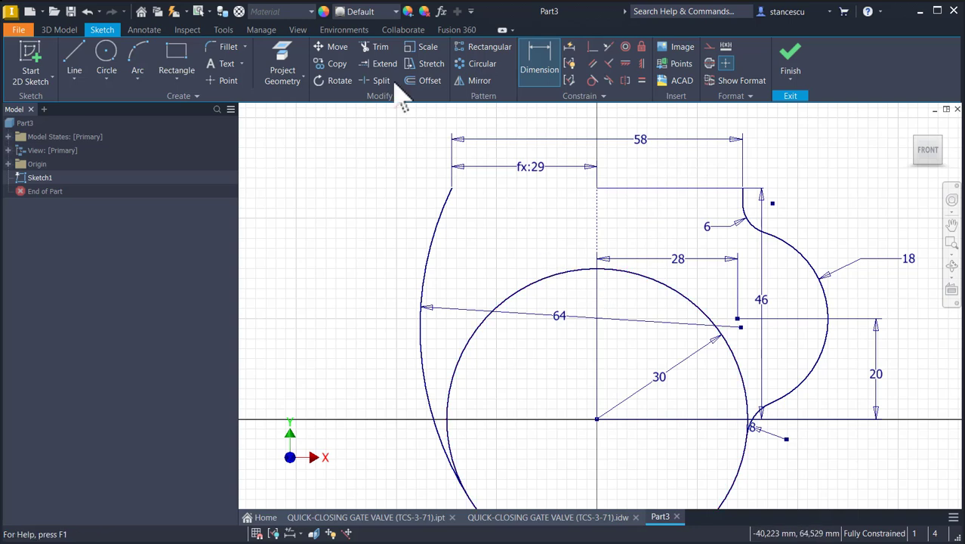
Step: Trim away the upper part of the circle inside the profile and move the 8 mm radius dimension text inside the outline
left_click(379, 48)
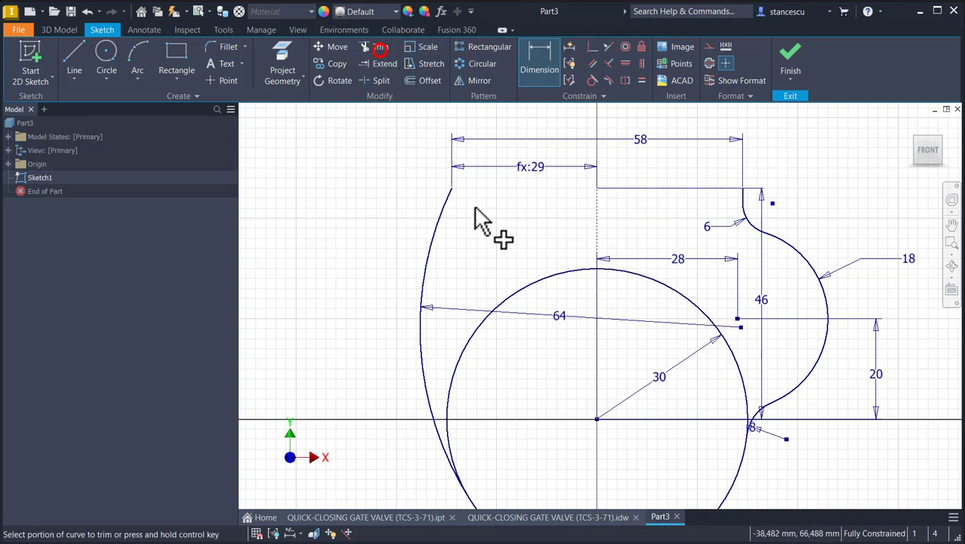
left_click(519, 289)
left_click(646, 277)
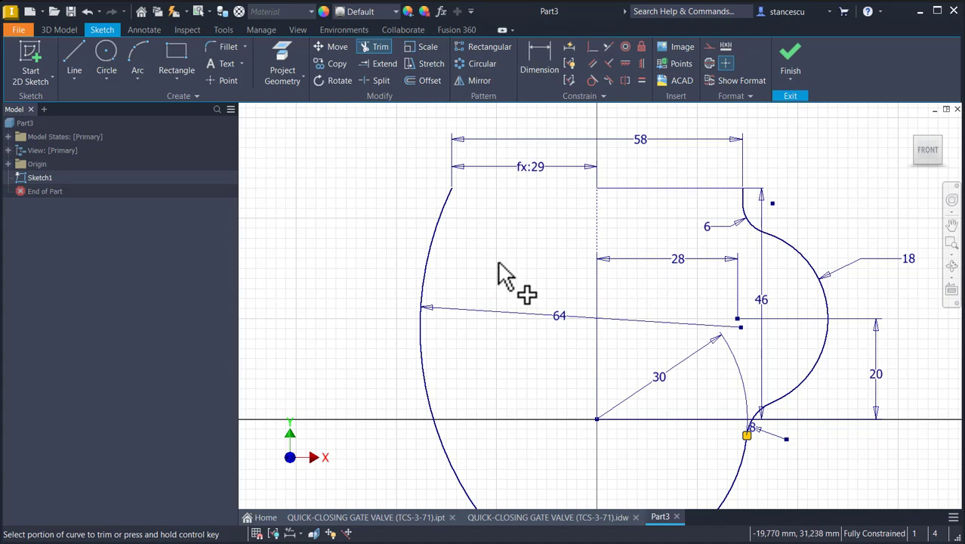
scroll(506, 279, "down", 1)
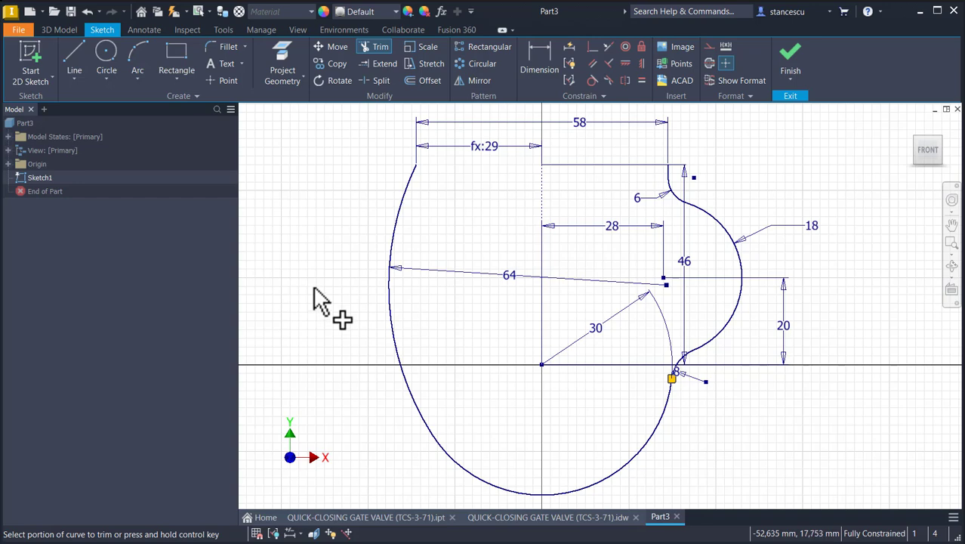
key("Escape")
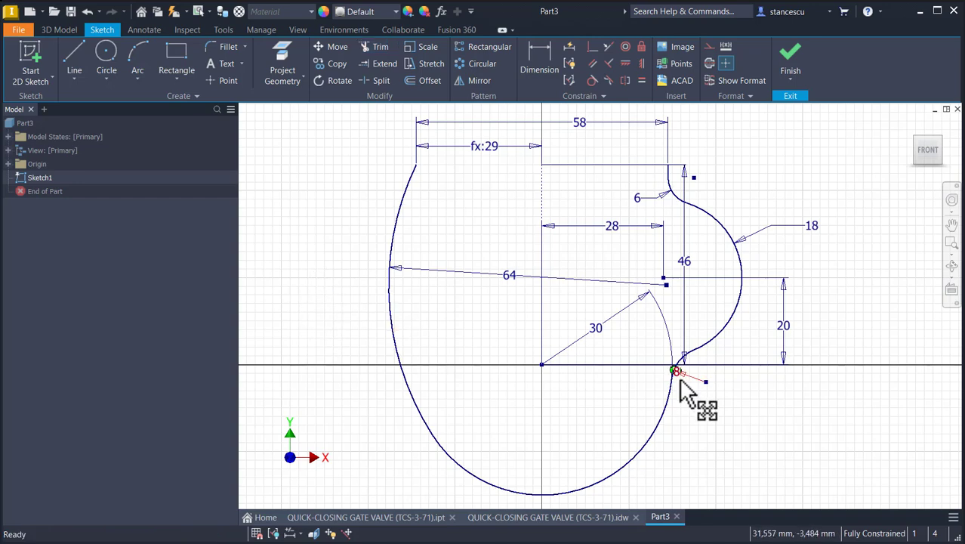
mouse_move(680, 381)
left_mouse_down()
mouse_move(652, 364)
mouse_move(643, 387)
left_mouse_up()
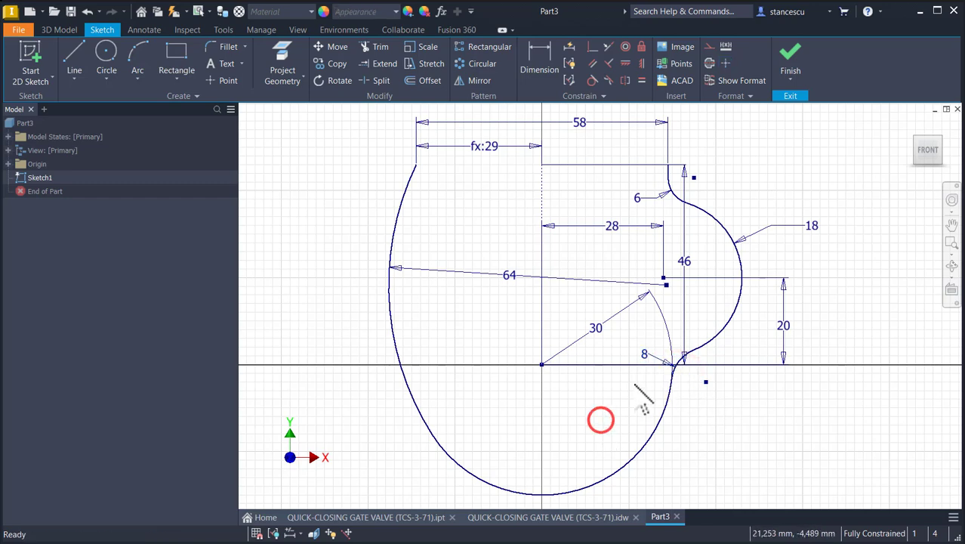
left_click_drag(647, 353, 647, 376)
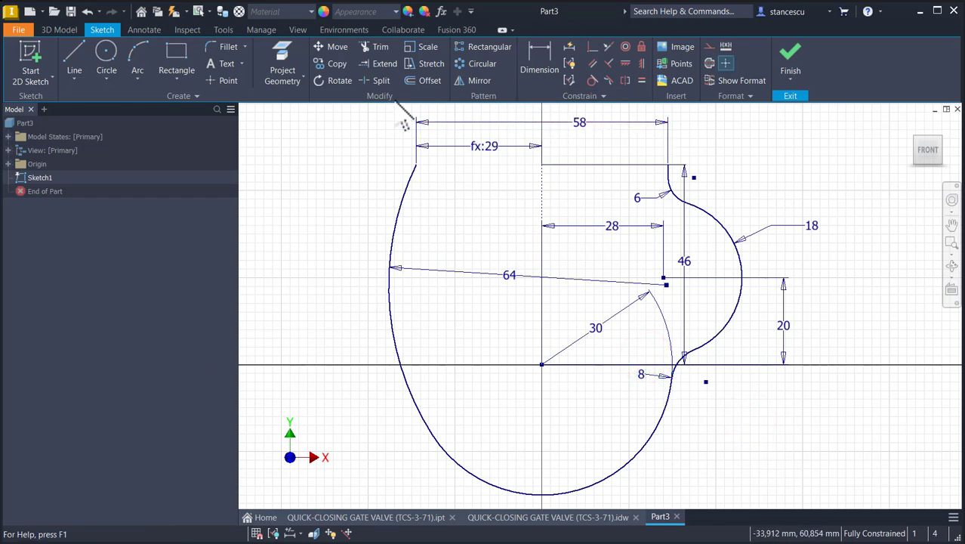
Step: Offset the whole profile outline 6 mm inward
left_click(434, 83)
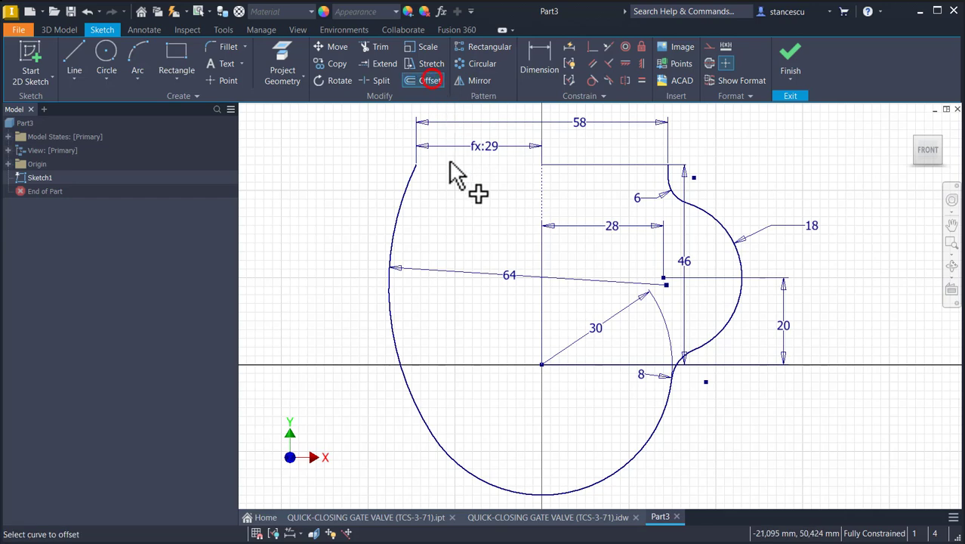
left_click(399, 217)
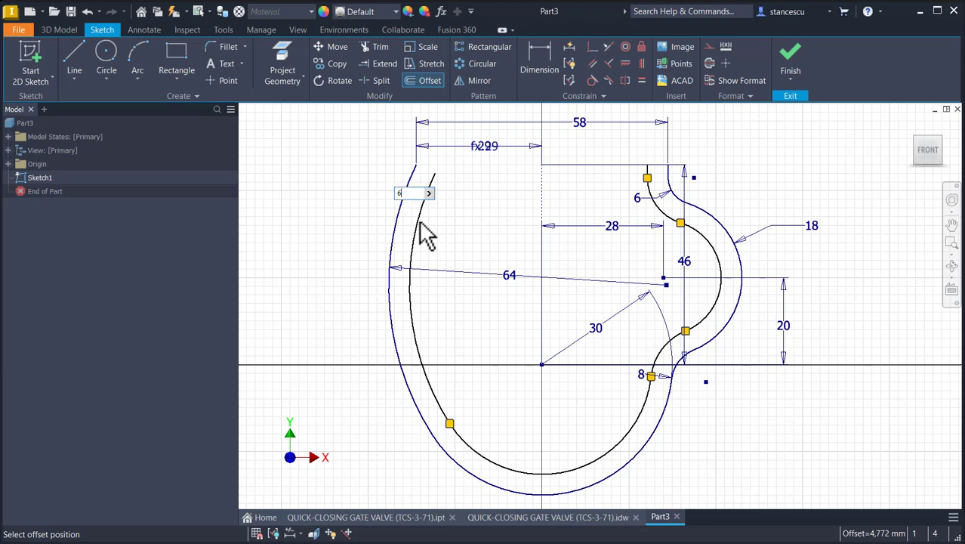
left_click(426, 234)
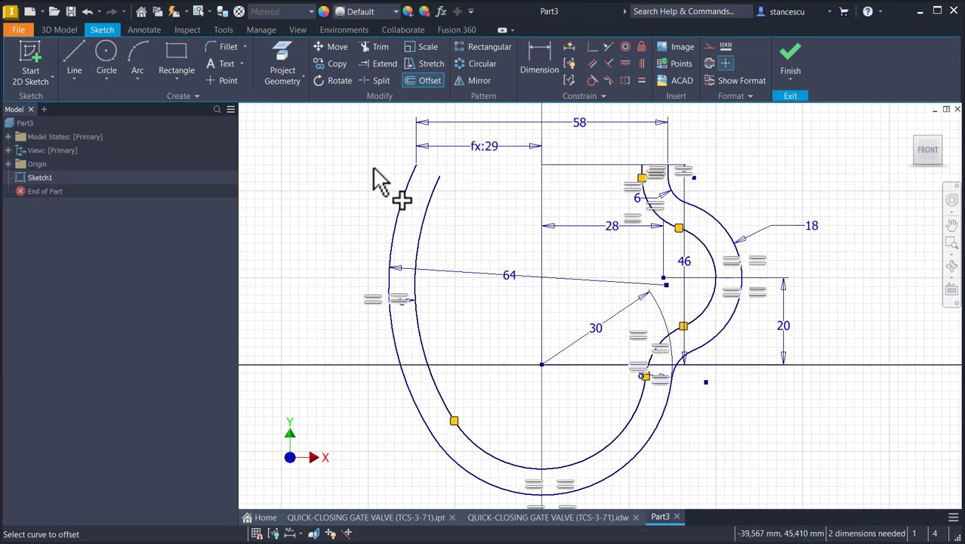
Step: Close the profile's top with a horizontal line between the outer wall ends and extend the inner left arc up to it
left_click(74, 57)
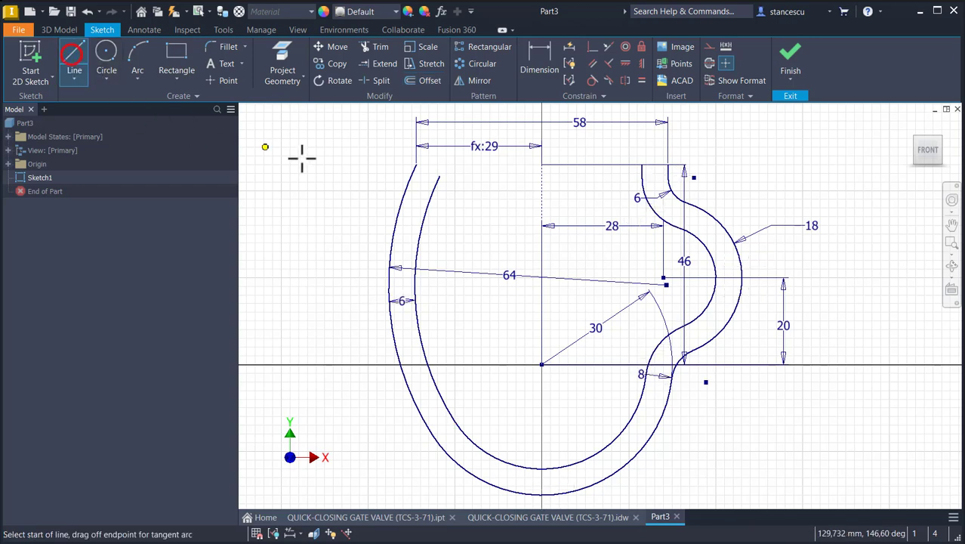
left_click(416, 164)
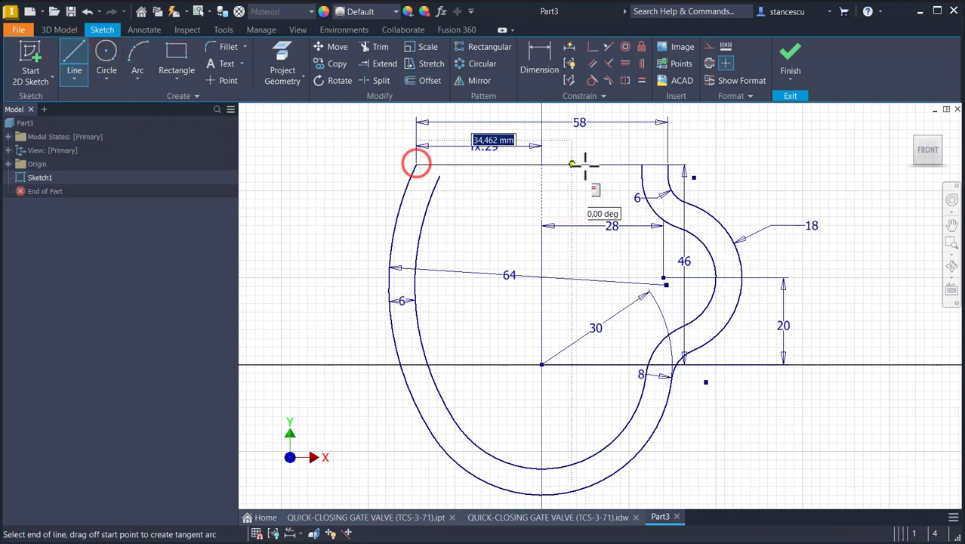
left_click(668, 164)
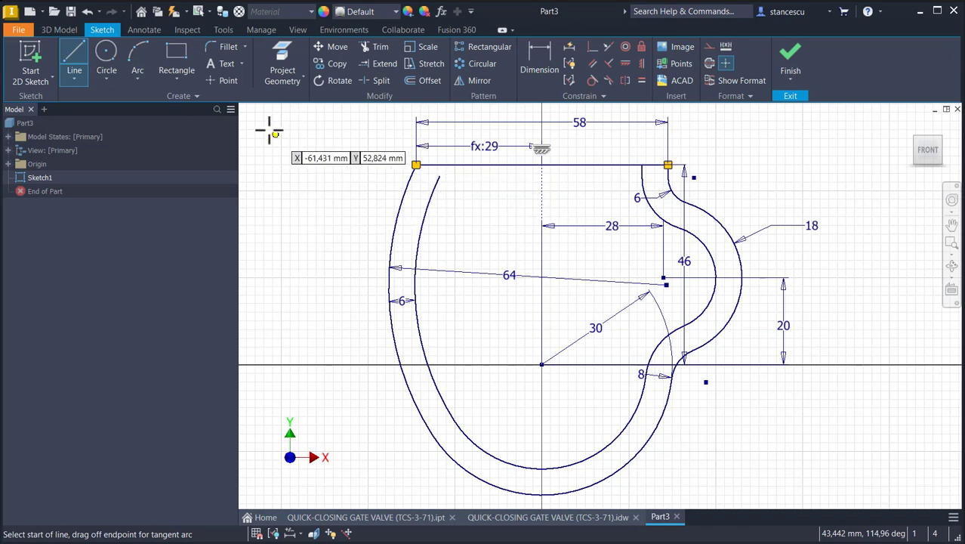
left_click(380, 65)
left_click(435, 186)
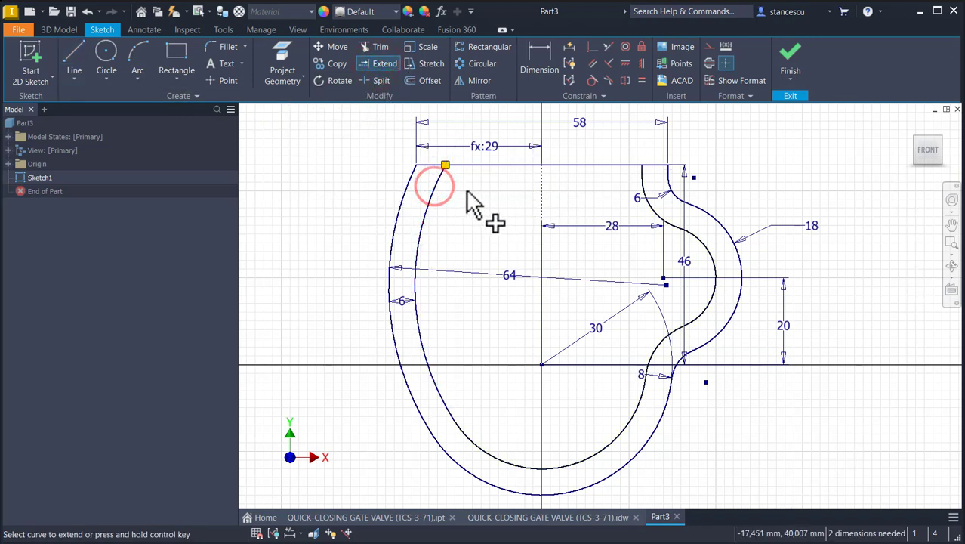
key("Escape")
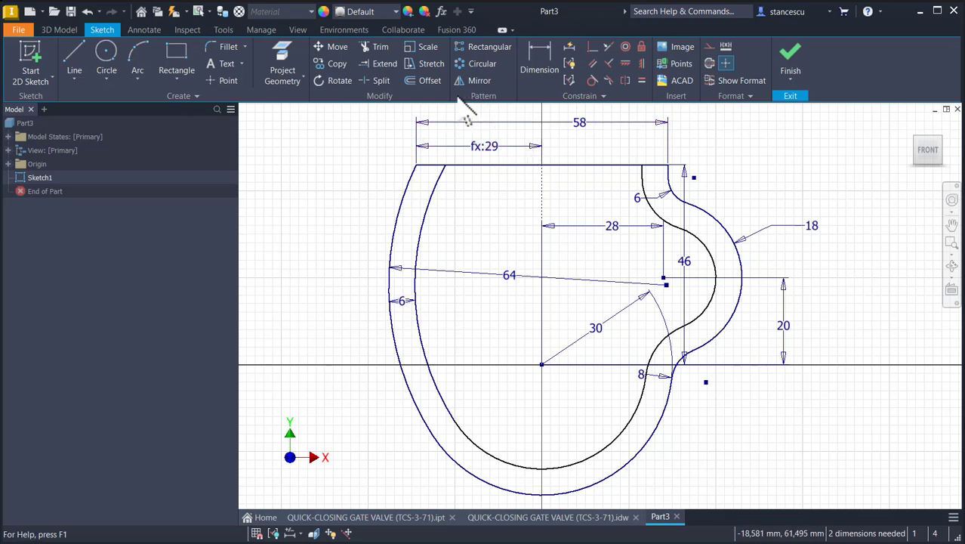
Step: Split the top line at both inner wall ends and convert its middle segment to construction geometry
left_click(381, 81)
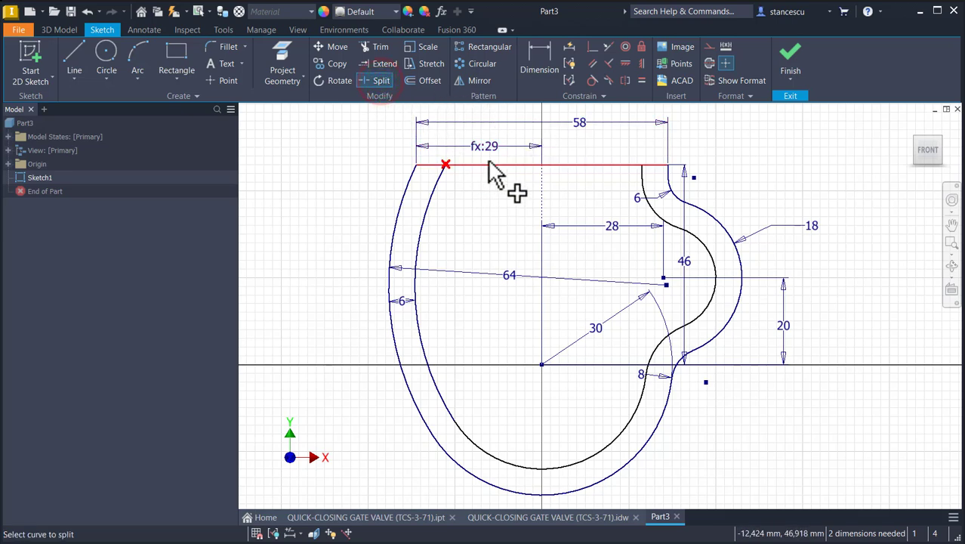
left_click(488, 165)
left_click(624, 165)
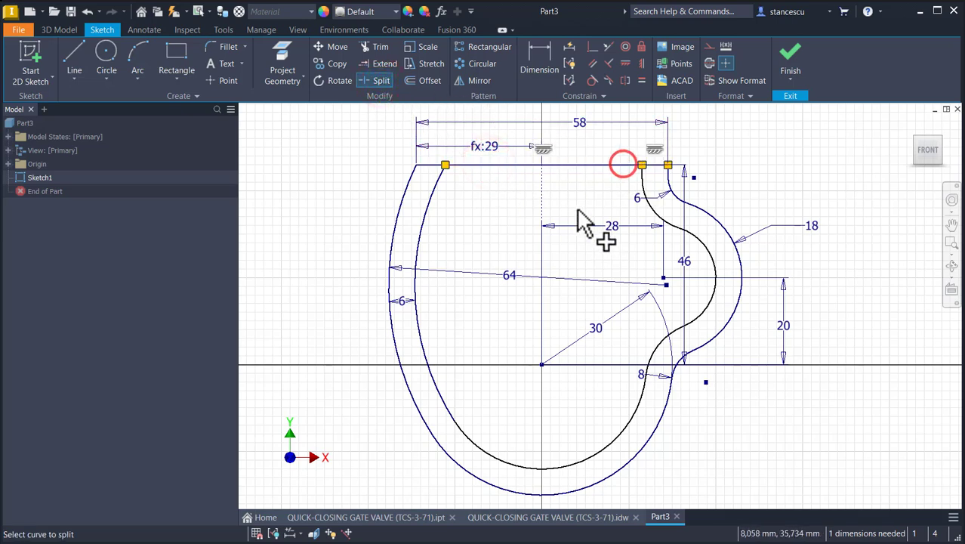
key("Escape")
left_click_drag(603, 148, 587, 205)
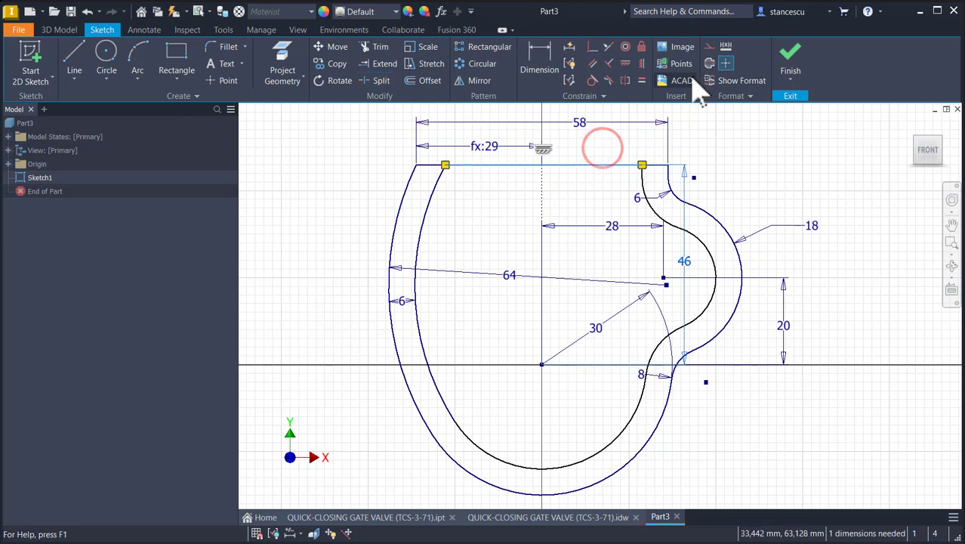
left_click(708, 47)
left_click(320, 182)
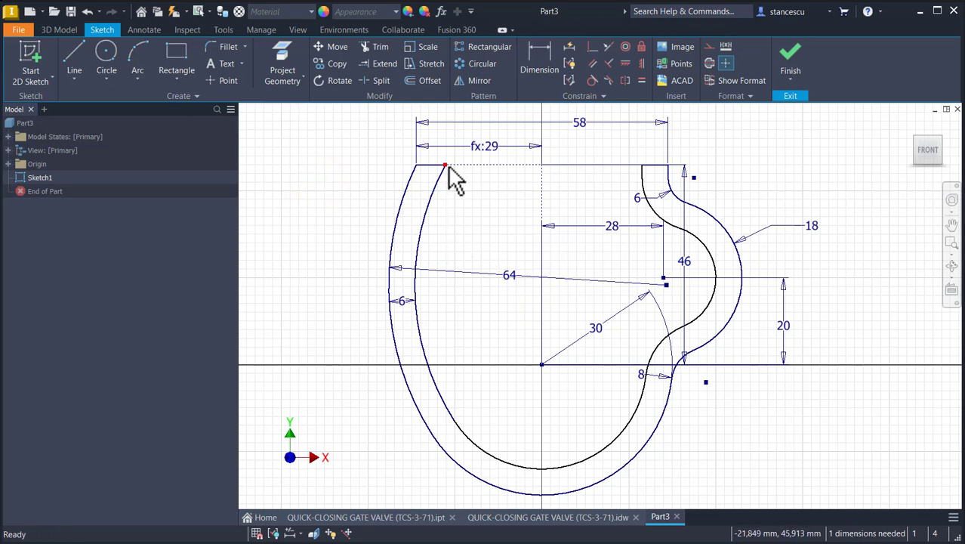
Step: Test the inner outline for missing constraints by moving its upper left end and by applying and removing automatic dimensions
left_click_drag(445, 165, 447, 191)
left_click(457, 189)
left_click(472, 200)
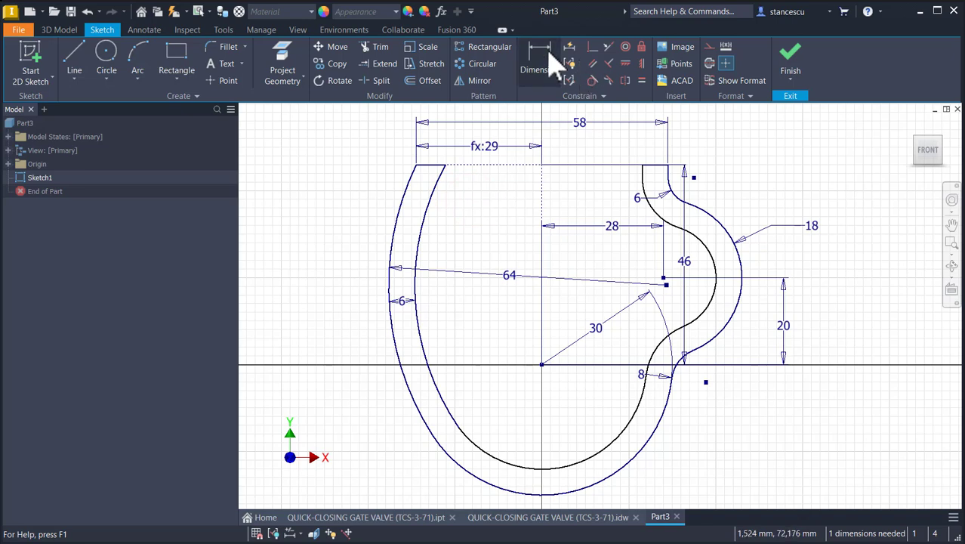
left_click(570, 47)
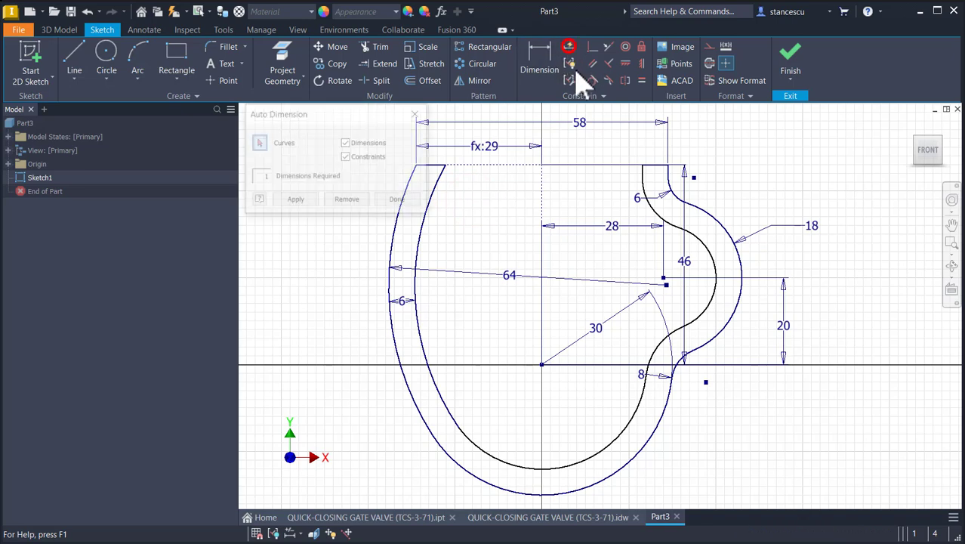
left_click(295, 201)
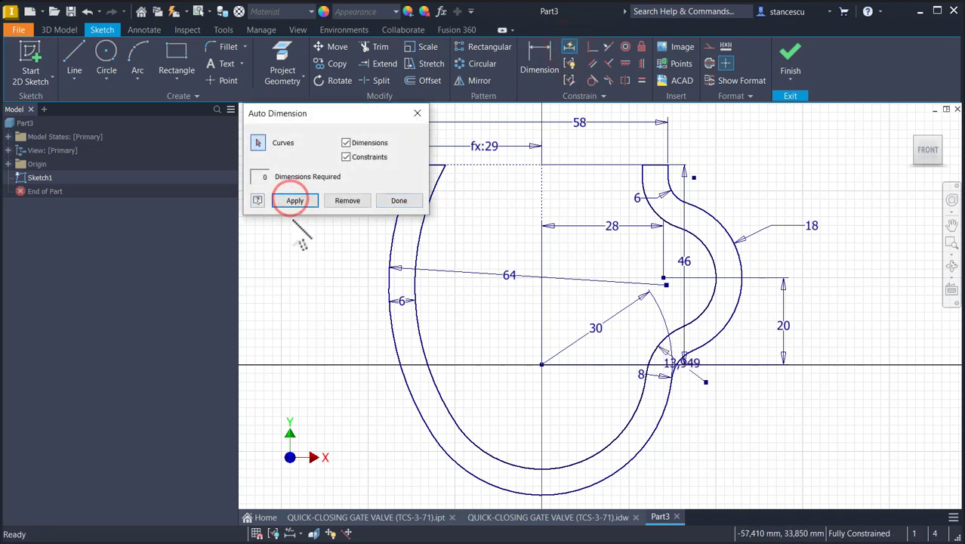
middle_click_drag(524, 330, 641, 329)
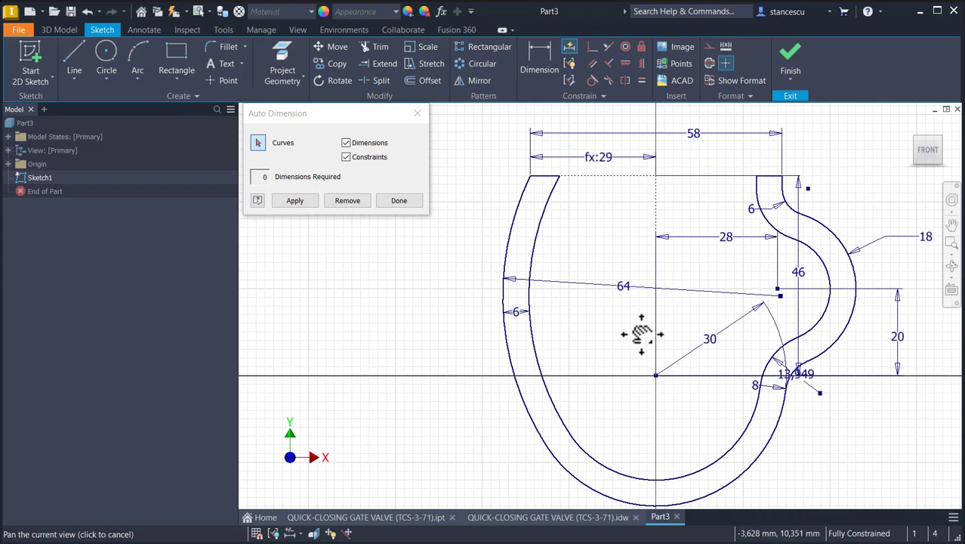
left_click(346, 201)
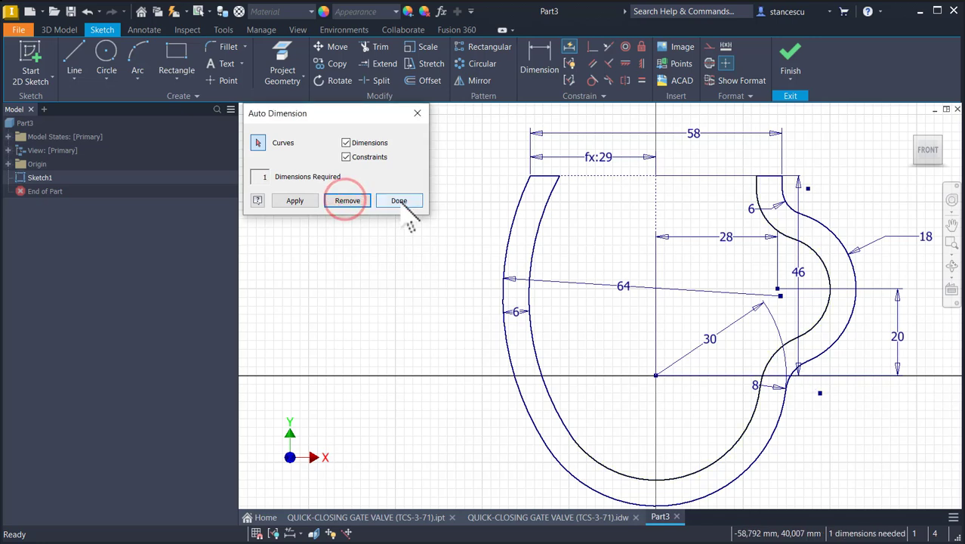
left_click(401, 202)
Step: Move the 30 mm radius dimension below the horizontal axis, inside the lower part of the profile
scroll(794, 386, "up", 3)
left_click_drag(637, 298, 633, 432)
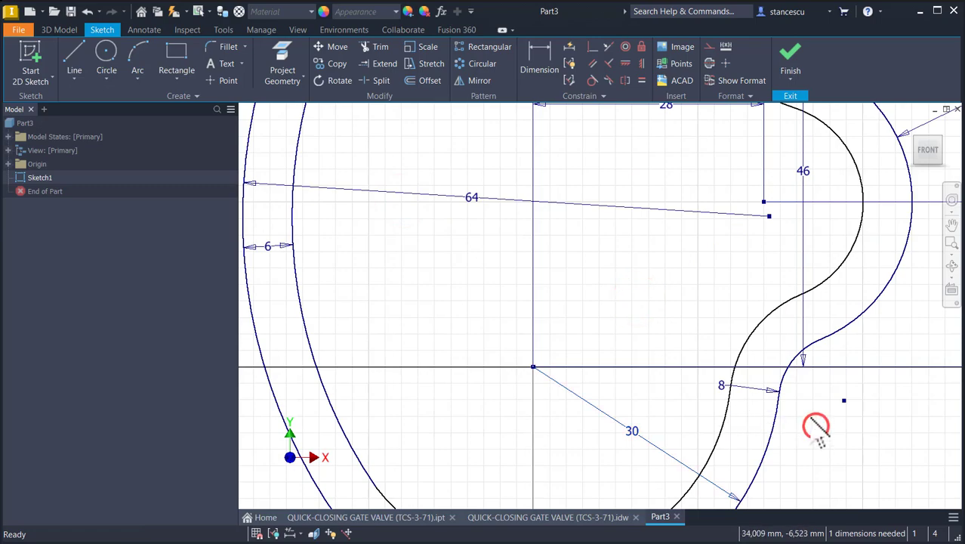
scroll(636, 280, "down", 3)
Step: Shift the inner concave arc to test its freedom, make the inner left arc tangent to the inner bottom arc, and finish the sketch
left_click(684, 263)
mouse_move(658, 361)
left_mouse_down()
mouse_move(656, 352)
mouse_move(661, 383)
left_mouse_up()
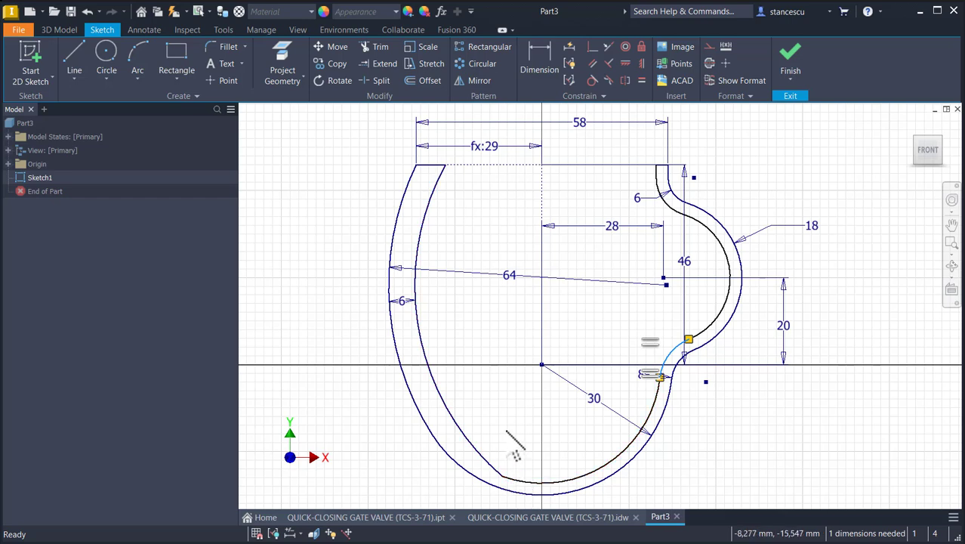
left_click(593, 80)
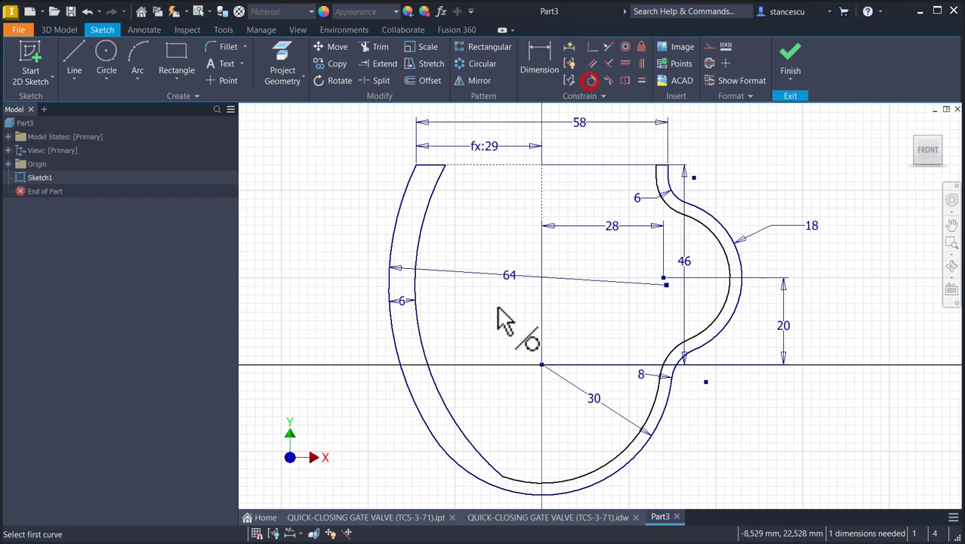
left_click(469, 444)
left_click(512, 475)
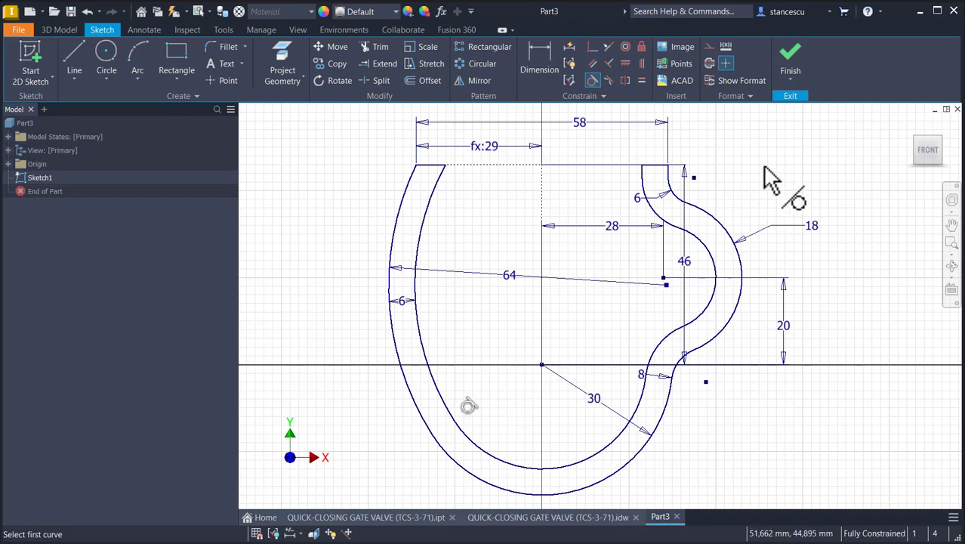
left_click(790, 60)
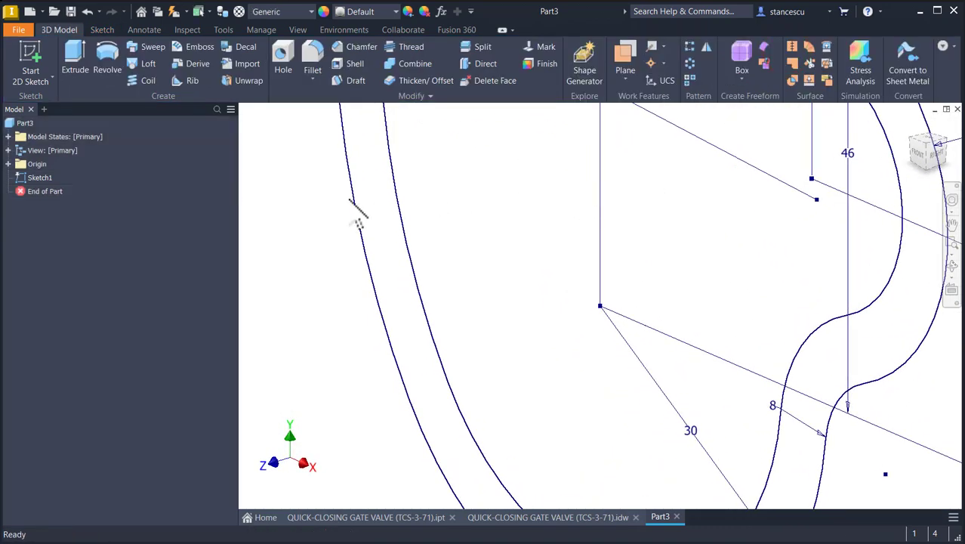
Step: Extrude the closed wall profile symmetrically about the sketch plane with a total distance of 25 mm
key("F6")
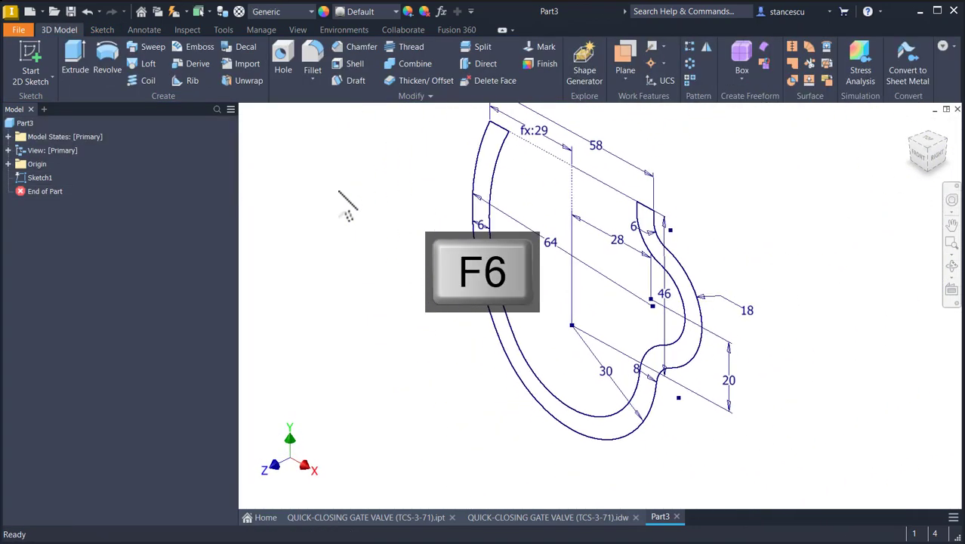
left_click(75, 60)
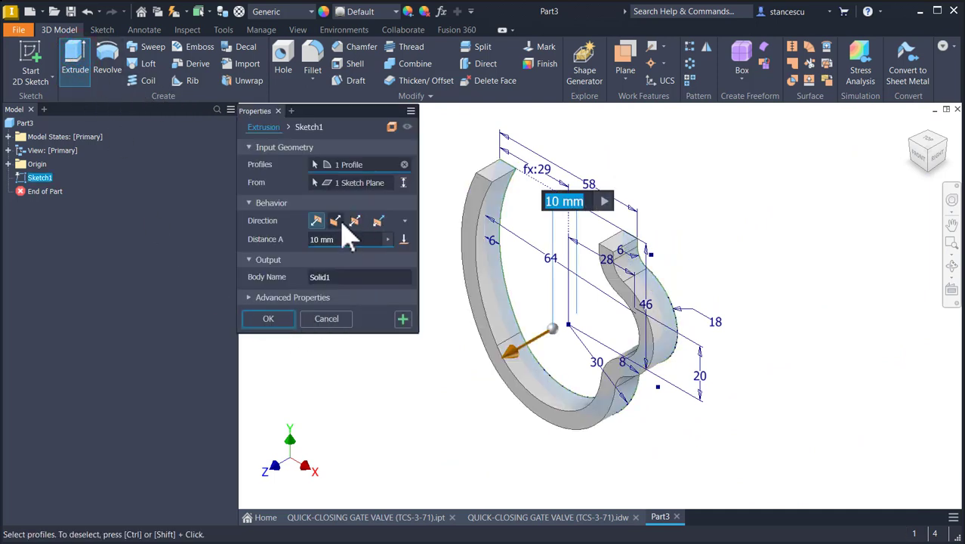
left_click(354, 219)
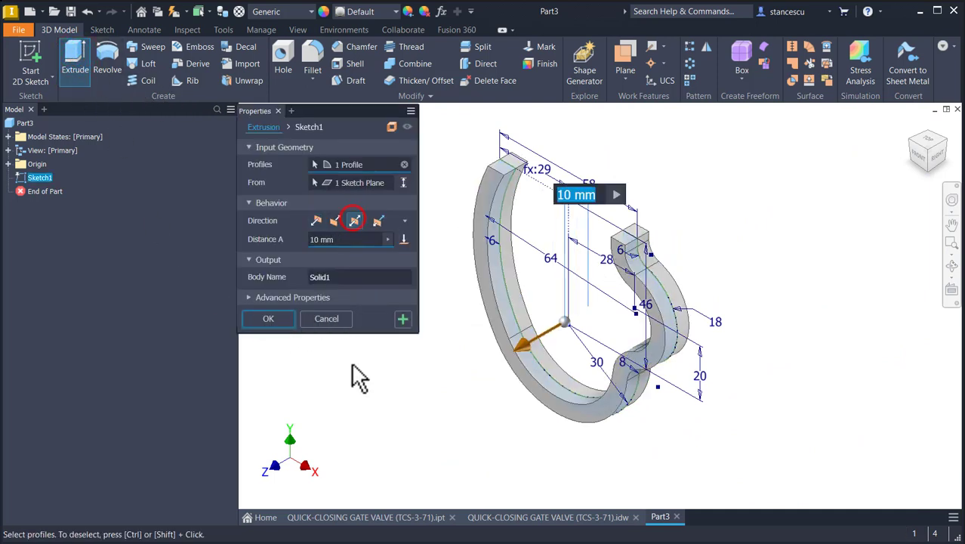
type("25")
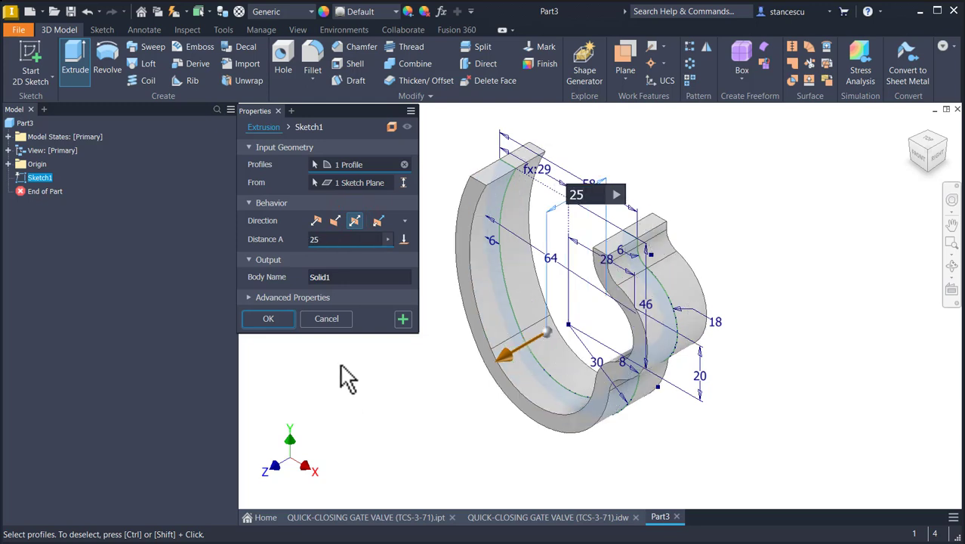
left_click(272, 318)
key("F6")
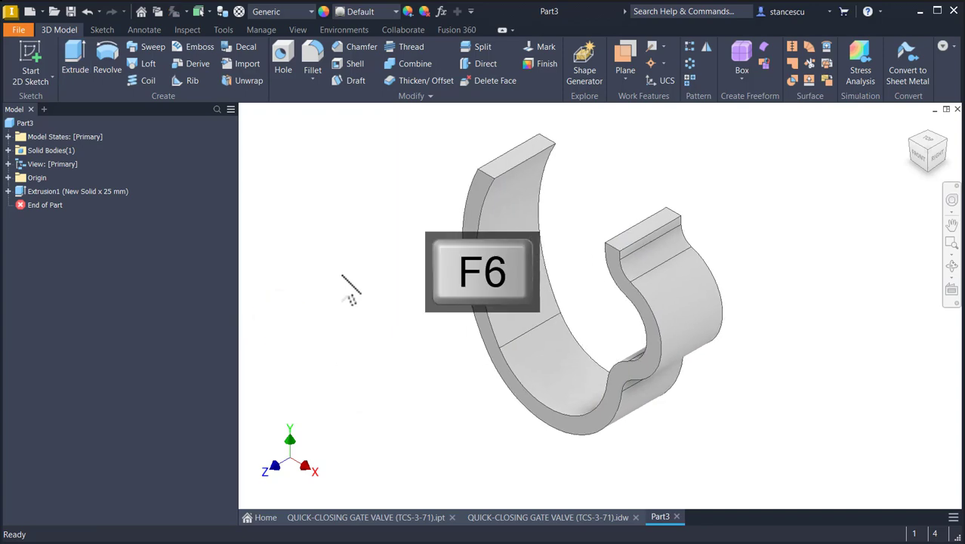
Step: Consult section A-A in the gate valve drawing and start a new sketch on the rear face of the extruded wall in Part3
left_click(524, 519)
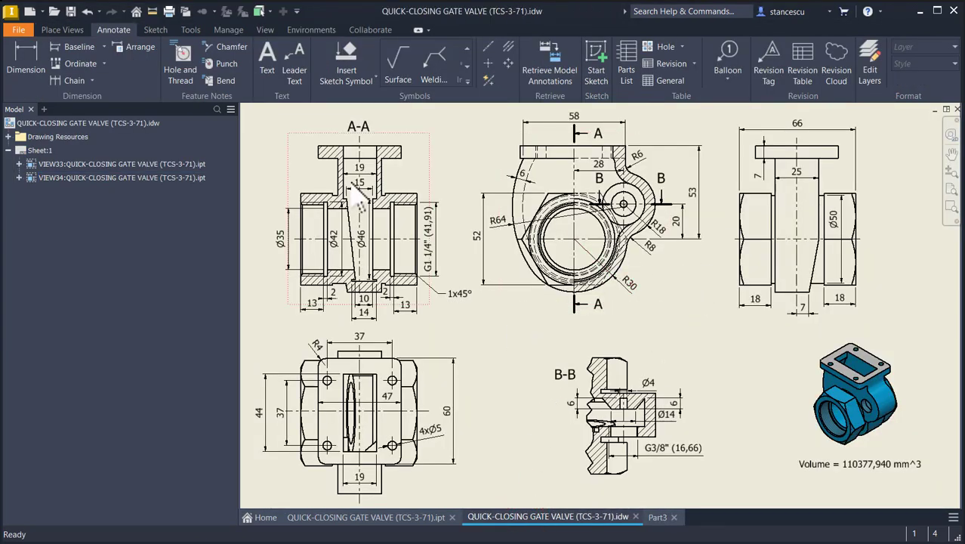
scroll(356, 198, "up", 3)
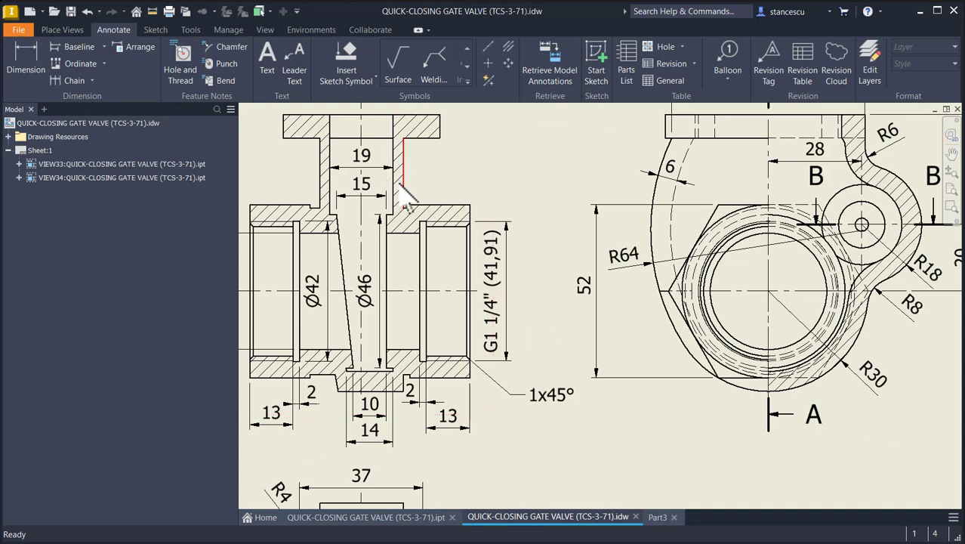
scroll(464, 195, "down", 3)
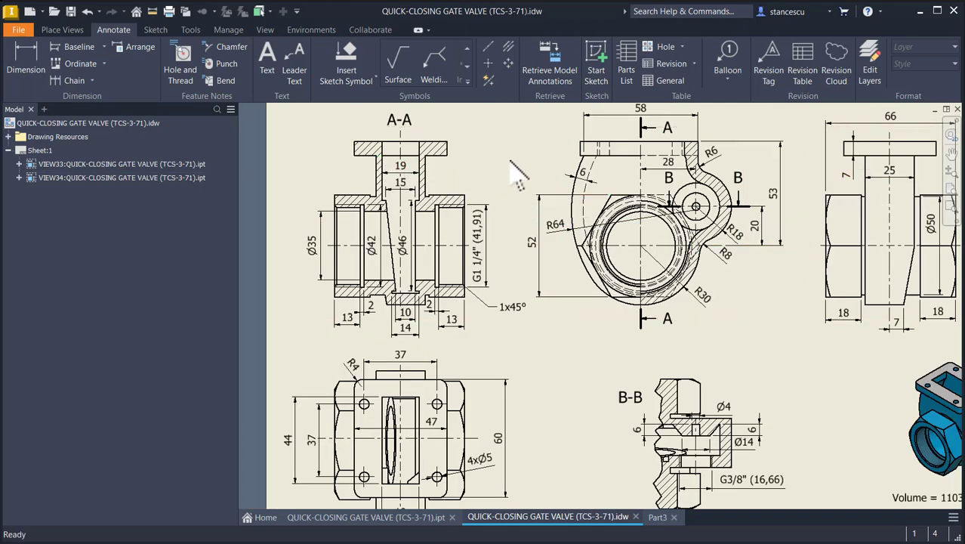
left_click(660, 518)
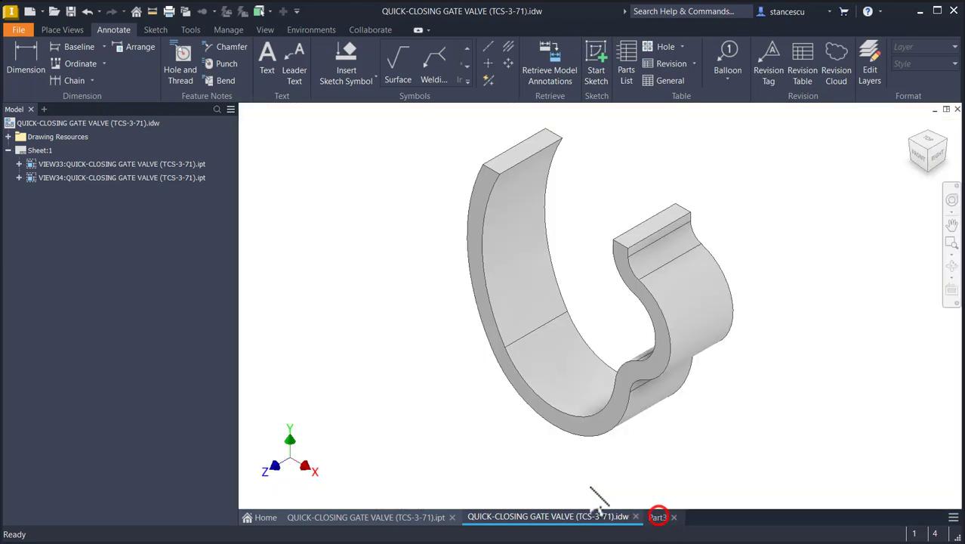
middle_click_drag(784, 200, 722, 358, "shift")
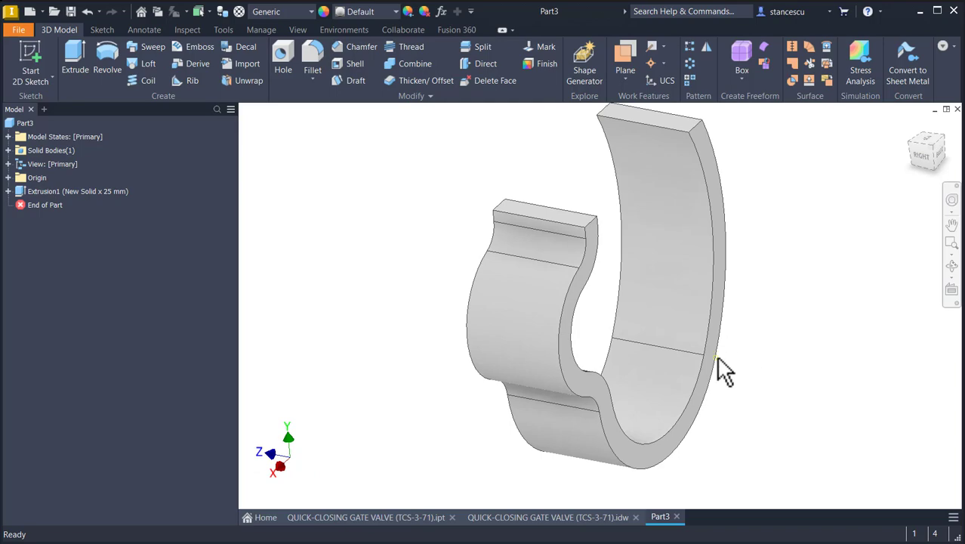
left_click(711, 352)
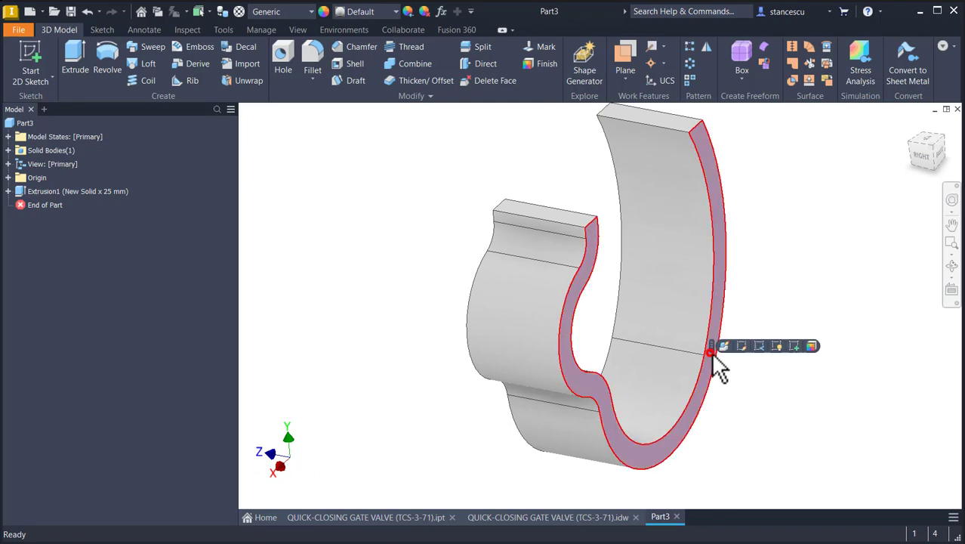
left_click(794, 346)
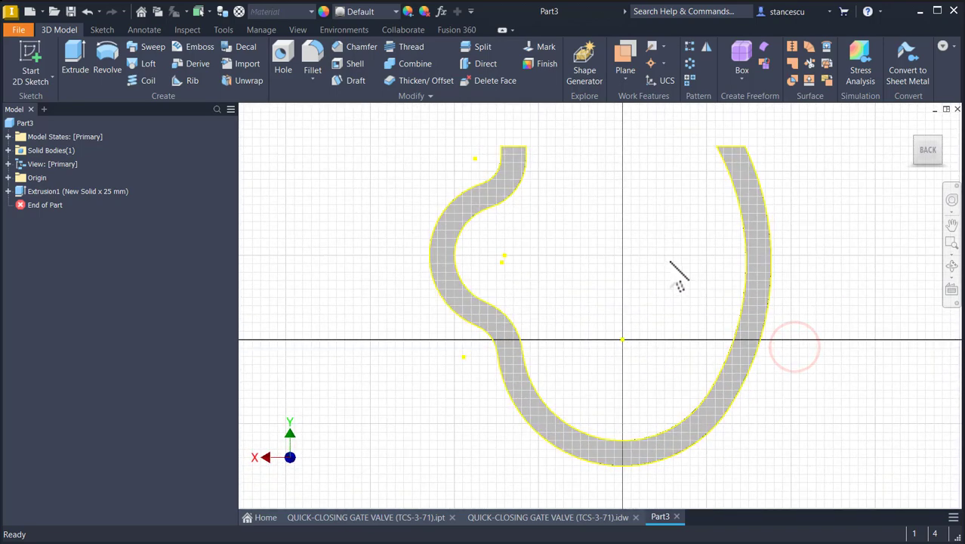
Step: Draw a horizontal line joining the two inner upper ends of the wall, closing the opening, and finish the sketch
left_click(74, 60)
left_click(527, 148)
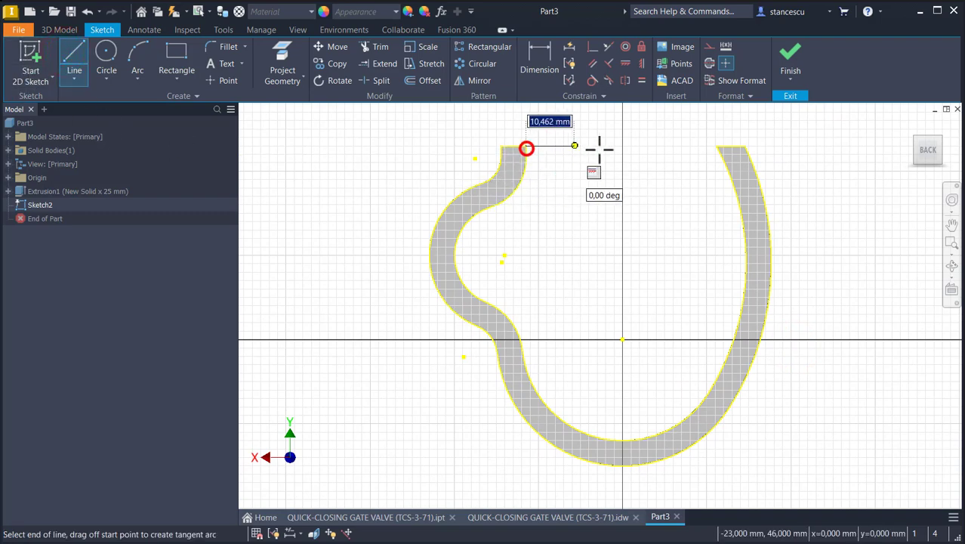
left_click(716, 146)
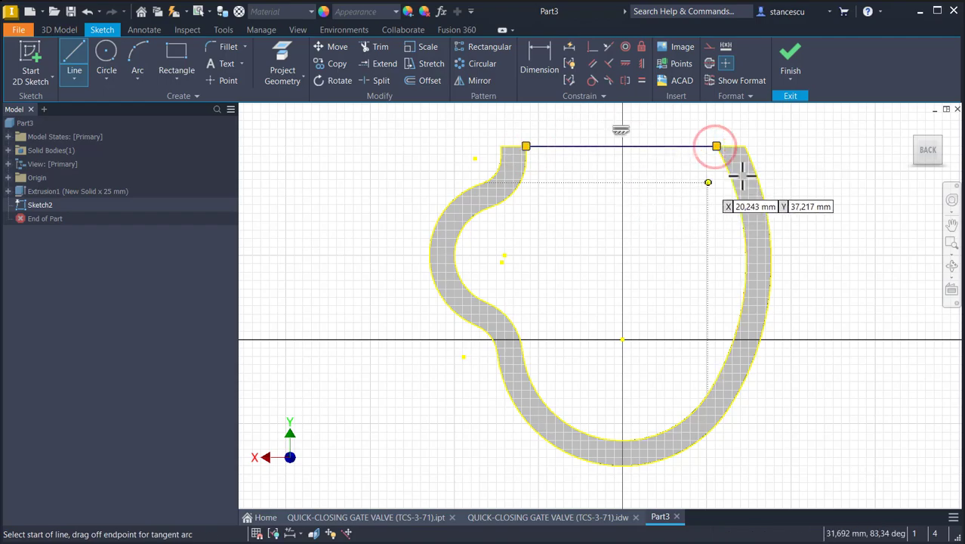
key("F6")
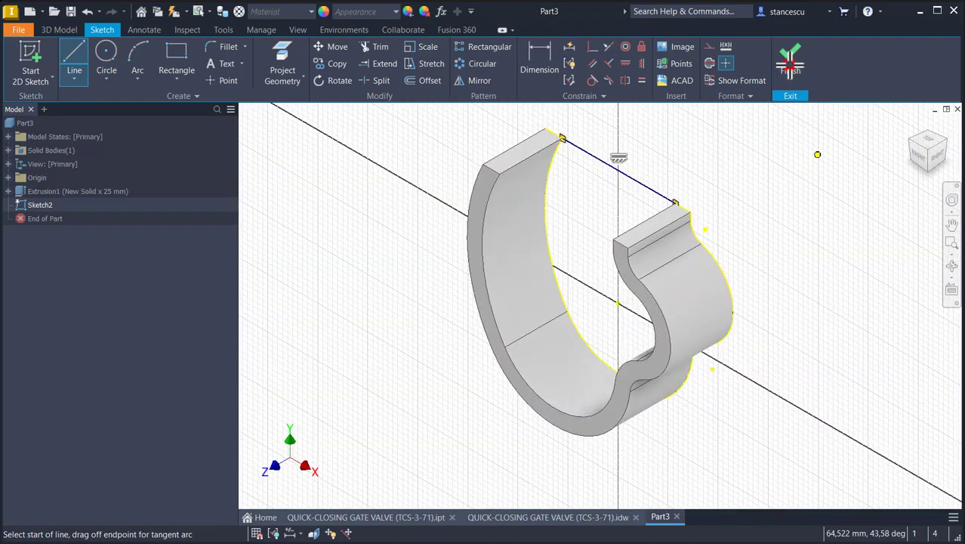
left_click(791, 70)
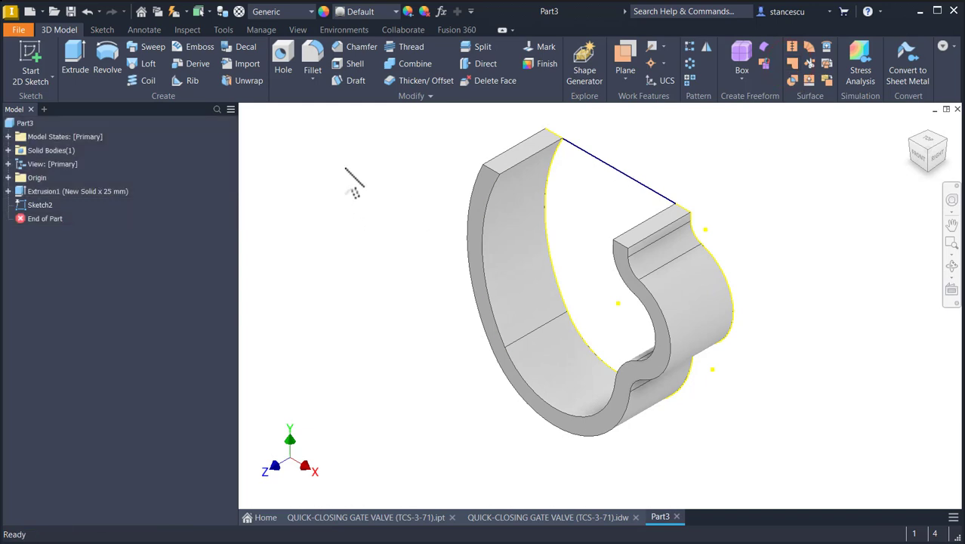
Step: Extrude the closed inner profile by (25-19)/2 mm into the wall's interior, joining it to the body as the rear wall
left_click(73, 55)
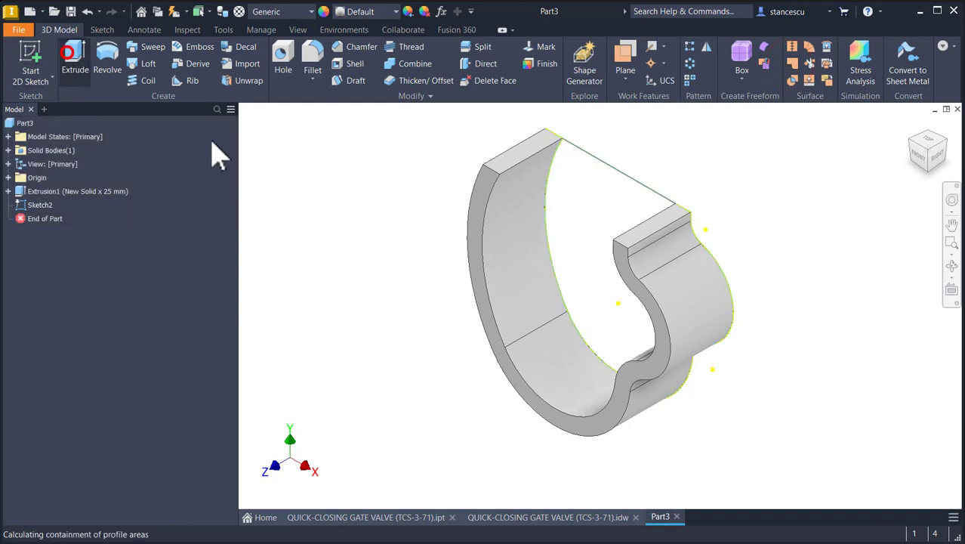
left_click(592, 187)
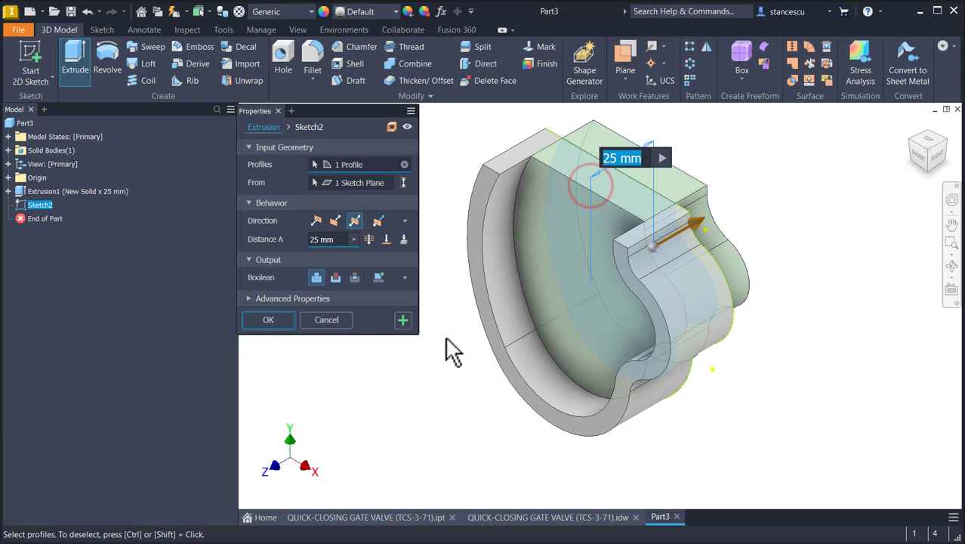
left_click(317, 219)
left_click(335, 220)
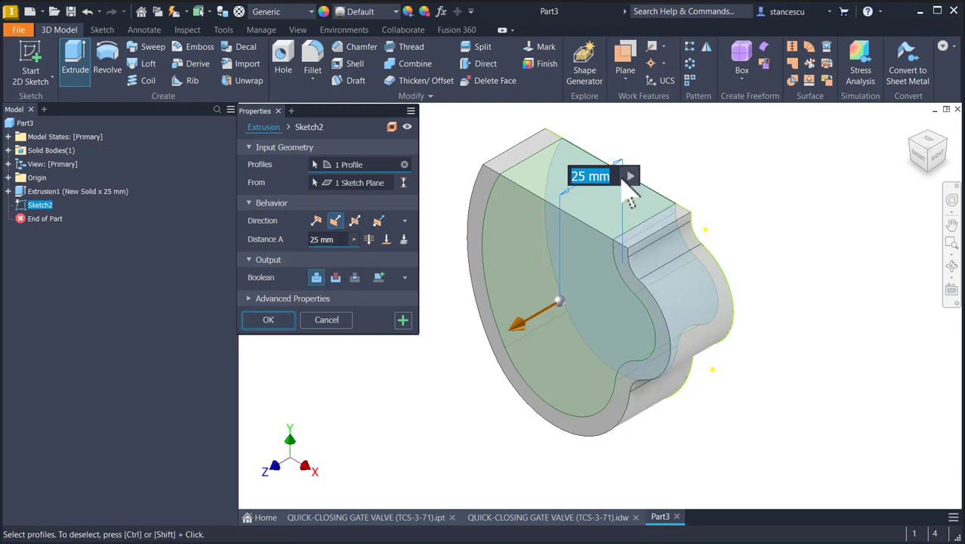
type("25-")
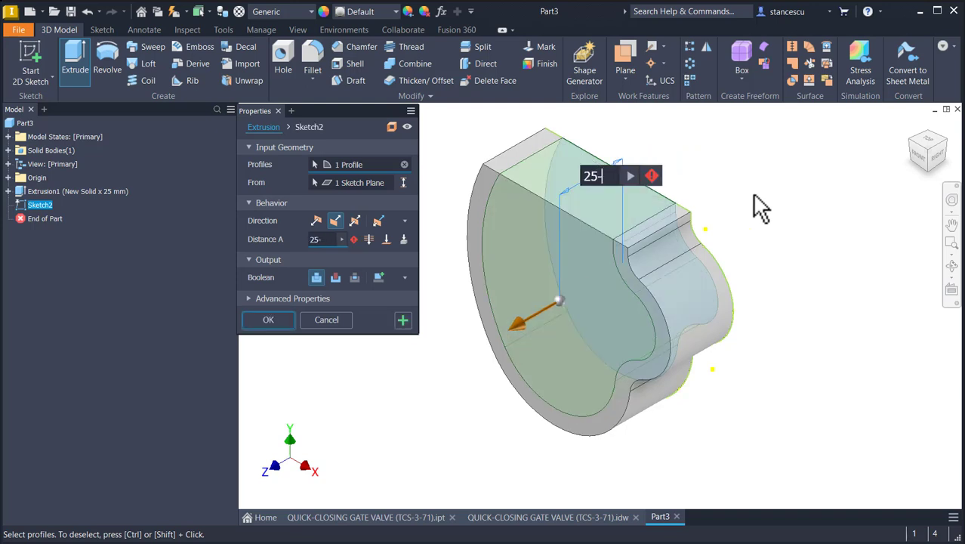
type("19")
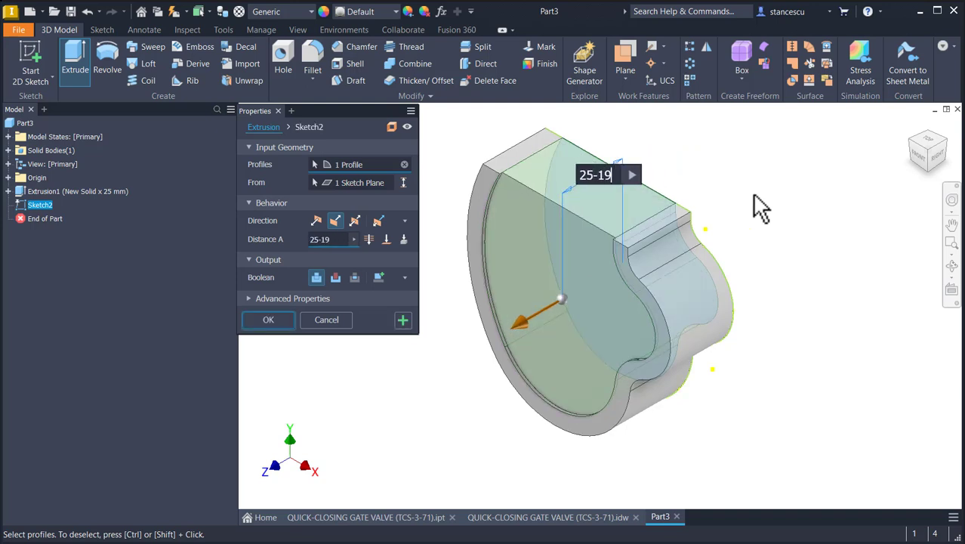
type("(")
key("BackSpace")
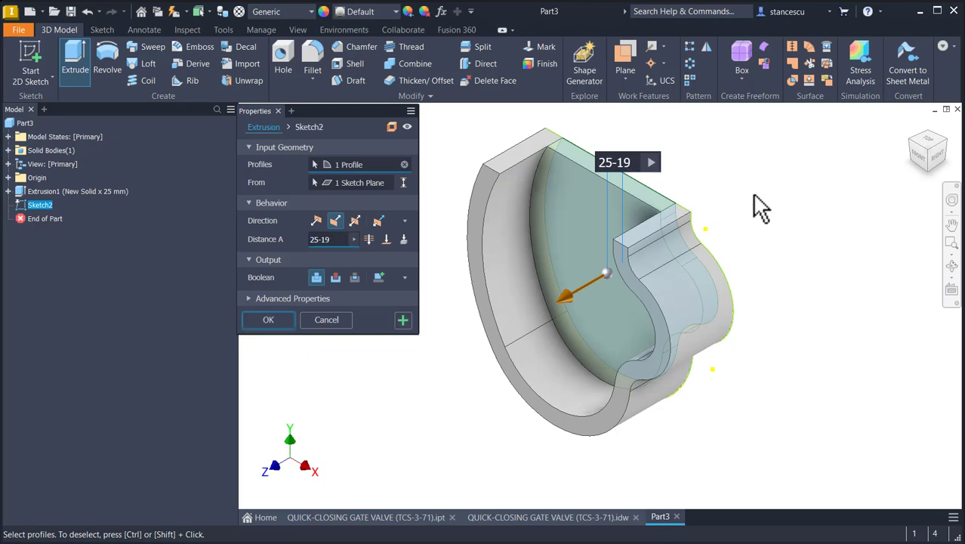
key("Home")
type("(")
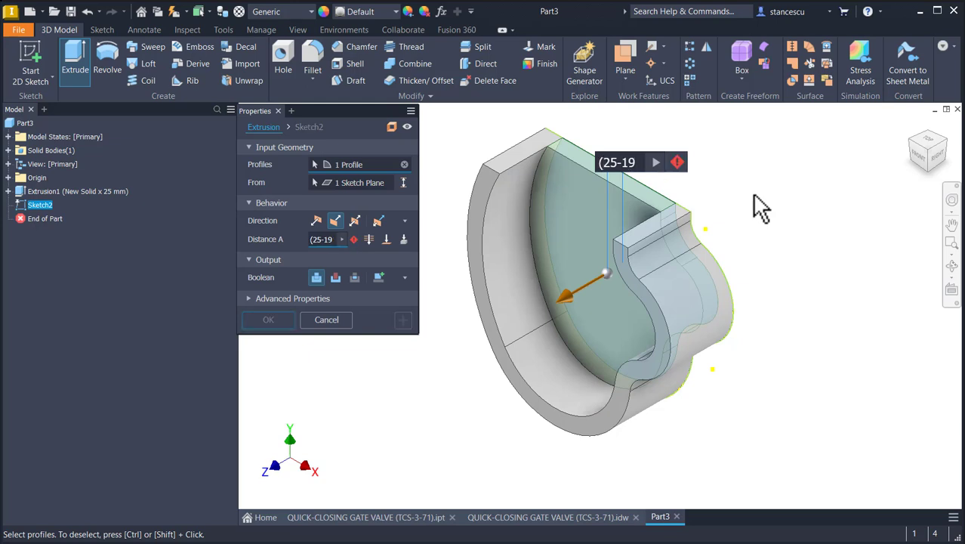
type(")")
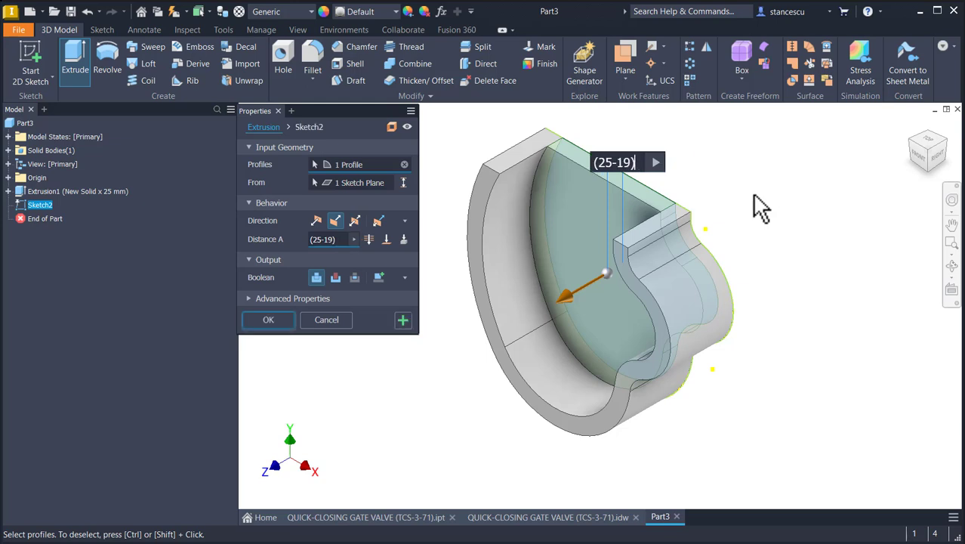
type("/2")
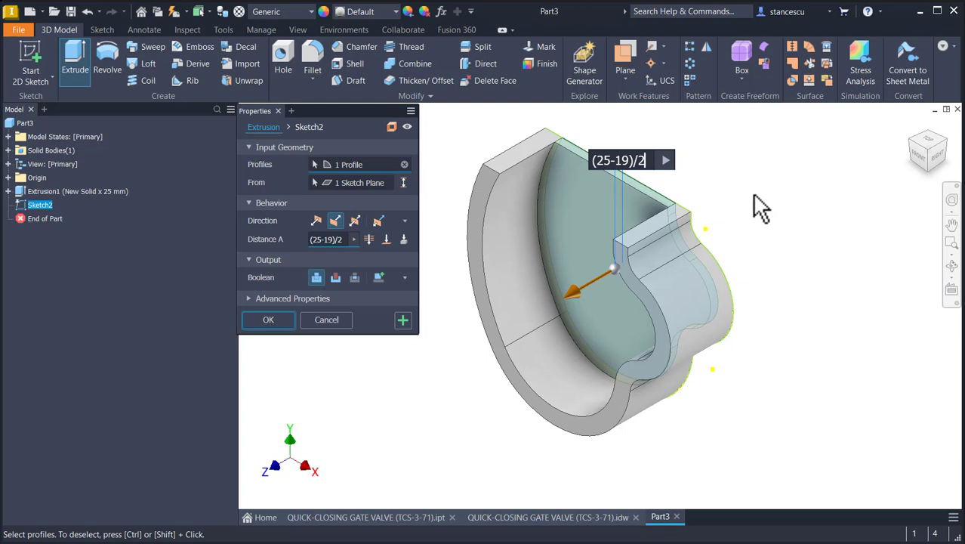
key("Return")
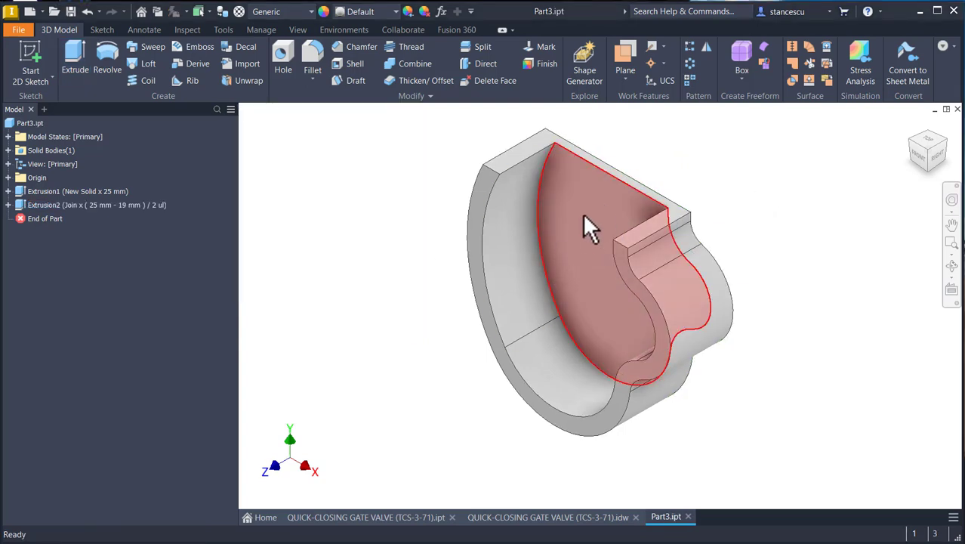
Step: Examine section B-B in the gate valve drawing for the side boss dimensions, and return to Part3
left_click(556, 517)
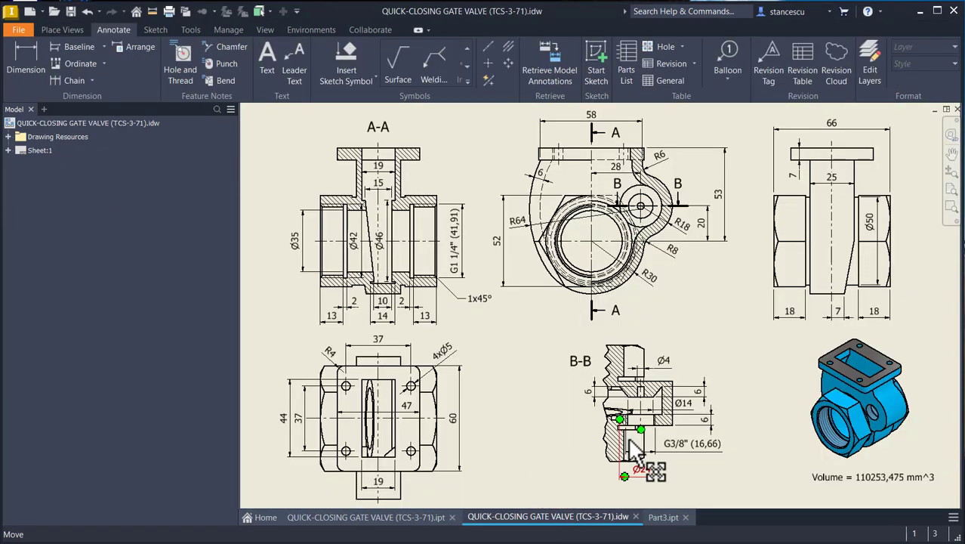
scroll(620, 443, "up", 3)
middle_click_drag(630, 433, 615, 359)
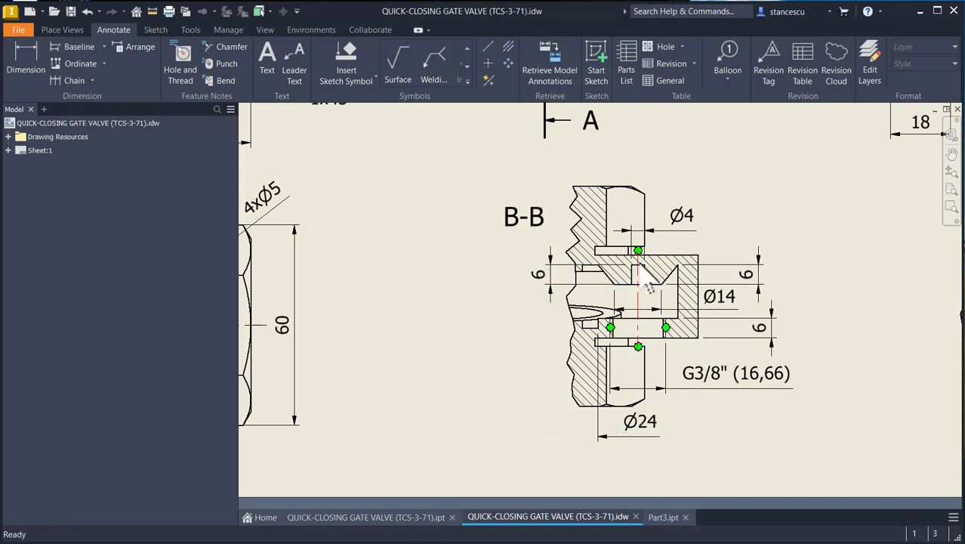
left_click(606, 265)
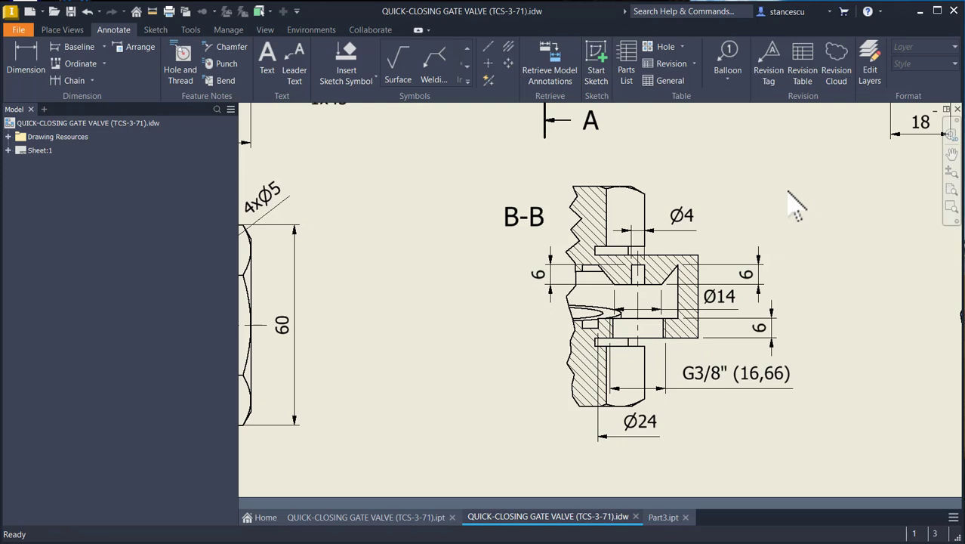
left_click(663, 517)
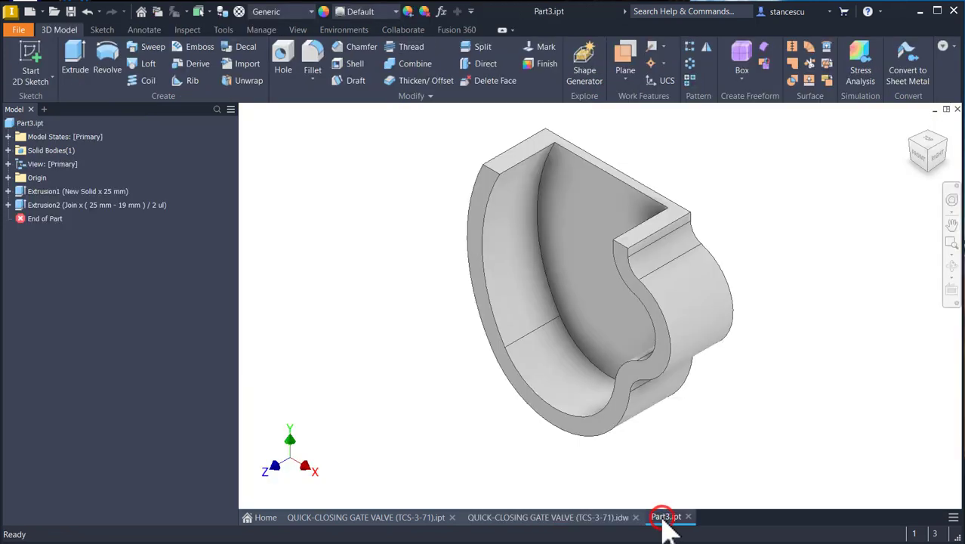
Step: Create a work plane at 90° to the YZ Plane through the axis of the large rounded side bulge
left_click(623, 74)
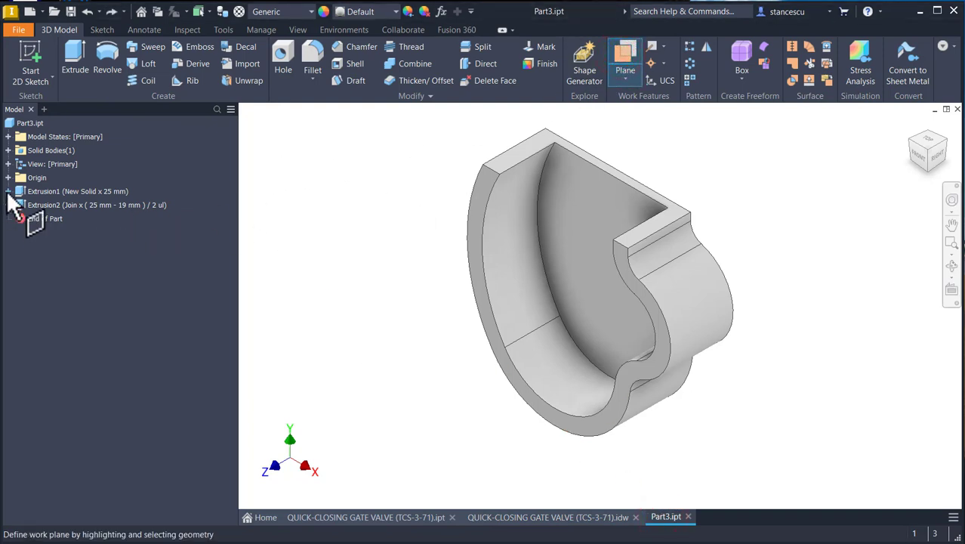
left_click(8, 177)
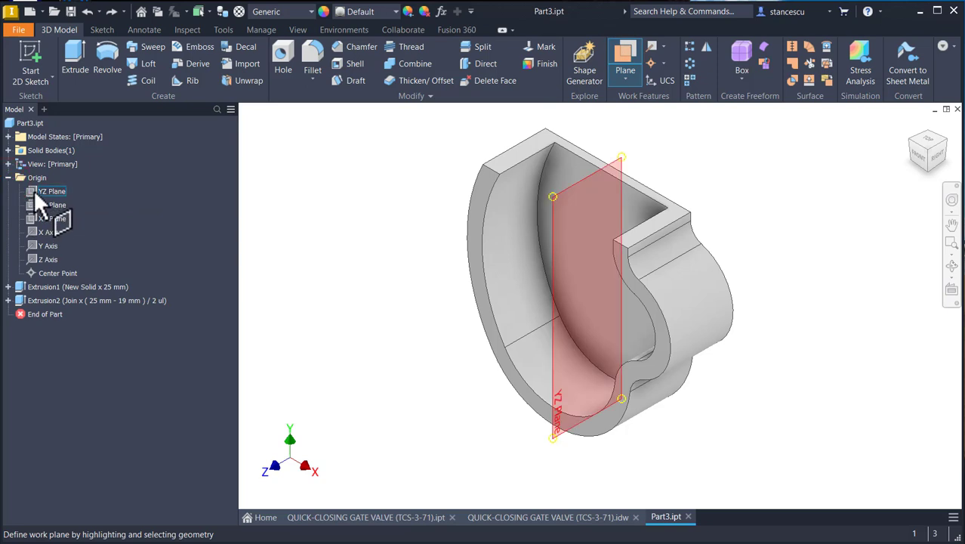
left_click(34, 190)
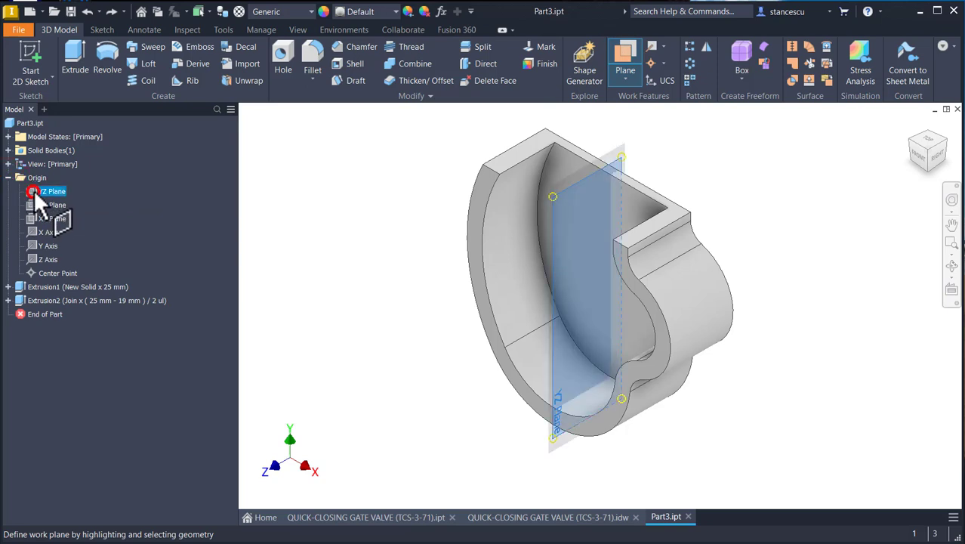
right_click(743, 182)
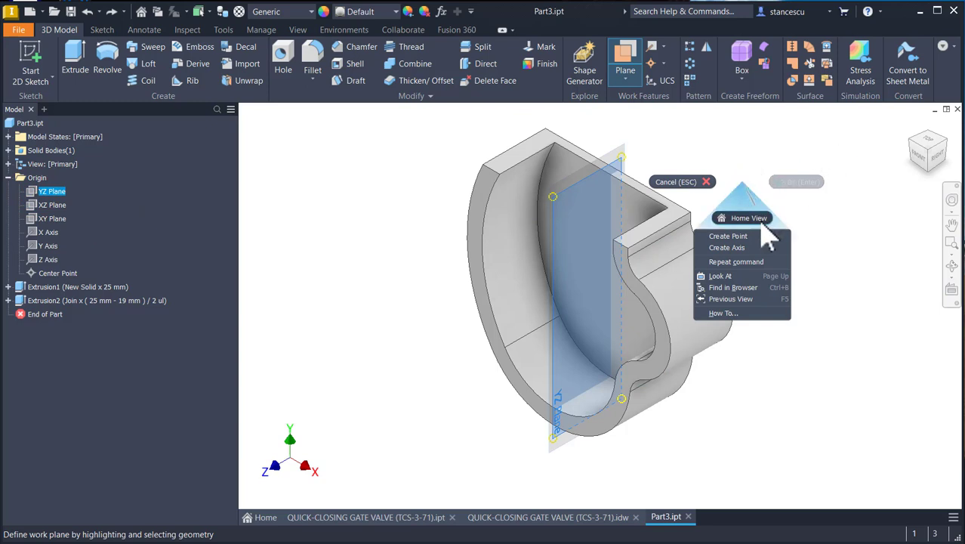
left_click(731, 249)
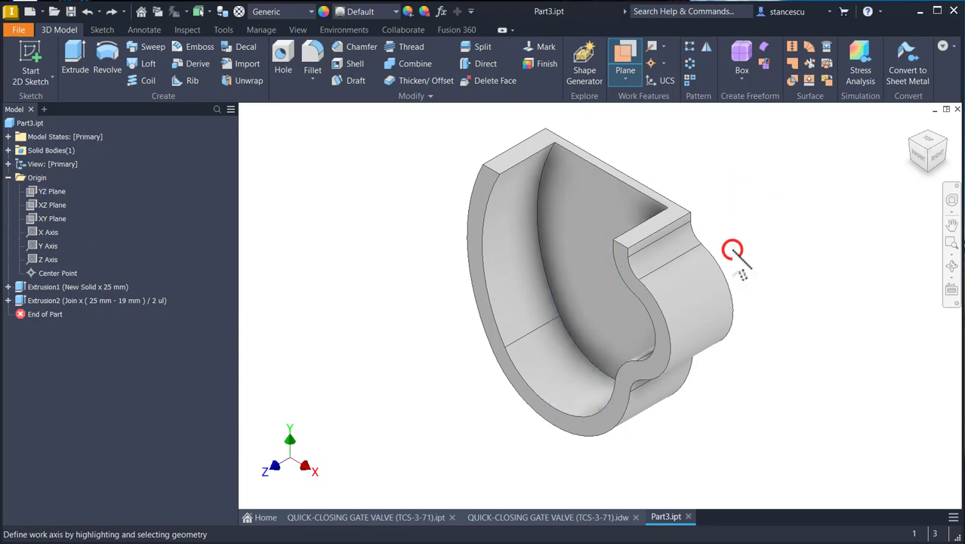
left_click(690, 298)
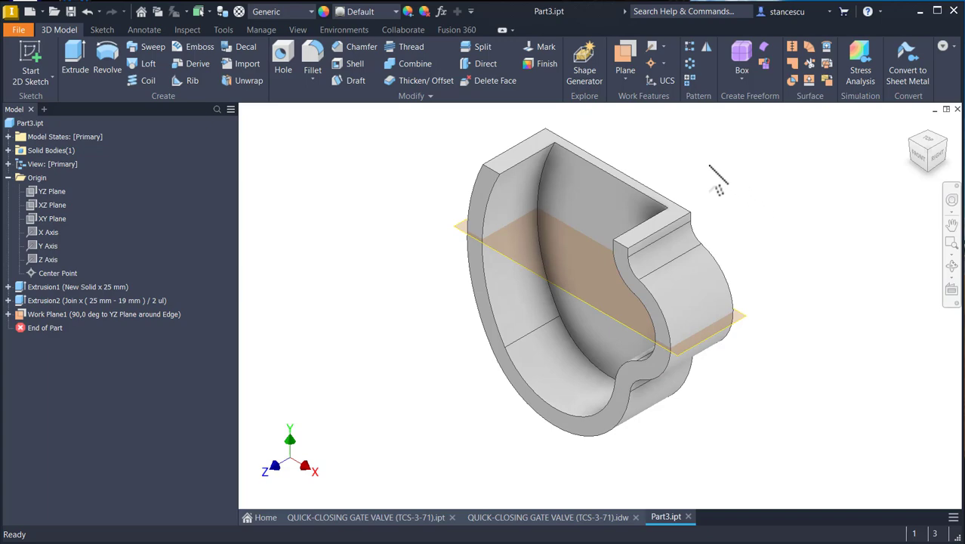
Step: Start a 2D sketch on the new work plane and slice the model graphics at the sketch plane
left_click(589, 300)
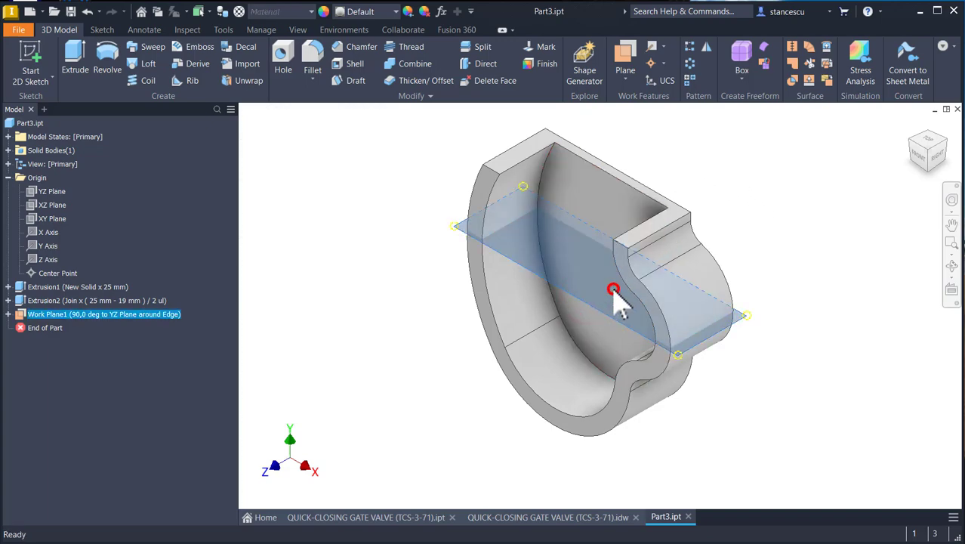
left_click(613, 288)
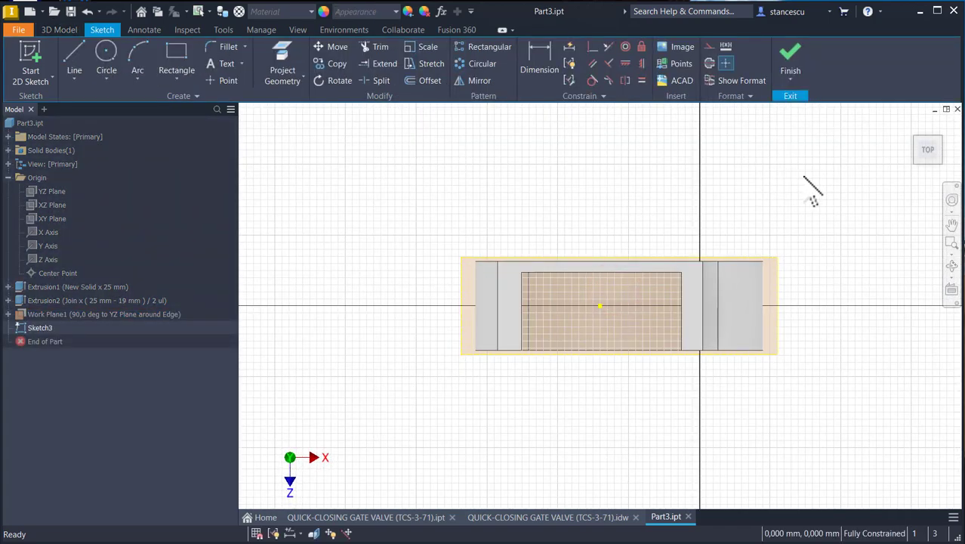
key("F7")
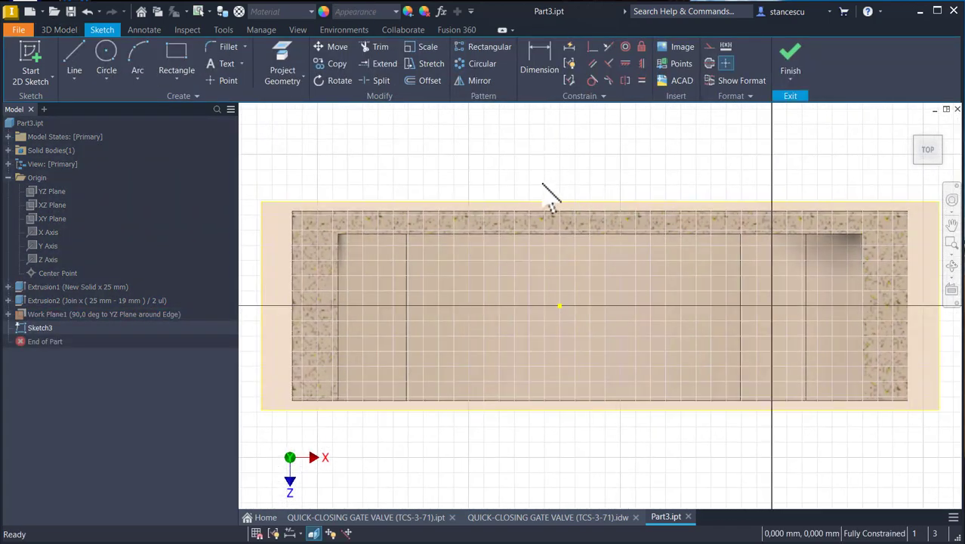
Step: Draw a vertical line from the rear wall's inner edge to the open front edge, about 17 mm from the origin
left_click(73, 57)
left_click(406, 233)
left_click(688, 233)
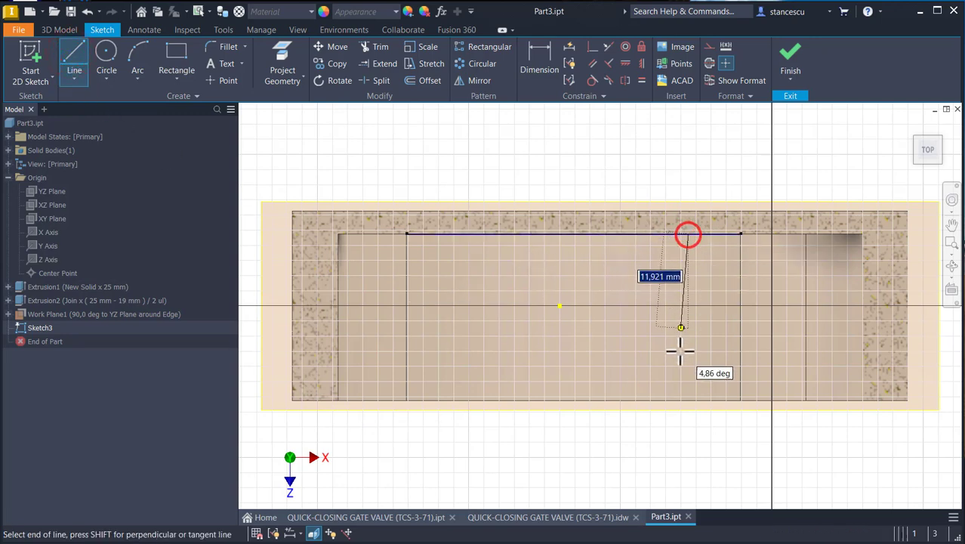
left_click(690, 400)
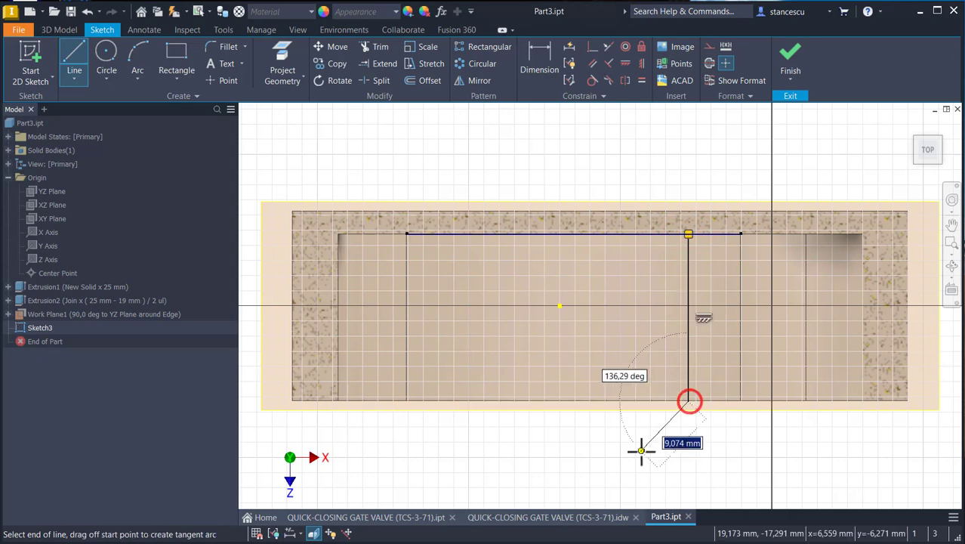
key("Escape")
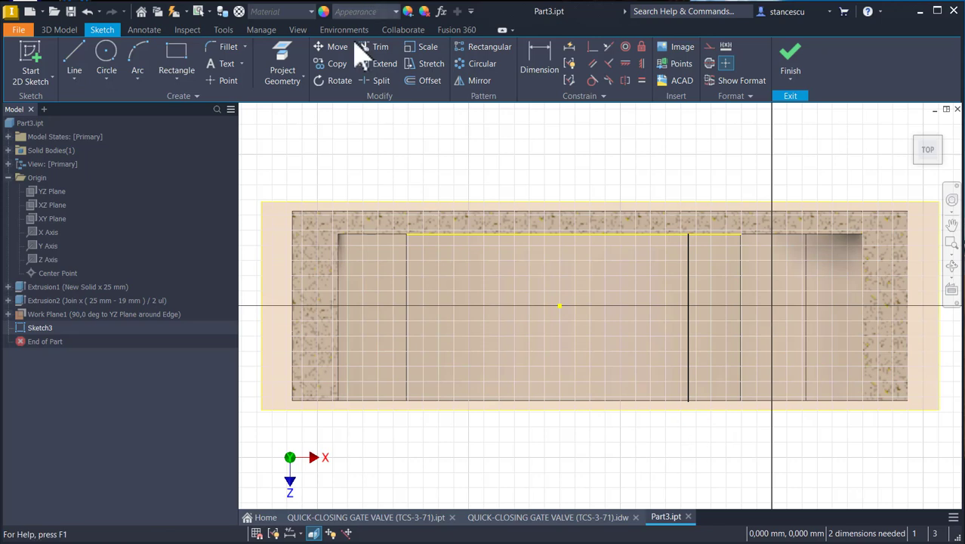
Step: Project the body's front edge into the sketch and make the vertical line's free end coincident with it
left_click(283, 60)
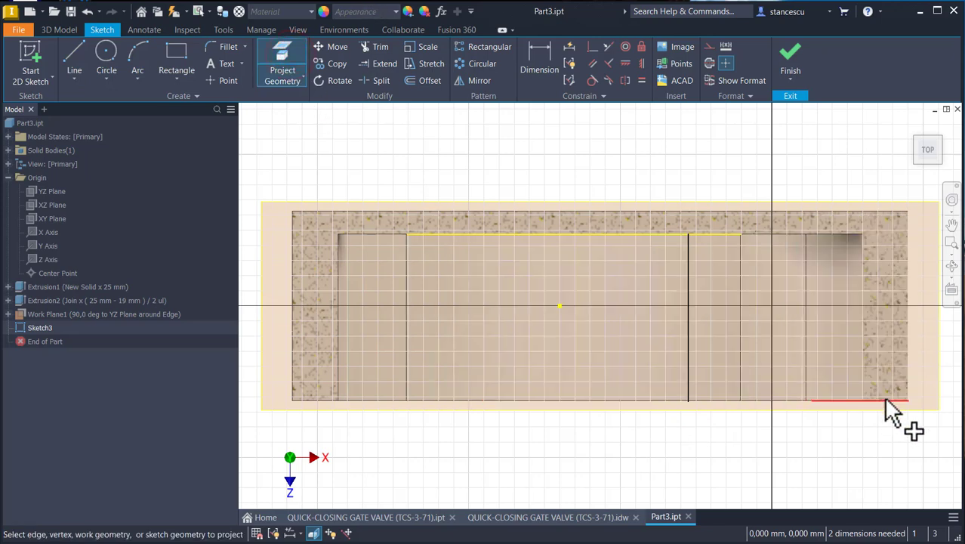
left_click(885, 399)
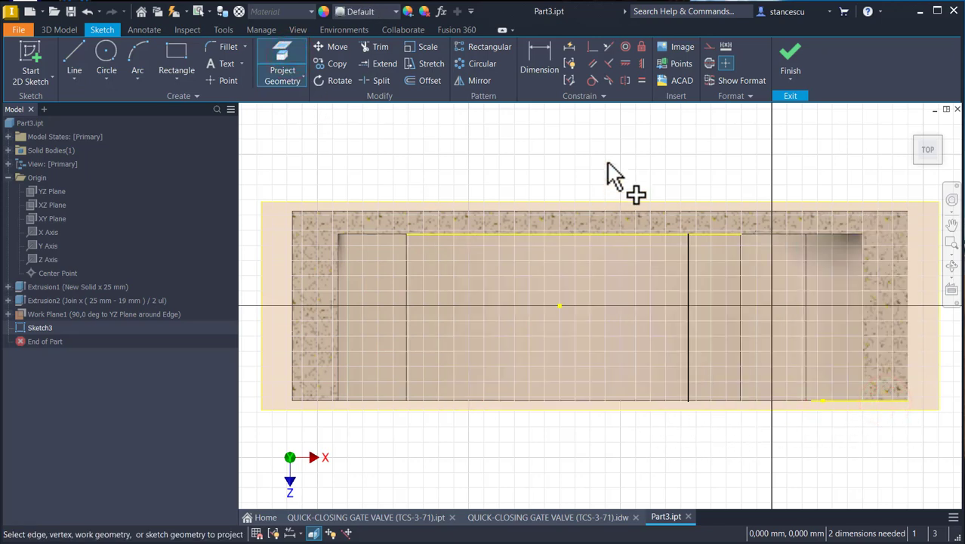
left_click(586, 48)
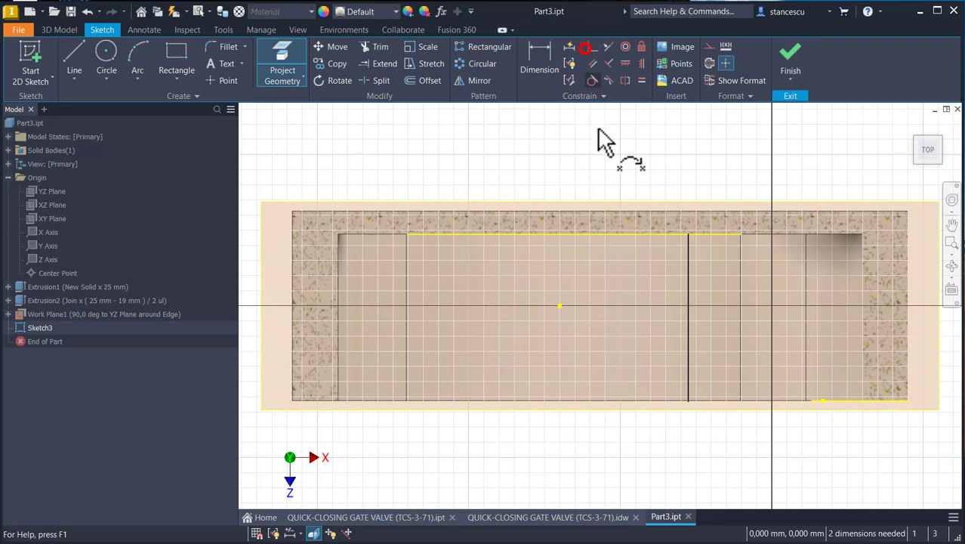
left_click(689, 400)
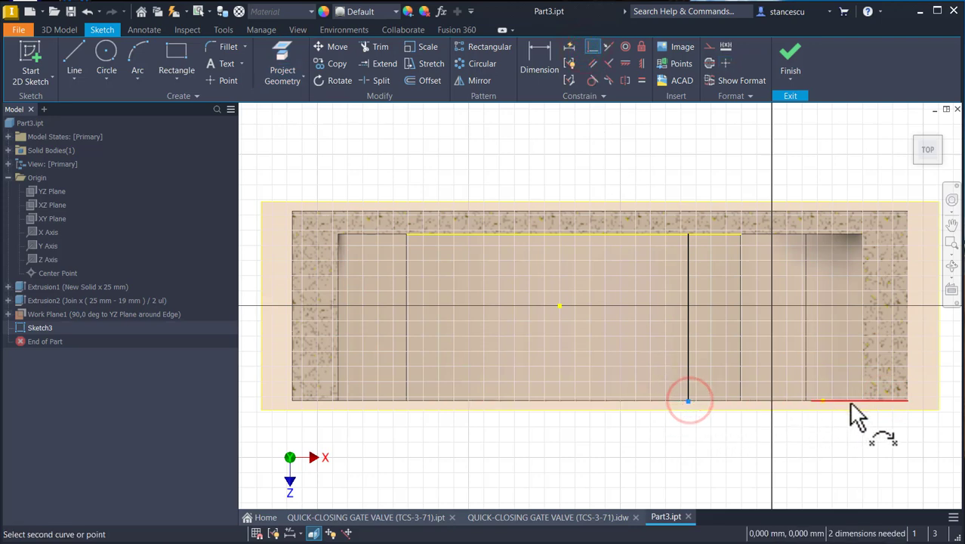
left_click(847, 401)
key("Escape")
left_click(728, 271)
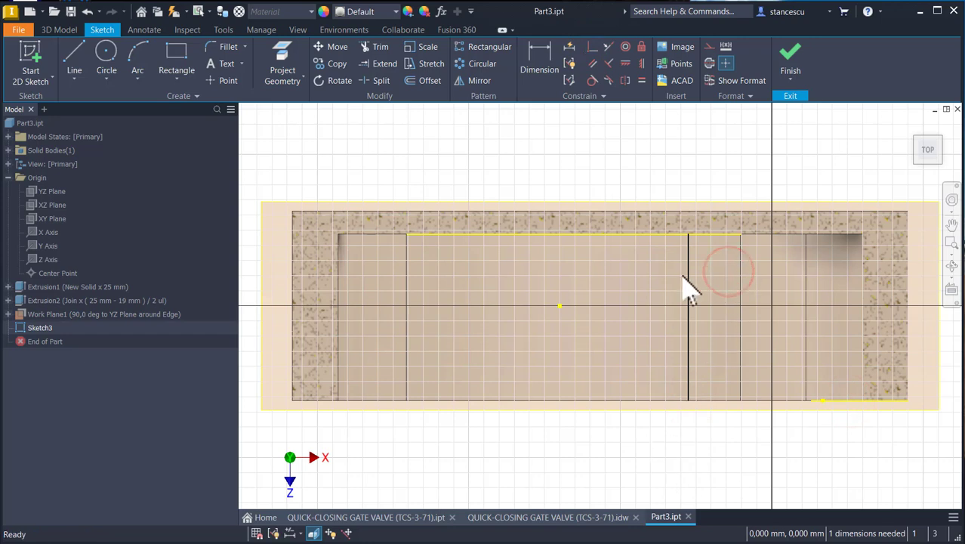
Step: Dimension the vertical line's horizontal distance from the origin point as 28 mm
left_click(541, 66)
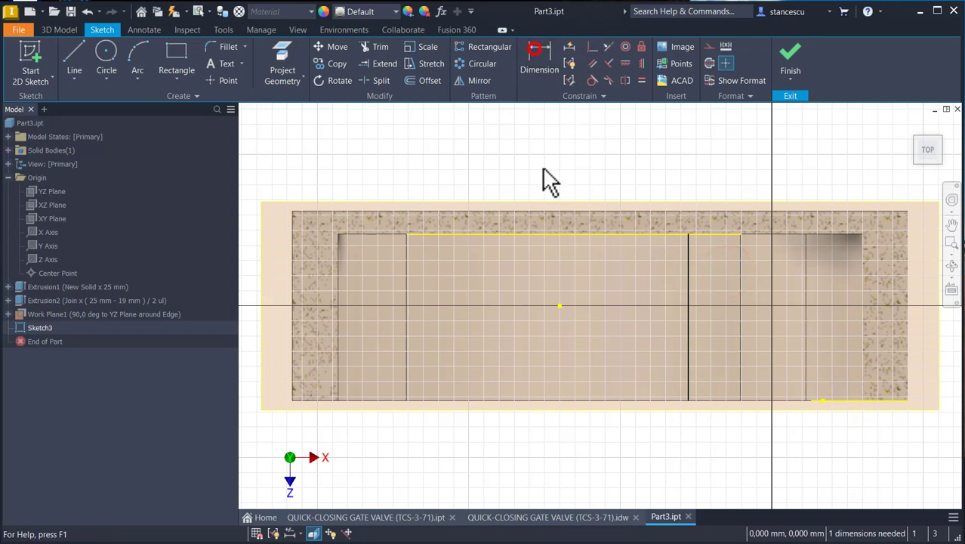
left_click(559, 306)
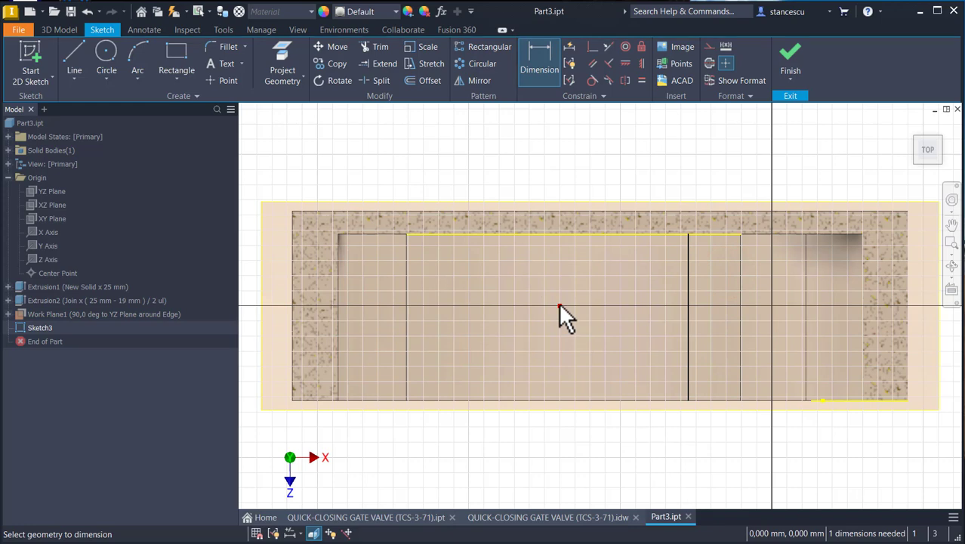
left_click(687, 270)
left_click(605, 168)
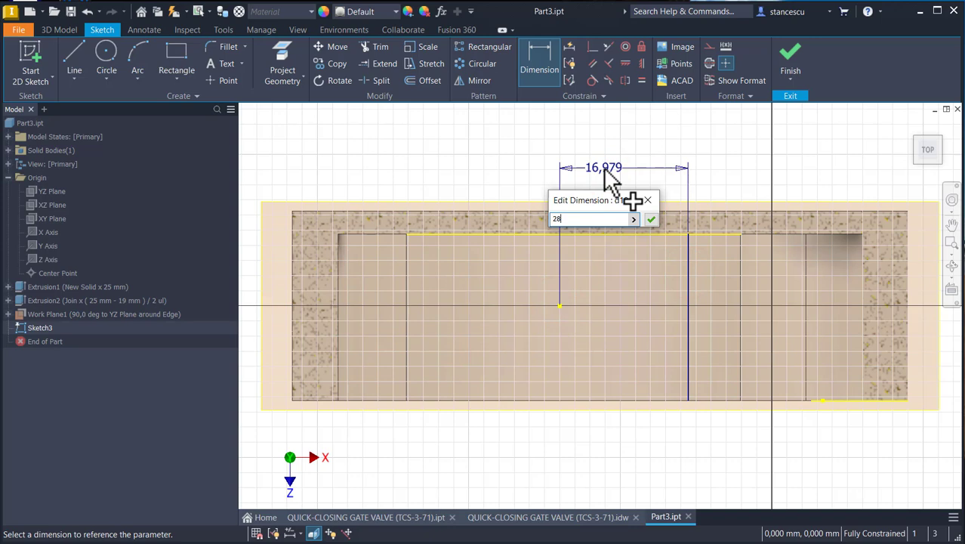
key("Return")
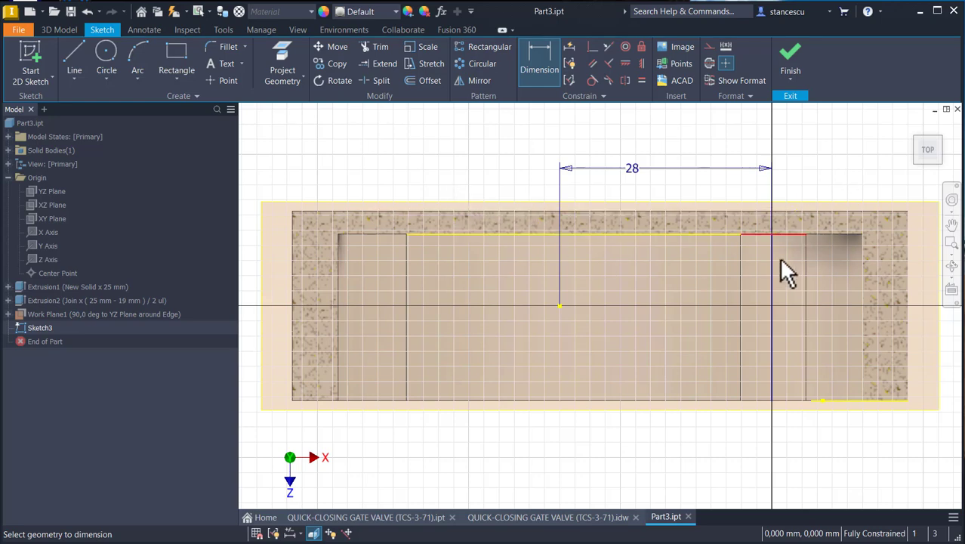
Step: Change the vertical line at 28 mm from the origin into a centerline
key("Escape")
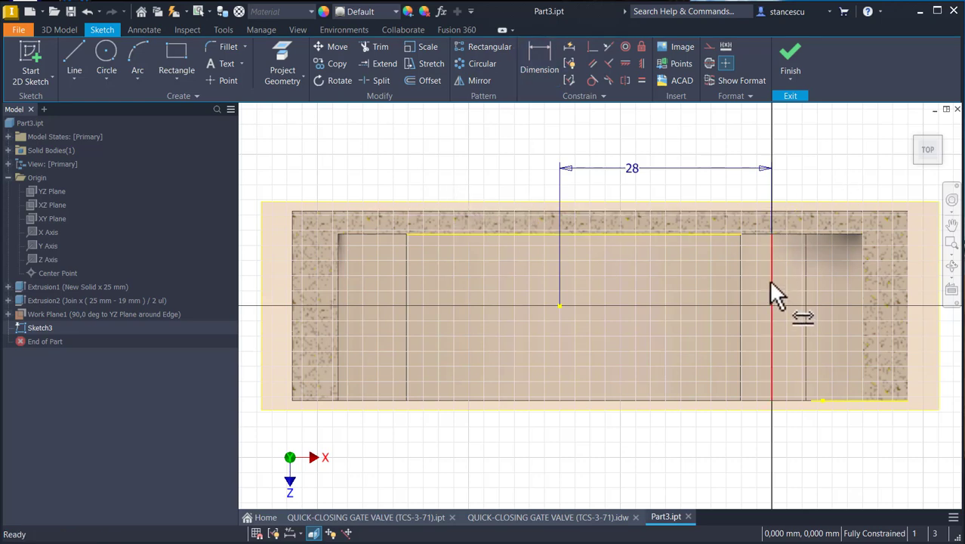
left_click(770, 281)
left_click(710, 63)
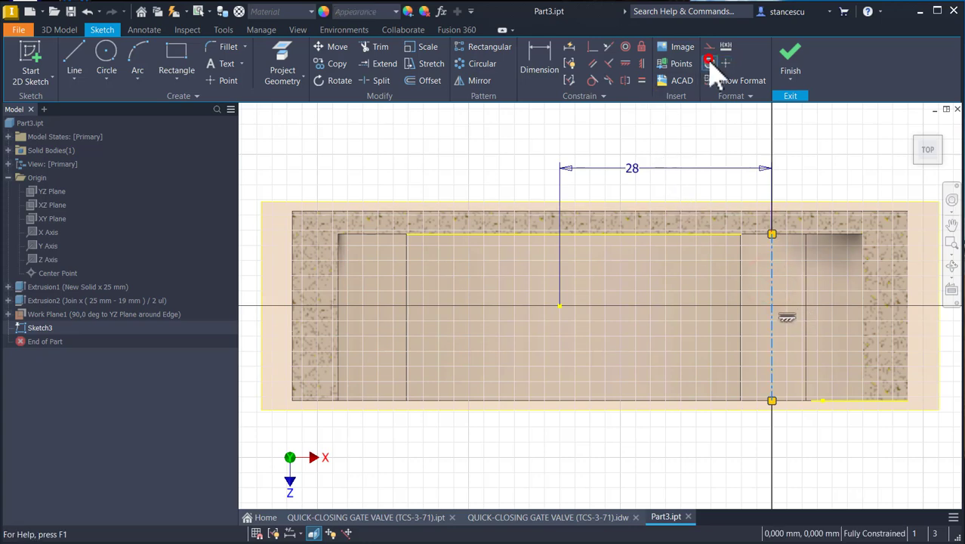
Step: Project the rear wall's inner edge and draw a stepped profile about 12 mm wide and 6 mm deep from the centerline, with a slanted outer side
left_click(281, 65)
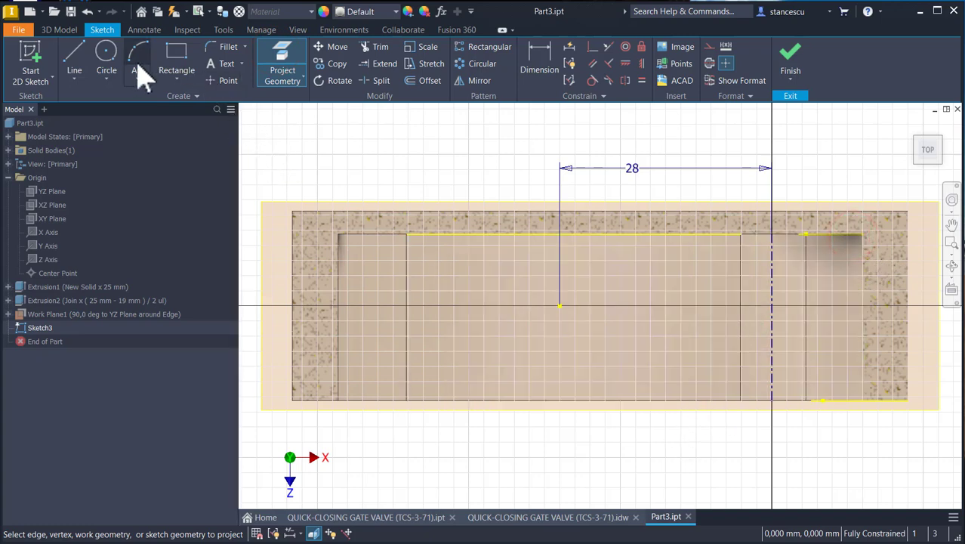
left_click(73, 52)
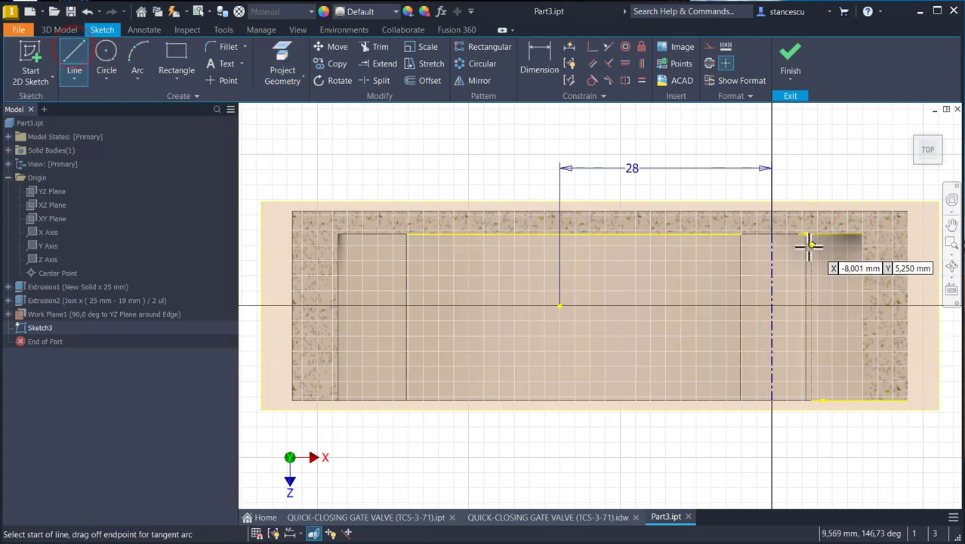
left_click(772, 233)
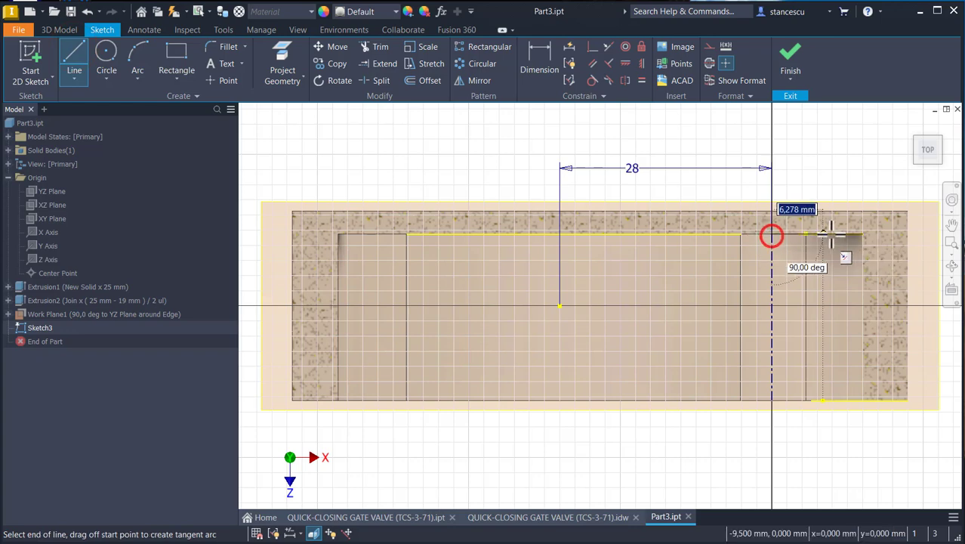
left_click(863, 233)
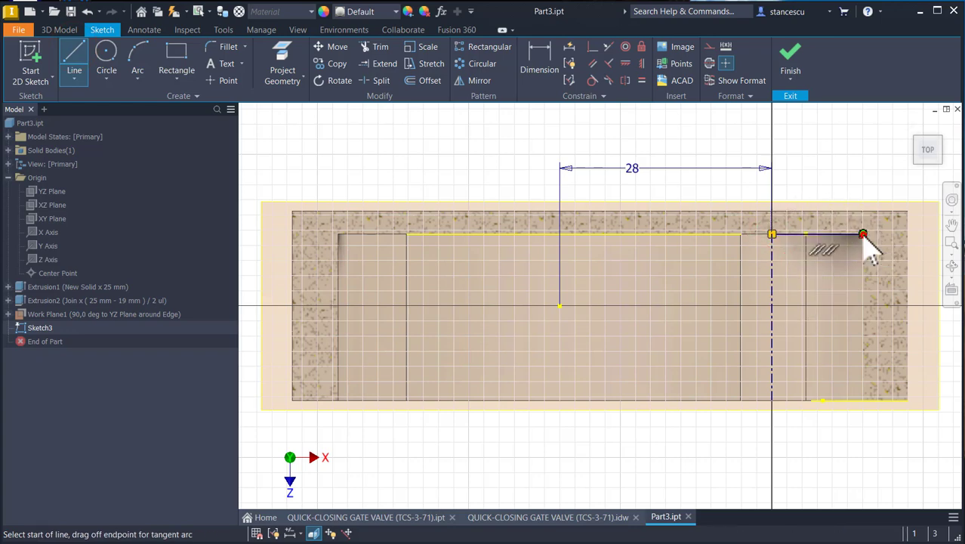
left_click(863, 233)
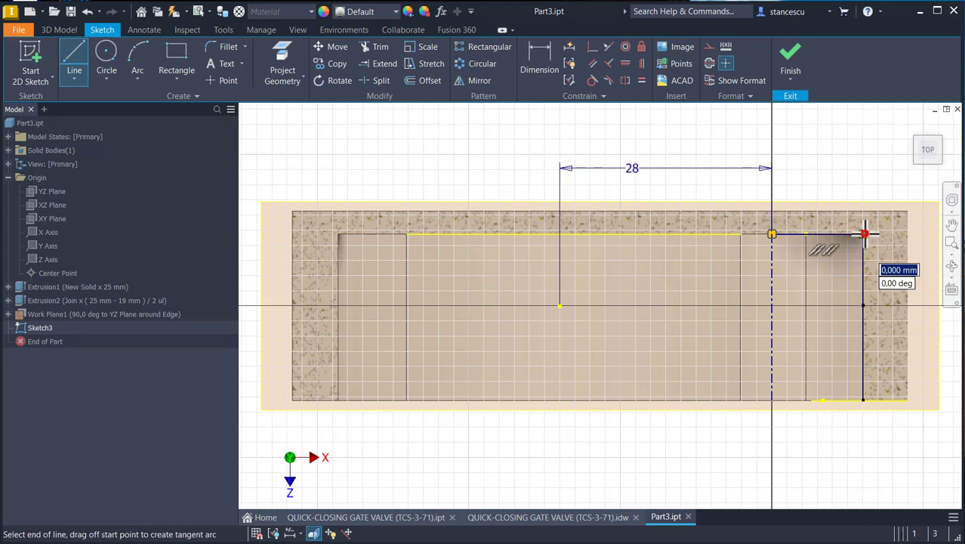
left_click(845, 278)
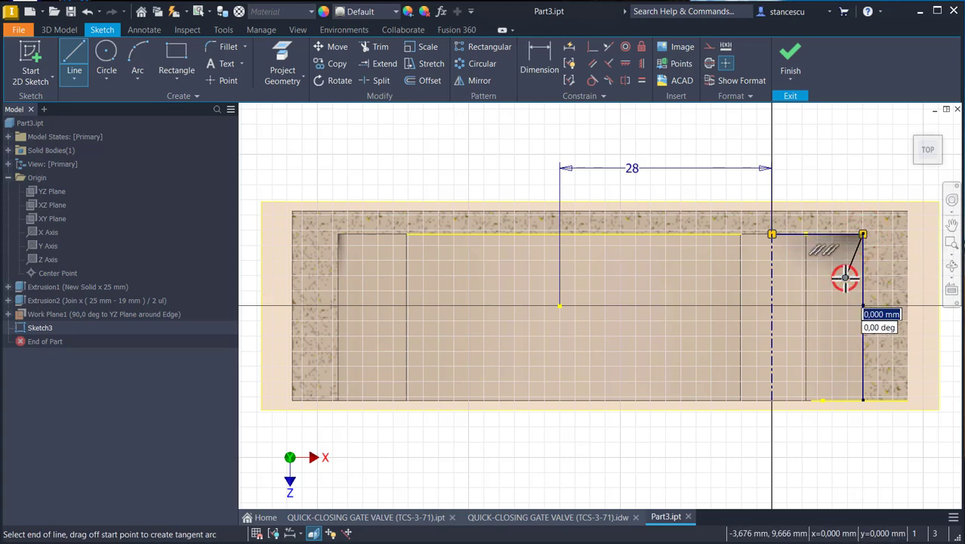
left_click(787, 278)
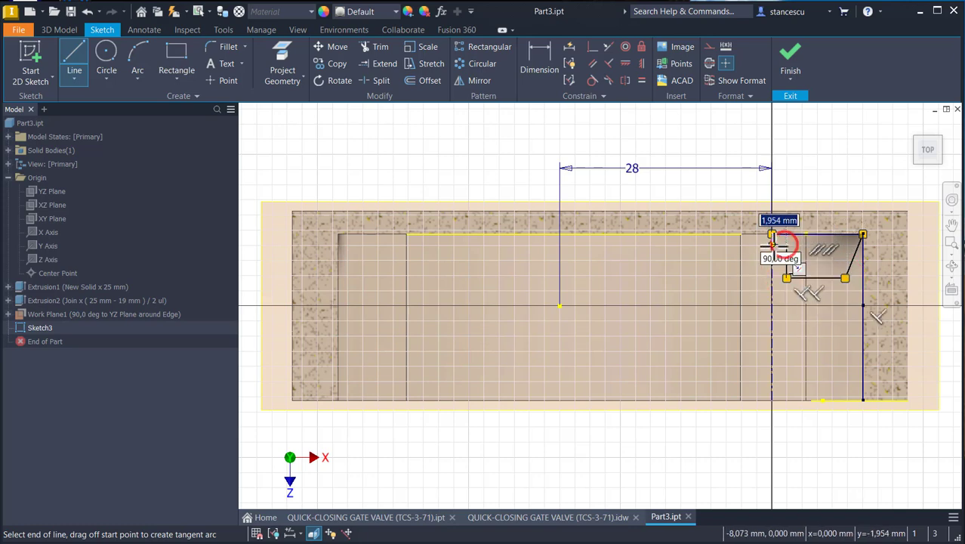
left_click(772, 244)
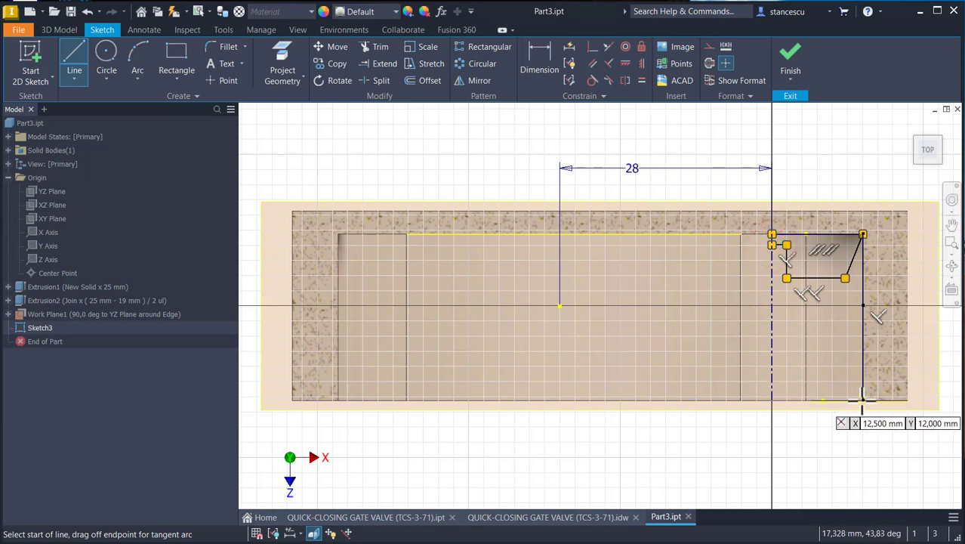
Step: Draw a rectangle 12 mm wide and about 5 mm high from the side wall's inner front corner to the centerline
left_click(176, 60)
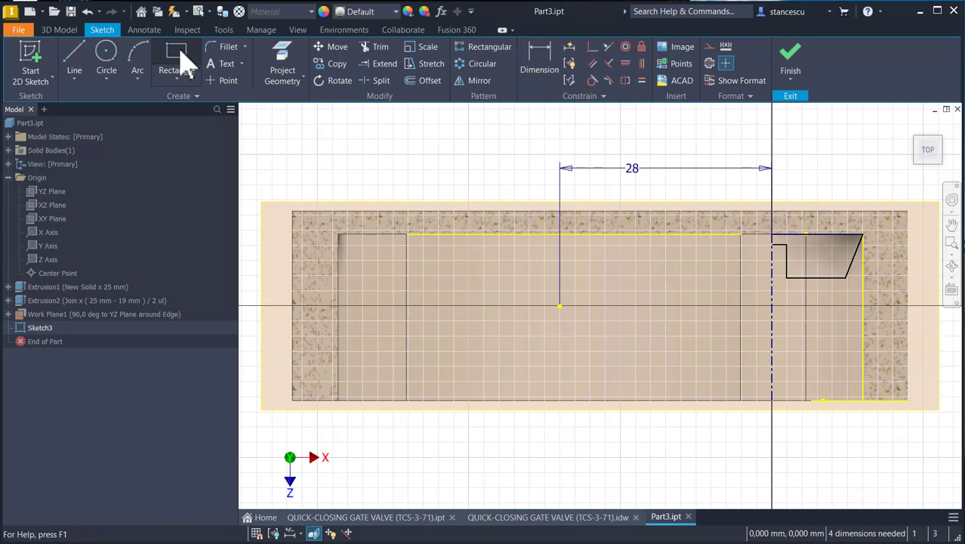
left_click(861, 400)
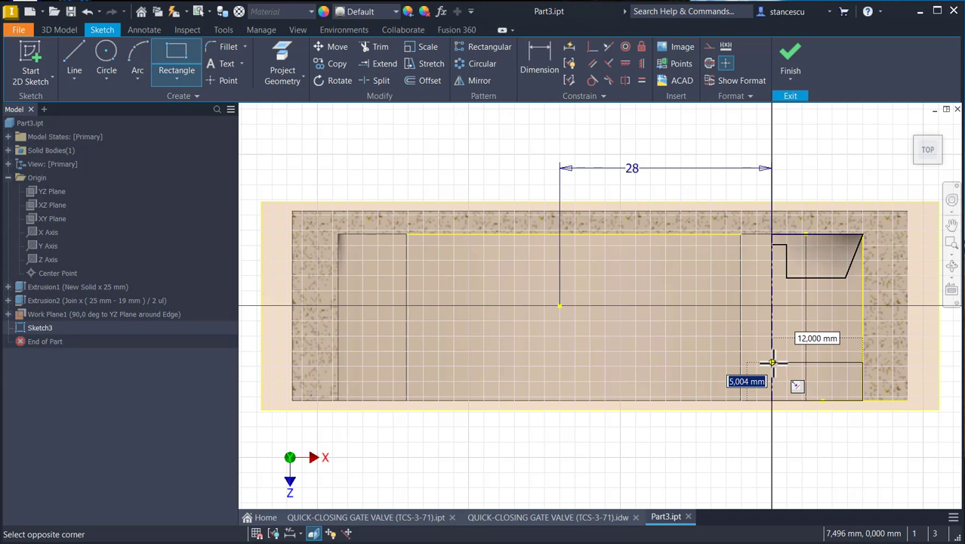
left_click(771, 363)
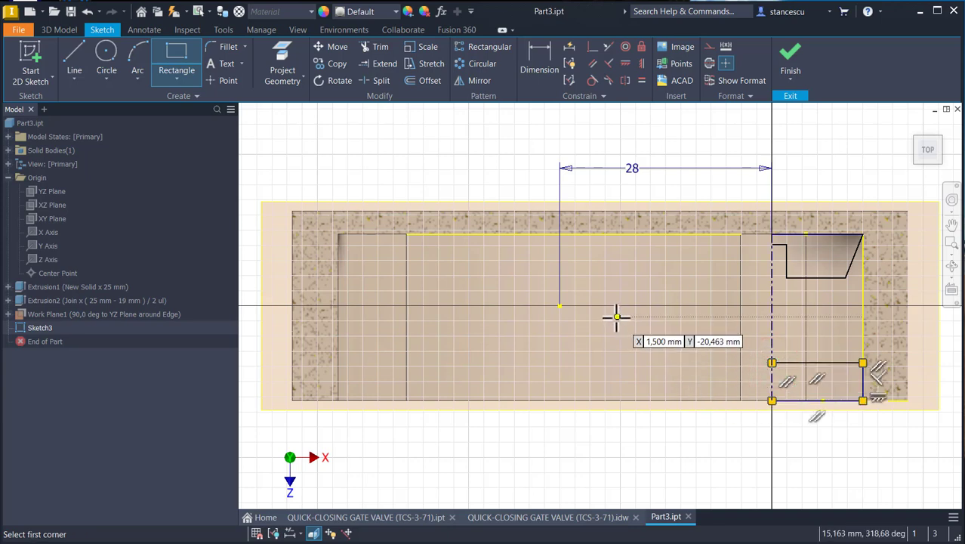
Step: Dimension the vertical height of the rear profile's slanted edge as 6 mm
left_click(543, 58)
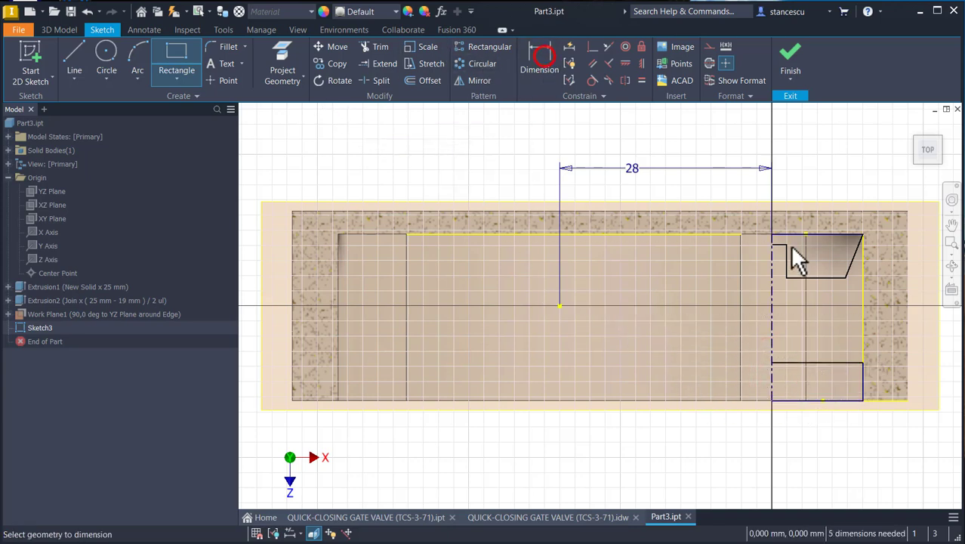
left_click(855, 248)
middle_click_drag(902, 252, 836, 263)
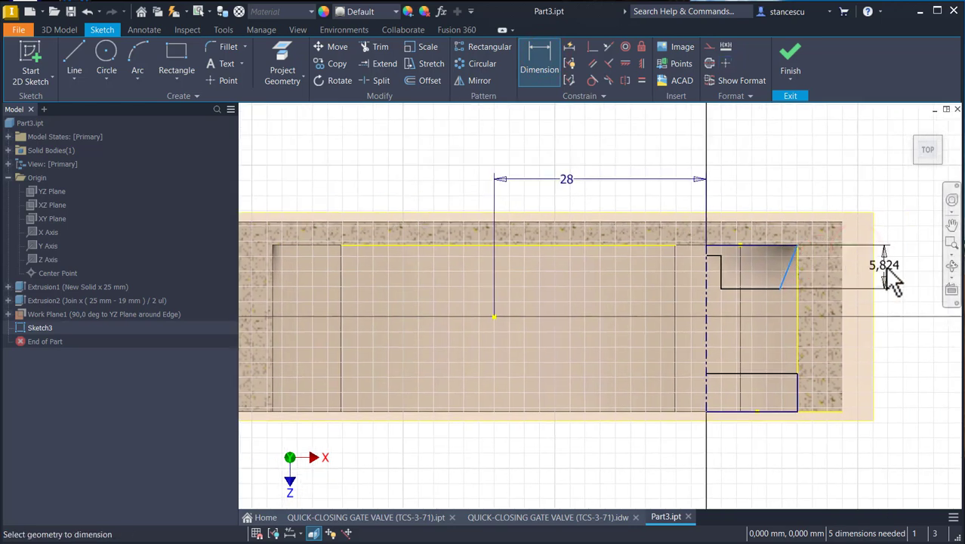
left_click(892, 281)
key("Return")
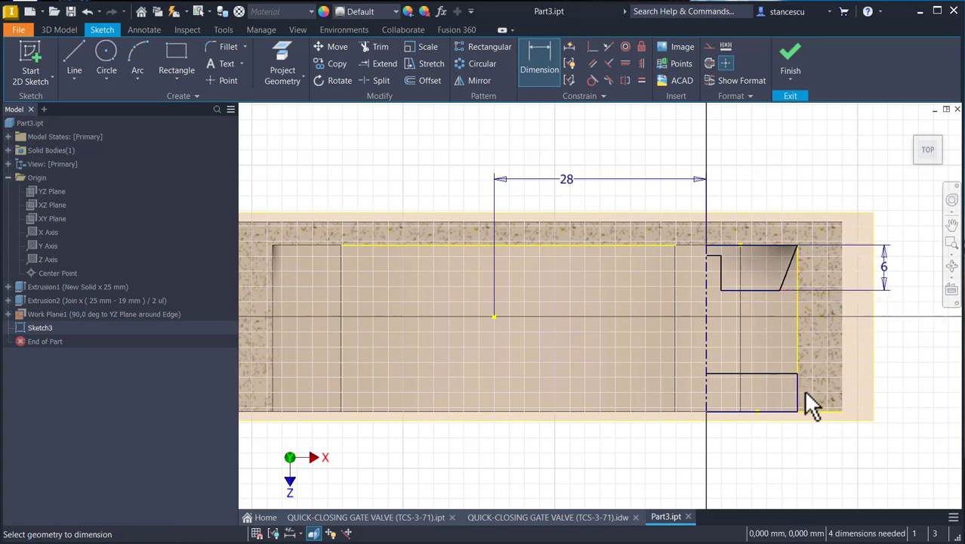
Step: Dimension the front rectangle's height as 6 mm
left_click(786, 373)
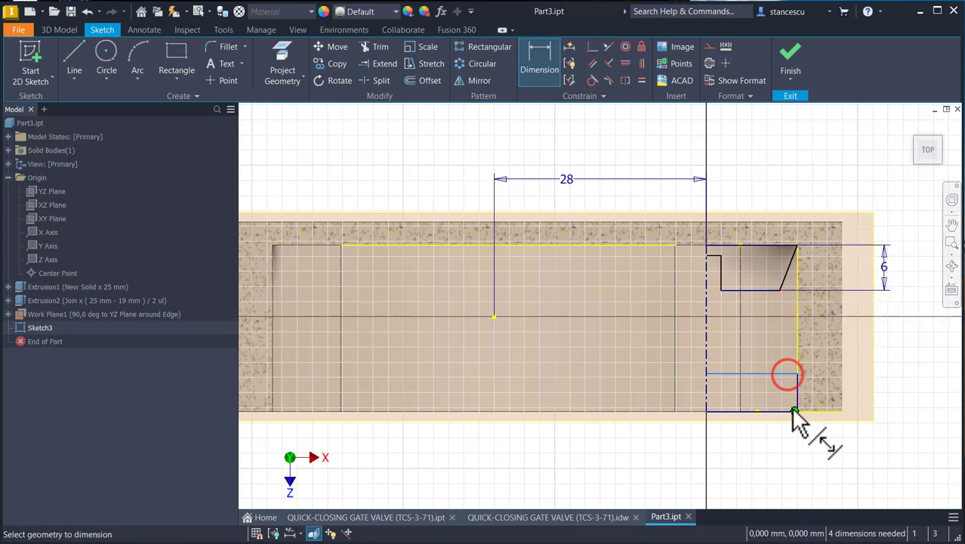
left_click(786, 408)
left_click(897, 389)
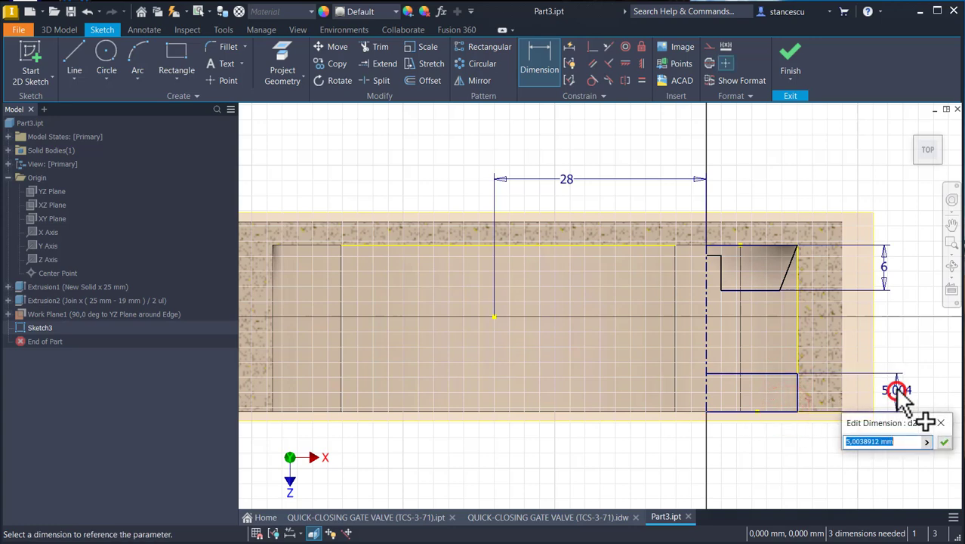
type("6")
key("Return")
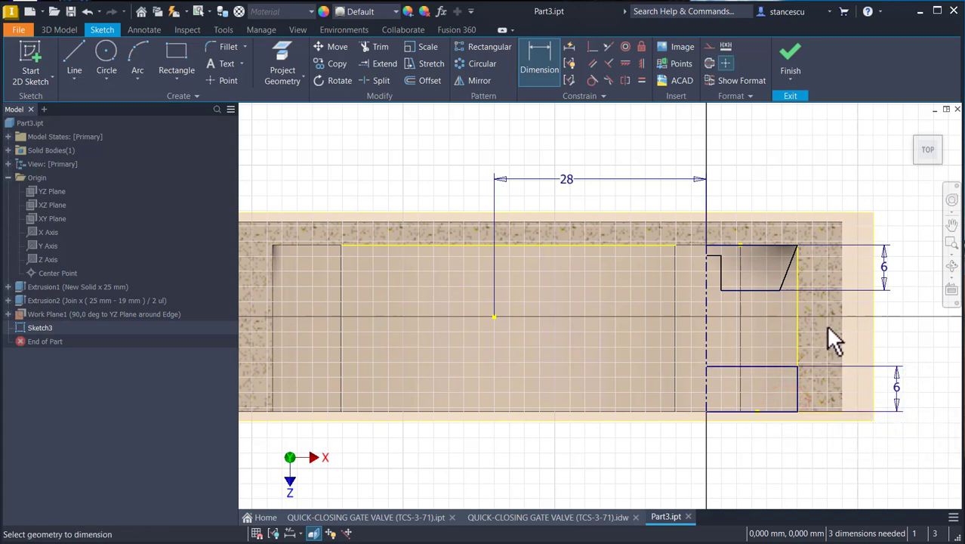
Step: Dimension the length of the rear profile's short vertical edge near the centerline as 6 mm
left_click(722, 268)
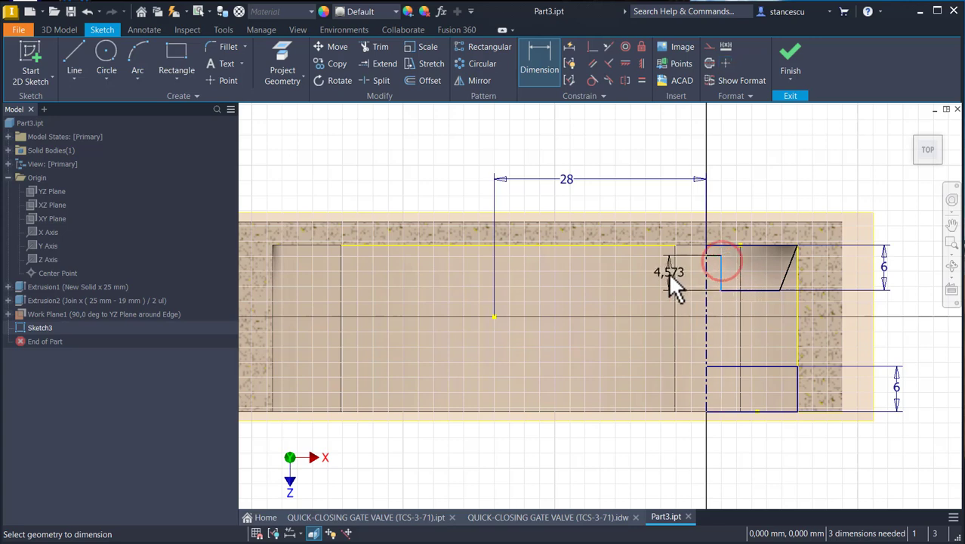
left_click(665, 275)
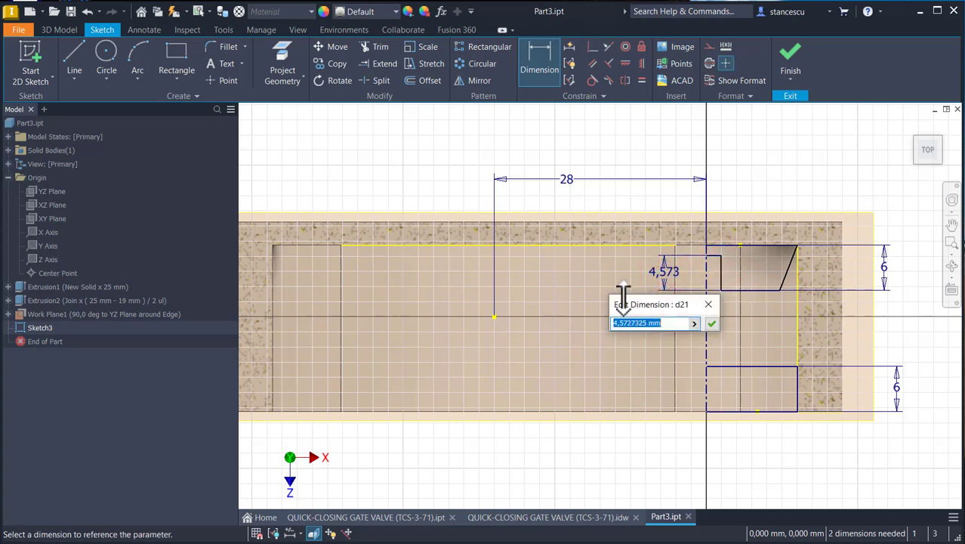
type("6")
key("Return")
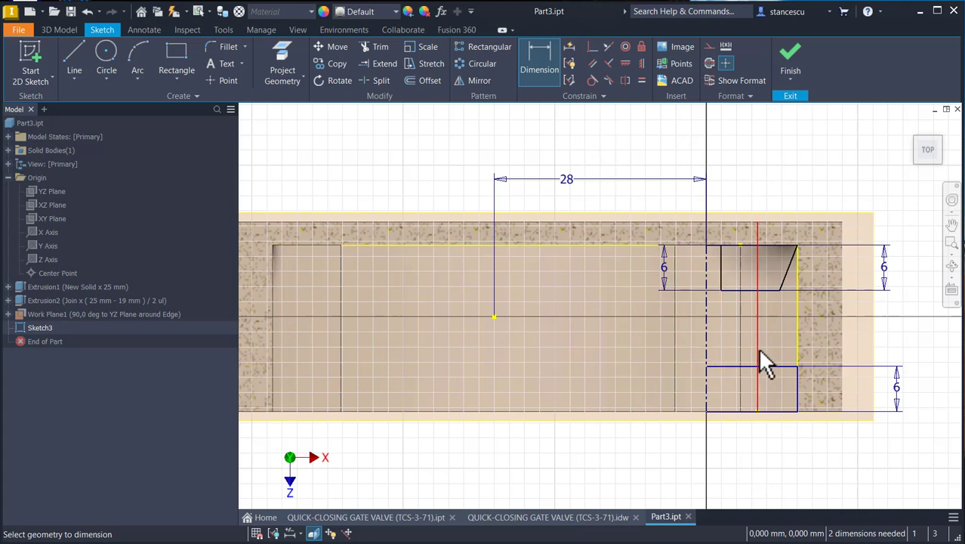
Step: Dimension the slanted edge's lower endpoint about the centerline as a 14 mm diameter
left_click(778, 290)
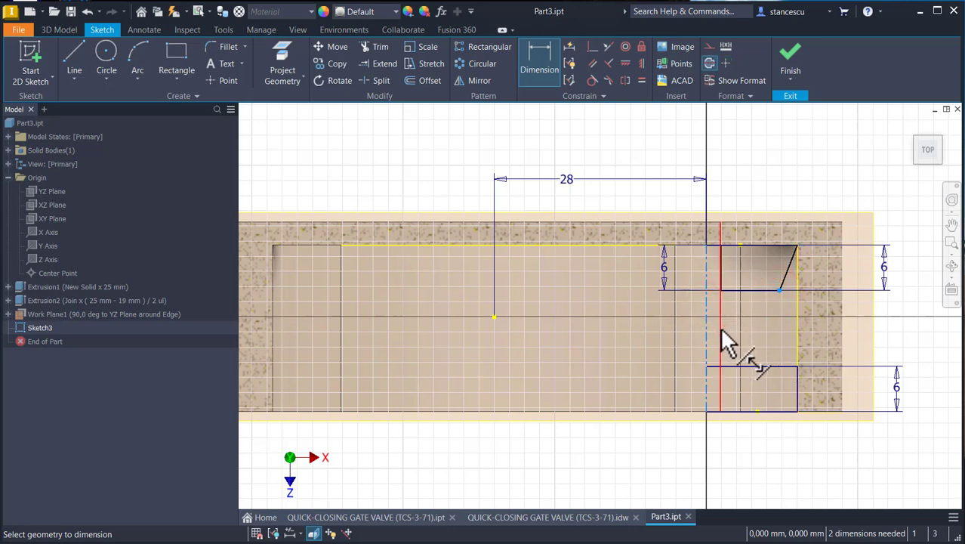
left_click(752, 333)
left_click(682, 331)
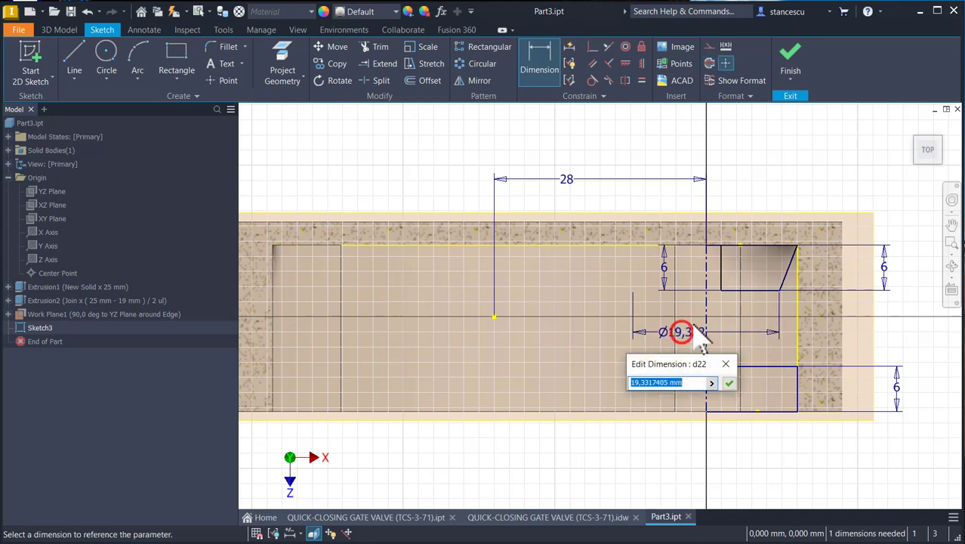
type("14")
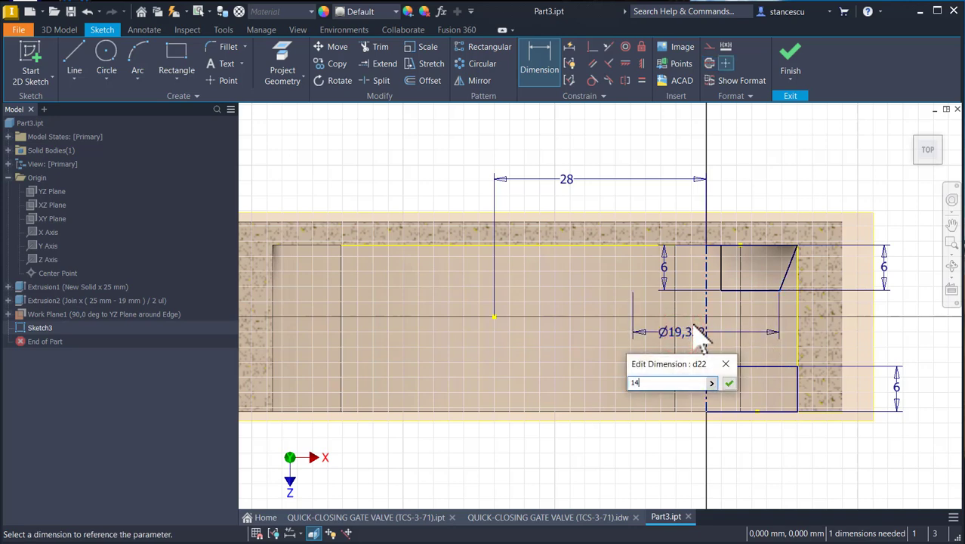
key("Return")
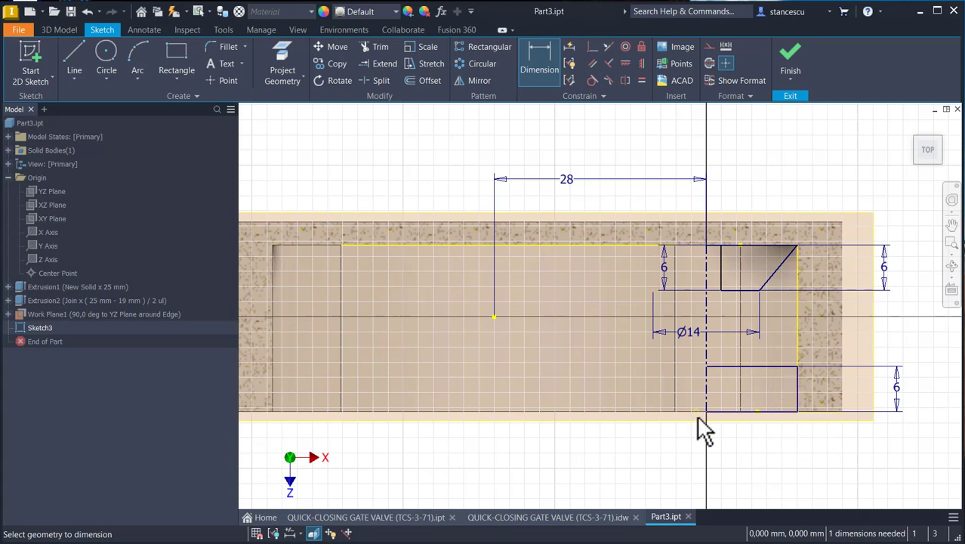
Step: Add a driven diameter dimension between the front rectangle's outer edge and the centerline
left_click(798, 381)
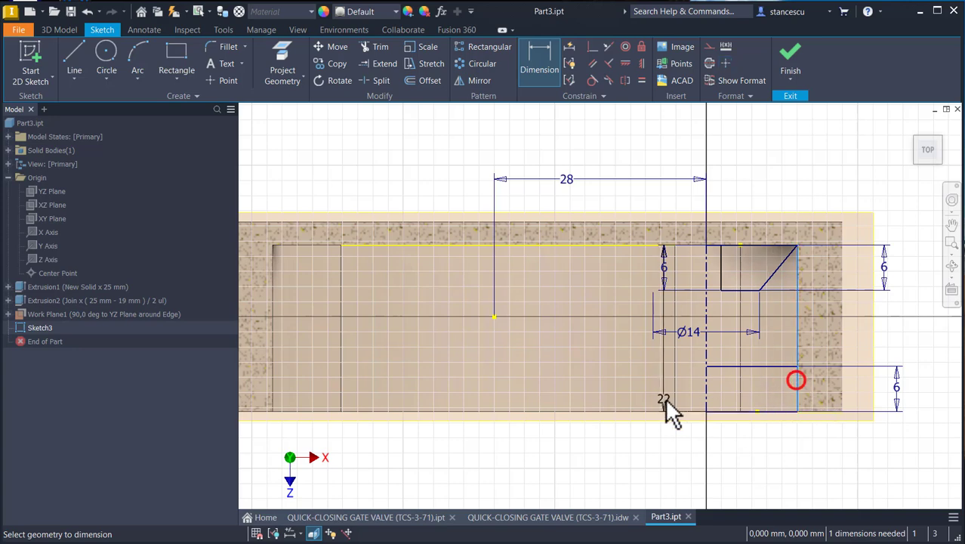
left_click(706, 401)
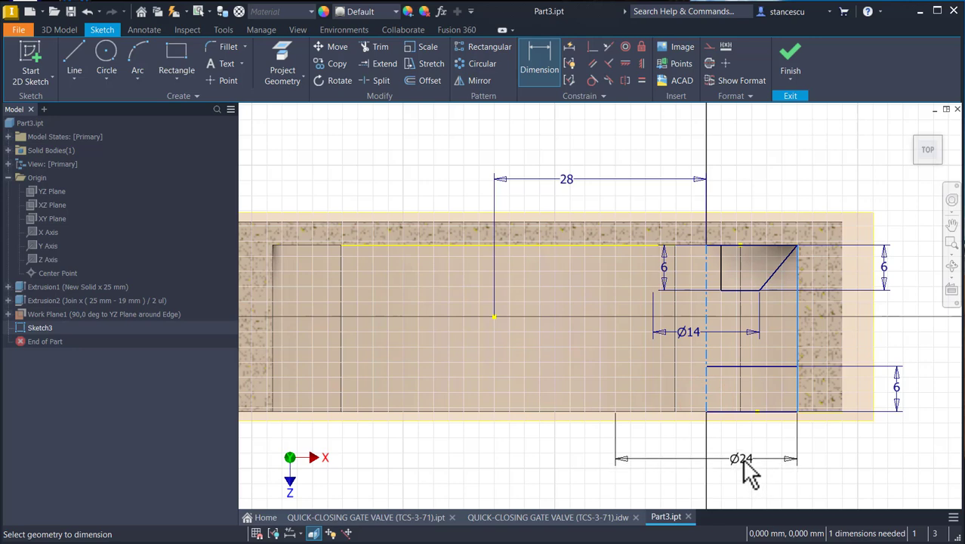
left_click(746, 470)
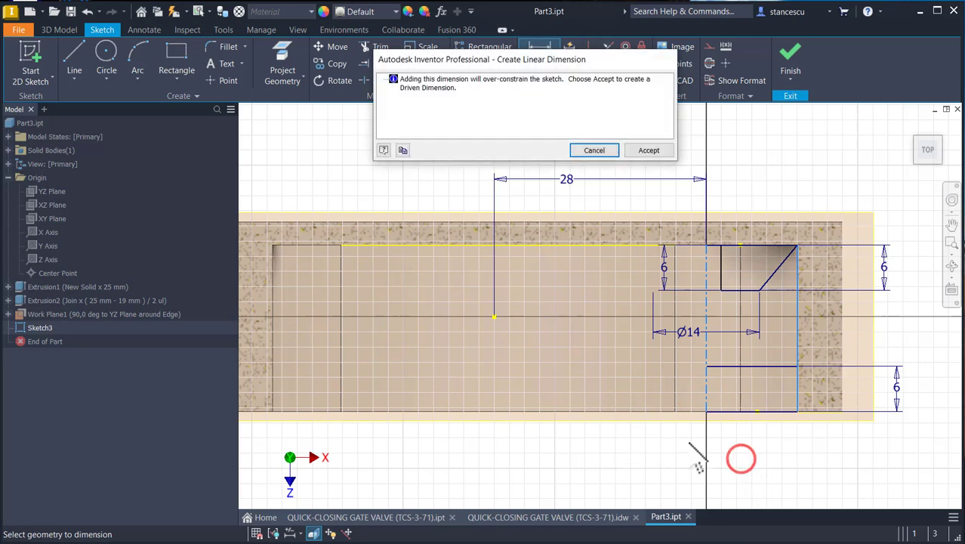
left_click(647, 150)
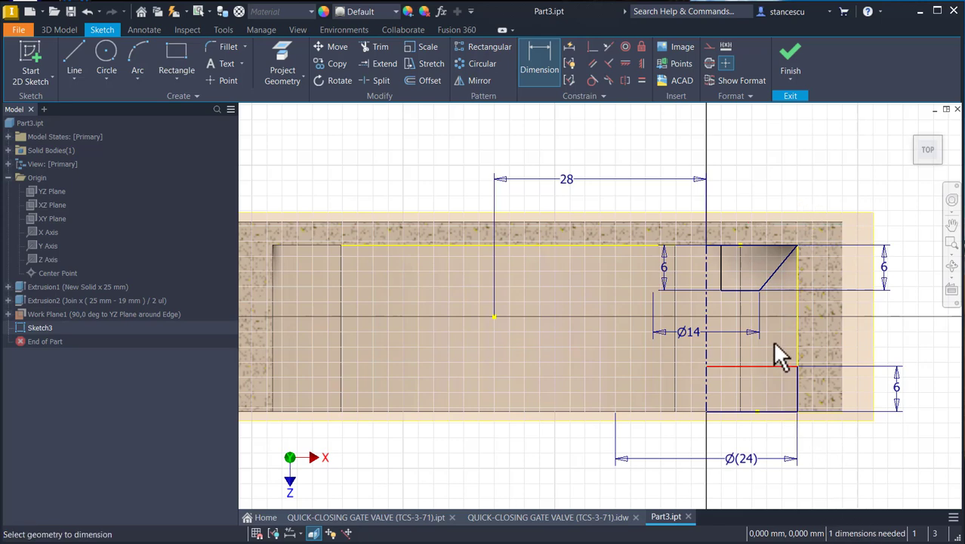
key("Escape")
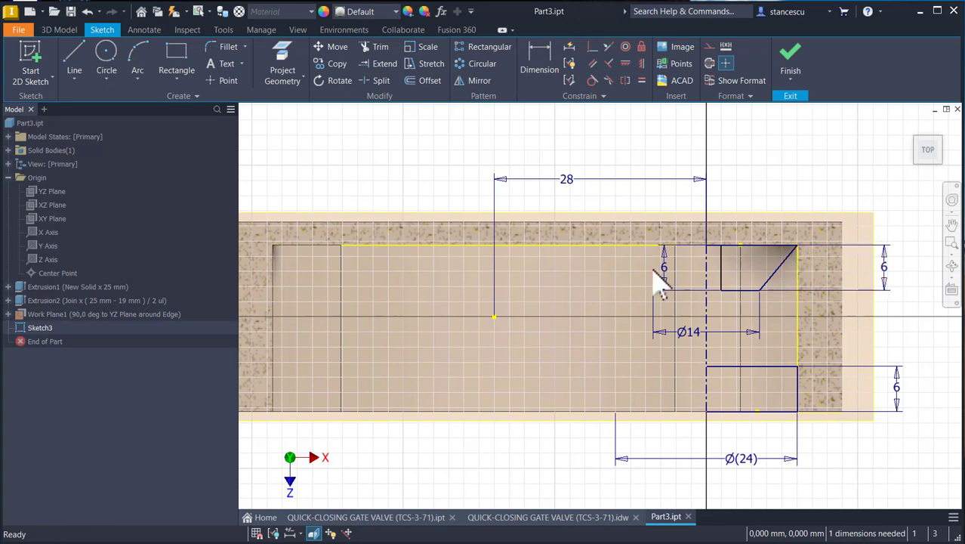
Step: Dimension the rear profile's inner vertical edge about the centerline as a 4 mm diameter
left_click(536, 57)
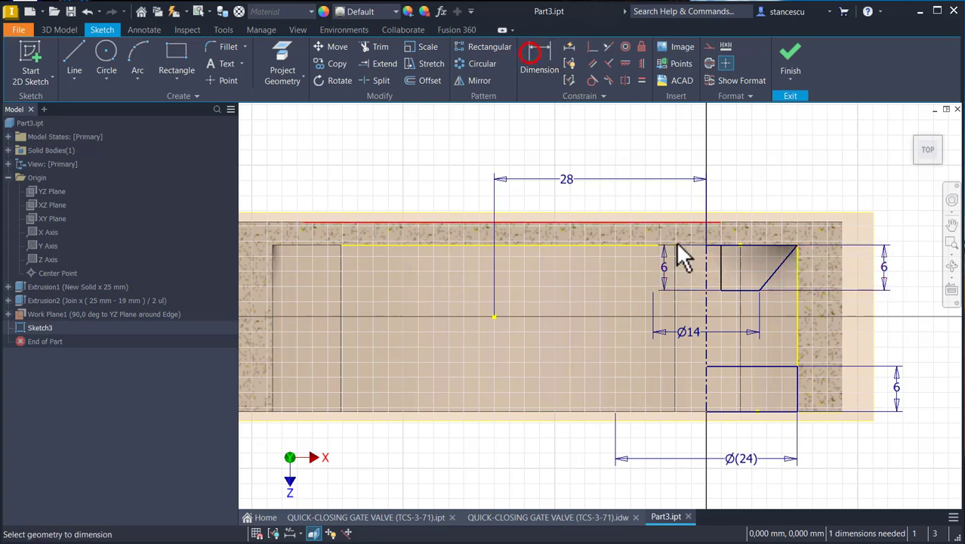
left_click(721, 264)
left_click(705, 273)
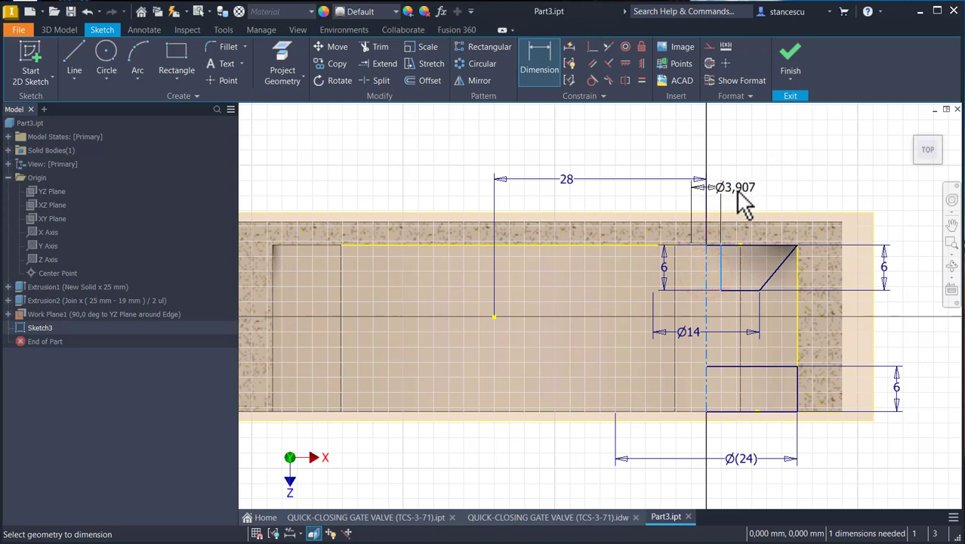
left_click(739, 195)
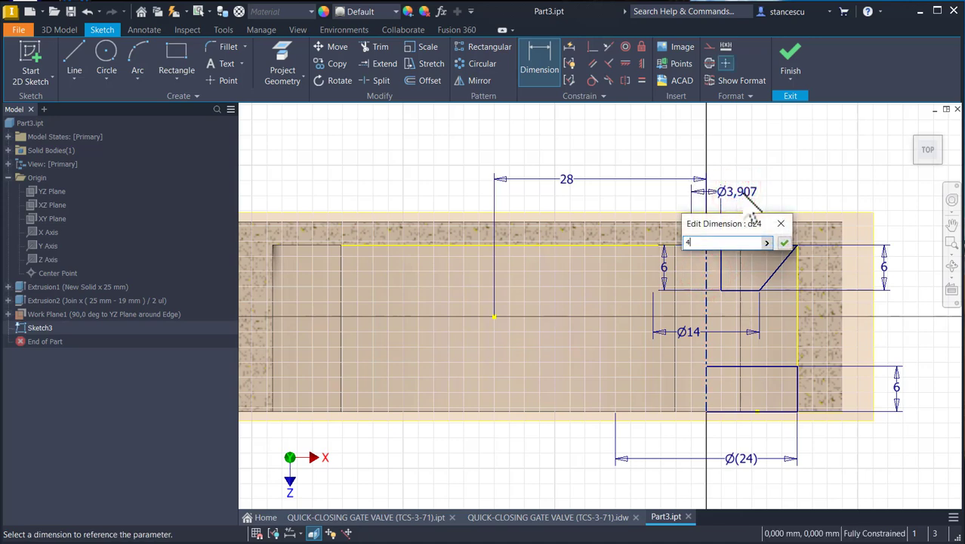
key("Return")
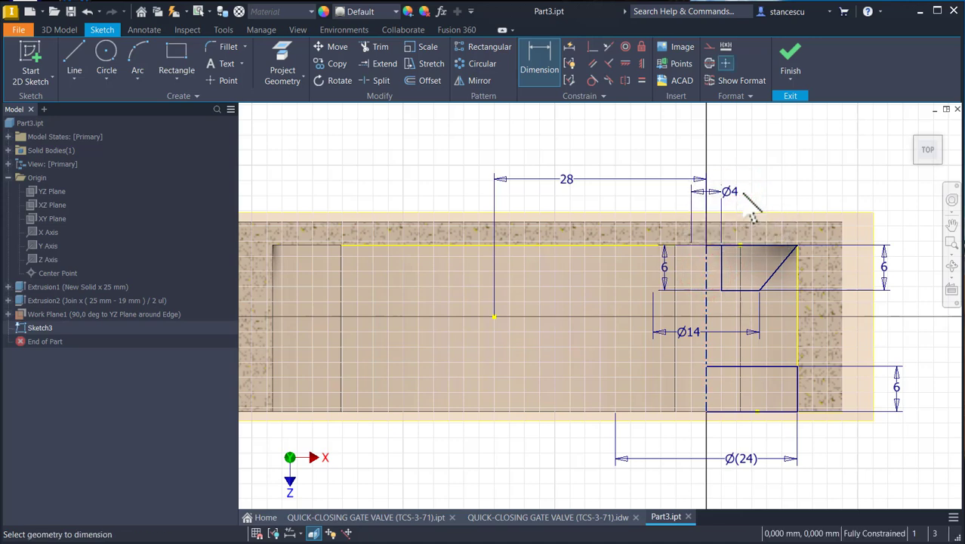
Step: Finish the sketch and revolve both side boss profiles a full 360 degrees around the centerline, joined to the body
left_click(790, 56)
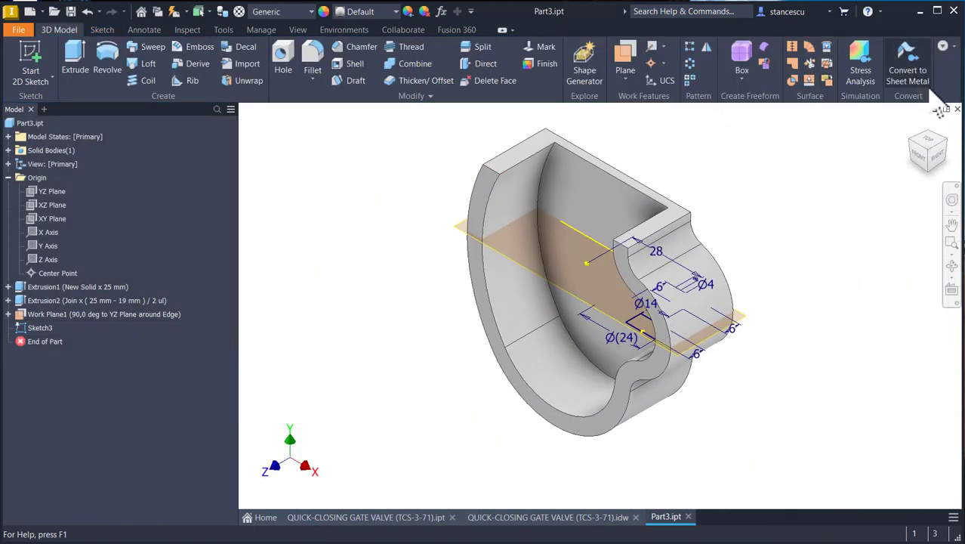
left_click(911, 144)
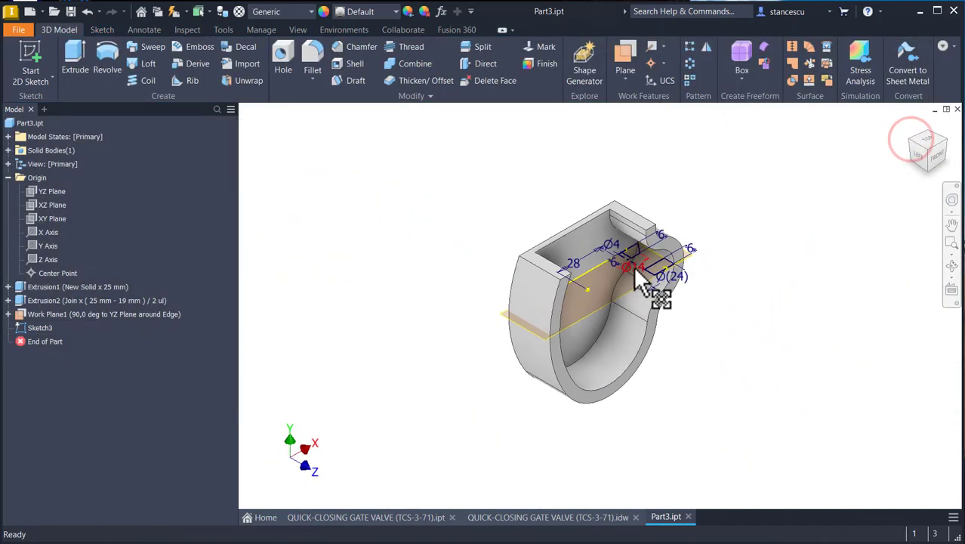
scroll(635, 270, "up", 5)
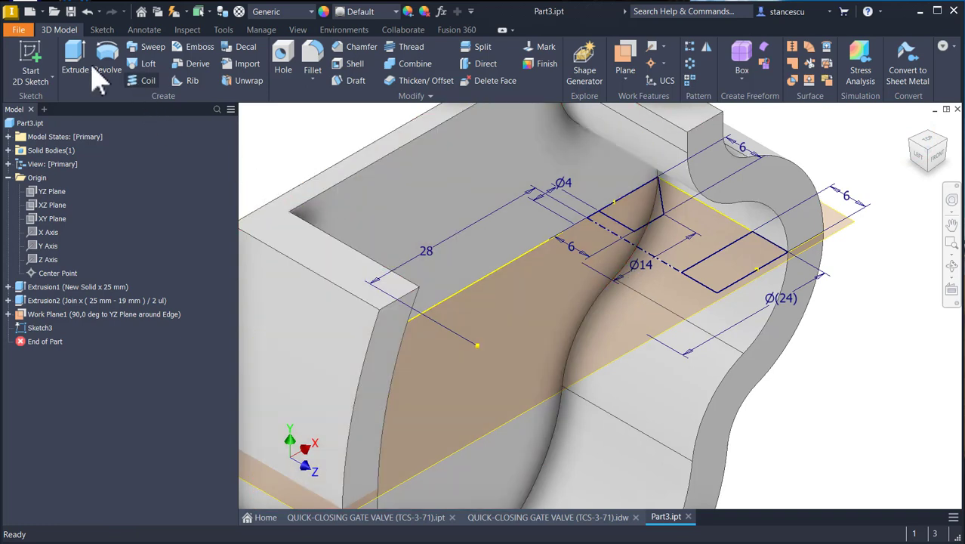
left_click(107, 67)
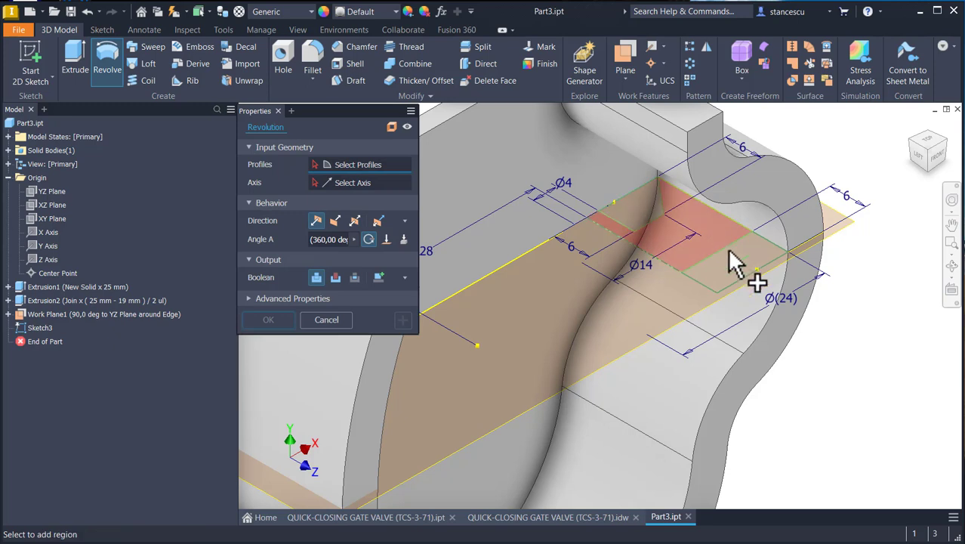
left_click(639, 201)
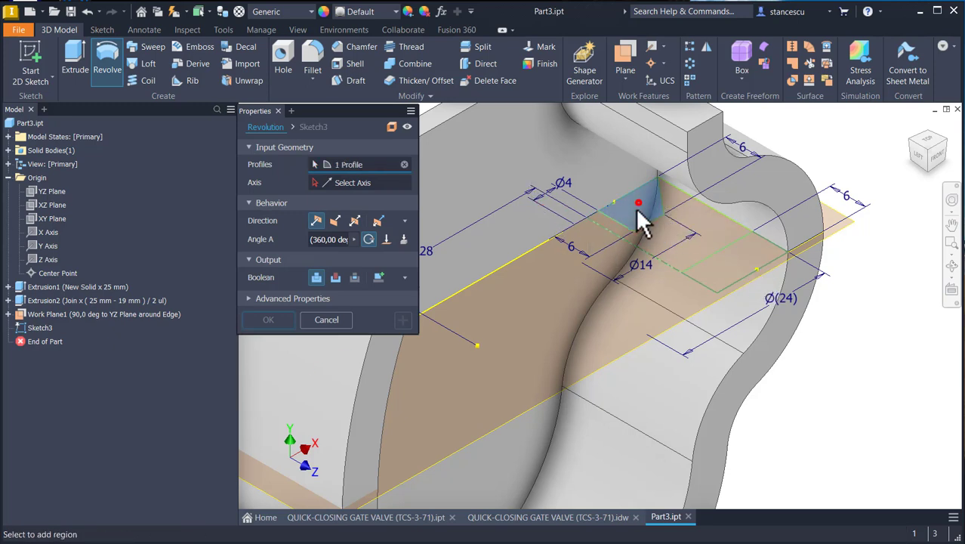
left_click(763, 266)
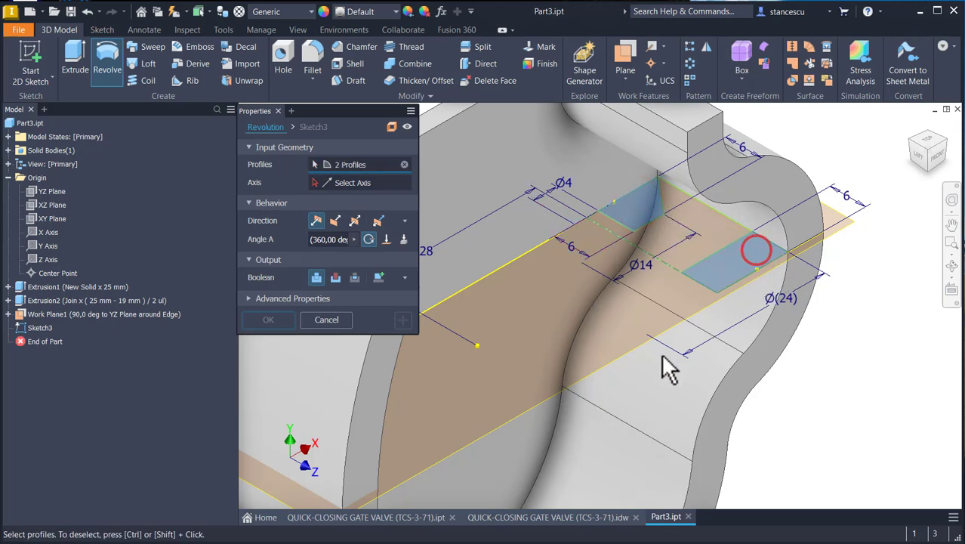
left_click(375, 182)
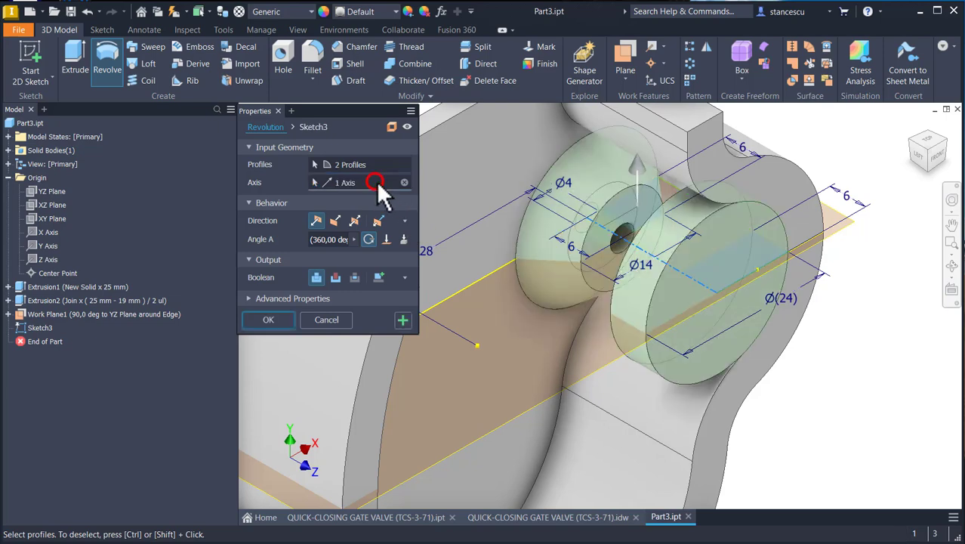
left_click(268, 320)
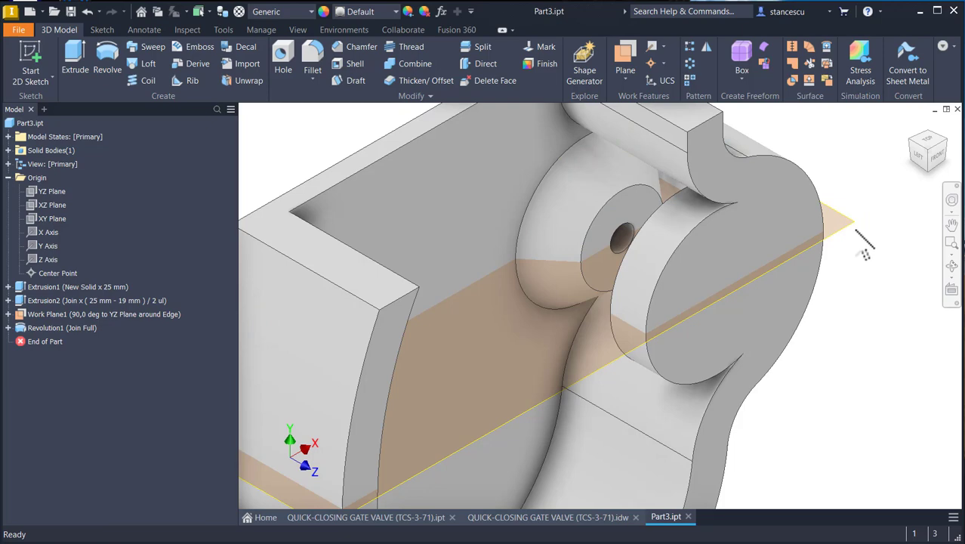
Step: Hide the work plane through the side boss and restore the home view
left_click(845, 227)
right_click(852, 226)
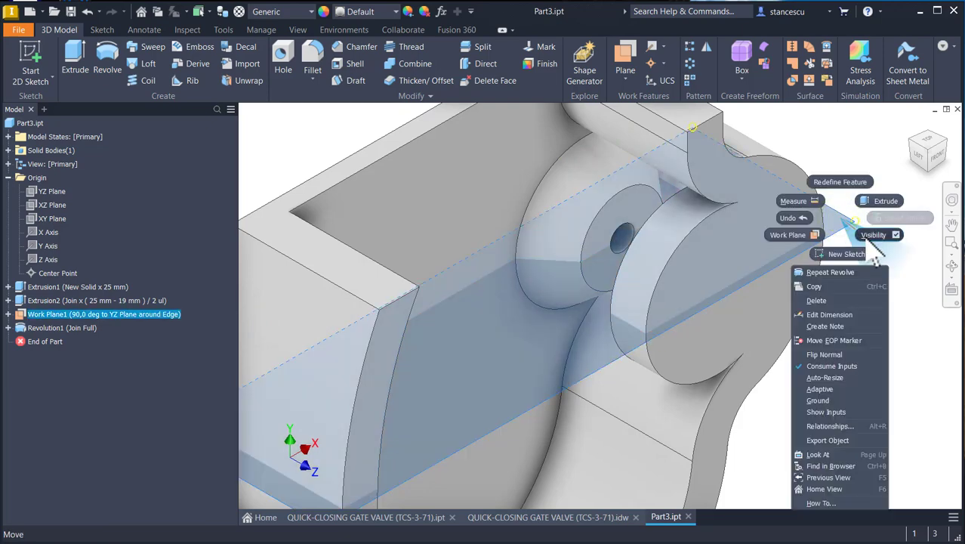
left_click(867, 235)
key("F6")
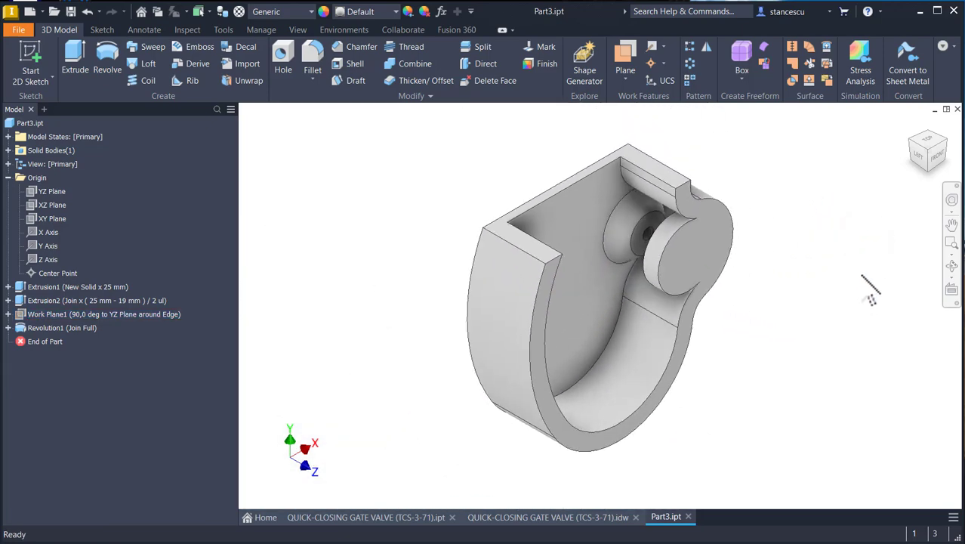
key("F6")
left_click(366, 162)
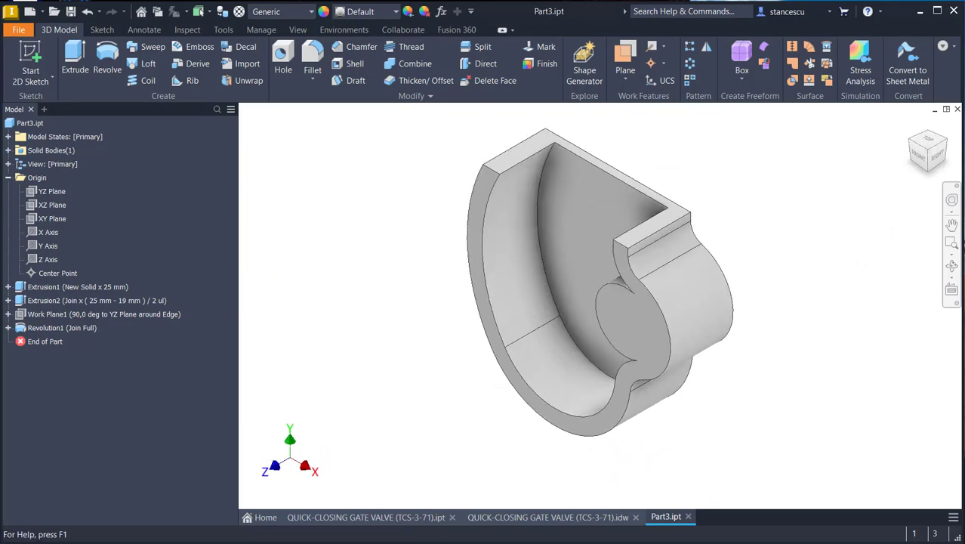
Step: Switch to the gate valve drawing and examine section A-A's slanted seat and the narrow groove at its base
left_click(516, 519)
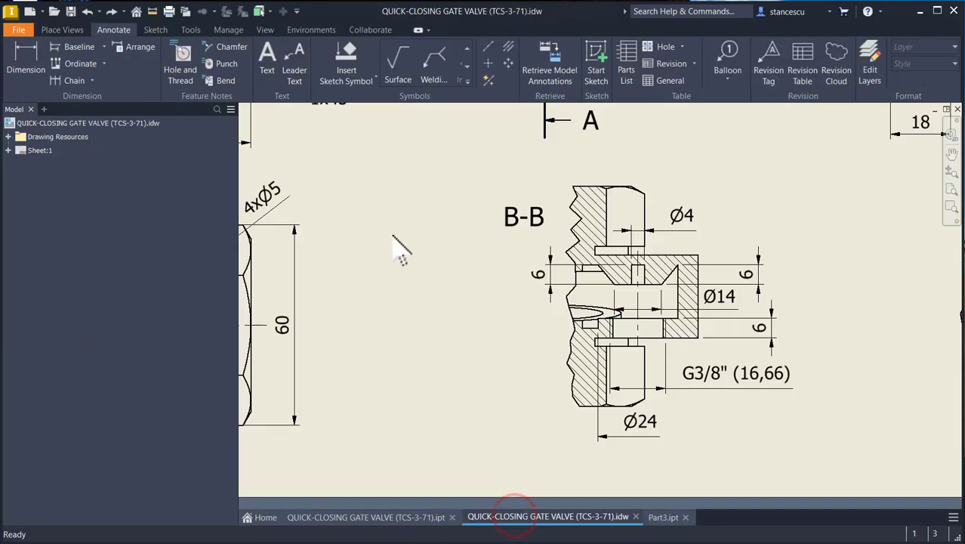
key("F6")
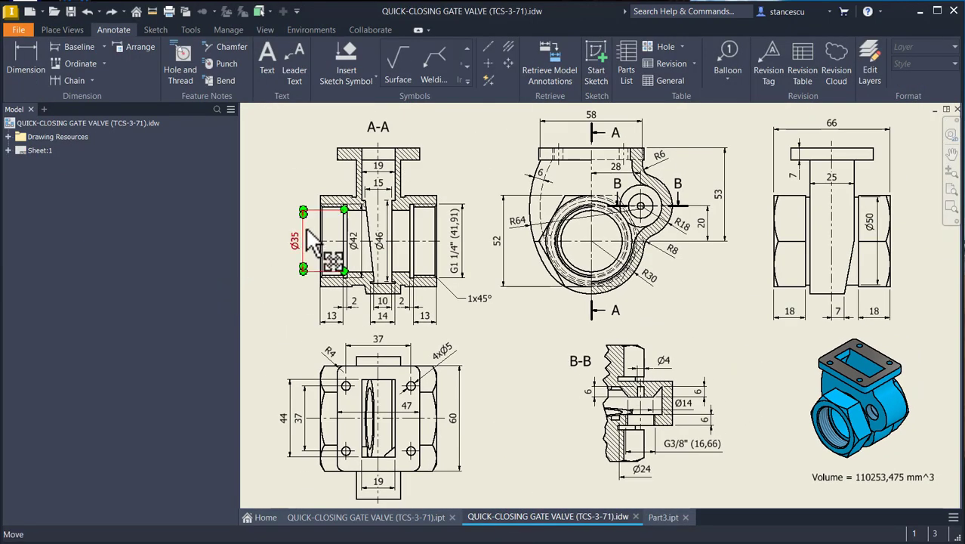
scroll(353, 232, "up", 5)
left_click(432, 213)
left_click(453, 153)
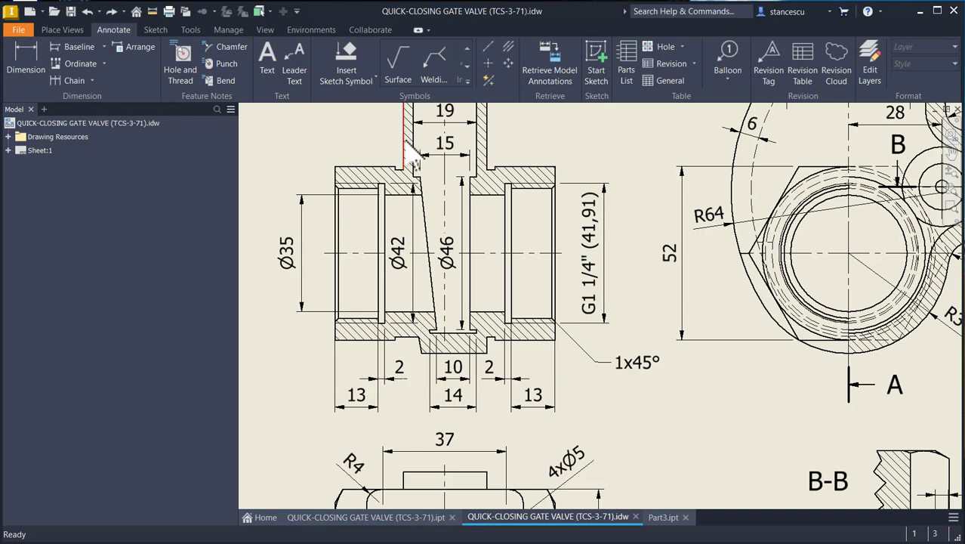
scroll(414, 185, "up", 4)
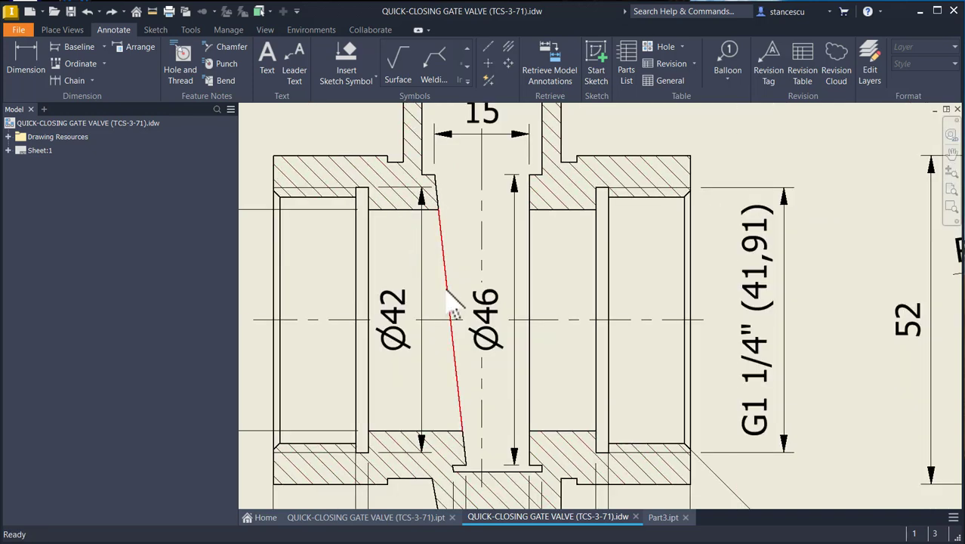
middle_click_drag(441, 319, 409, 168)
middle_click_drag(453, 336, 447, 286)
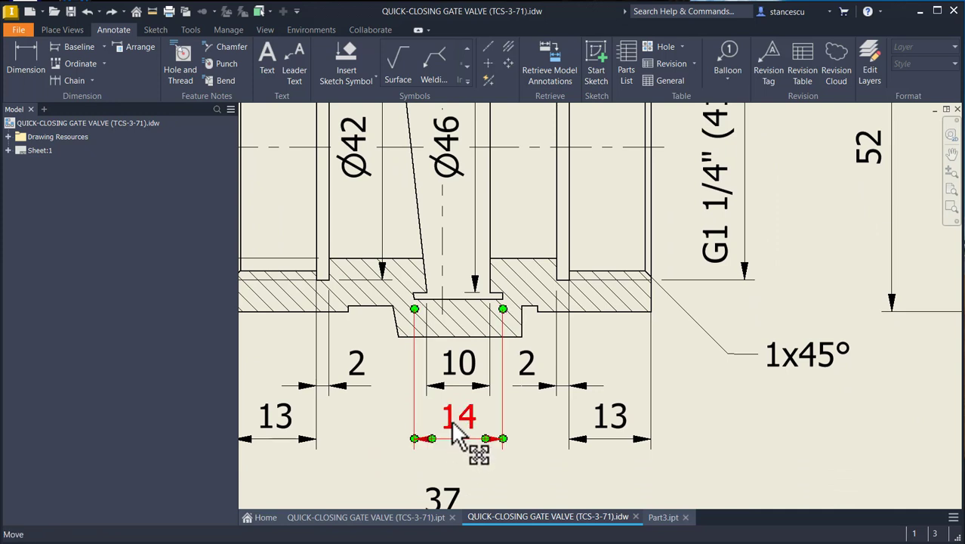
scroll(408, 310, "up", 3)
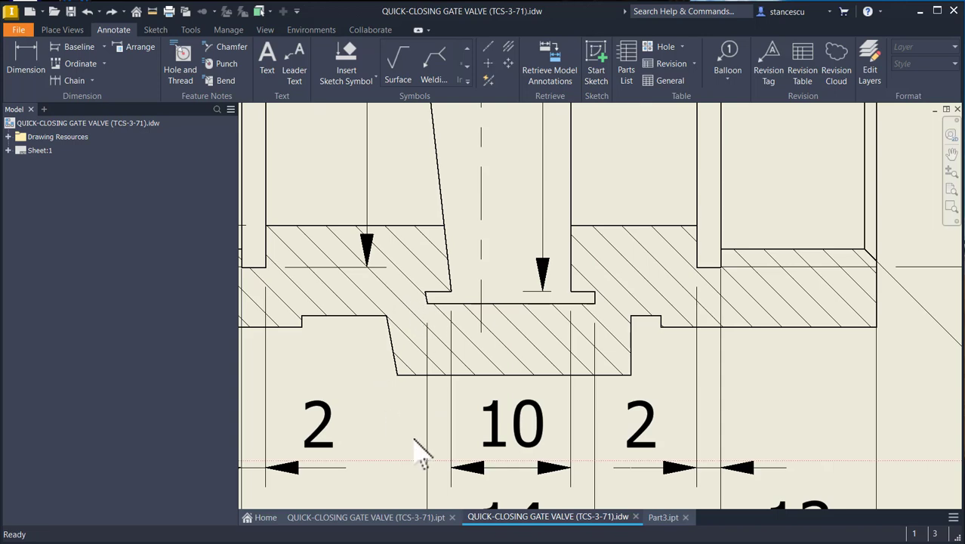
scroll(424, 339, "up", 3)
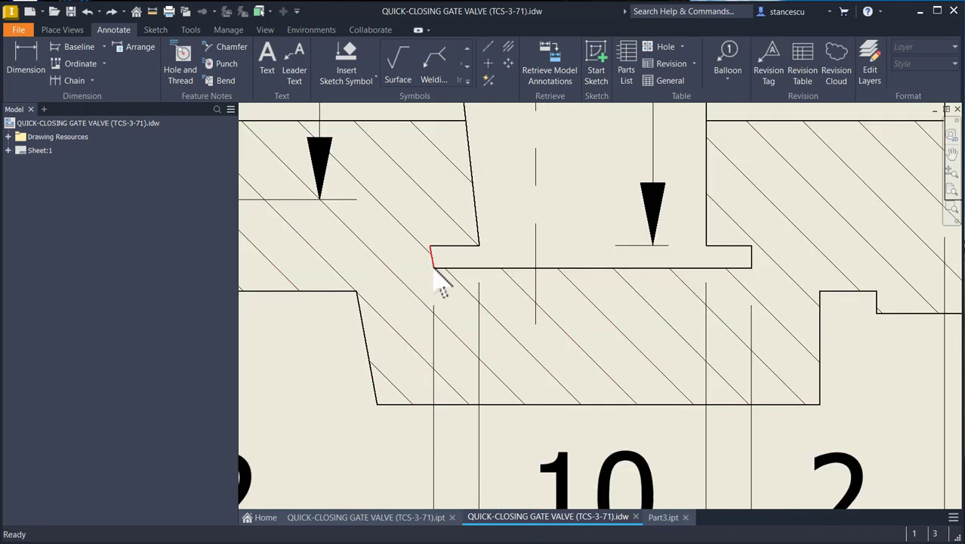
Step: Examine the drawing's side view for the body's tapered lower wall and compare it with section A-A
scroll(439, 309, "down", 6)
left_click(452, 323)
left_click(315, 384)
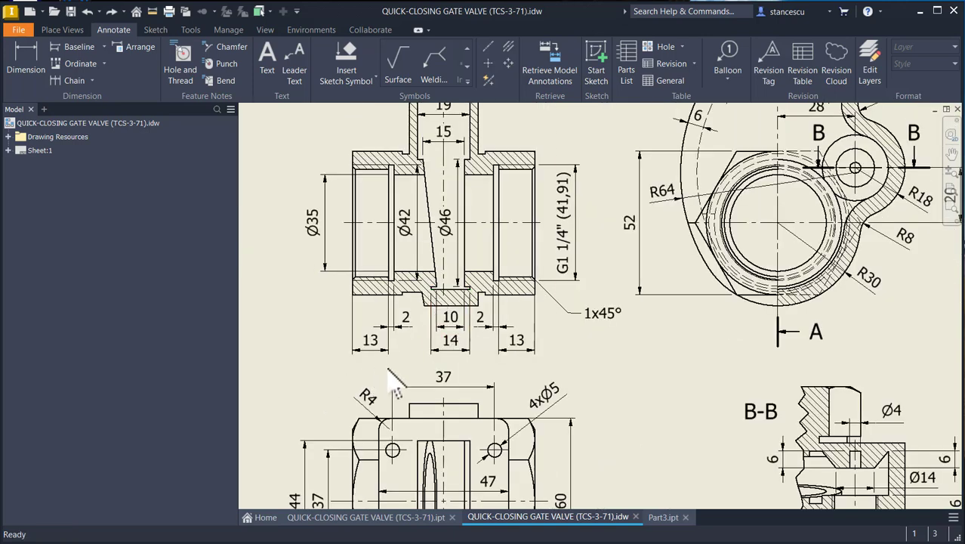
left_click(433, 225)
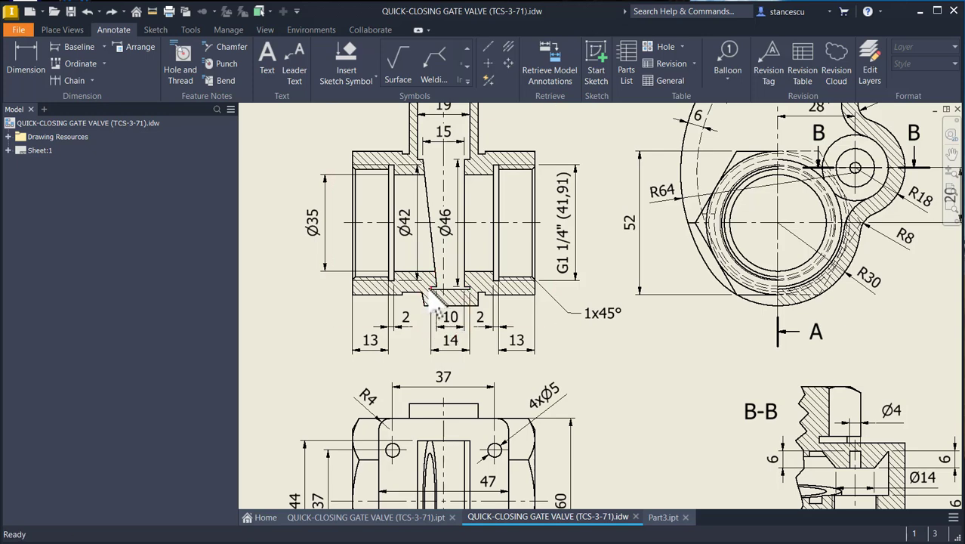
middle_click_drag(679, 361, 273, 378)
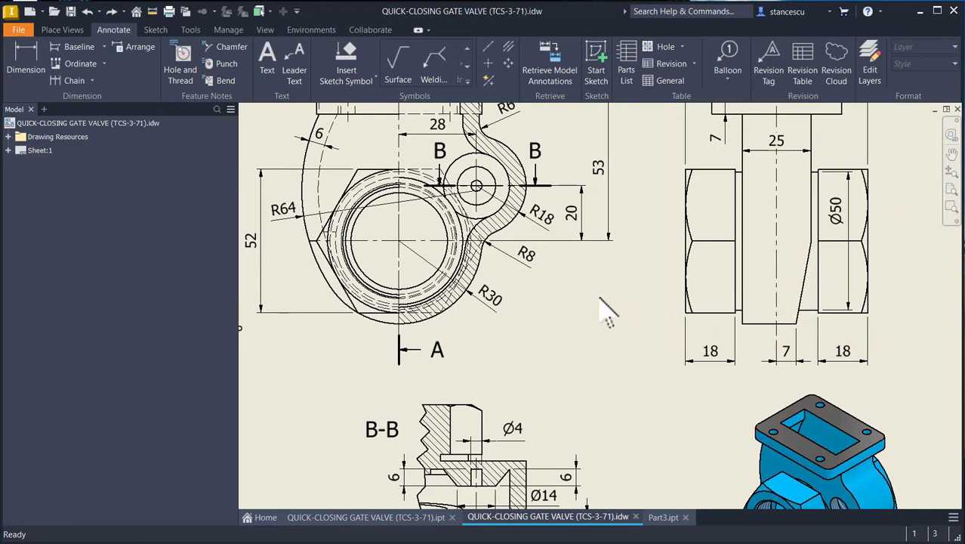
key("Home")
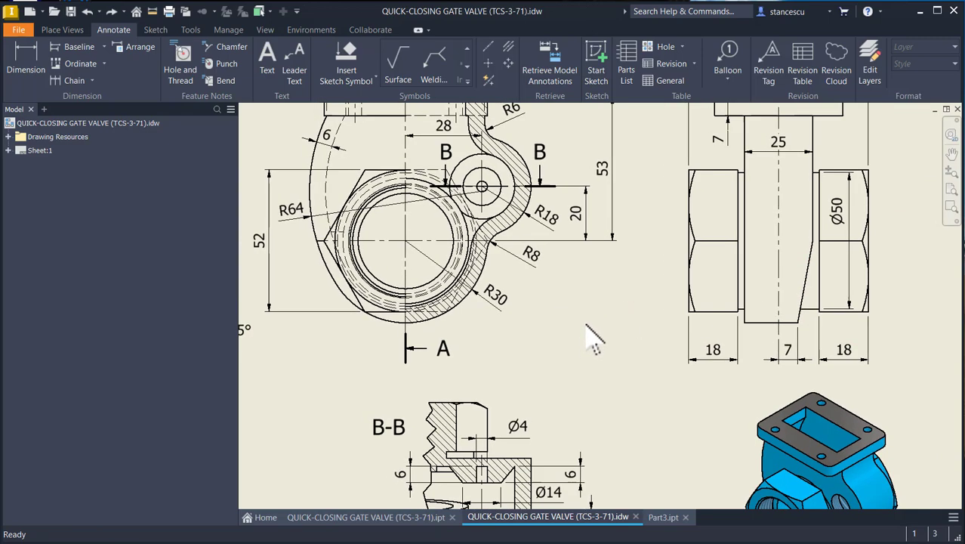
left_click(385, 317)
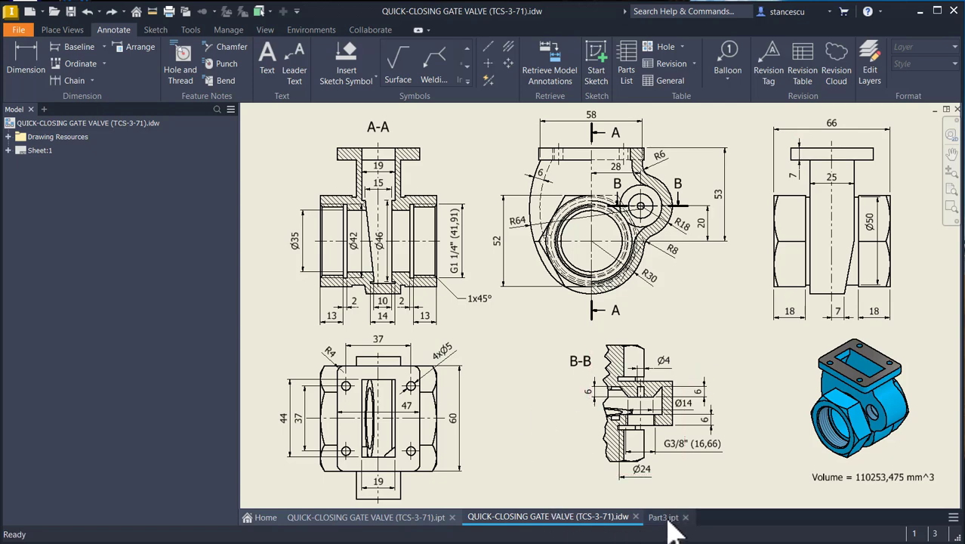
Step: Return to the Part3 model, start a sketch on the YZ plane and slice the graphics at the sketch plane
left_click(666, 519)
left_click(396, 218)
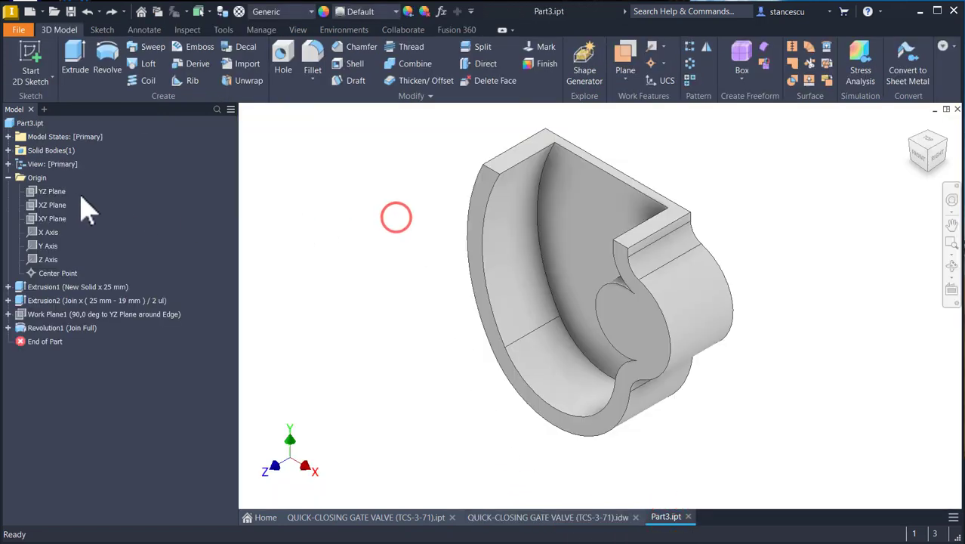
left_click(41, 191)
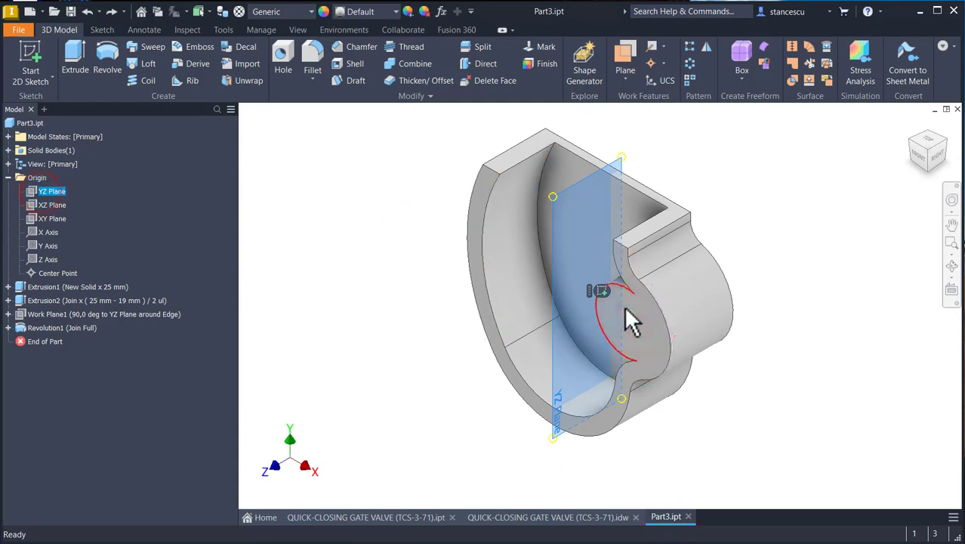
left_click(601, 291)
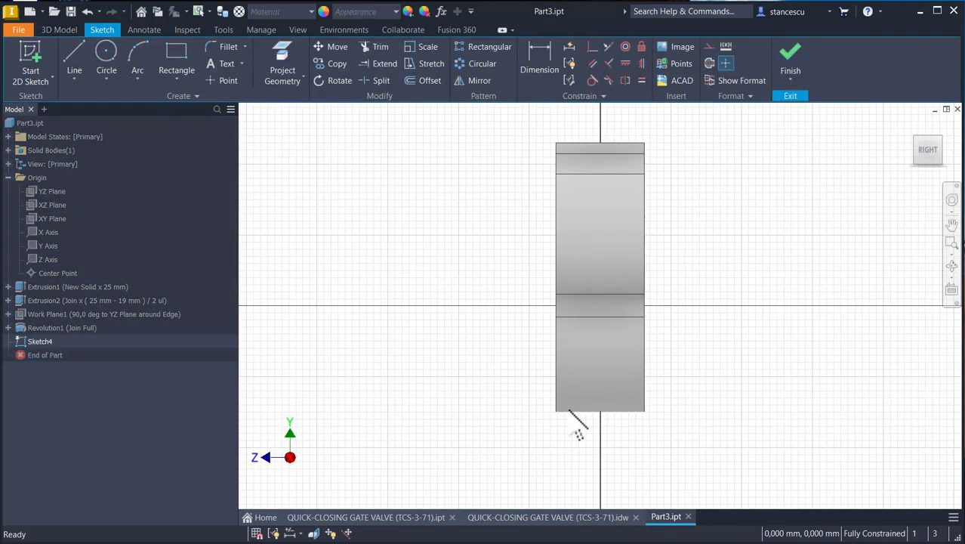
key("F7")
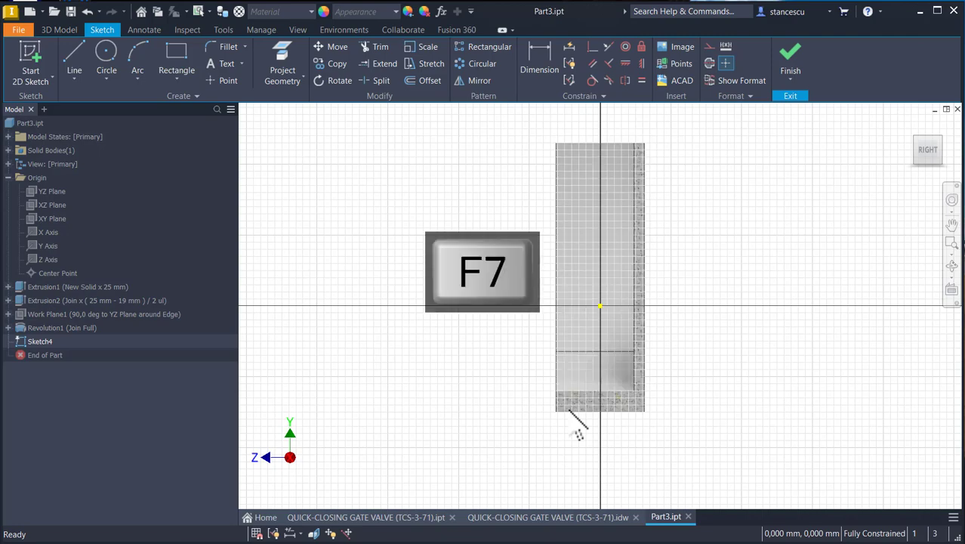
middle_click(570, 410)
middle_click(569, 410)
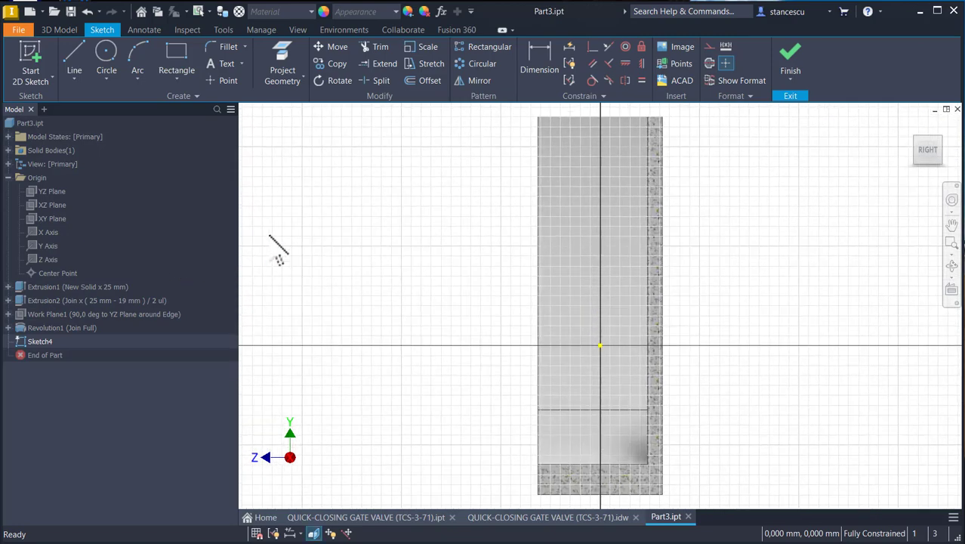
Step: Project the inner and outer edges of the body's bottom wall into the sketch
left_click(282, 57)
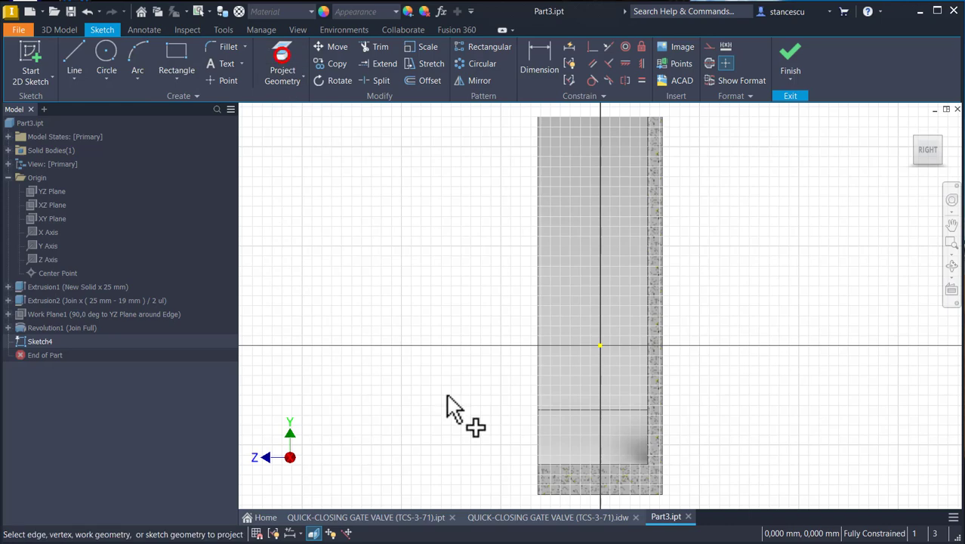
left_click(618, 464)
left_click(620, 494)
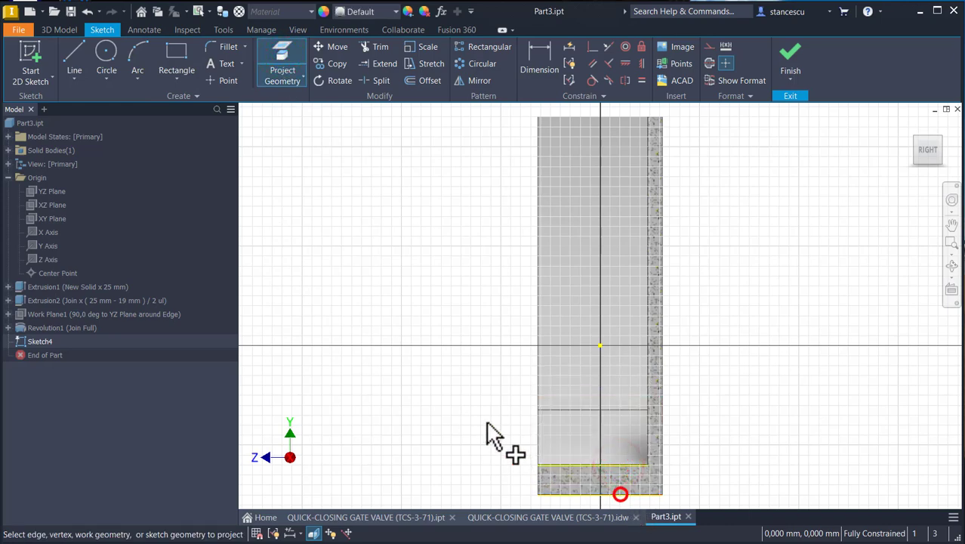
Step: Draw a slanted line from the outer bottom edge, about 3.9 mm off the vertical axis, to the open front edge, and slide its upper endpoint below the origin
left_click(75, 60)
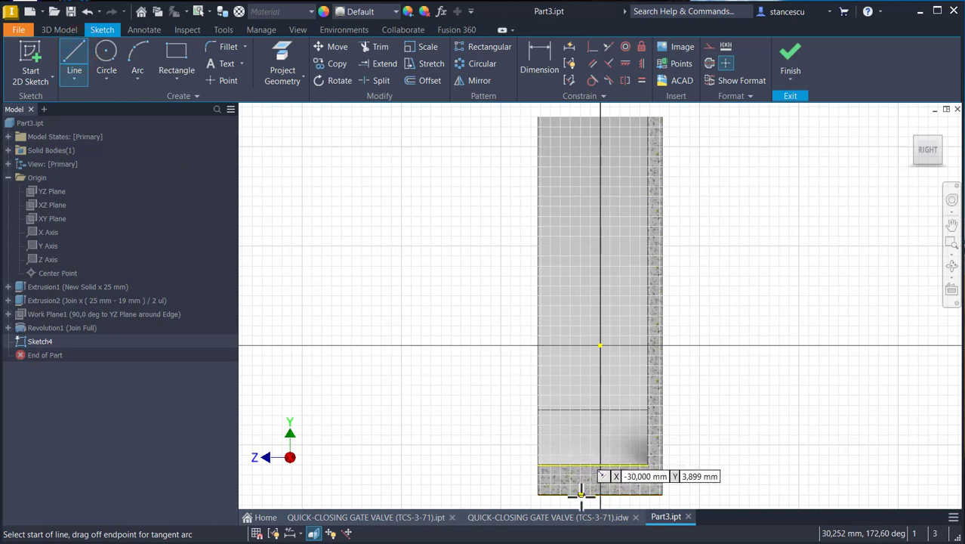
left_click(580, 495)
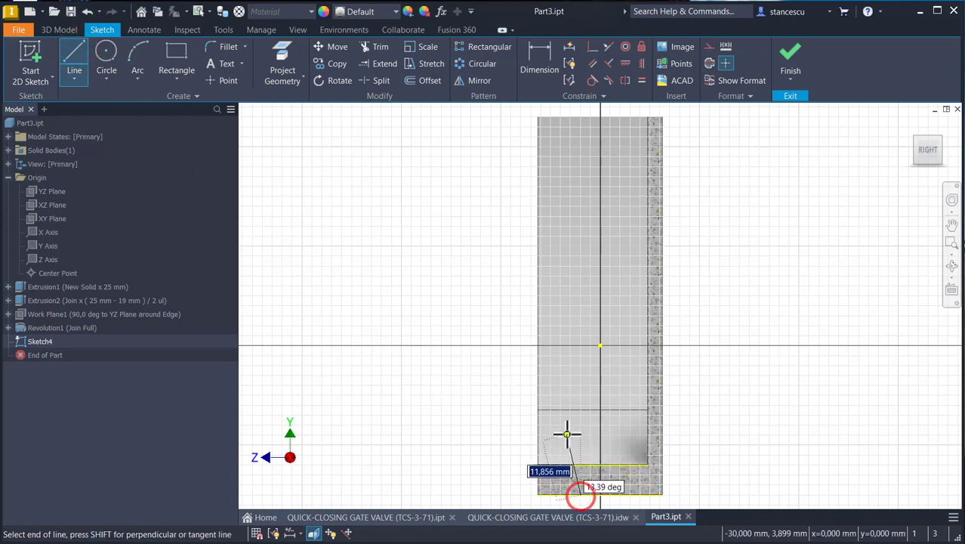
left_click(537, 345)
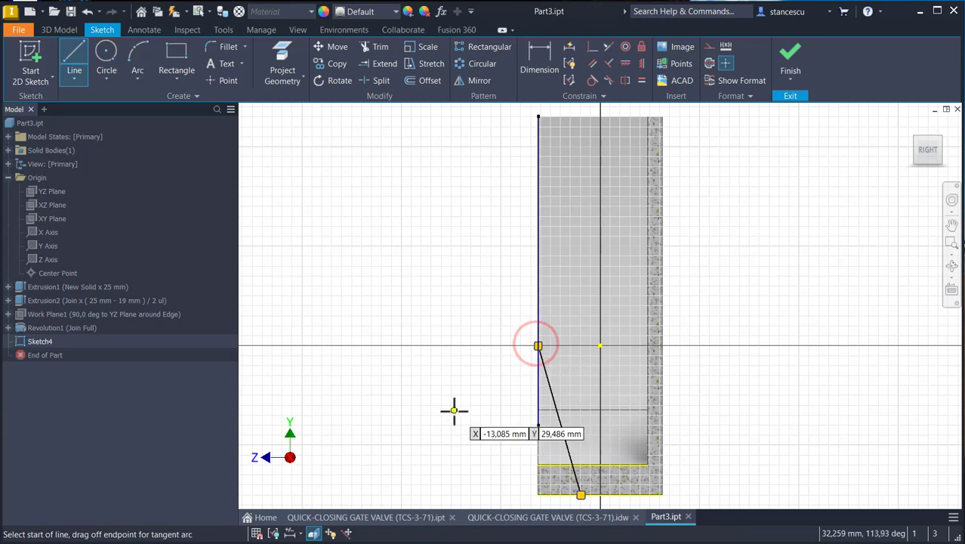
key("Escape")
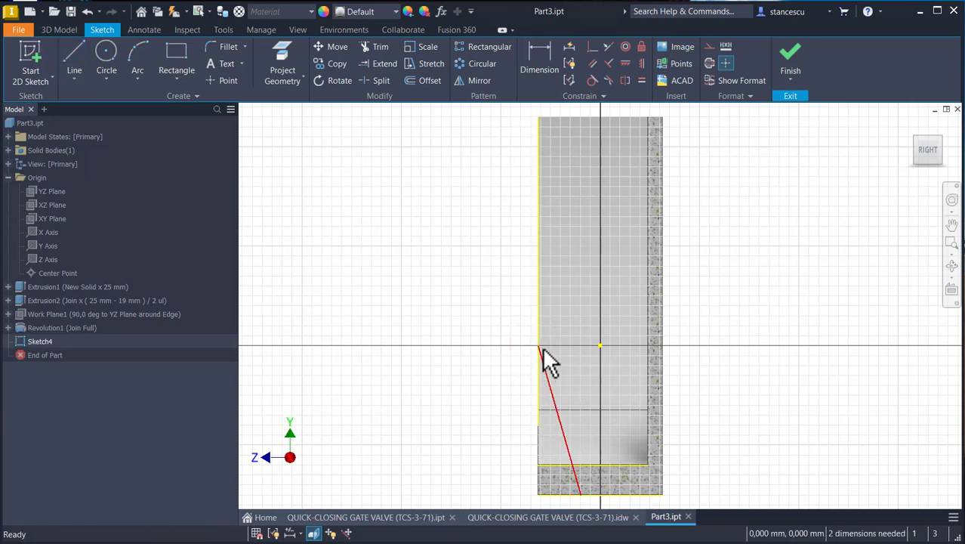
left_click_drag(543, 361, 537, 358)
mouse_move(537, 370)
left_mouse_down()
mouse_move(531, 320)
mouse_move(544, 383)
left_mouse_up()
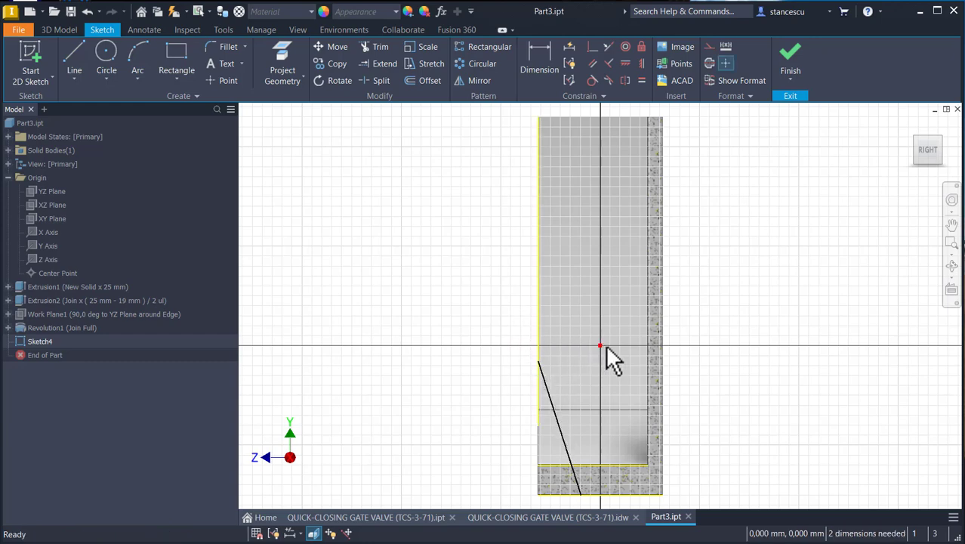
Step: Try to align the slanted line's upper endpoint with the origin using a horizontal constraint
left_click(625, 64)
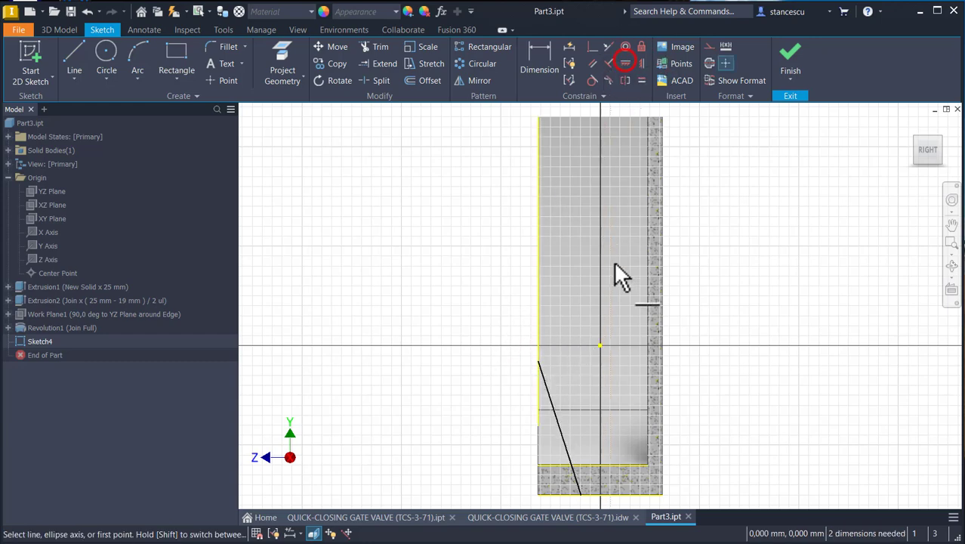
left_click(599, 345)
left_click(538, 362)
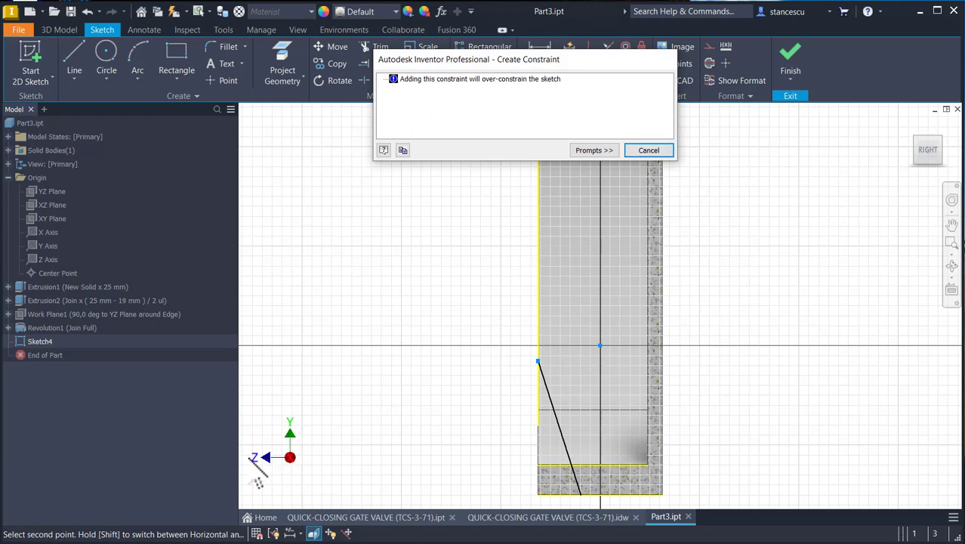
left_click(650, 149)
Step: Align the slanted line's upper endpoint with the origin using a vertical constraint
left_click(641, 64)
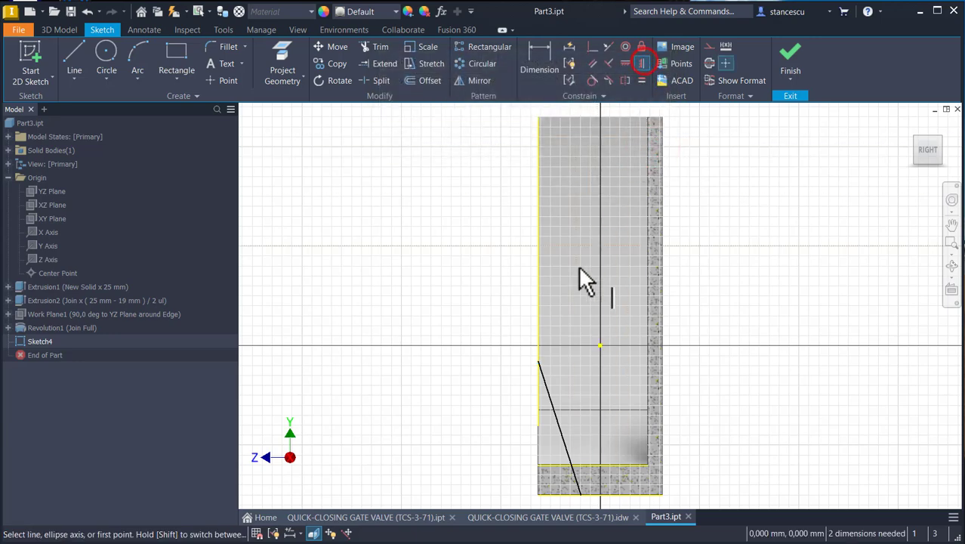
left_click(599, 347)
left_click(538, 361)
middle_click_drag(450, 395, 453, 322)
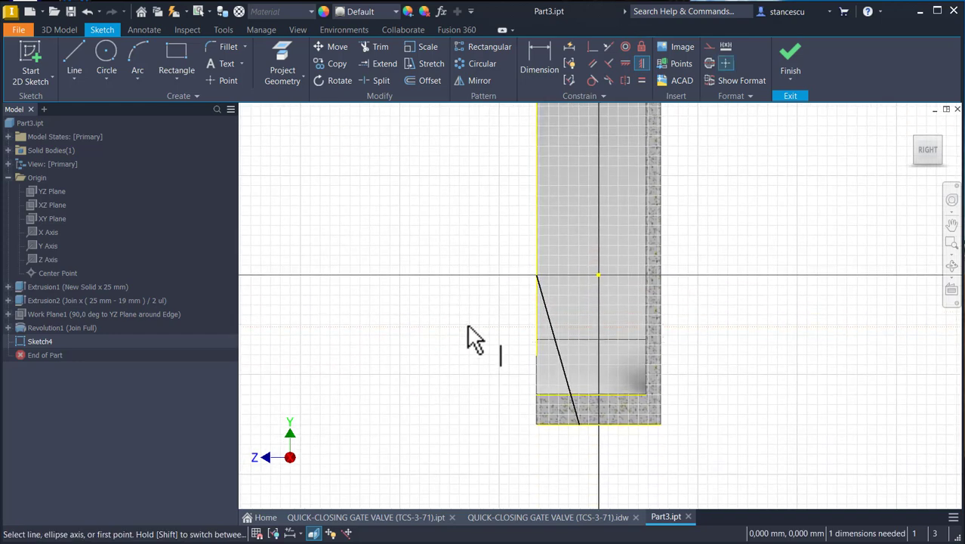
Step: Dimension the slanted line's lower endpoint 7 mm from the origin, below the bottom wall
left_click(549, 58)
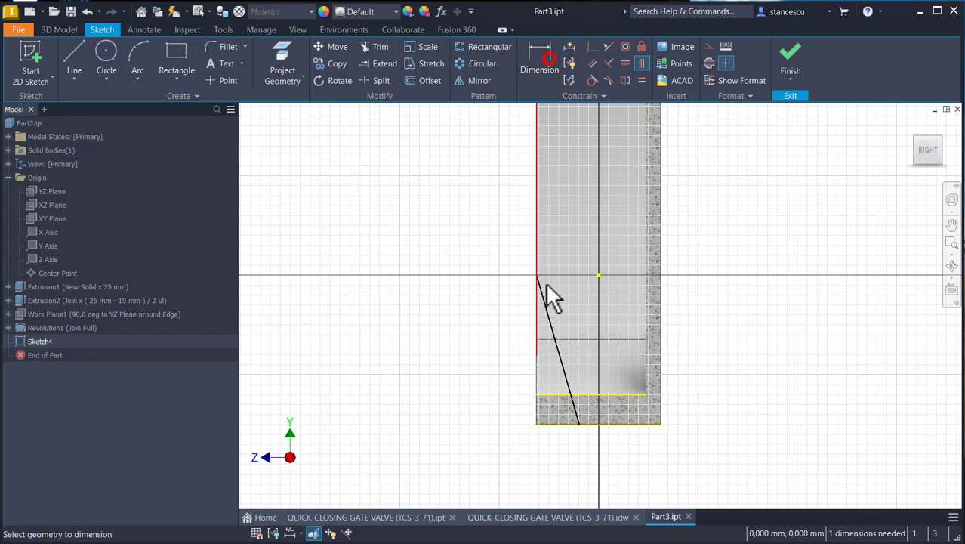
left_click(598, 276)
left_click(579, 425)
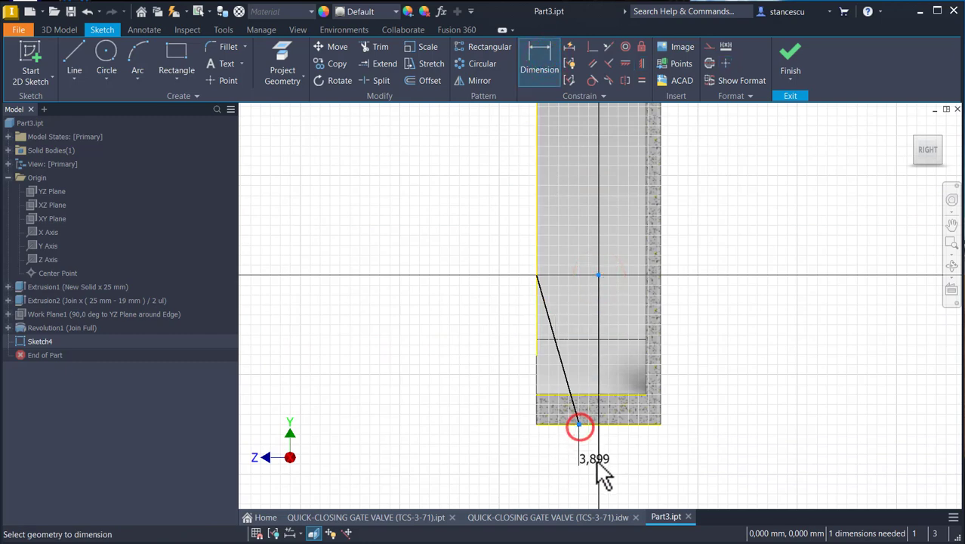
left_click(621, 459)
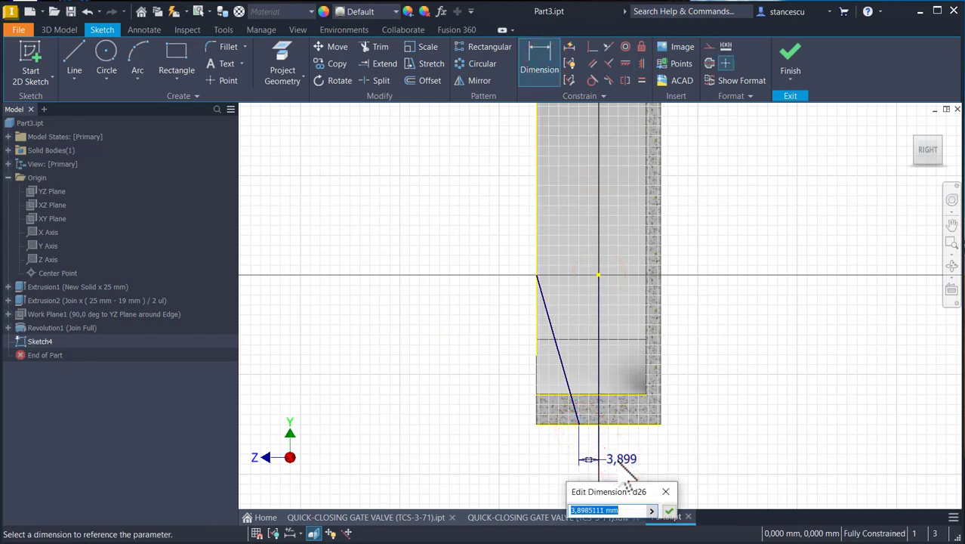
key("Return")
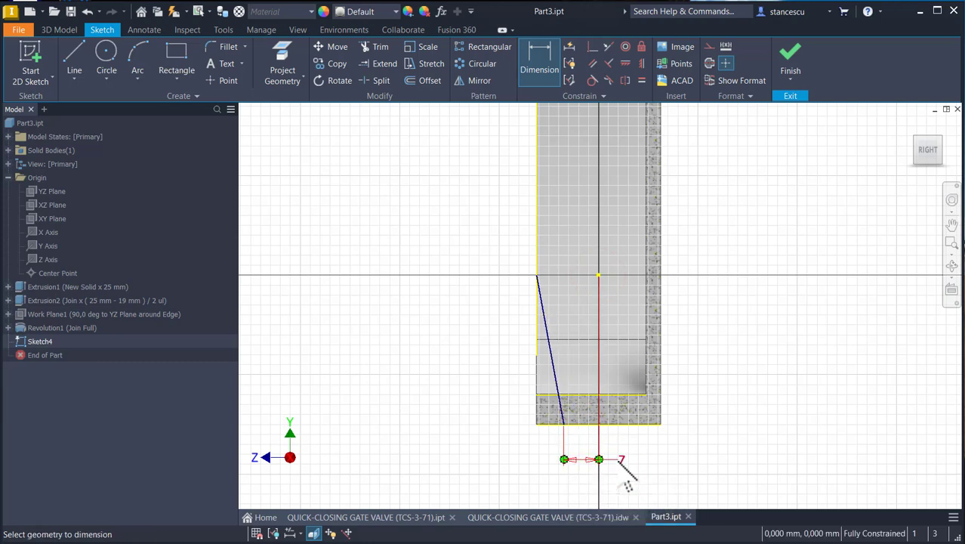
Step: Draw a 14 mm line along the inner bottom edge, starting at the inner back corner
left_click(77, 59)
left_click(646, 394)
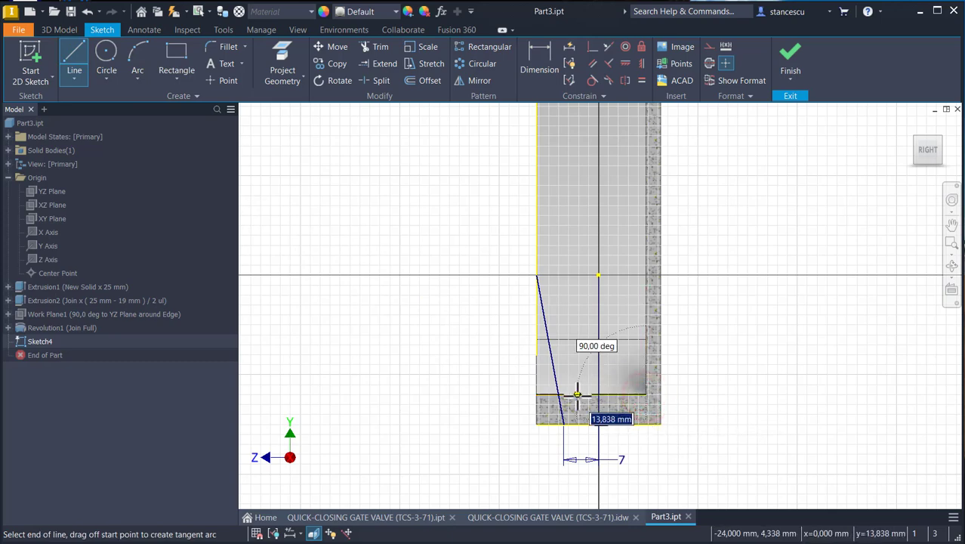
type("14")
key("Return")
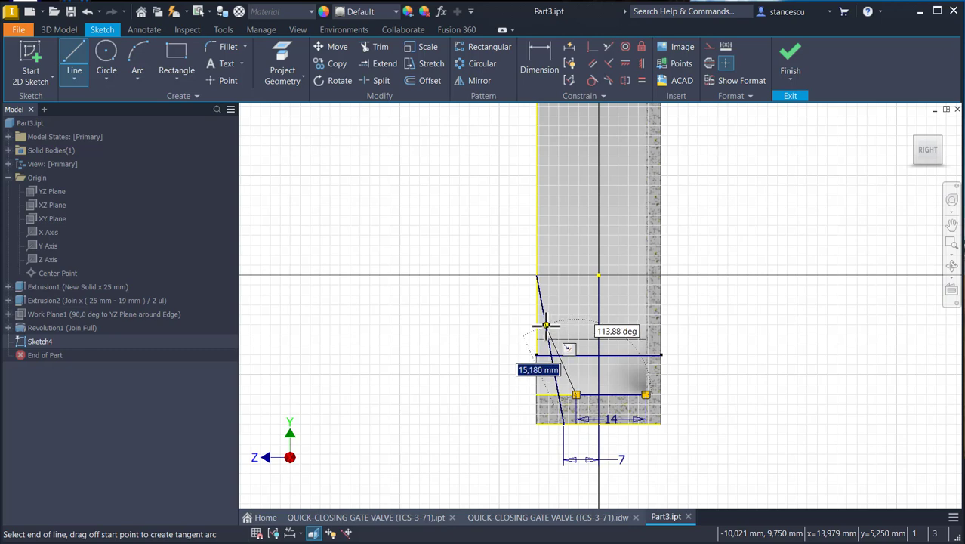
Step: From that line's free end, draw a line parallel to the slanted one up to the open front edge, and finish the sketch
left_click(541, 193)
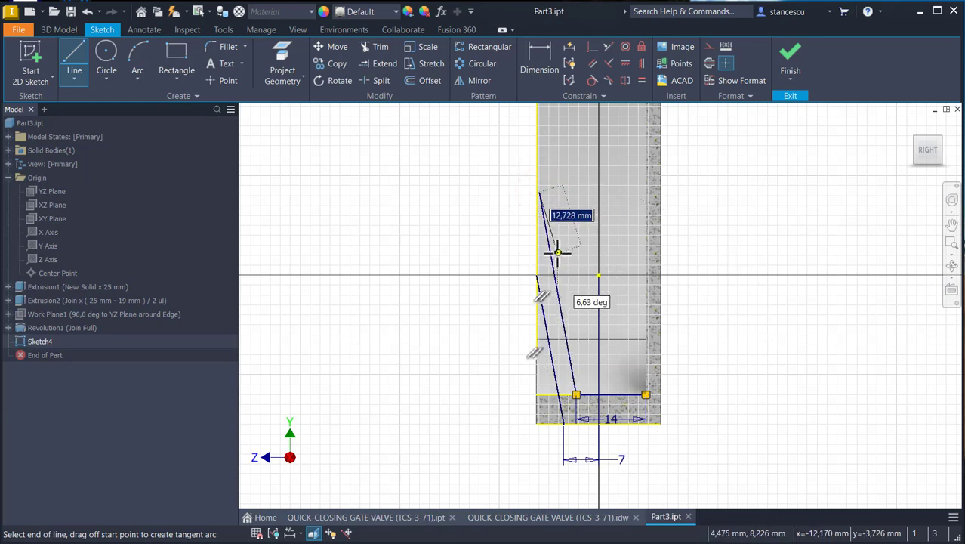
key("Escape")
key("Escape")
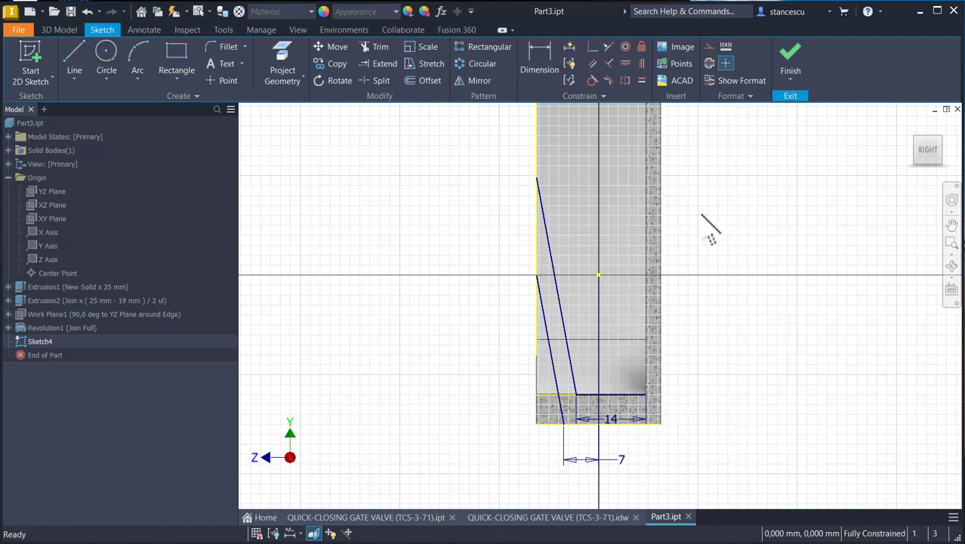
middle_click(699, 212)
middle_click(699, 212)
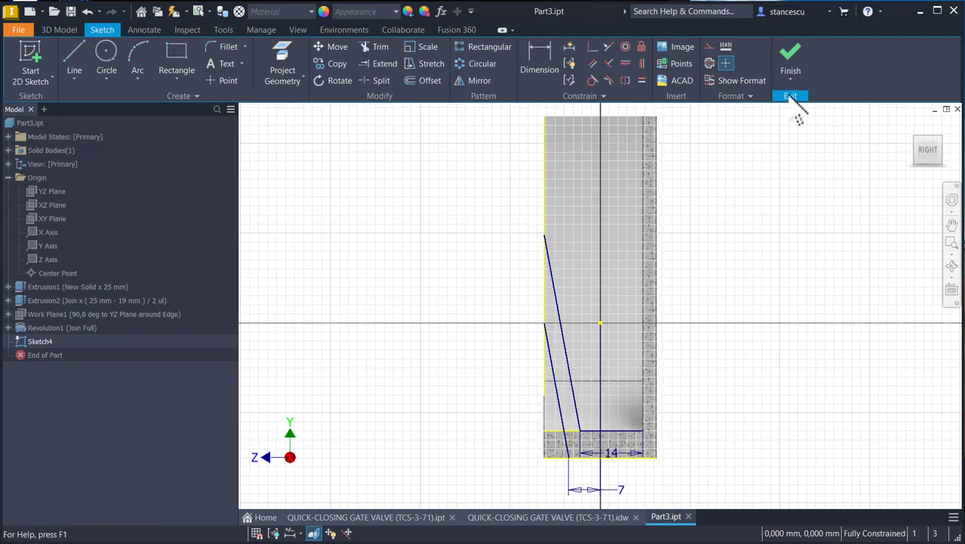
left_click(791, 63)
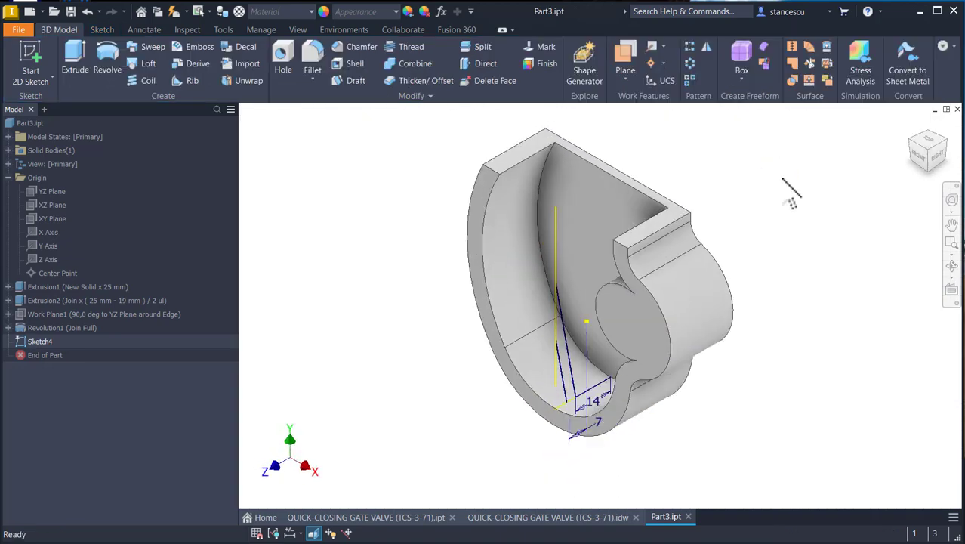
Step: Start a sketch on the body's front face and draw a horizontal line from the cavity's curved inner wall into the round side boss
left_click(618, 307)
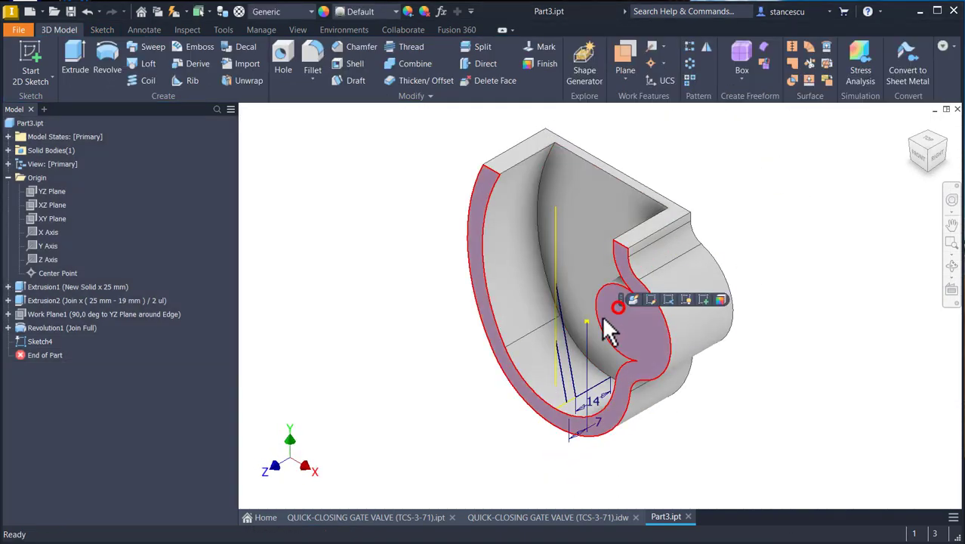
left_click(703, 300)
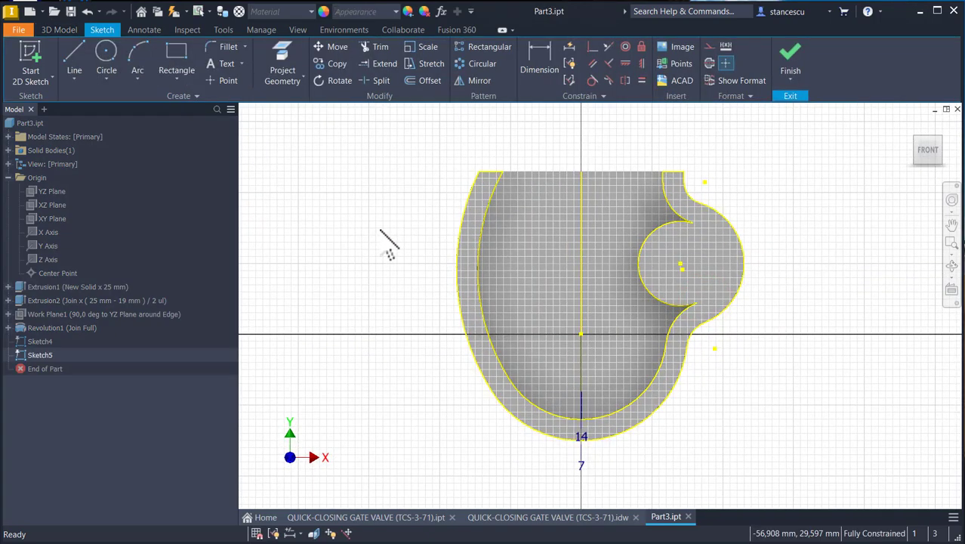
left_click(79, 55)
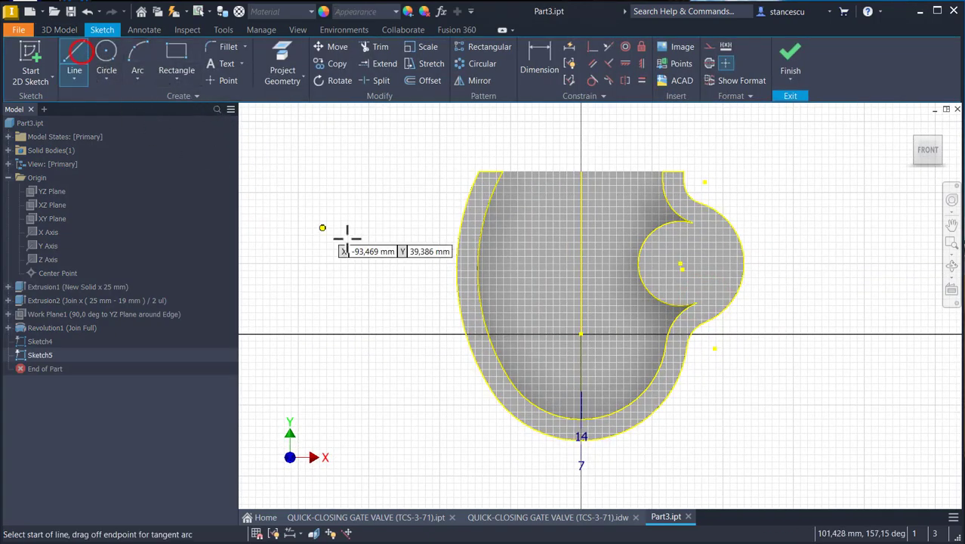
left_click(478, 280)
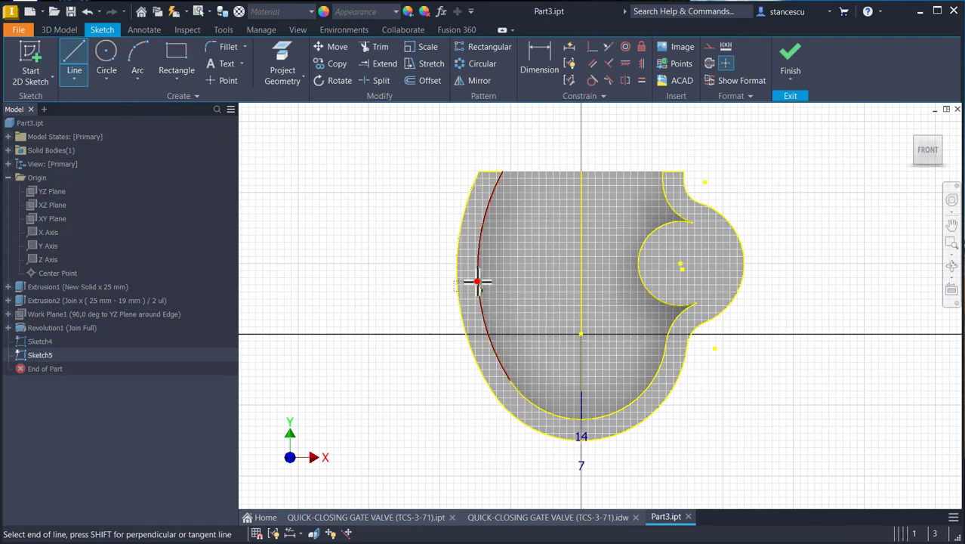
left_click(683, 280)
key("Escape")
Step: Project the inner slanted line's upper endpoint into the sketch and make the horizontal line coincident with it
mouse_move(786, 355)
middle_mouse_down("shift")
mouse_move(726, 366)
mouse_move(523, 252)
middle_mouse_up("shift")
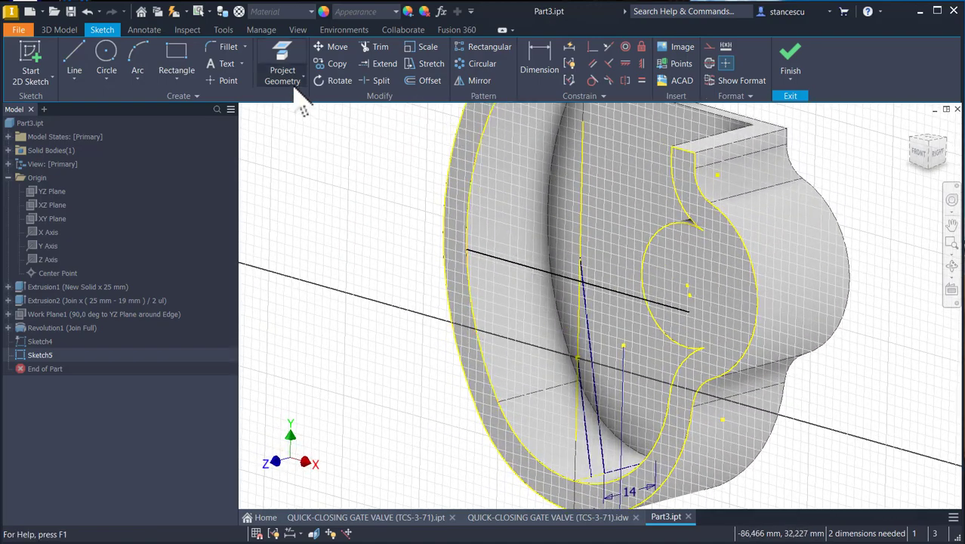
left_click(283, 62)
scroll(576, 263, "up", 2)
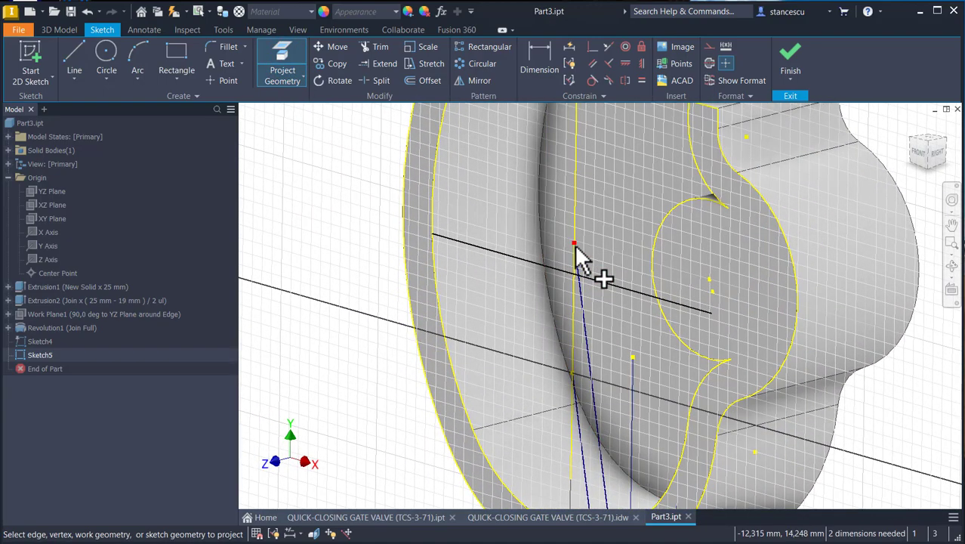
left_click(575, 245)
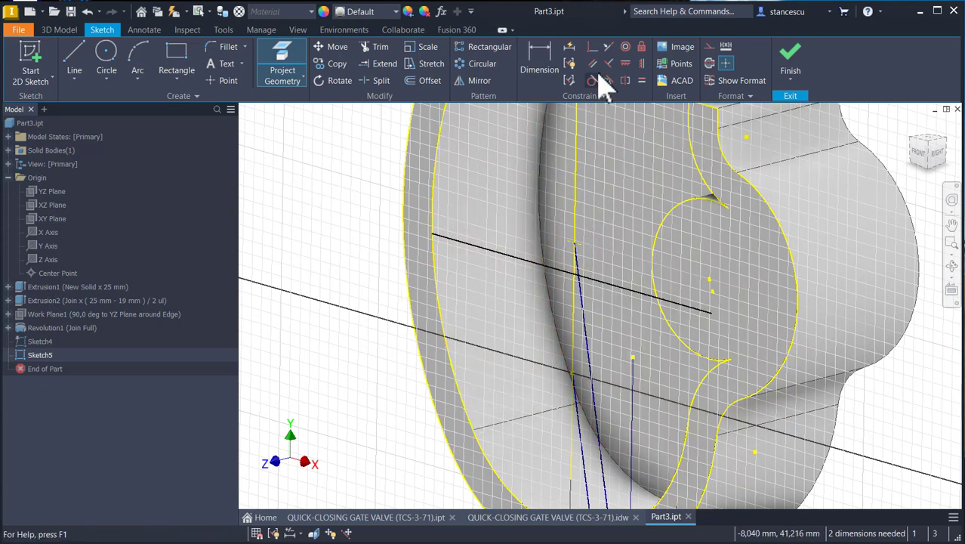
left_click(593, 48)
left_click(533, 260)
left_click(572, 244)
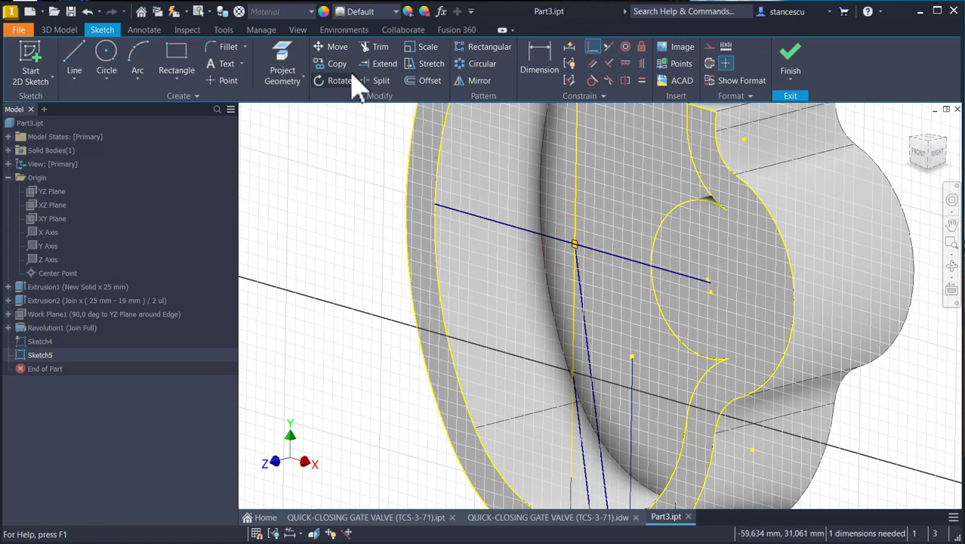
Step: Trim the part of the horizontal line that extends into the round boss and finish the sketch
left_click(377, 47)
left_click(693, 277)
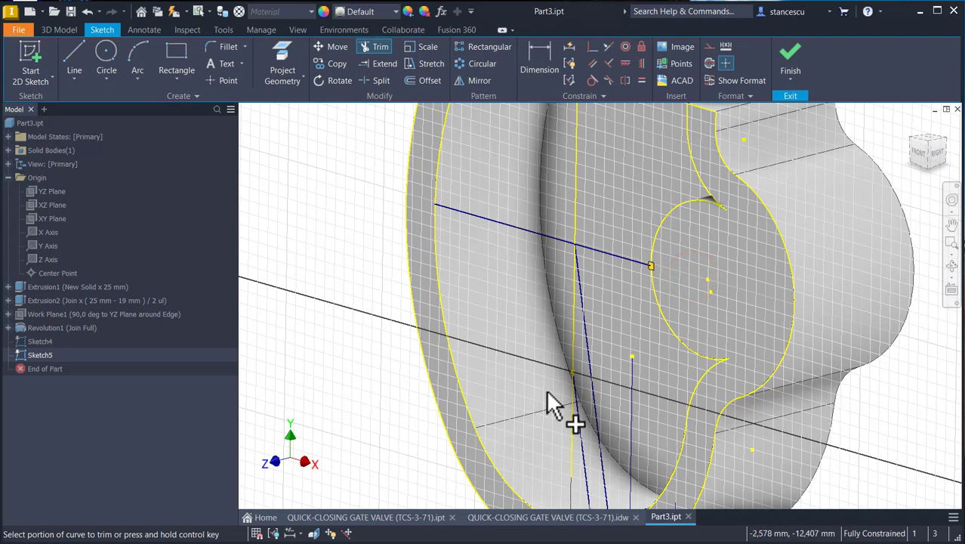
left_click(792, 58)
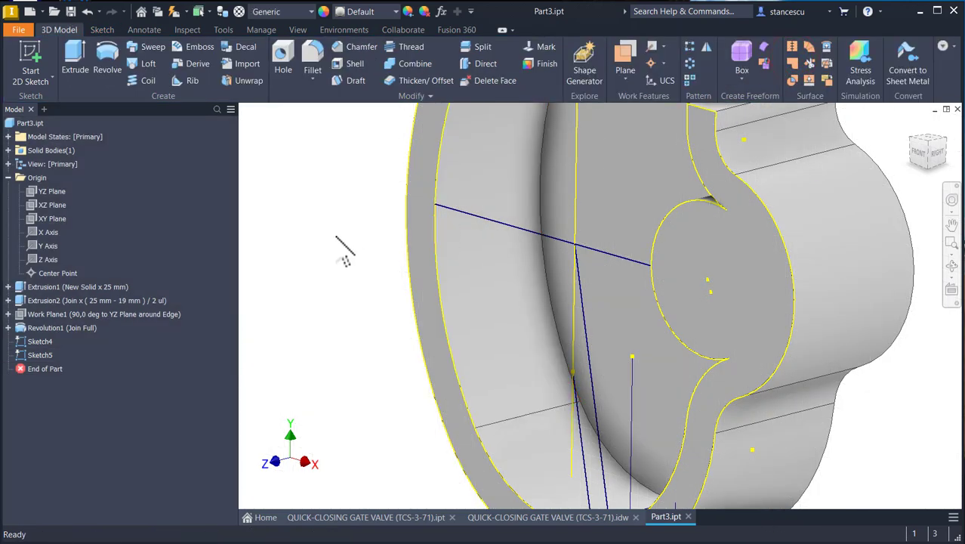
Step: Create a three-point work plane through both ends of the horizontal line and the inner slanted line's lower endpoint
left_click(624, 52)
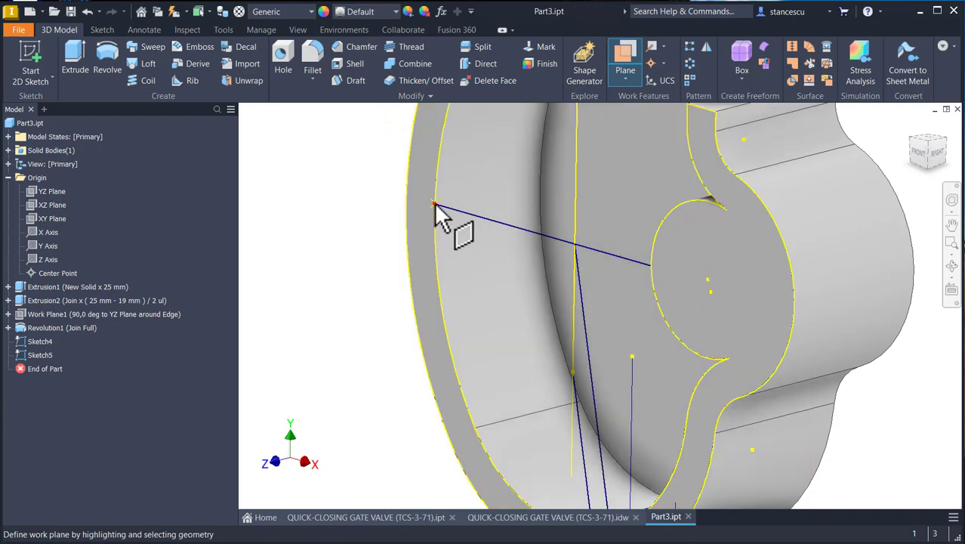
left_click(435, 204)
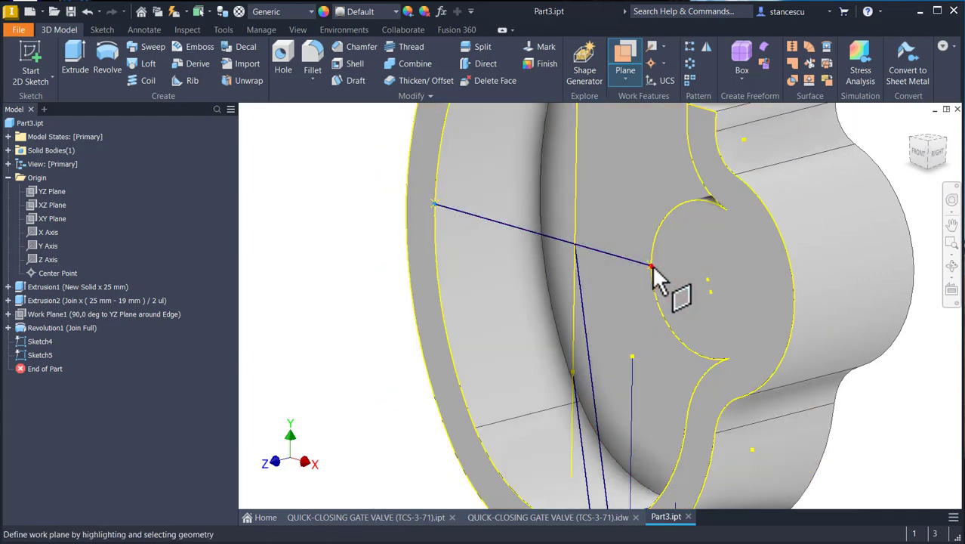
left_click(651, 265)
middle_click_drag(620, 338, 621, 266)
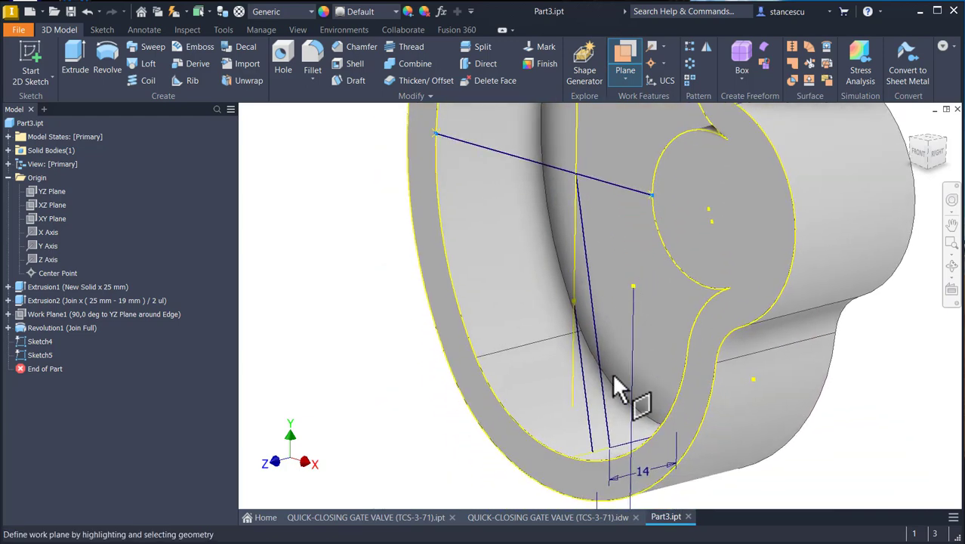
left_click(610, 446)
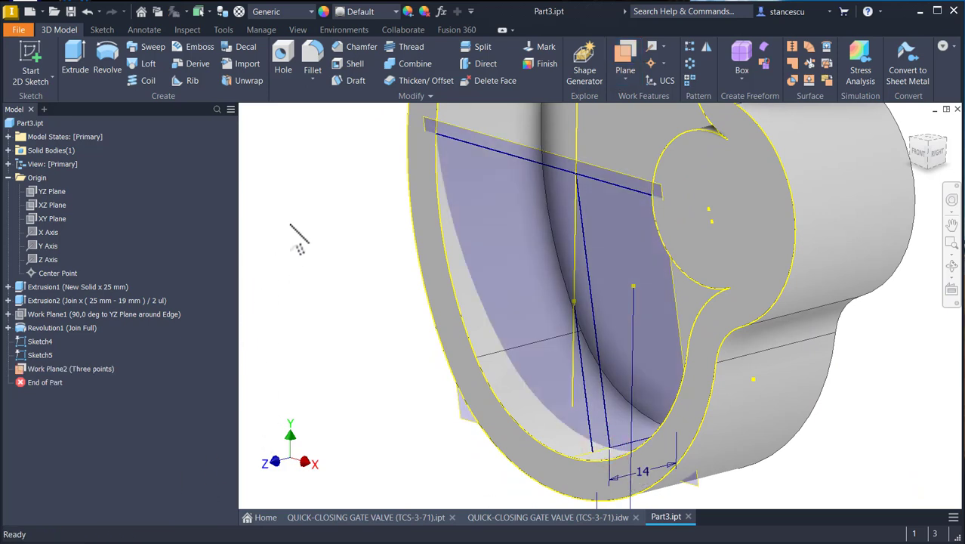
Step: Create another sketch on the body's front face with its automatically projected edges, and finish it
middle_click_drag(300, 239, 308, 269, "shift")
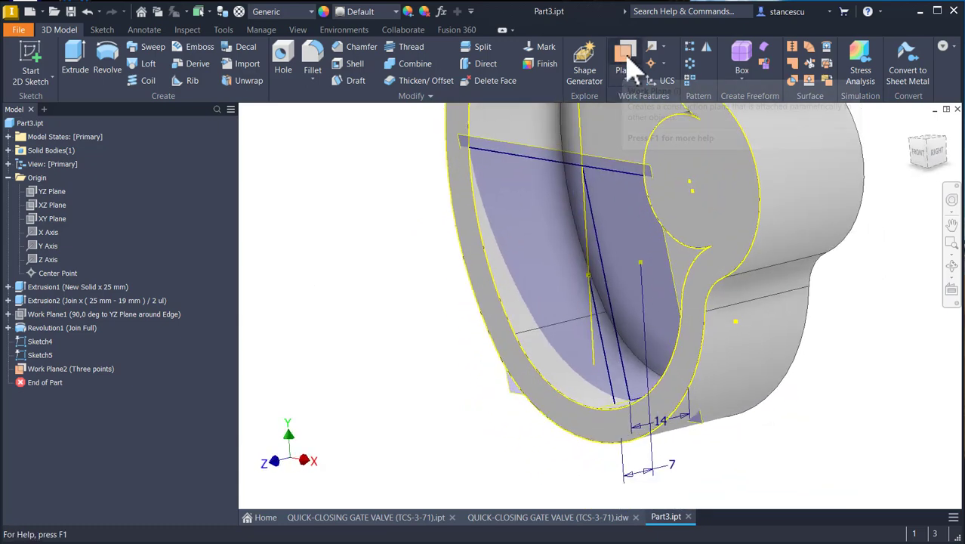
left_click(486, 304)
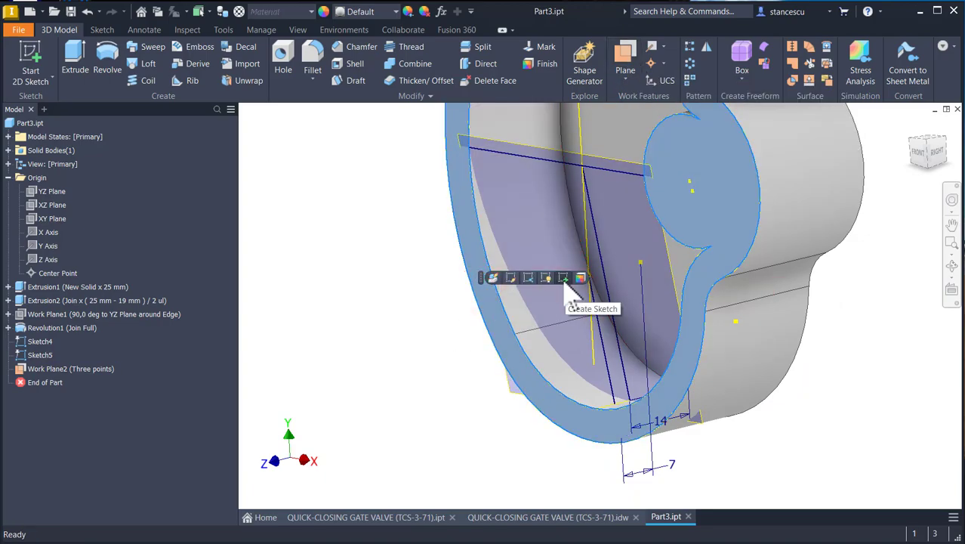
left_click(564, 279)
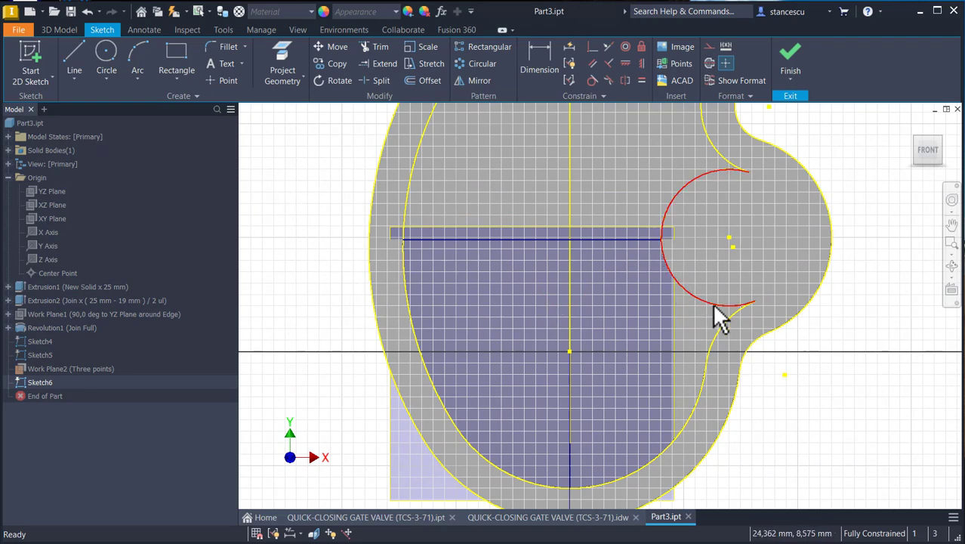
left_click(790, 58)
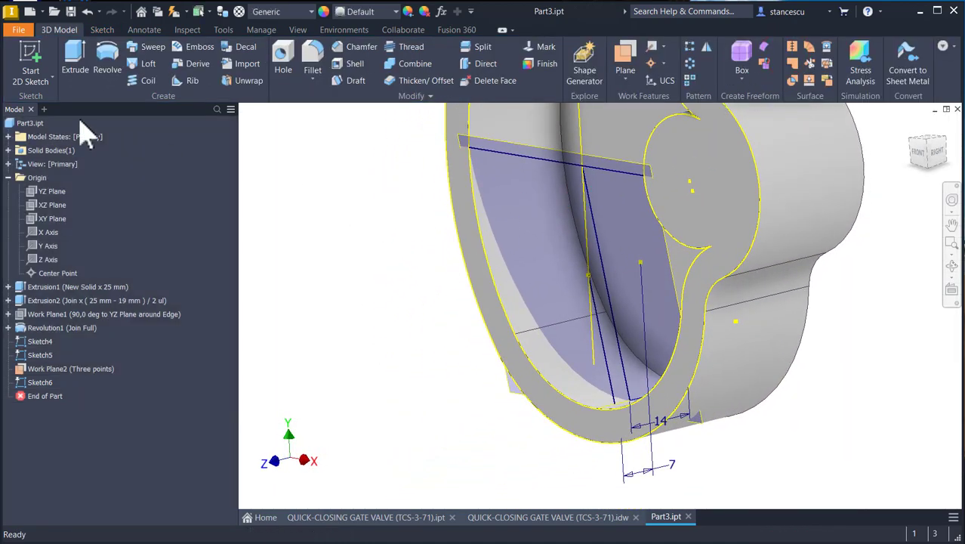
Step: Extrude the lower cavity profile inward up to the three-point work plane, joining it to the body
left_click(75, 64)
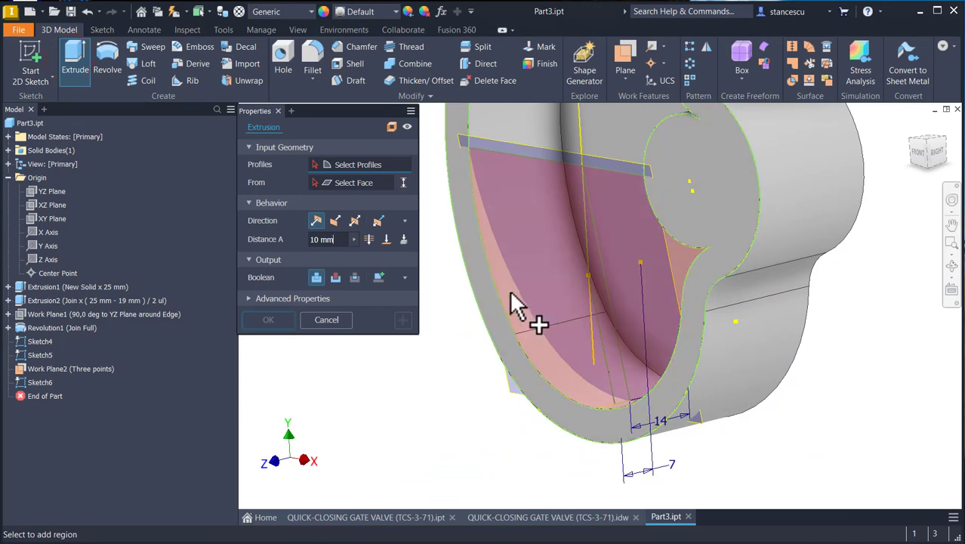
left_click(510, 296)
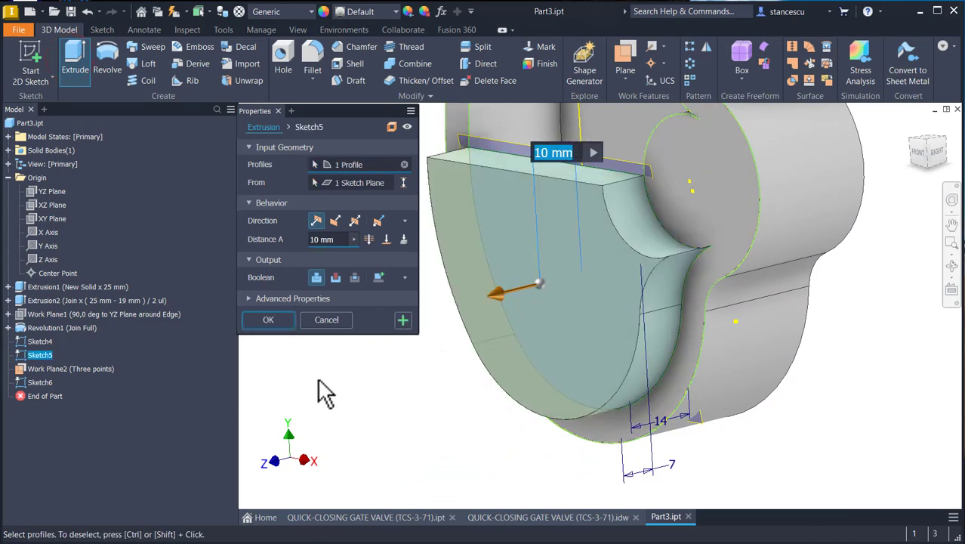
left_click(337, 222)
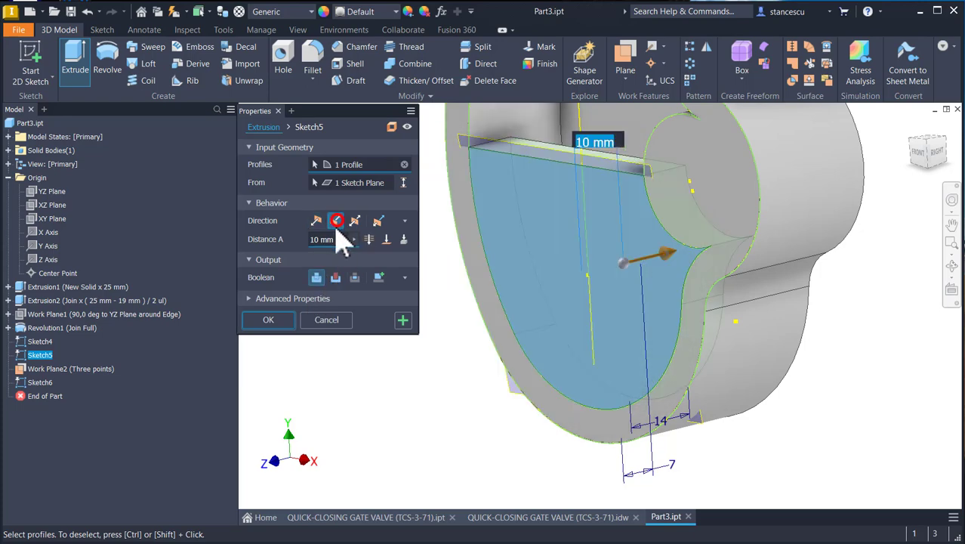
left_click(386, 238)
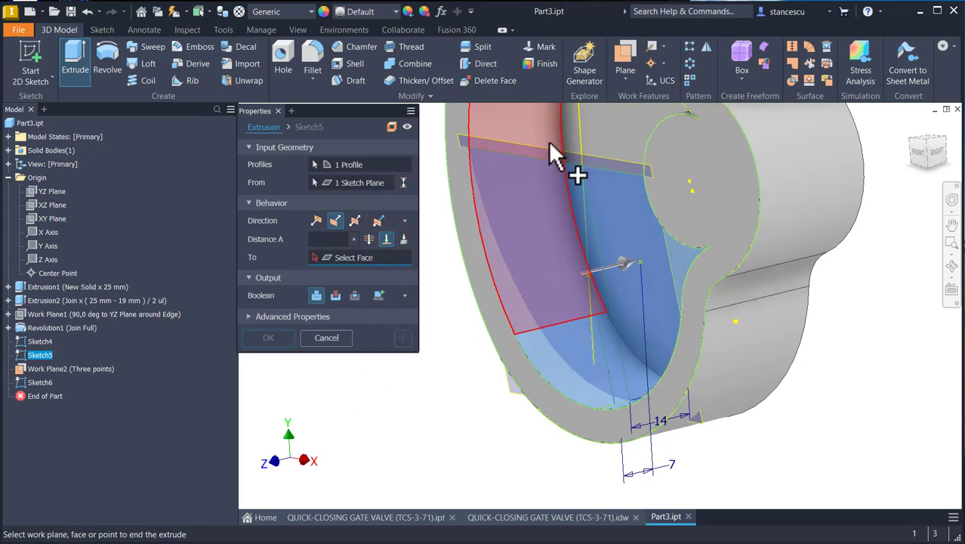
left_click(545, 147)
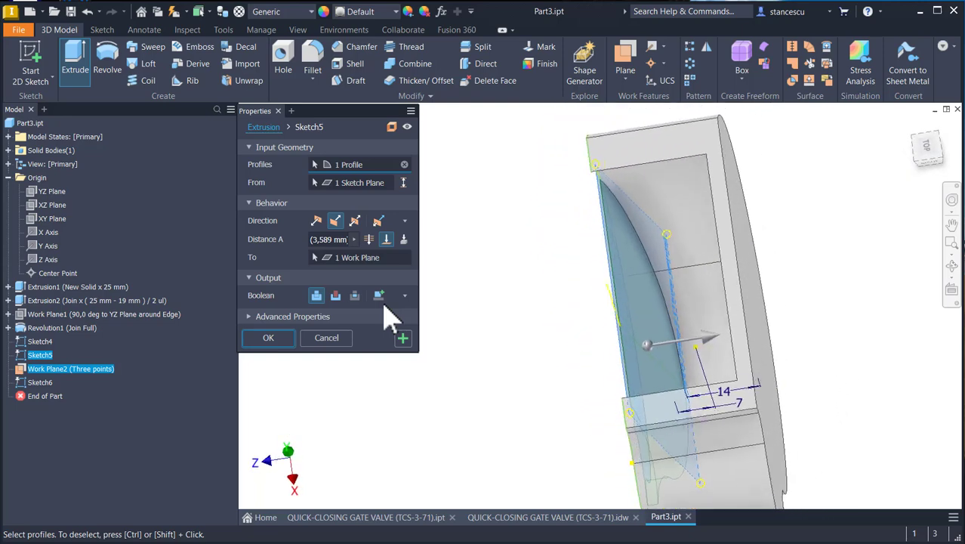
left_click(287, 335)
left_click(286, 333)
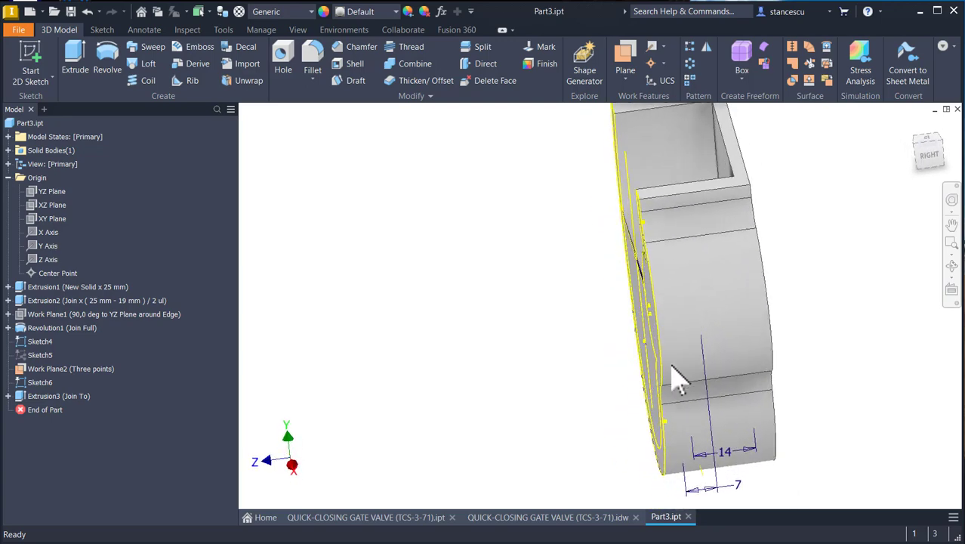
Step: Create a work axis along the outer slanted sketch line at the bottom of the body
middle_click_drag(693, 452, 630, 359, "shift")
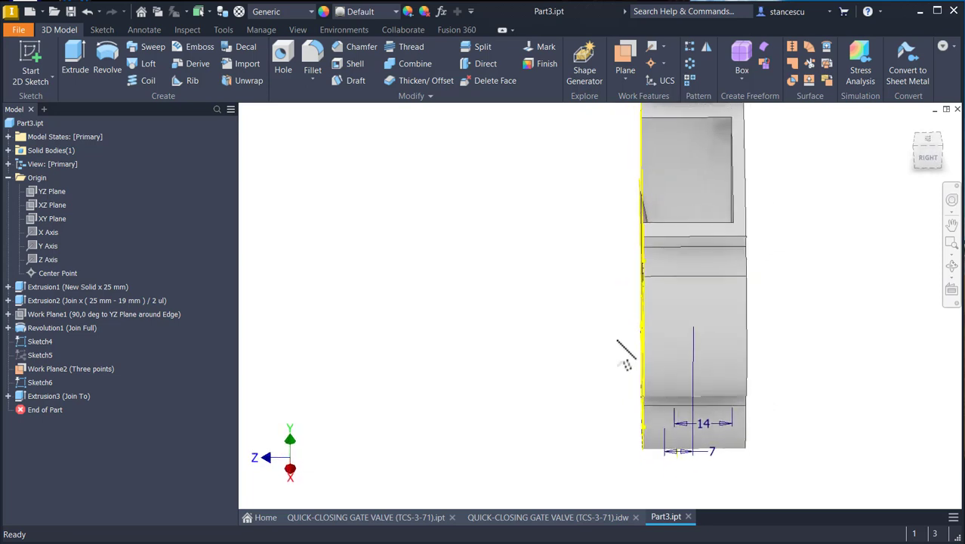
key("F6")
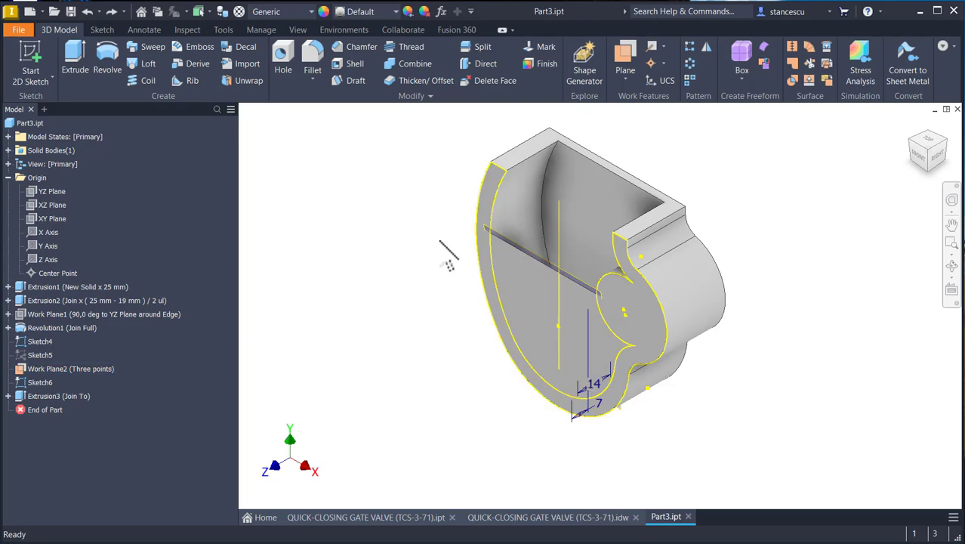
left_click(651, 50)
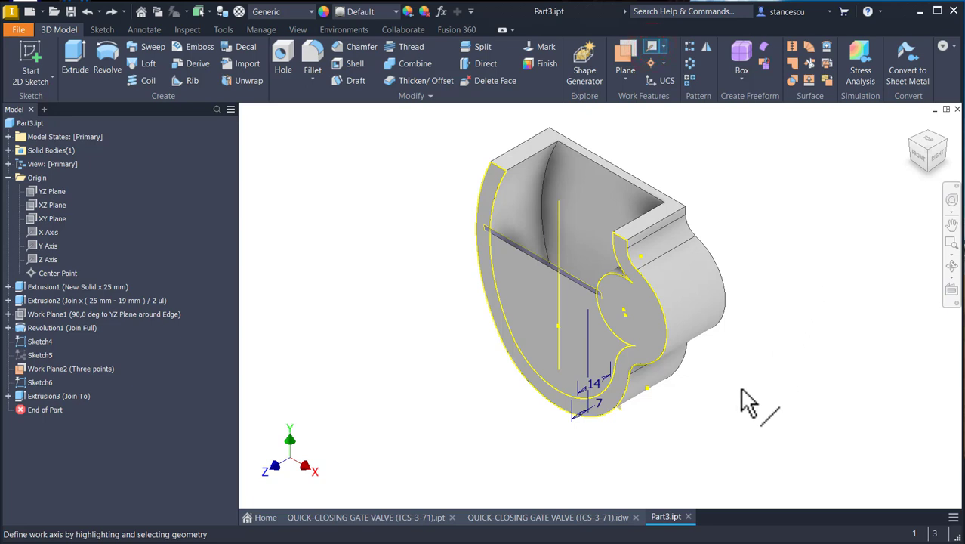
middle_click_drag(712, 451, 561, 480, "shift")
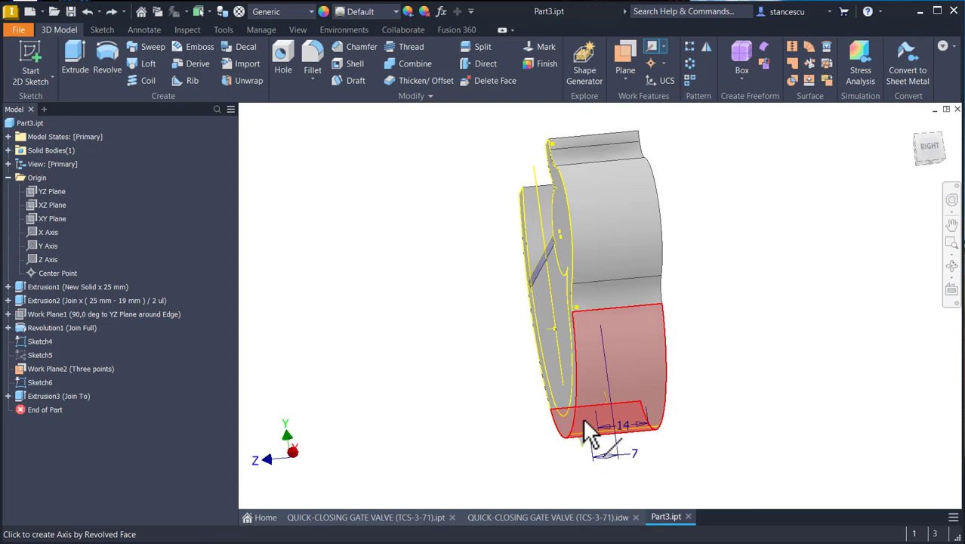
mouse_move(583, 420)
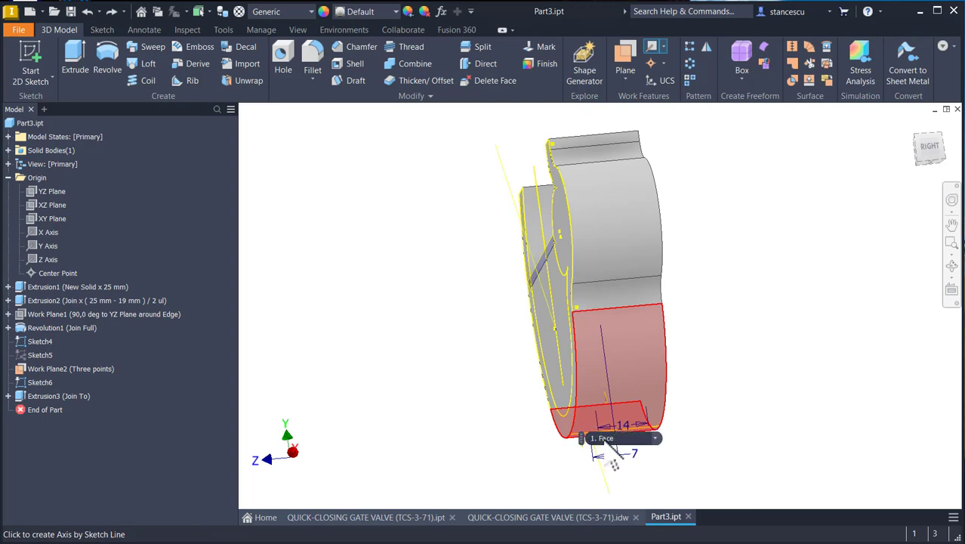
left_click(654, 439)
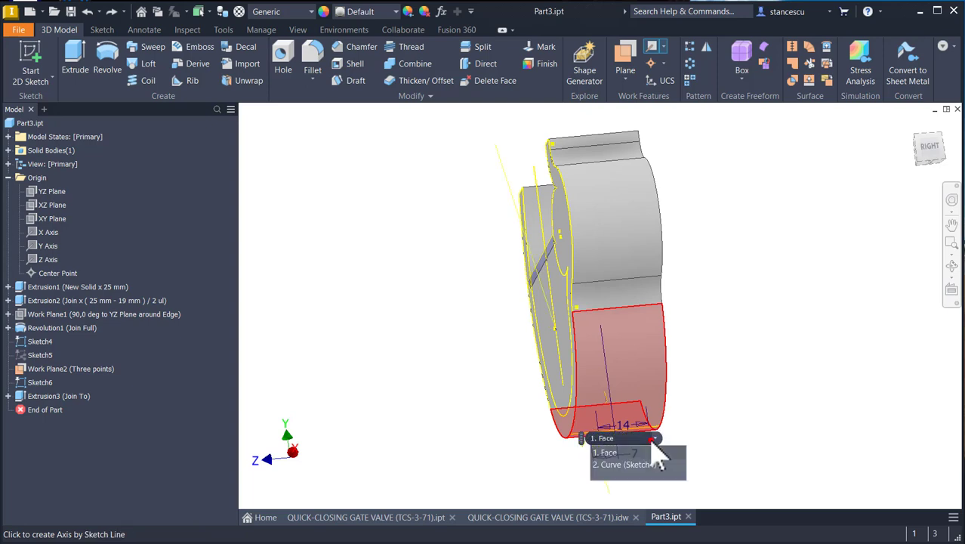
left_click(620, 465)
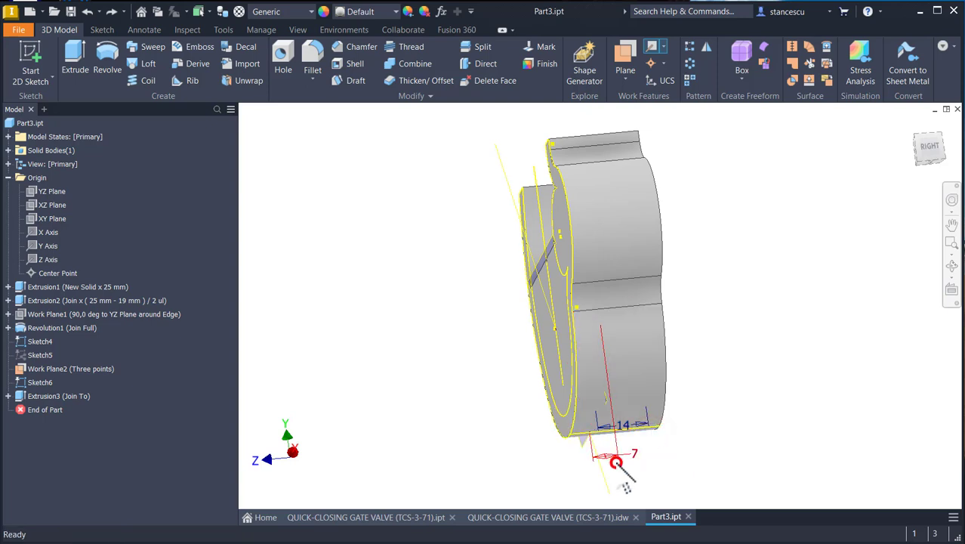
Step: Create a work plane through the slanted work axis and an inline axis where the XZ plane meets the body's front face
middle_click_drag(527, 308, 539, 278, "shift")
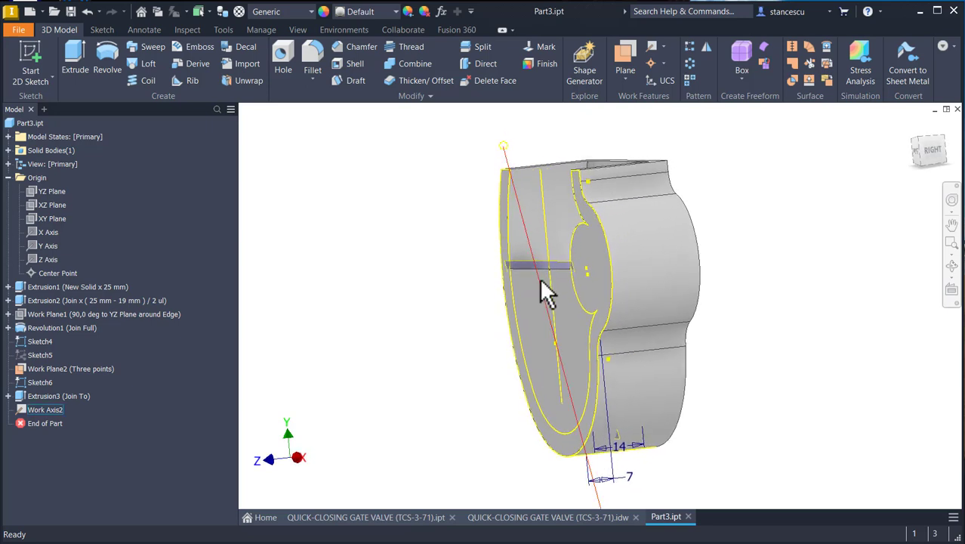
scroll(460, 304, "down", 3)
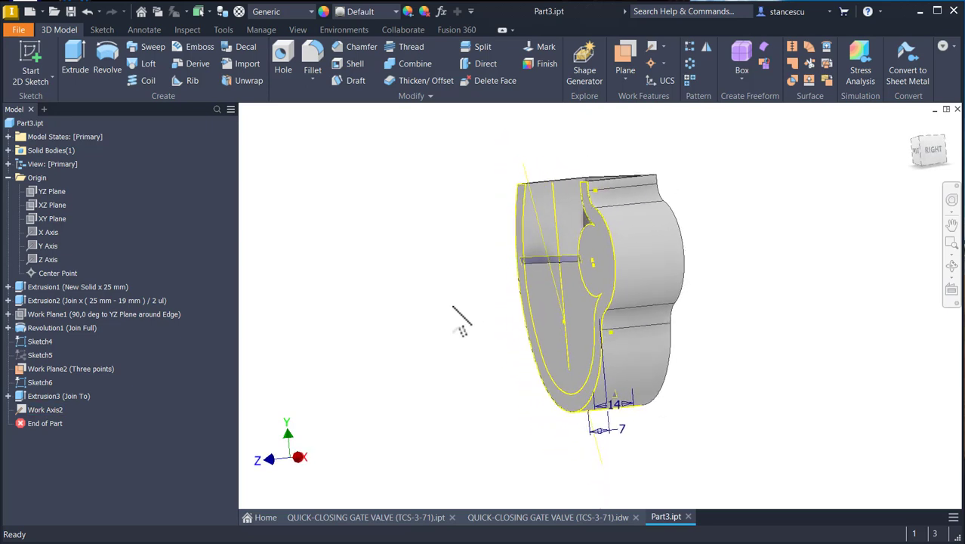
mouse_move(459, 316)
middle_mouse_down("shift")
mouse_move(415, 328)
mouse_move(468, 318)
middle_mouse_up("shift")
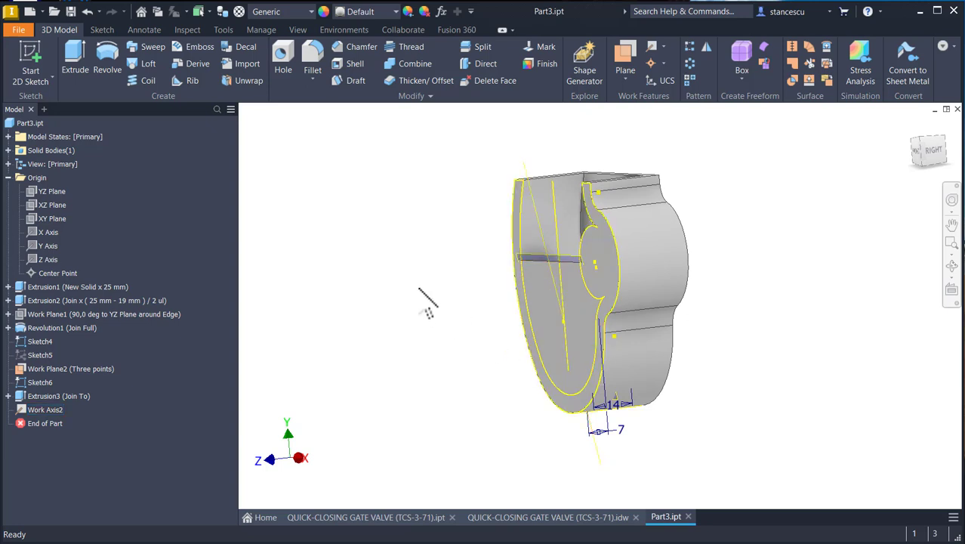
left_click(624, 52)
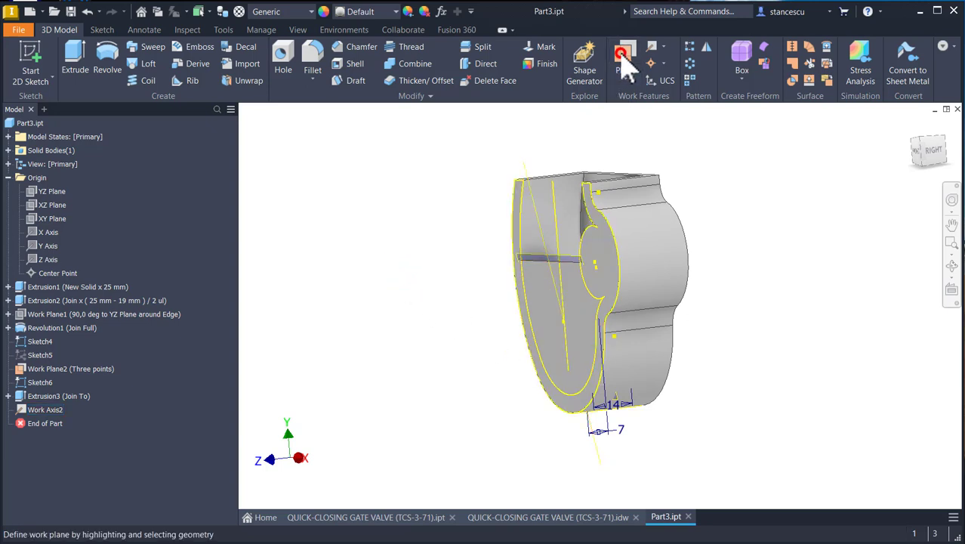
left_click(536, 206)
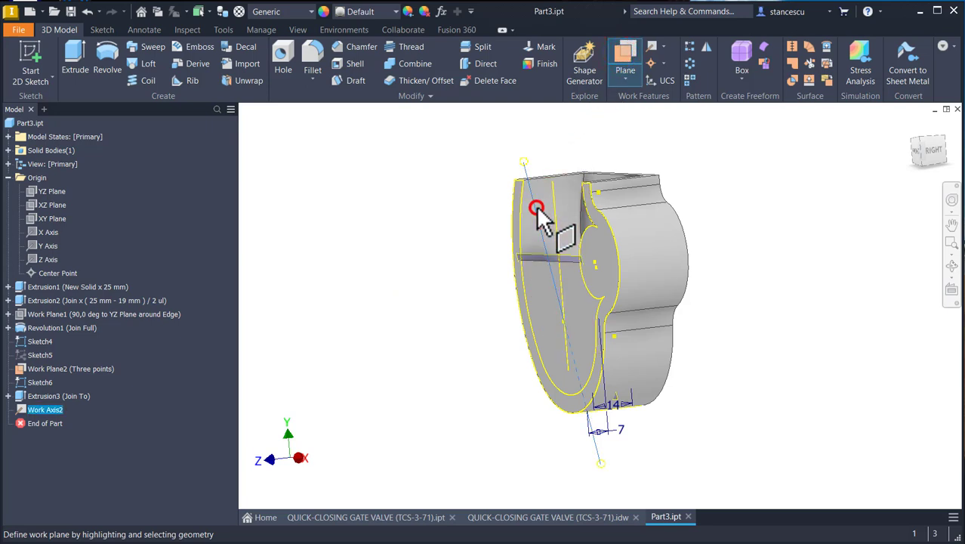
right_click(381, 221)
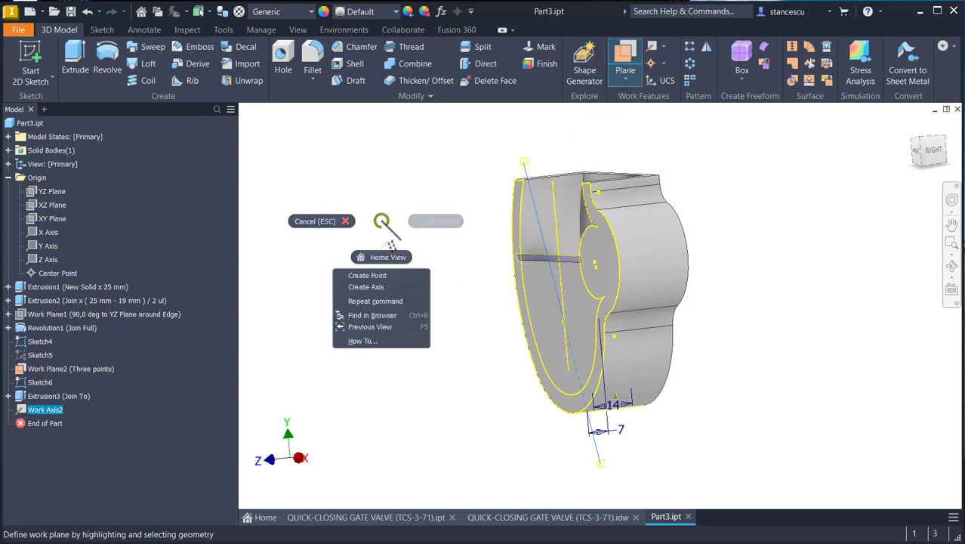
left_click(370, 287)
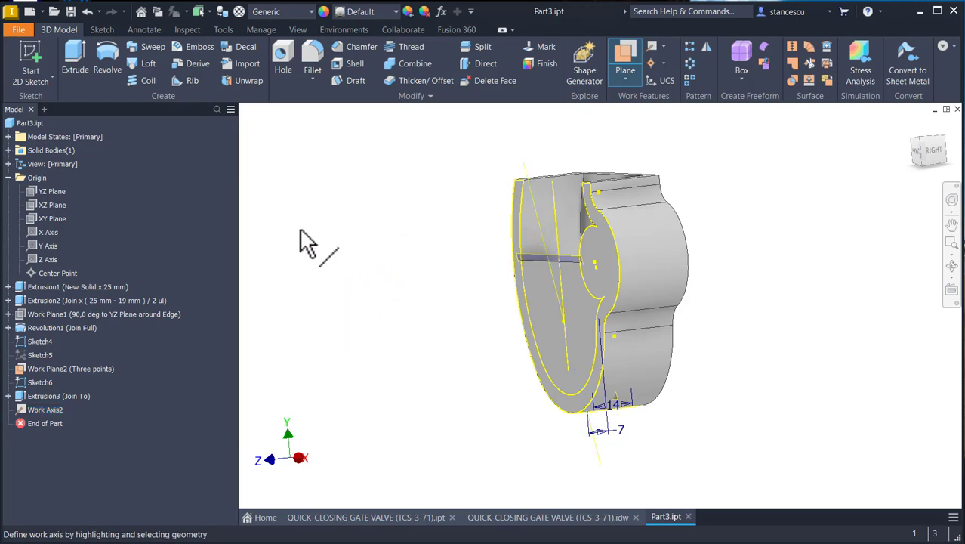
left_click(39, 202)
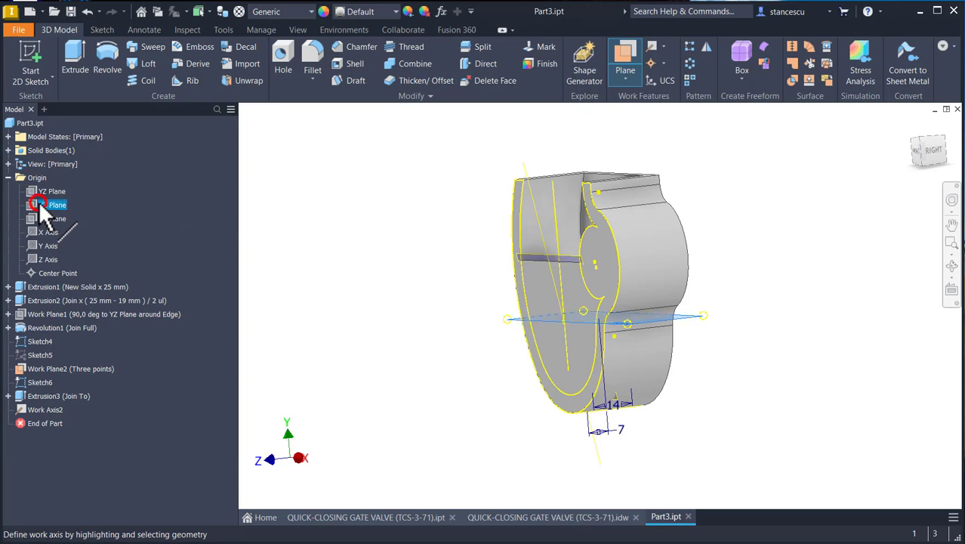
left_click(537, 370)
Step: Split the solid with the slanted work plane, trimming away the material in front of it
mouse_move(408, 367)
middle_mouse_down("shift")
mouse_move(423, 361)
mouse_move(419, 326)
middle_mouse_up("shift")
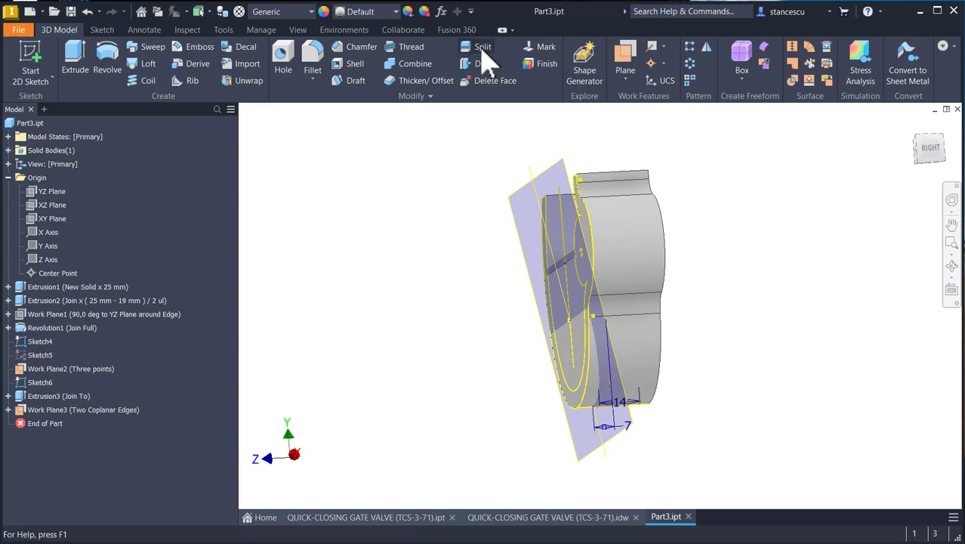
left_click(482, 48)
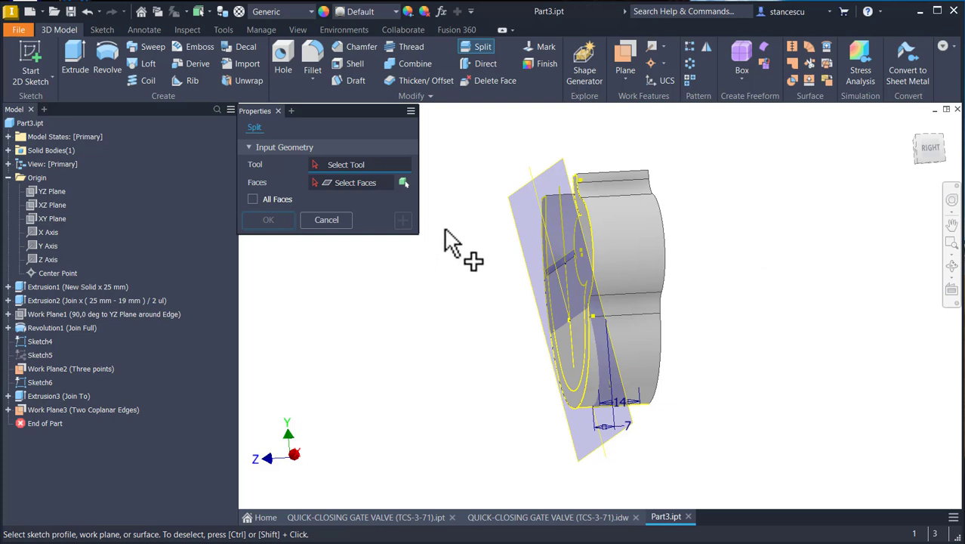
left_click(511, 199)
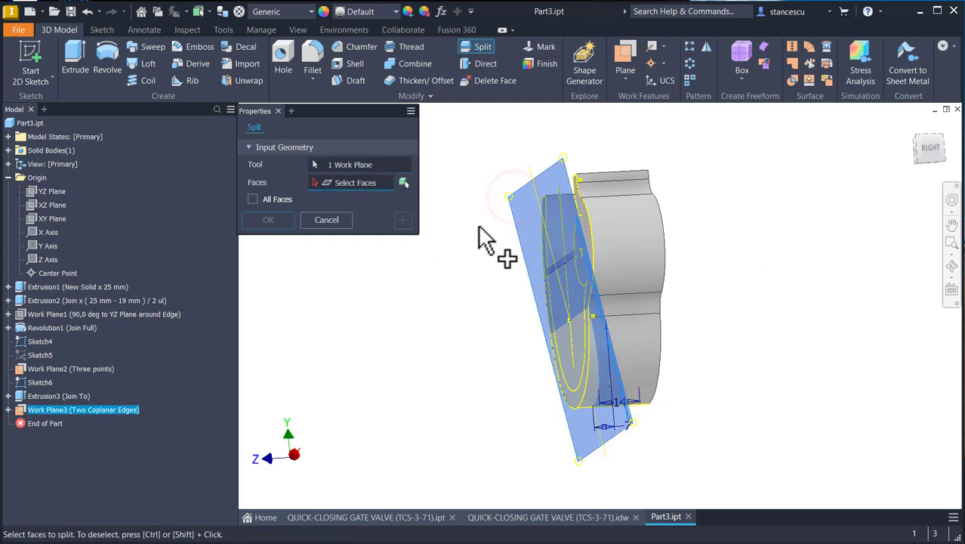
left_click(403, 184)
left_click(337, 221)
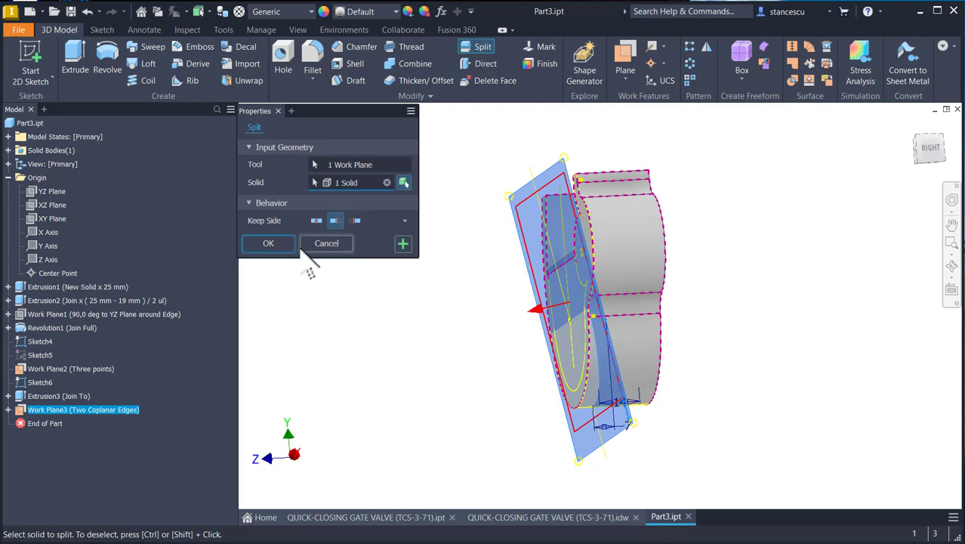
left_click(268, 243)
Step: Hide Sketch4, Sketch6, Work Plane2 and Work Plane3
middle_click_drag(381, 289, 324, 302, "shift")
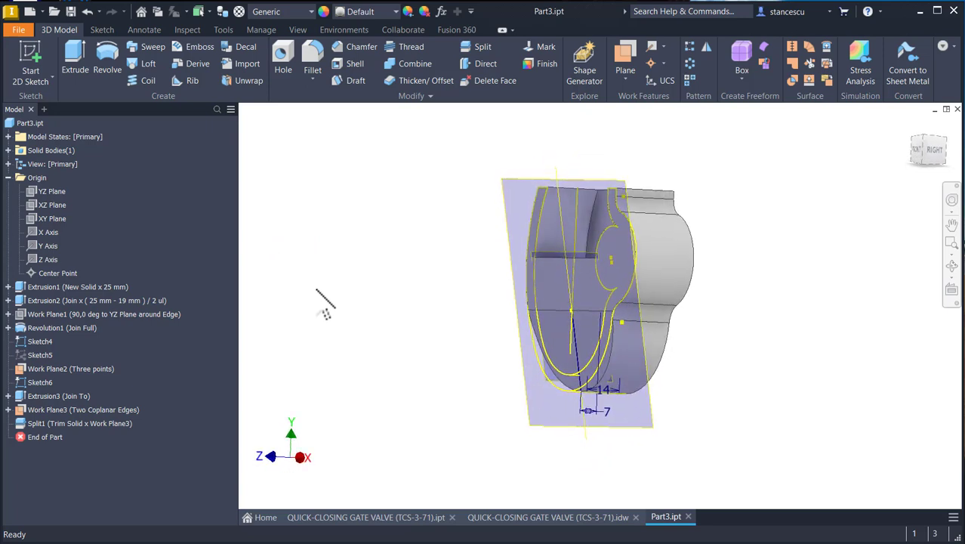
left_click(34, 342)
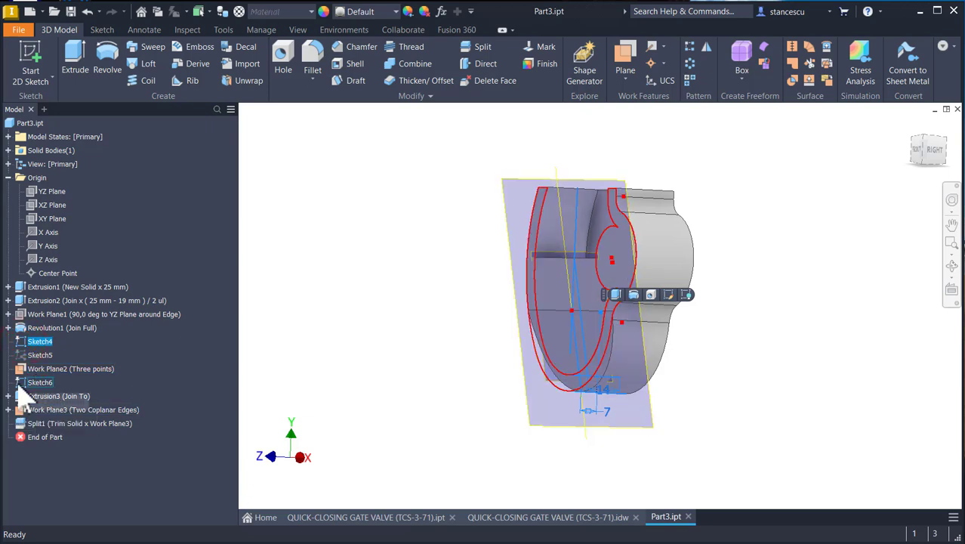
left_click(23, 385, "shift")
left_click(24, 412, "ctrl")
right_click(23, 412)
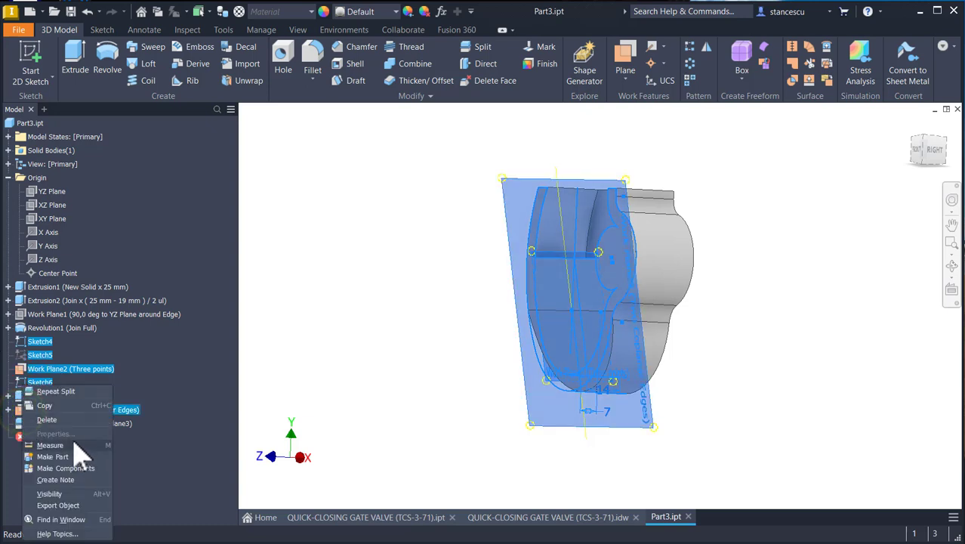
left_click(55, 494)
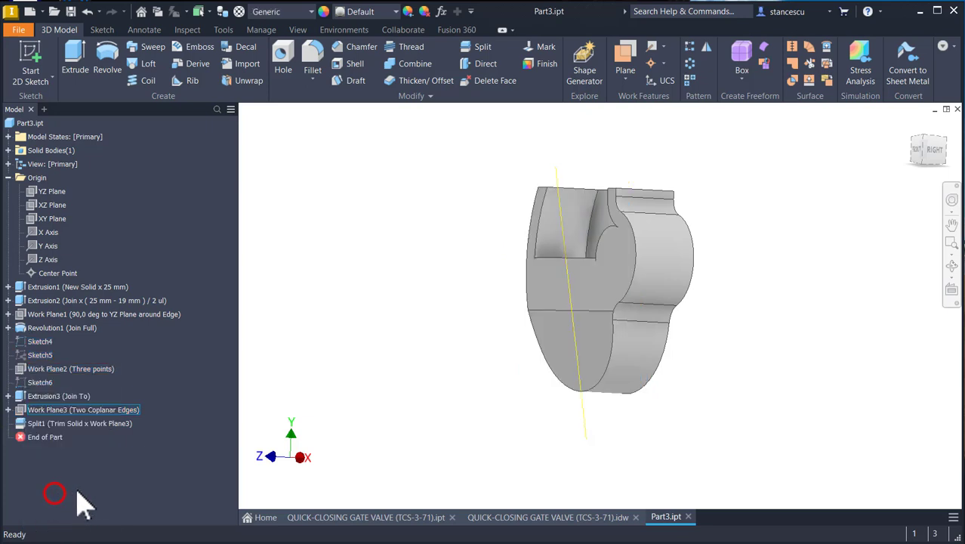
Step: Expand Work Plane3 in the model tree and hide its slanted axis, Work Axis2
left_click(8, 409)
left_click(34, 423)
right_click(35, 423)
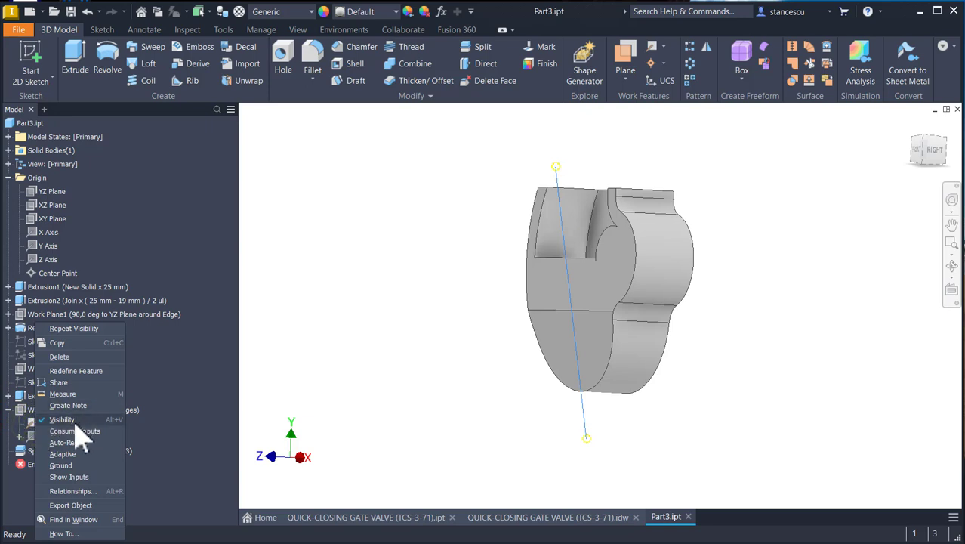
left_click(71, 421)
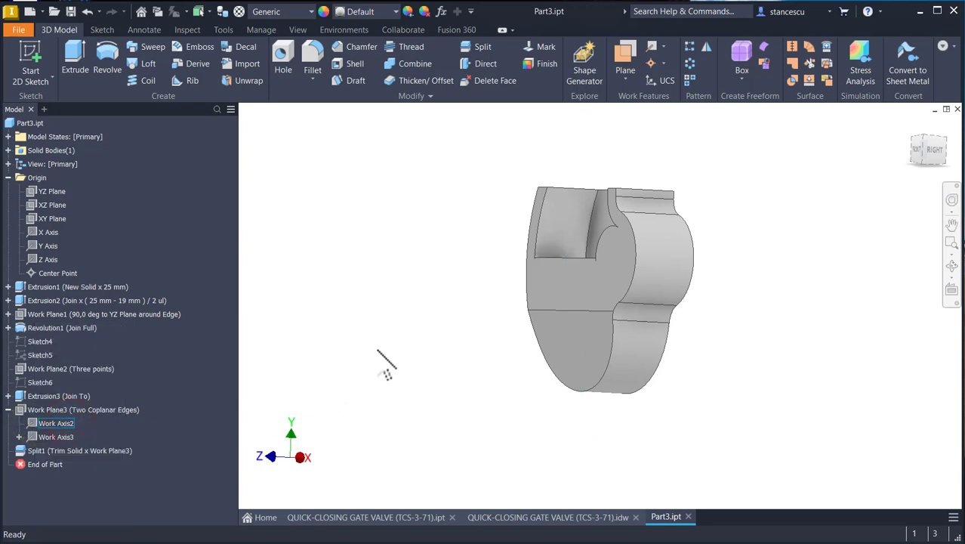
Step: Move the End of Part marker above Work Plane3 and start a sketch on the body's flat front face
key("F6")
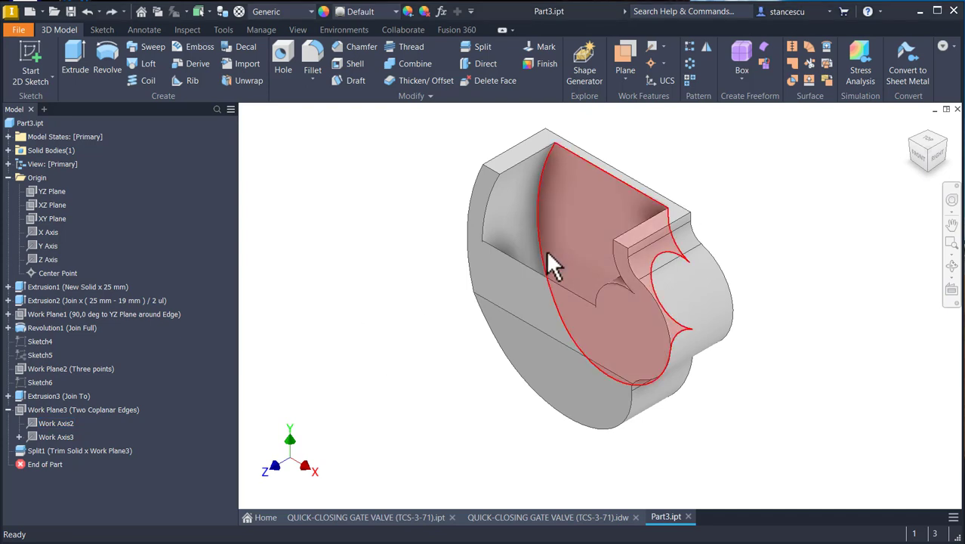
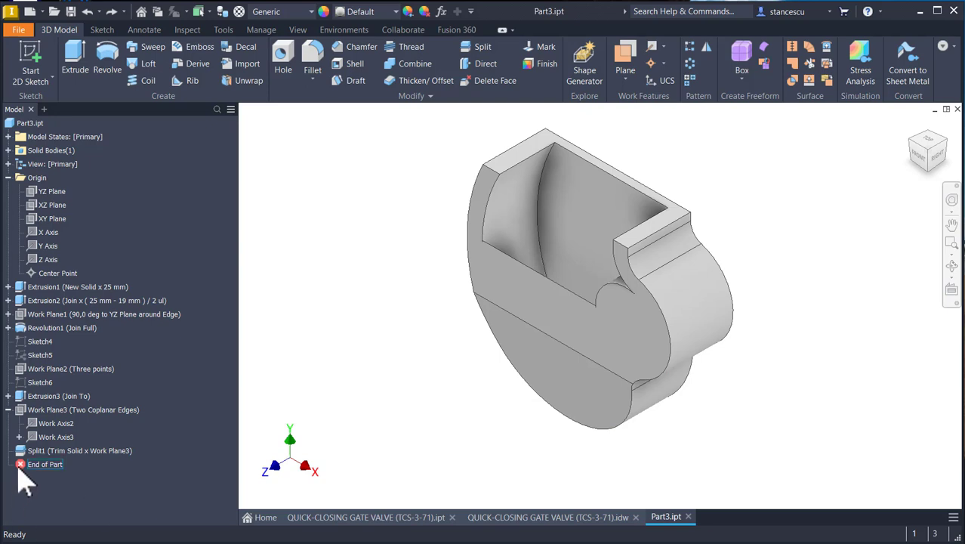
mouse_move(19, 464)
left_mouse_down()
mouse_move(32, 447)
mouse_move(29, 408)
left_mouse_up()
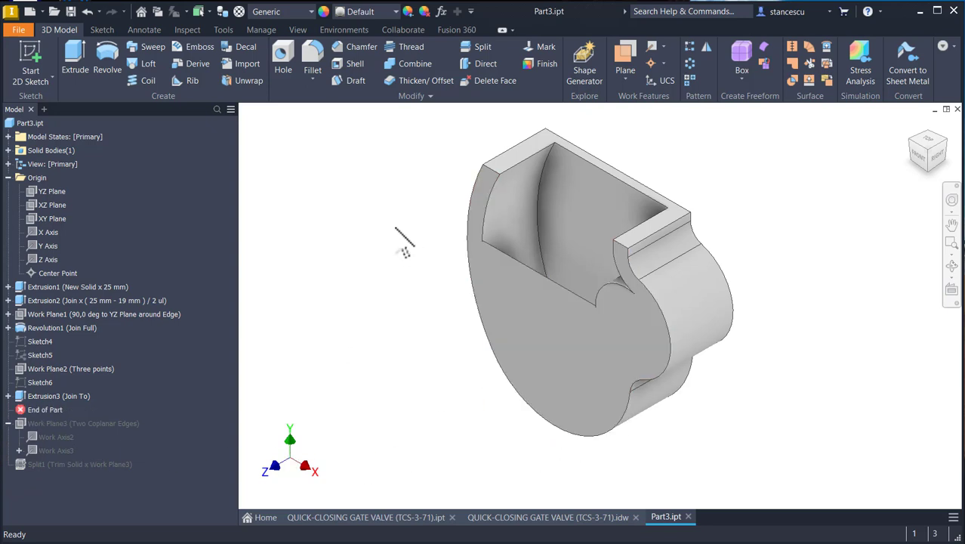
left_click(511, 319)
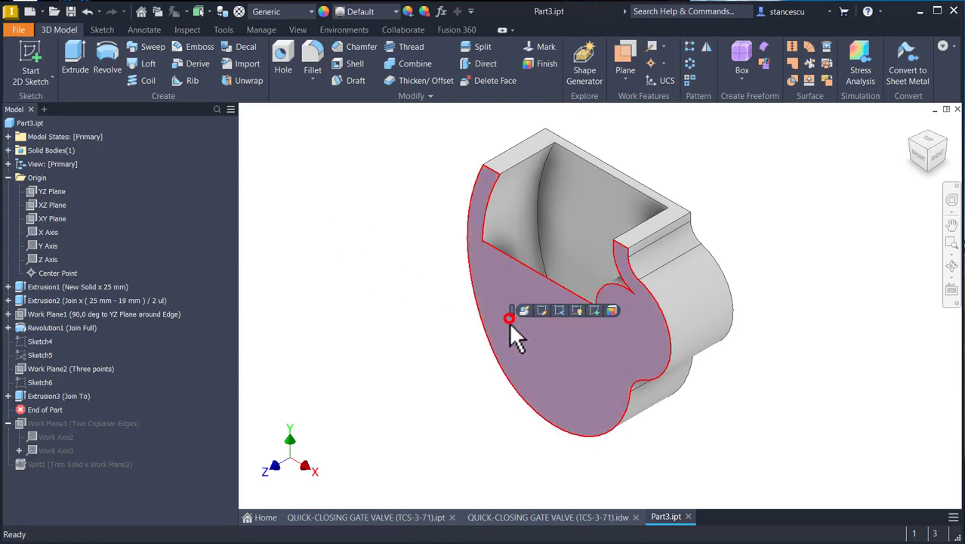
left_click(594, 312)
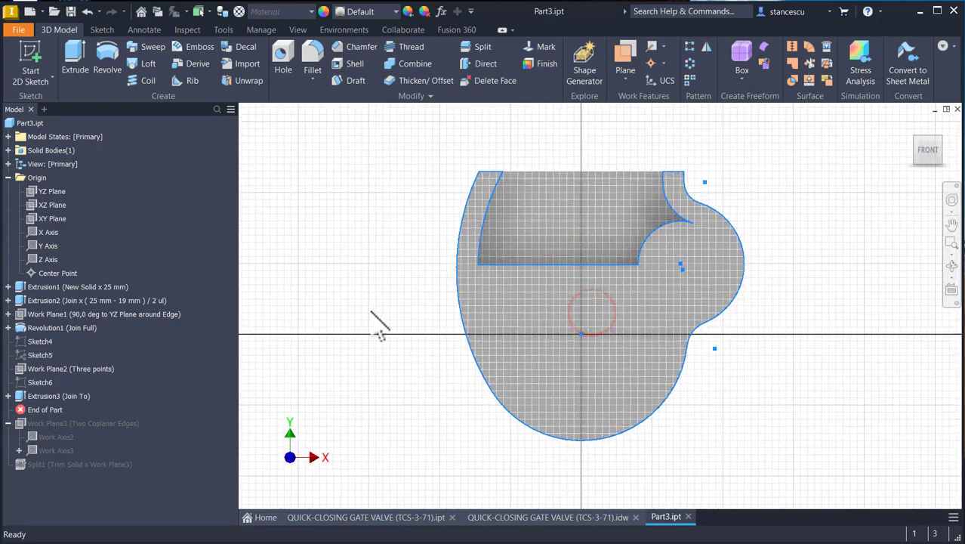
Step: Close the outer contour with a line across its open upper end, delete the projected cavity edges, and finish the sketch
left_click(74, 62)
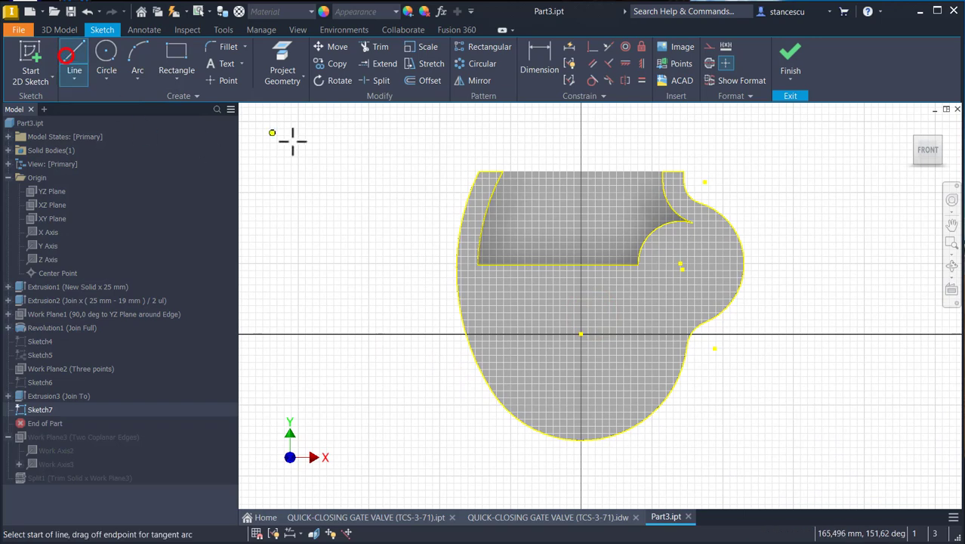
left_click(478, 172)
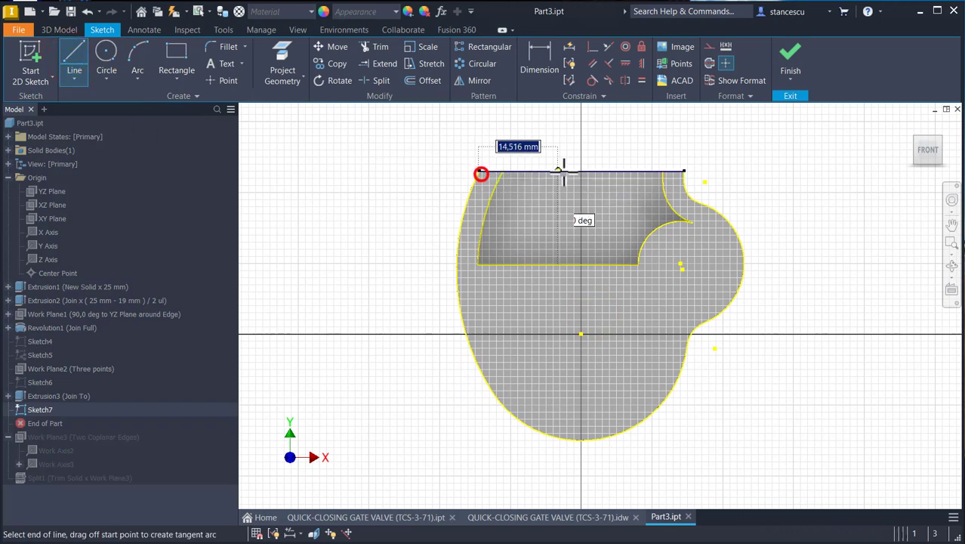
left_click(684, 171)
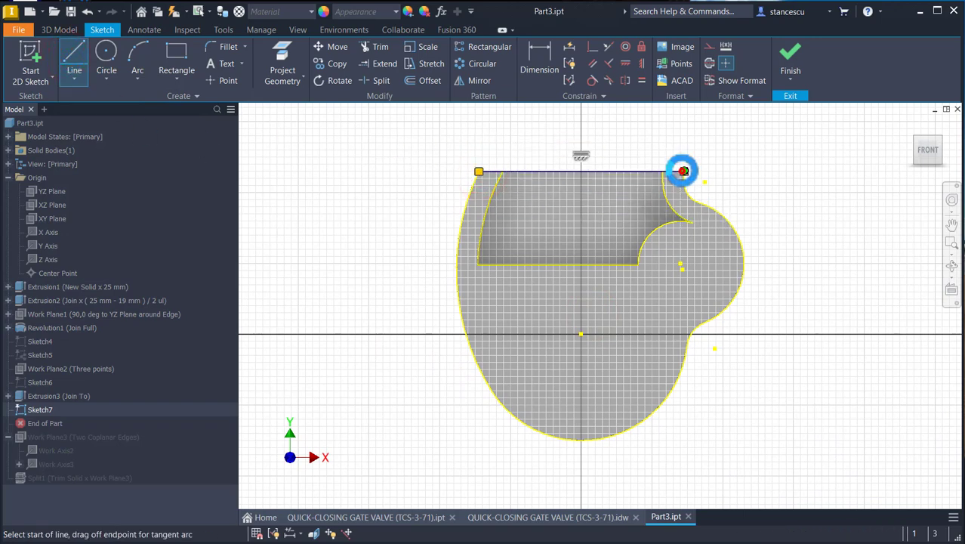
key("Escape")
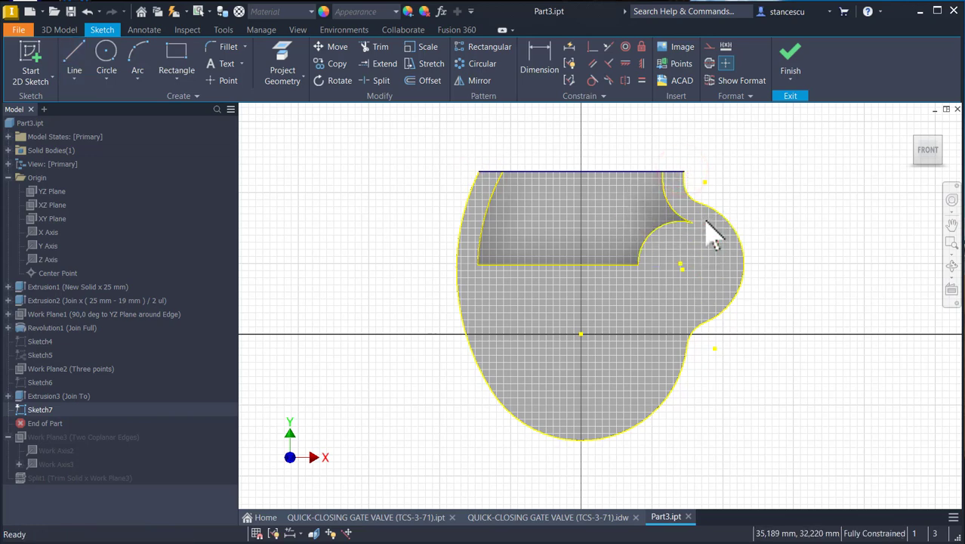
left_click_drag(687, 211, 574, 264)
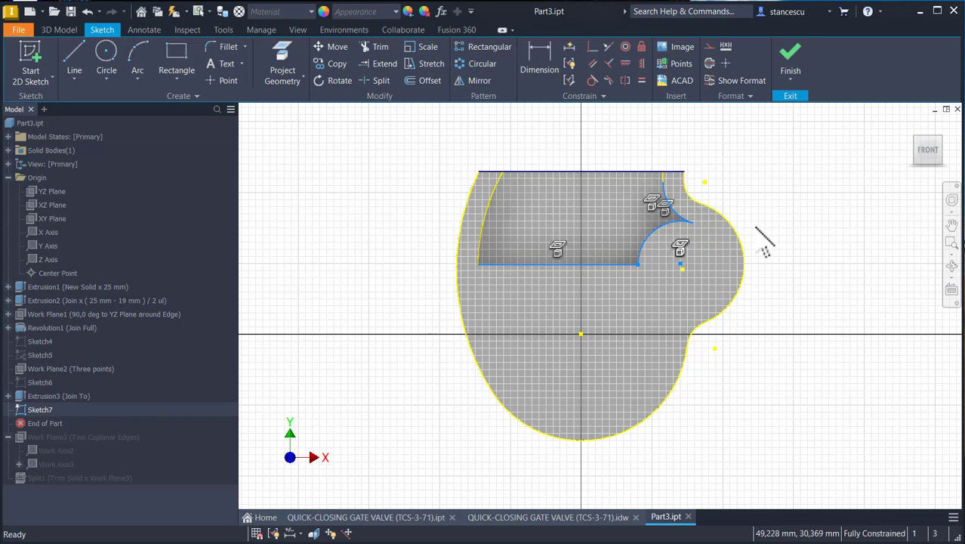
key("Delete")
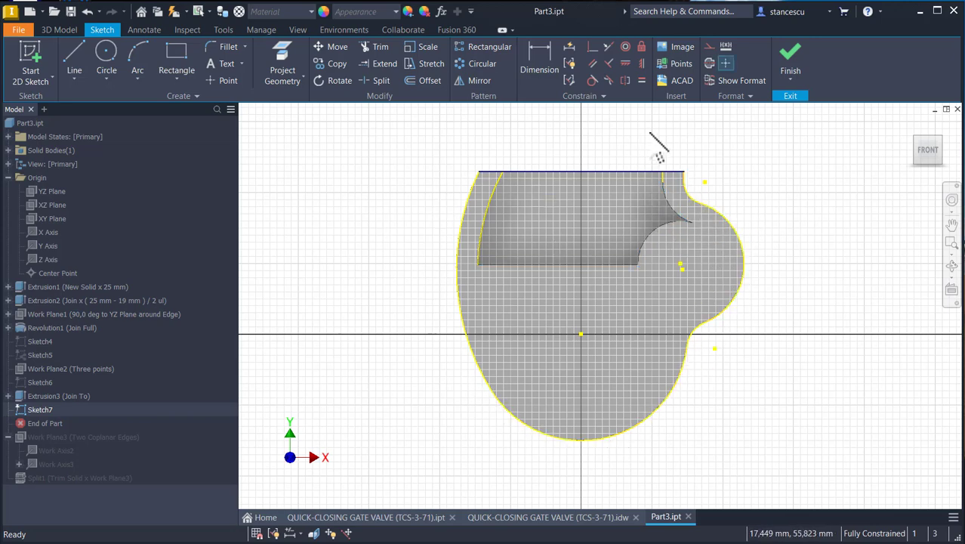
left_click(785, 70)
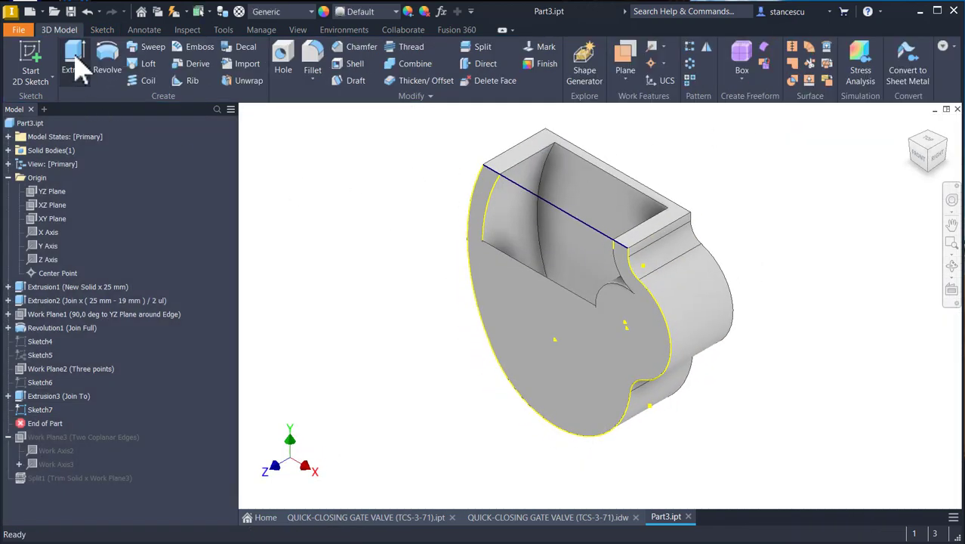
Step: Extrude the closed profile inward into the body by (25-19)/2 mm, joining it as the front wall
left_click(74, 61)
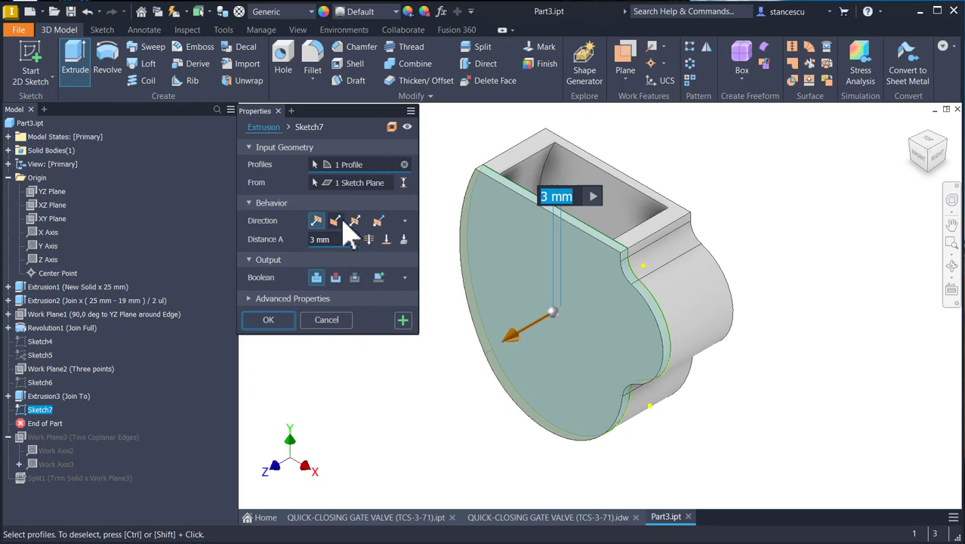
left_click(335, 220)
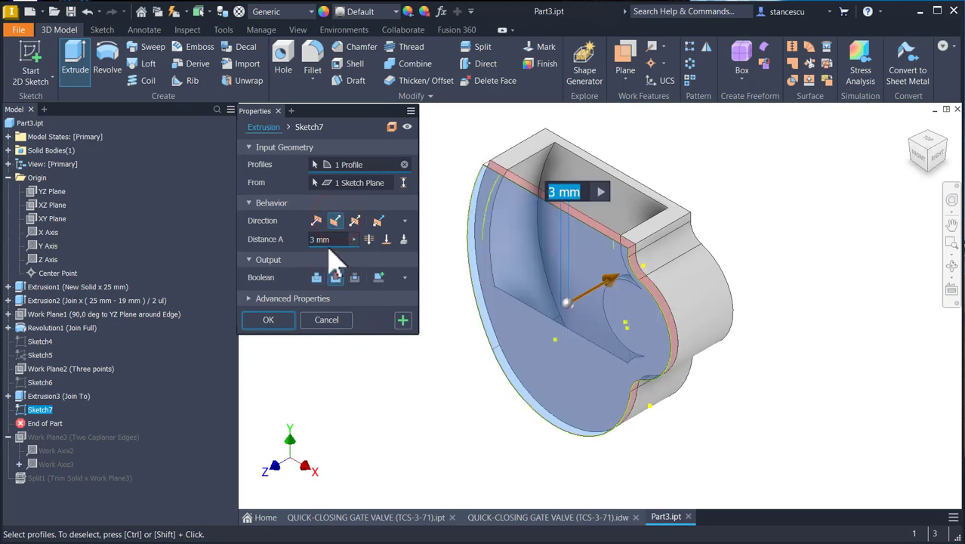
left_click(317, 278)
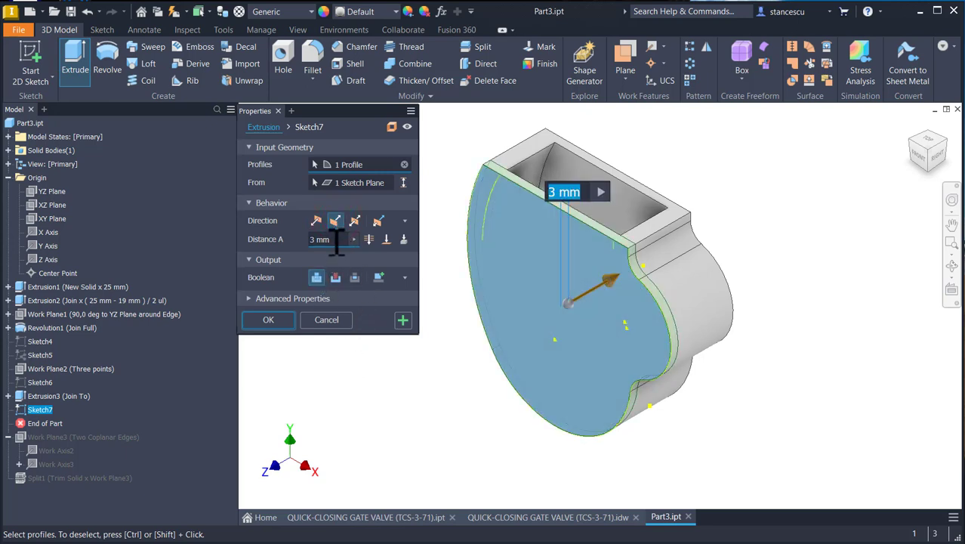
left_click(340, 240)
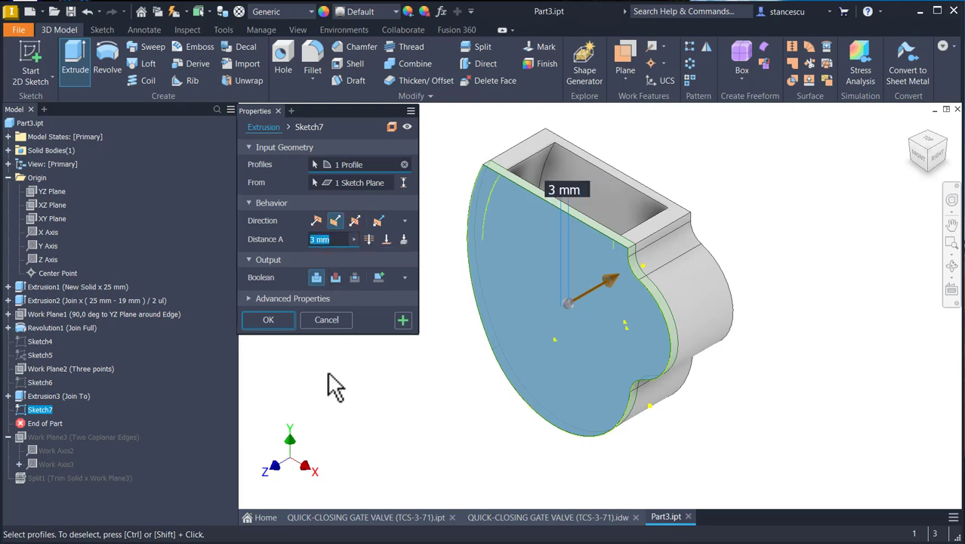
type("(25")
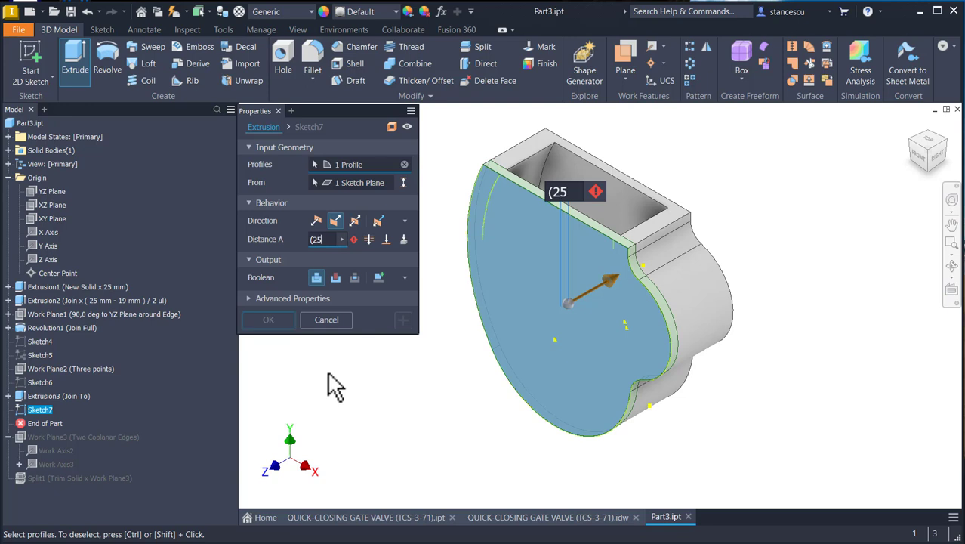
type("-19")
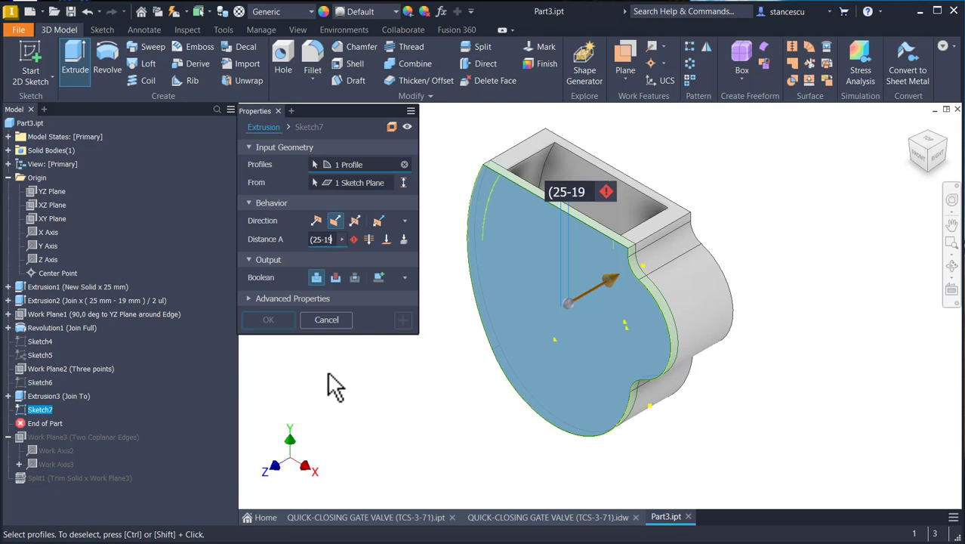
type(")/2")
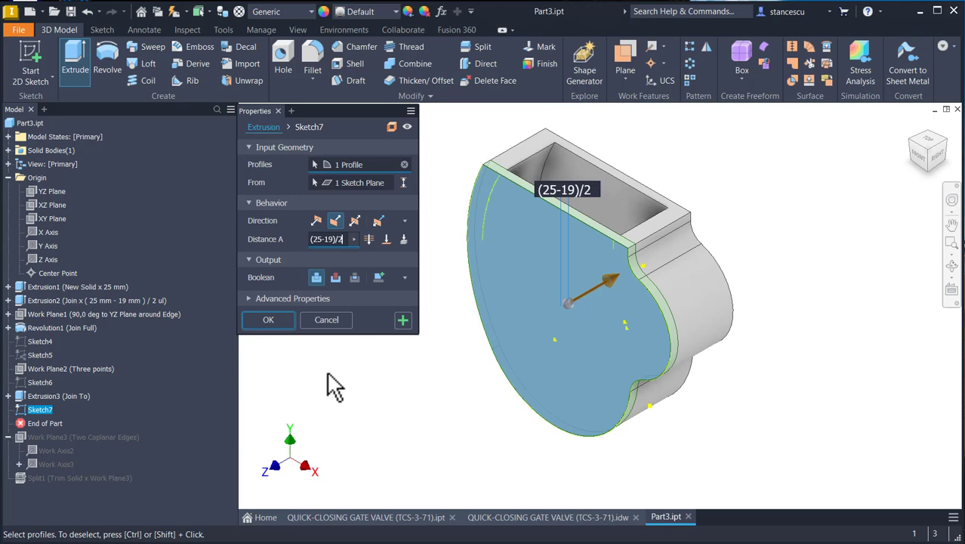
left_click(282, 319)
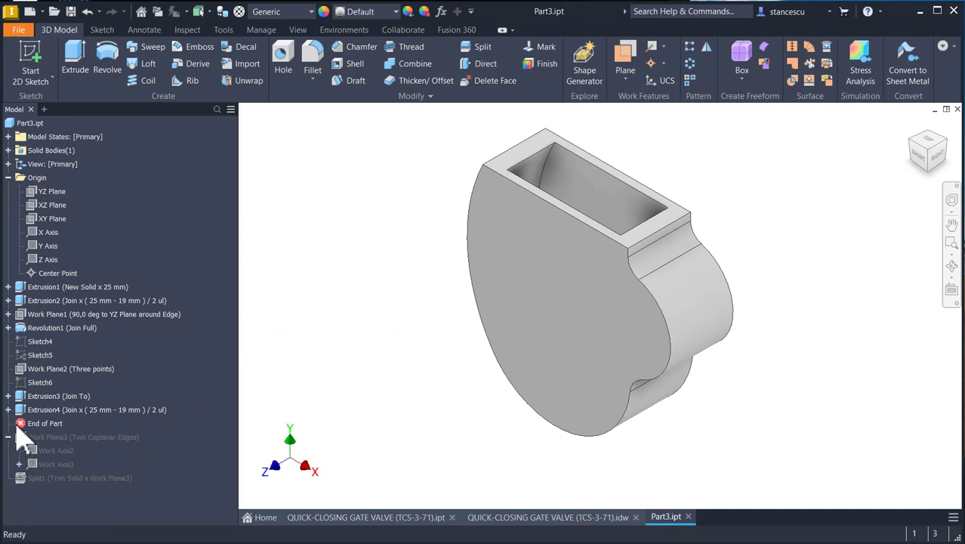
Step: Move the End of Part marker to the end of the model tree, restoring Work Plane3 and the split
right_click(25, 433)
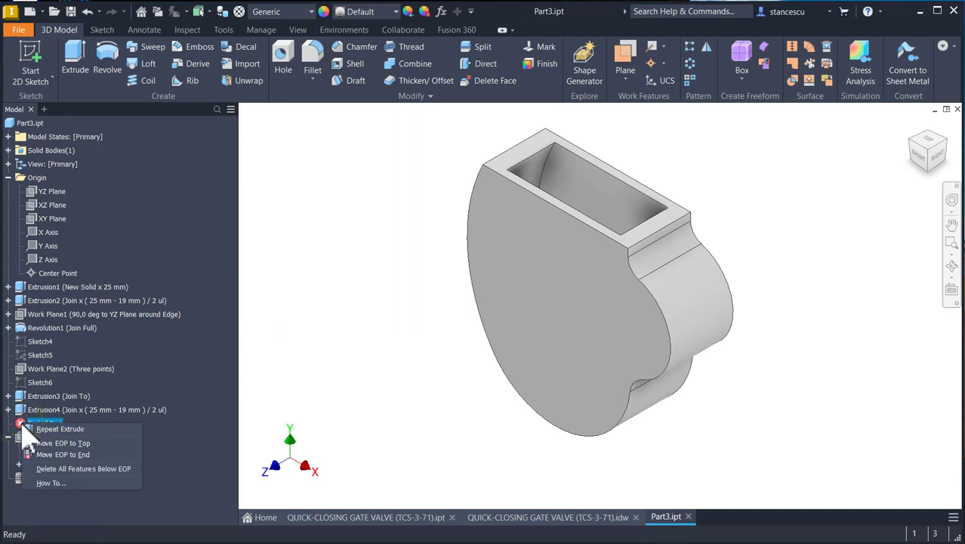
left_click(46, 454)
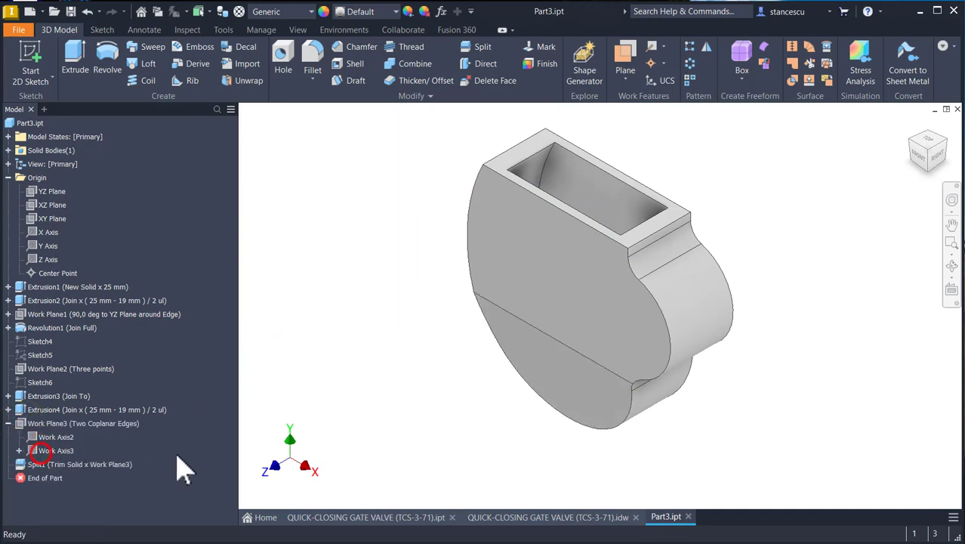
middle_click_drag(492, 434, 438, 441, "shift")
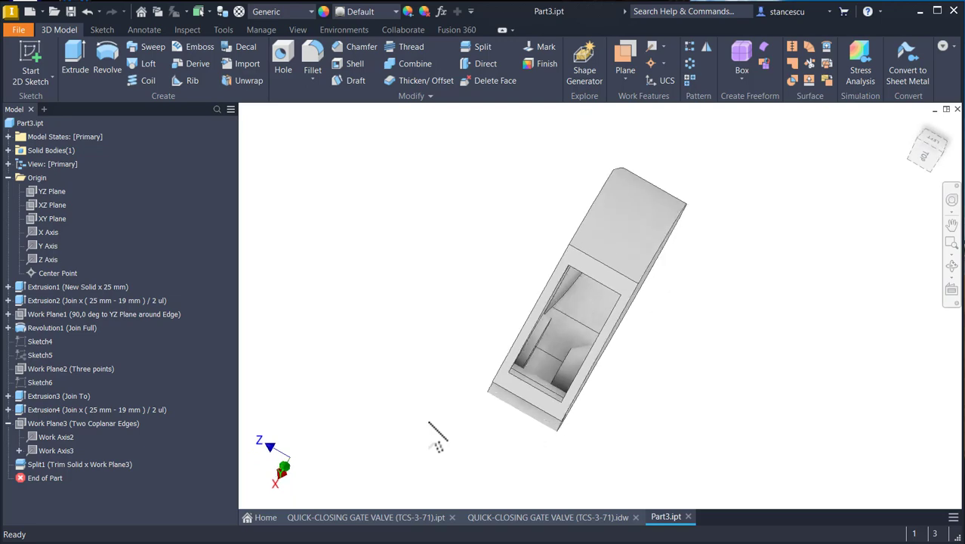
key("F6")
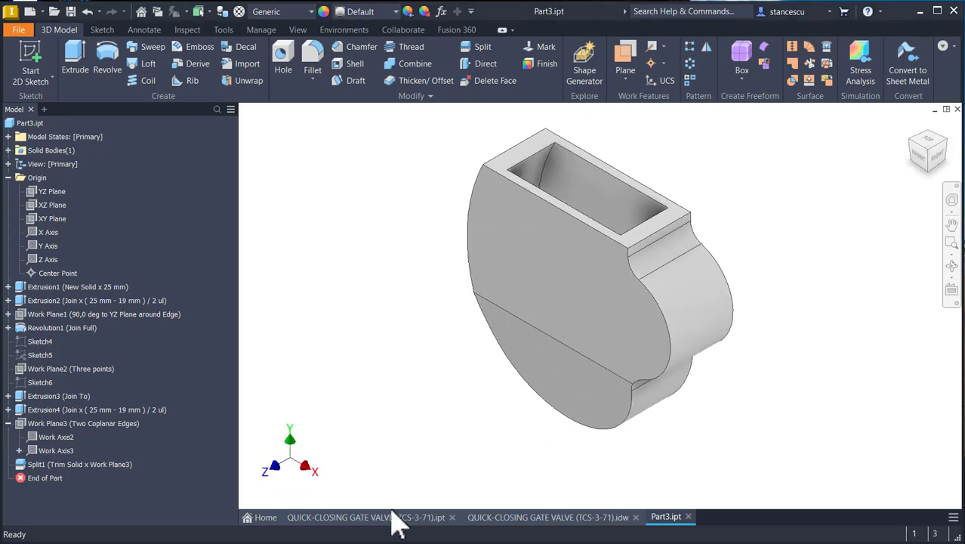
Step: Per drawing section B-B, add a full-depth G 3/8 ISO pipe-thread hole in the front face, concentric with the side lobe, up to the cavity's inner face
left_click(500, 518)
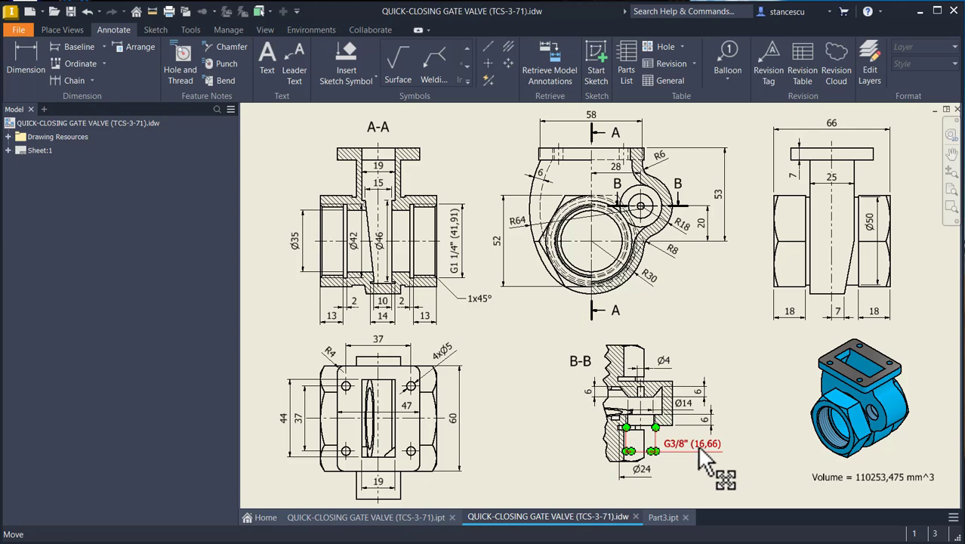
scroll(703, 461, "down", 3)
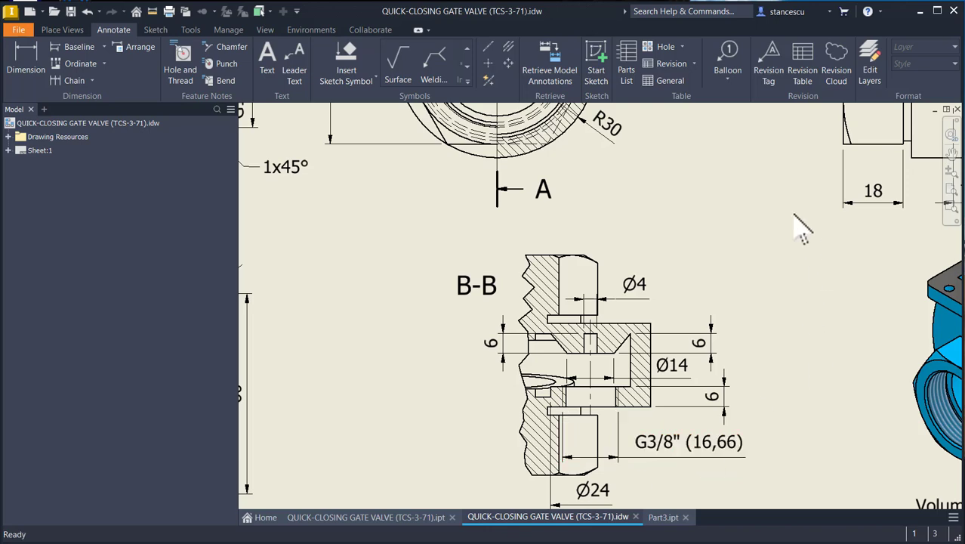
left_click(668, 518)
left_click(278, 52)
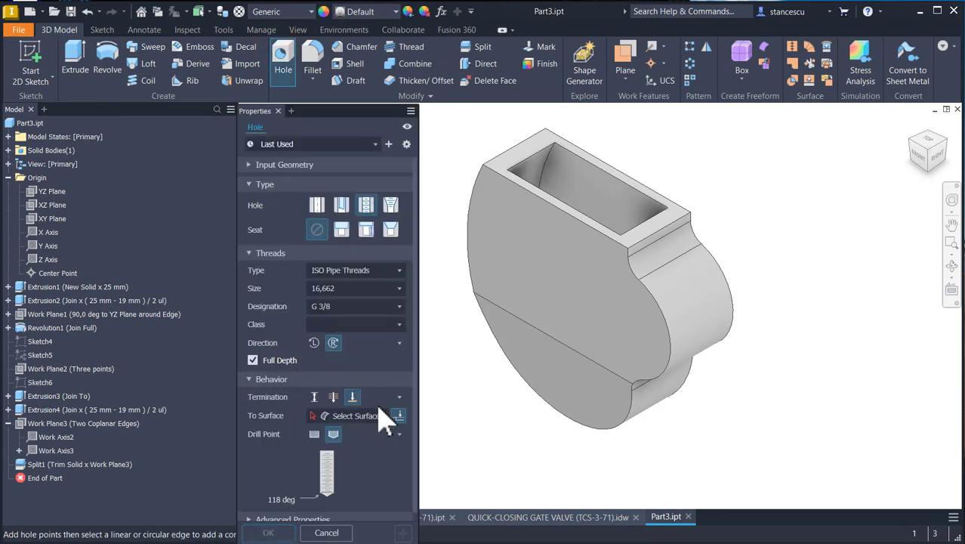
left_click(623, 340)
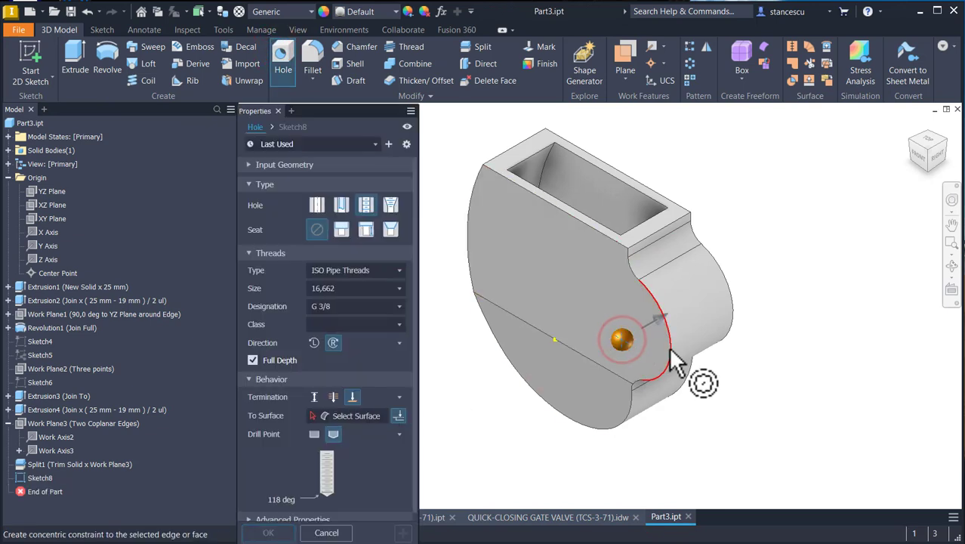
left_click(658, 355)
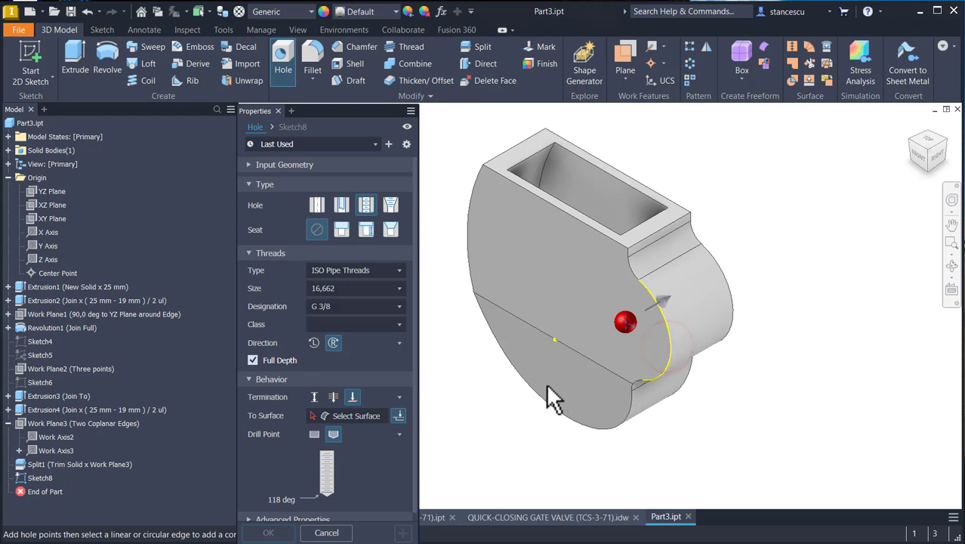
left_click(338, 288)
left_click(335, 305)
left_click(357, 416)
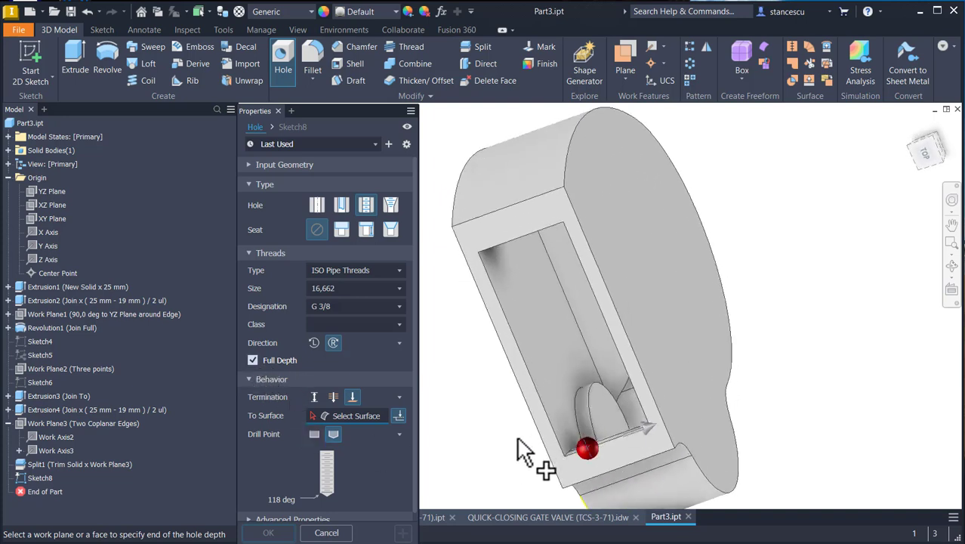
left_click(619, 438)
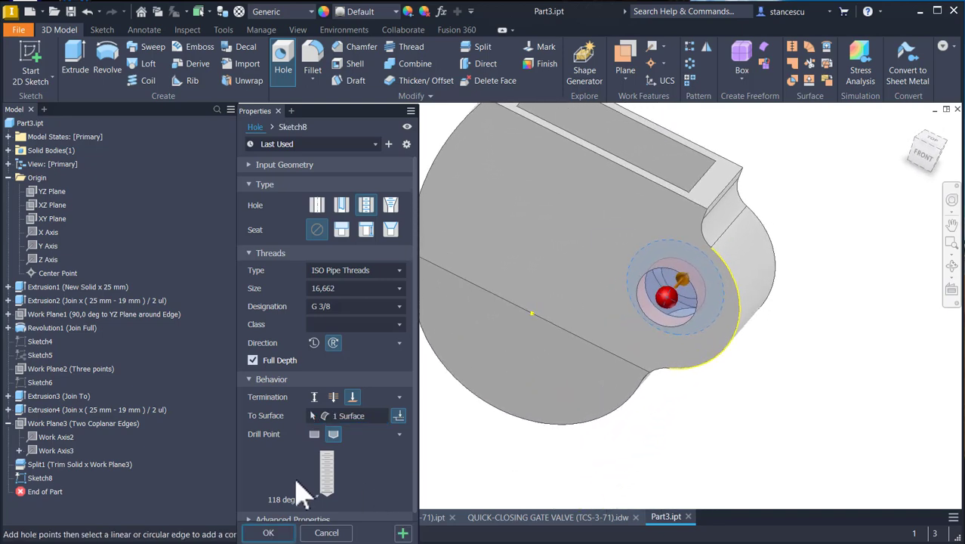
left_click(269, 533)
key("F6")
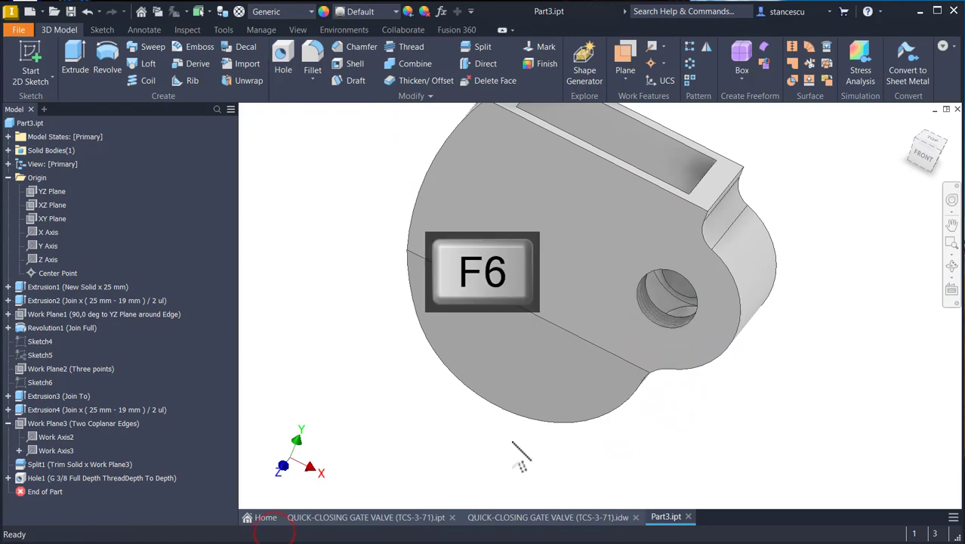
Step: Check the valve's side view in the drawing, and start a sketch on the part's YZ plane with the model sliced at that plane
left_click(504, 517)
key("F5")
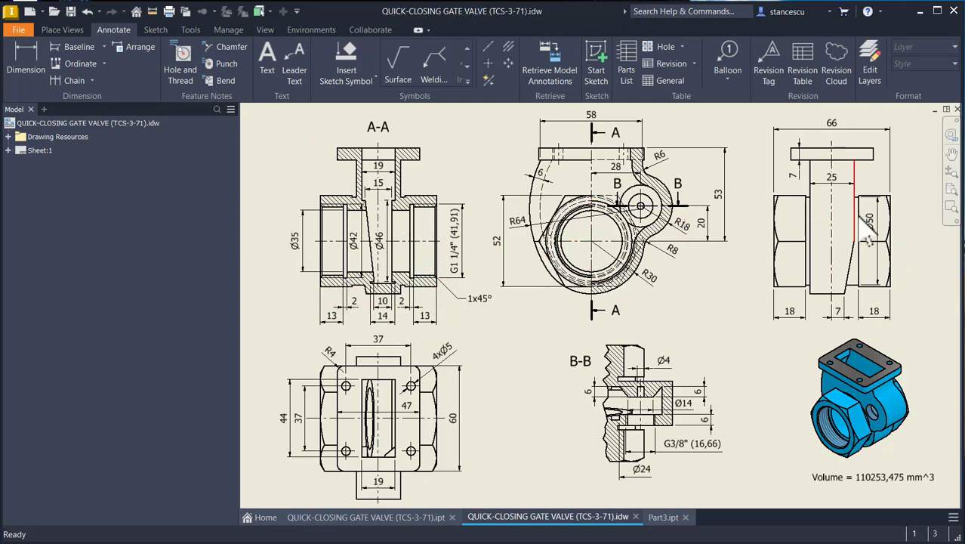
left_click(663, 518)
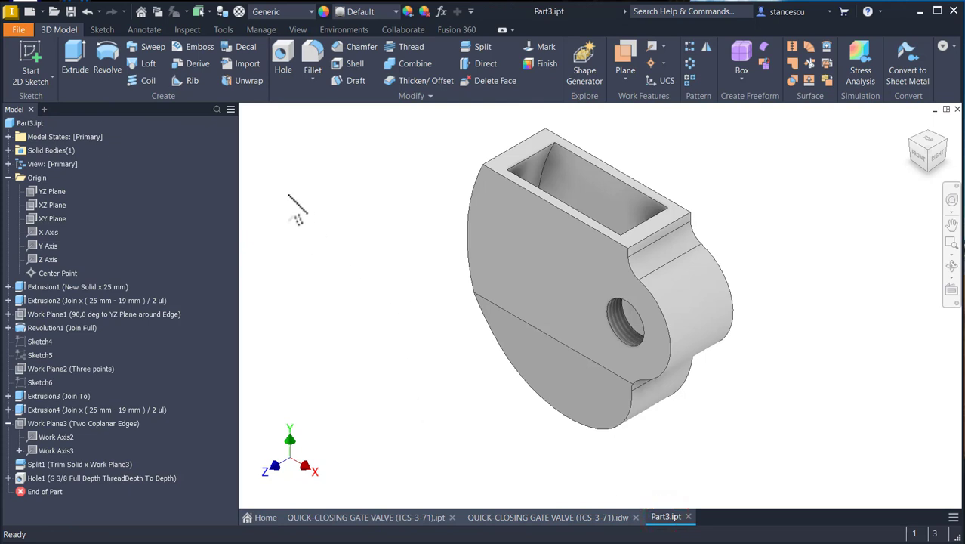
left_click(45, 193)
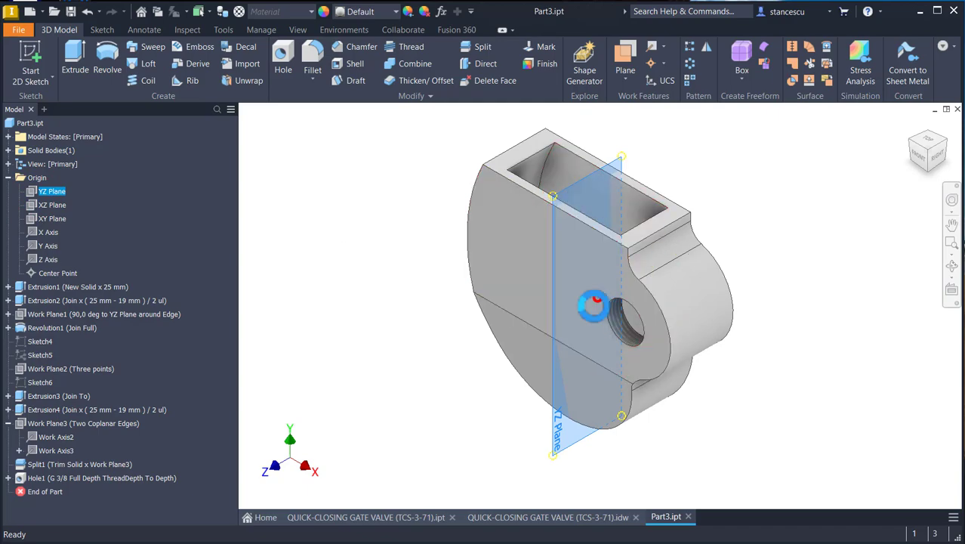
key("s")
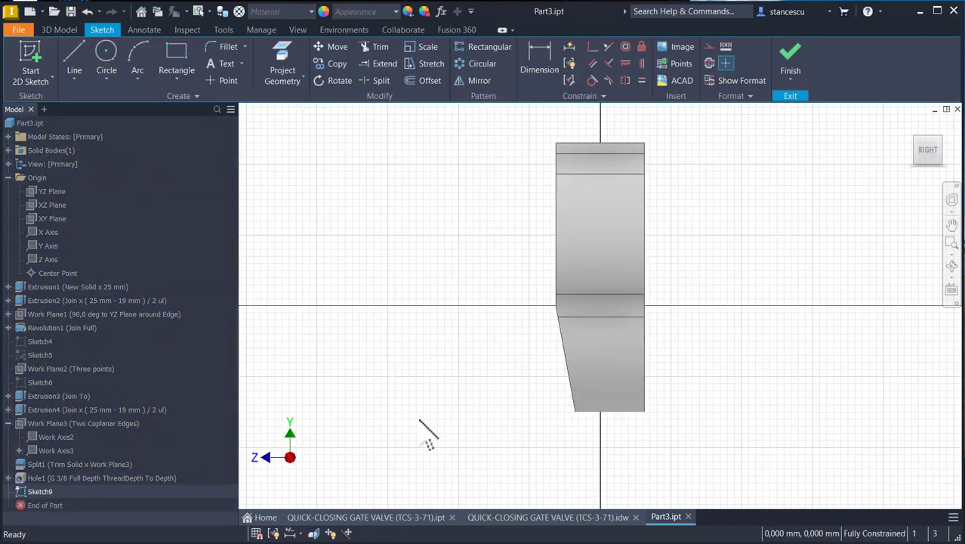
key("F7")
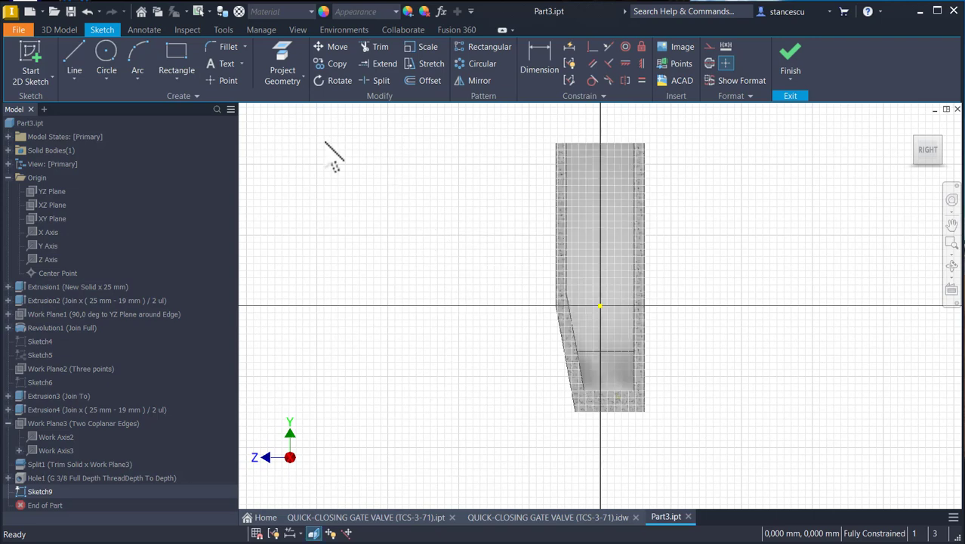
Step: Sketch a horizontal 66 mm centerline across the body and make its midpoint coincident with the origin
left_click(81, 59)
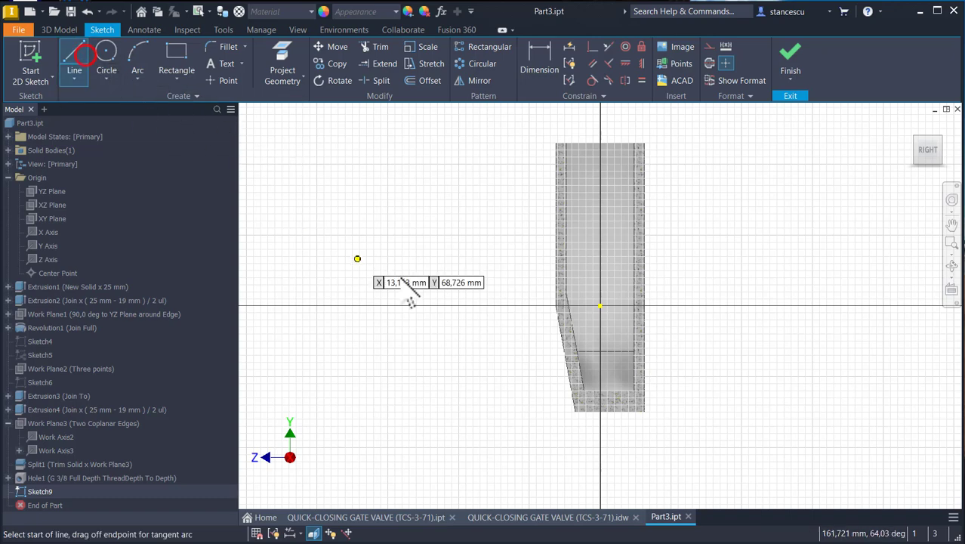
left_click(465, 323)
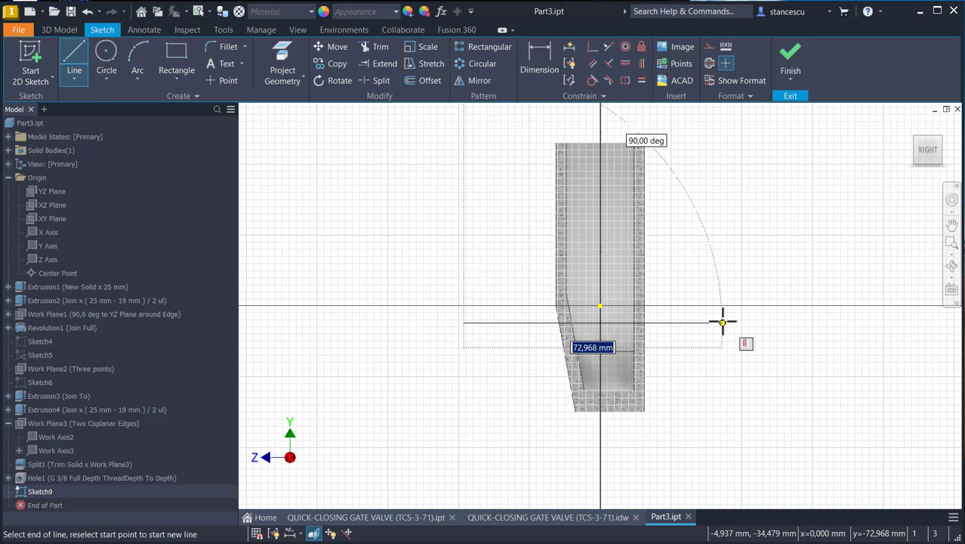
key("Return")
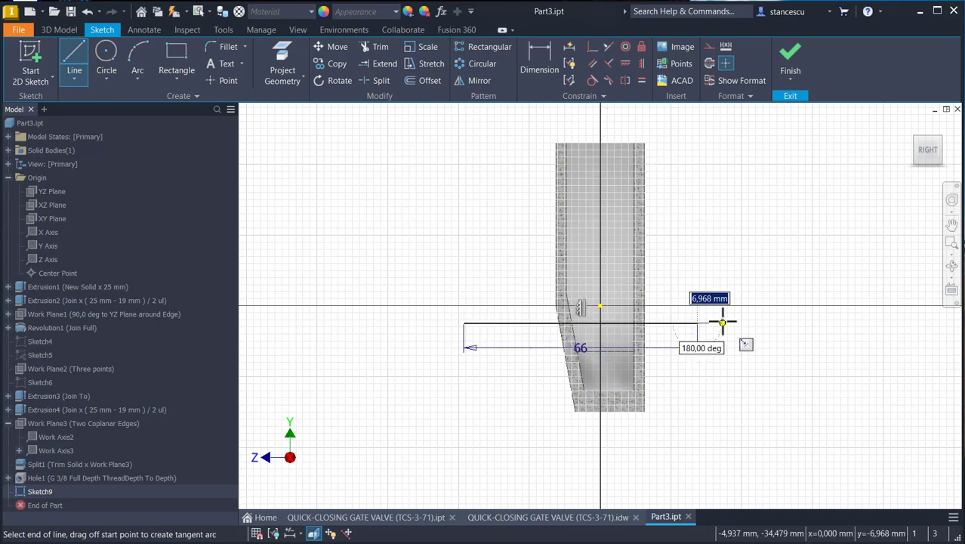
key("Escape")
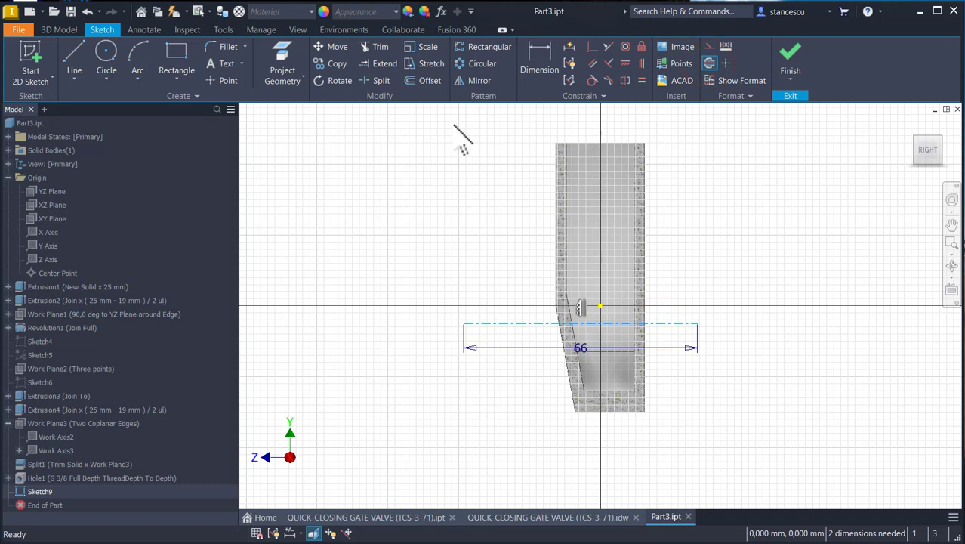
left_click(592, 47)
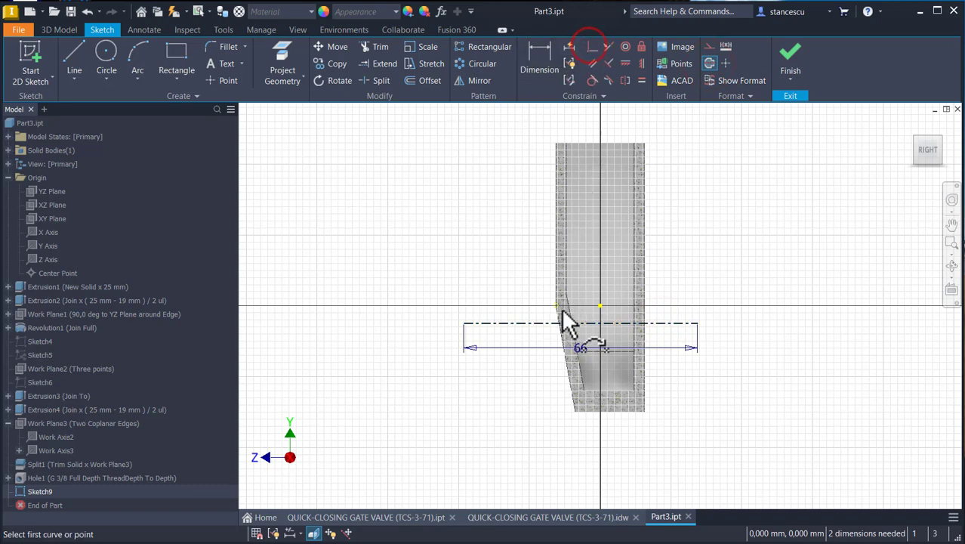
left_click(582, 323)
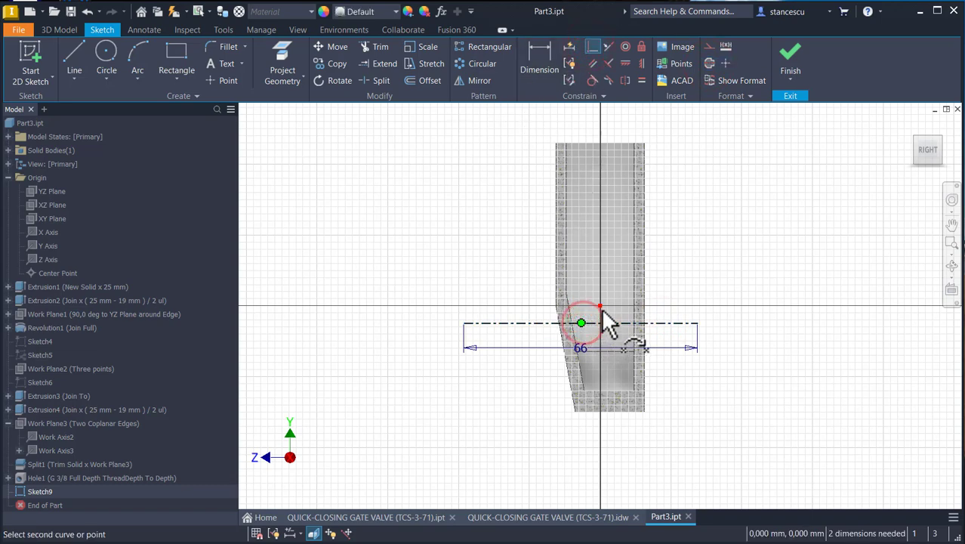
left_click(600, 306)
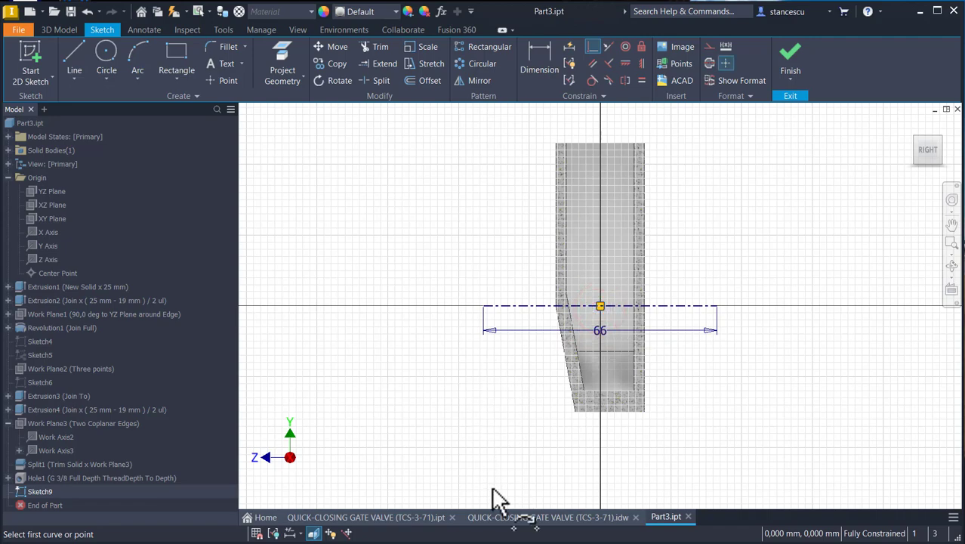
Step: Examine the lower part of section A-A in the drawing for the seat groove and bore profile, and return to the part
left_click(495, 519)
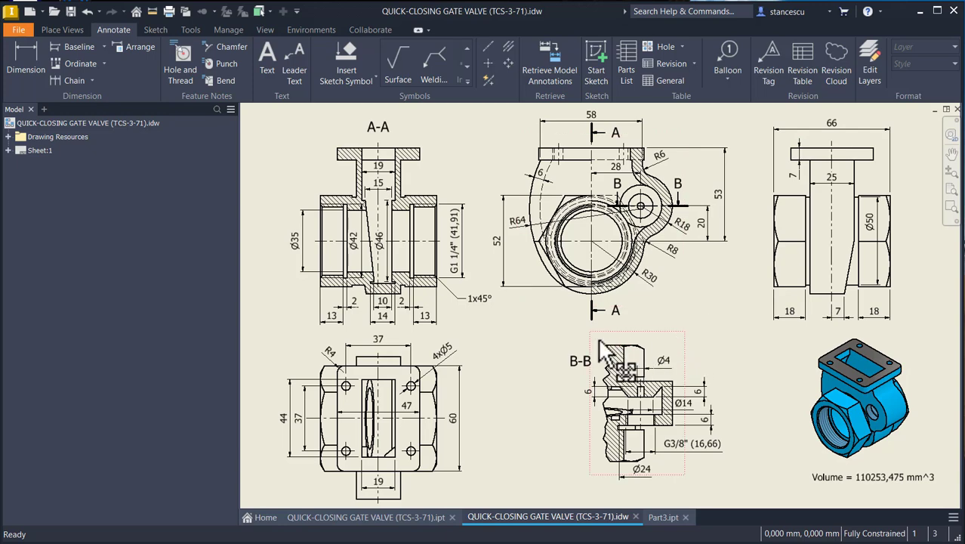
scroll(370, 290, "up", 3)
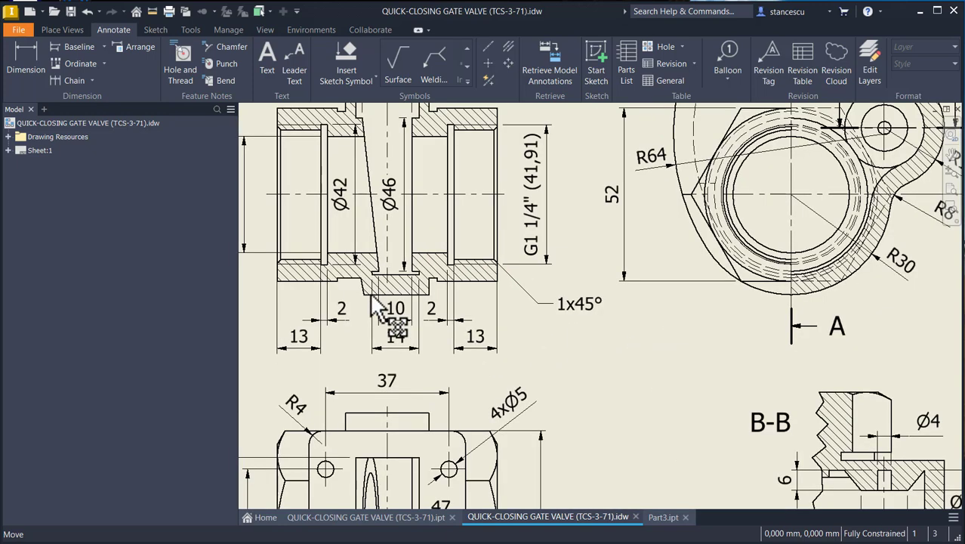
scroll(377, 270, "up", 6)
scroll(390, 276, "down", 3)
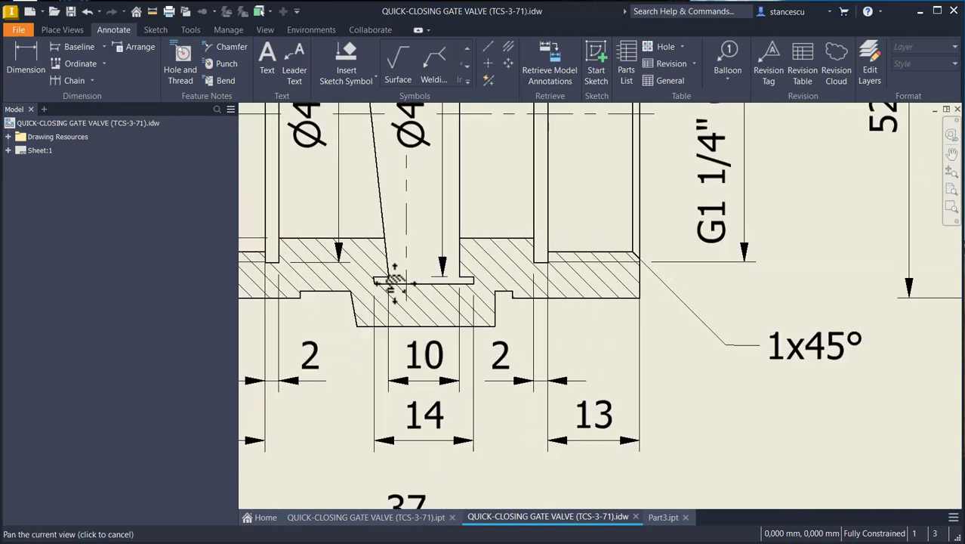
middle_click_drag(392, 277, 441, 389)
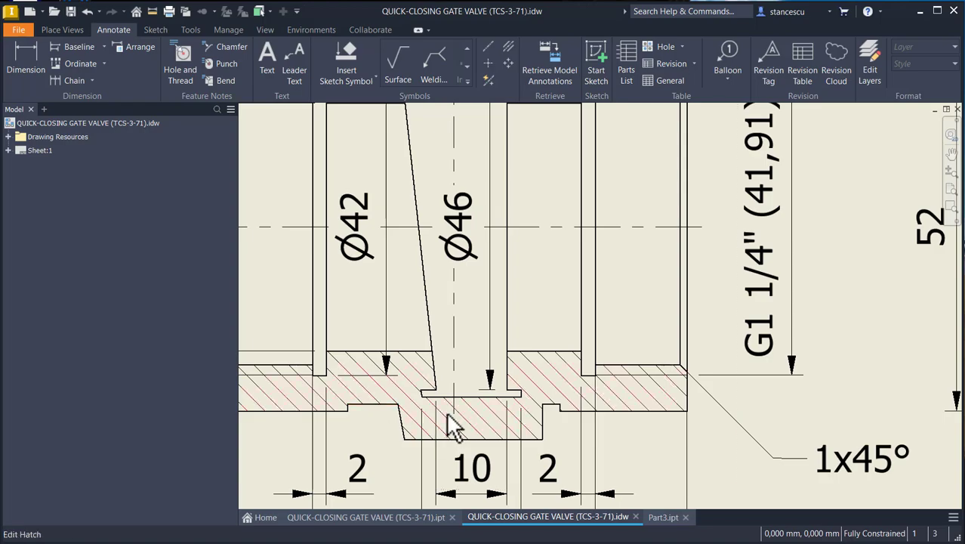
scroll(457, 426, "down", 3)
scroll(457, 414, "down", 5)
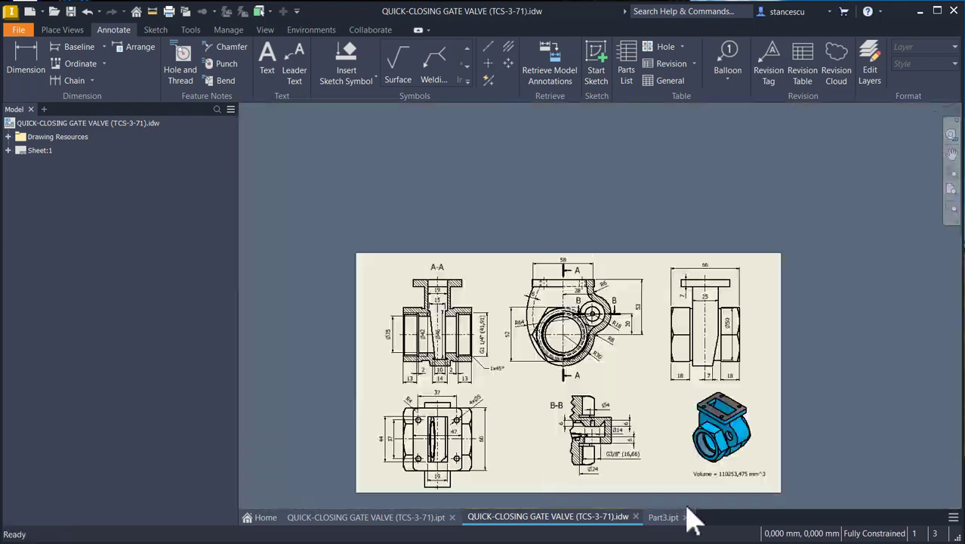
left_click(654, 518)
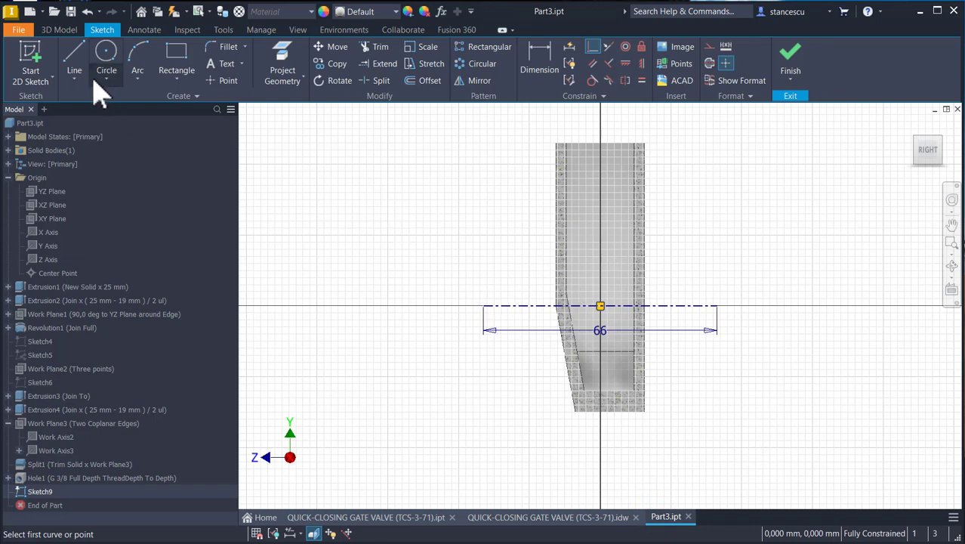
Step: Sketch a stepped line profile about 40 mm deep below the centerline, joining its two ends, with a raised two-level middle section
left_click(74, 59)
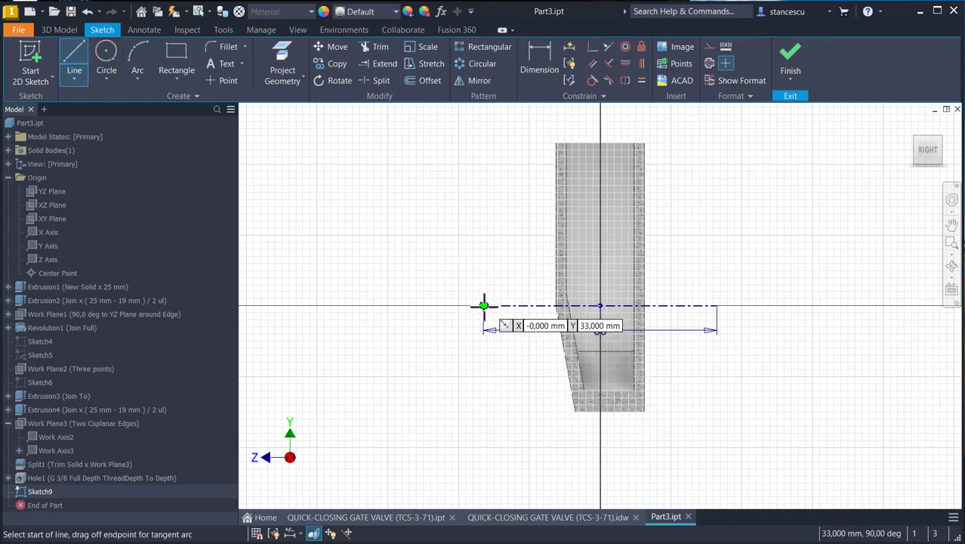
left_click(483, 305)
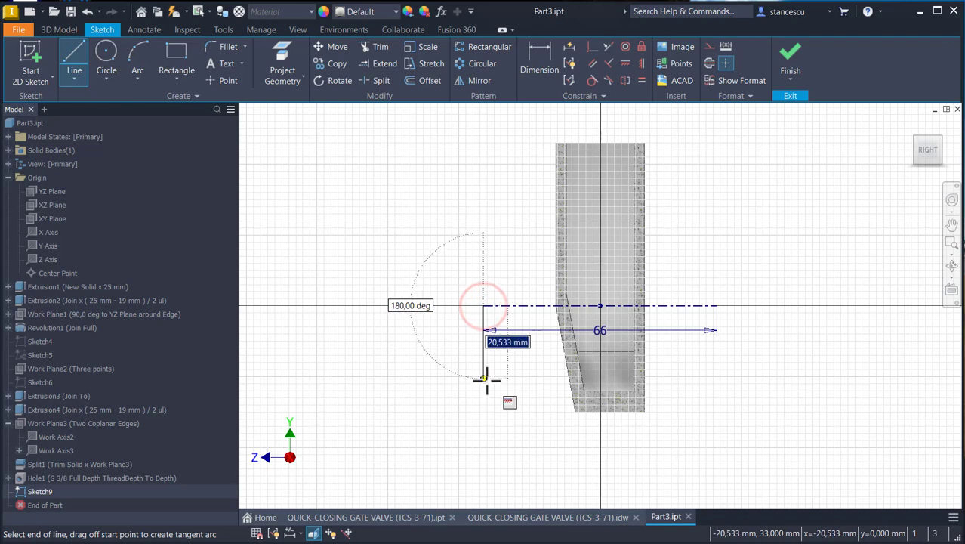
left_click(484, 448)
left_click(549, 448)
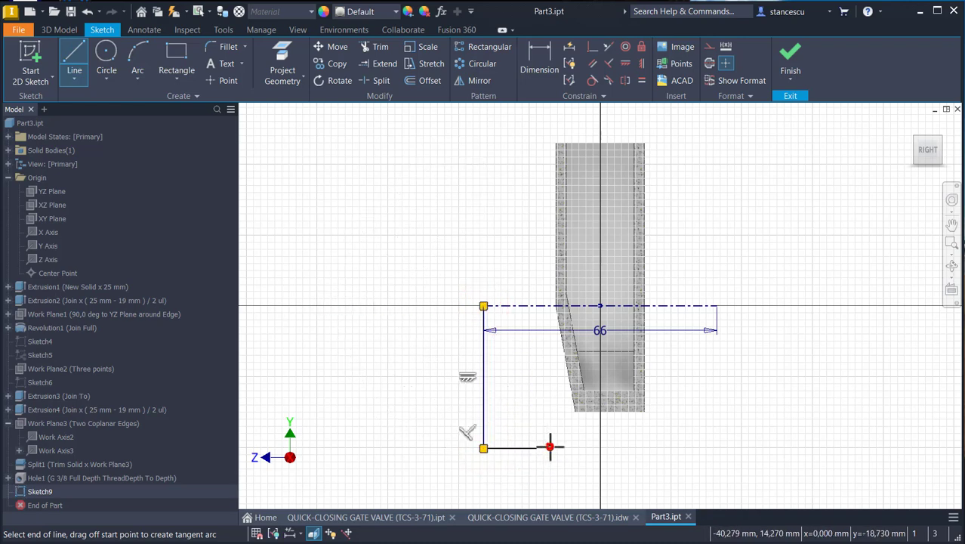
left_click(549, 383)
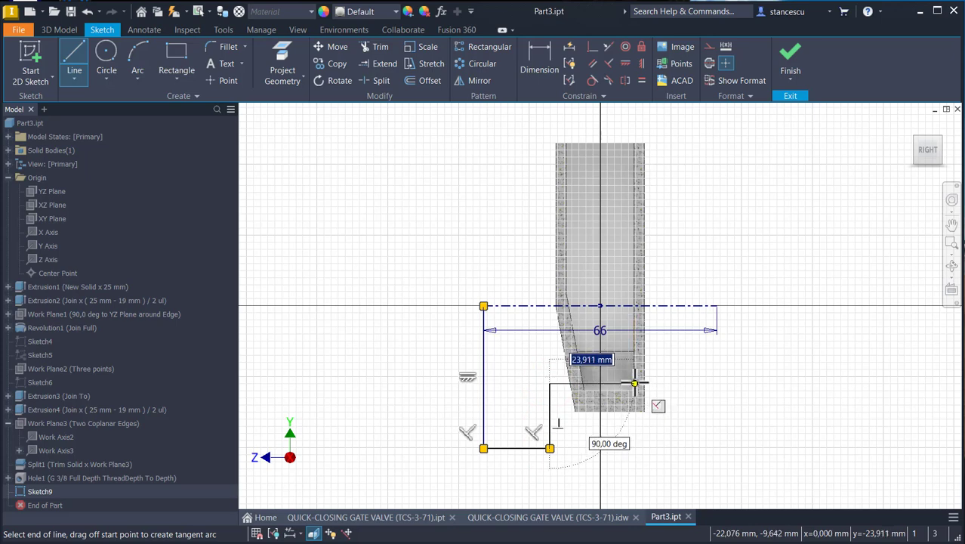
left_click(625, 383)
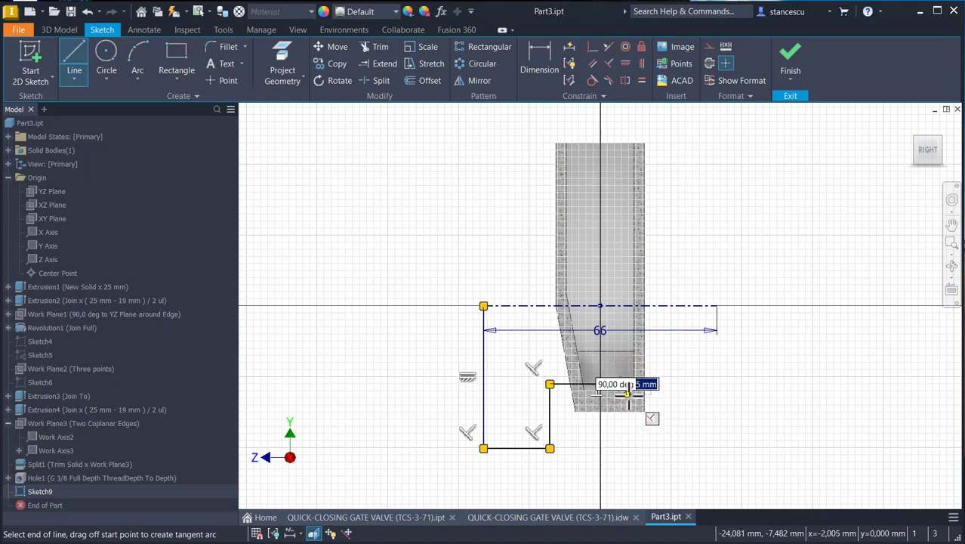
left_click(627, 400)
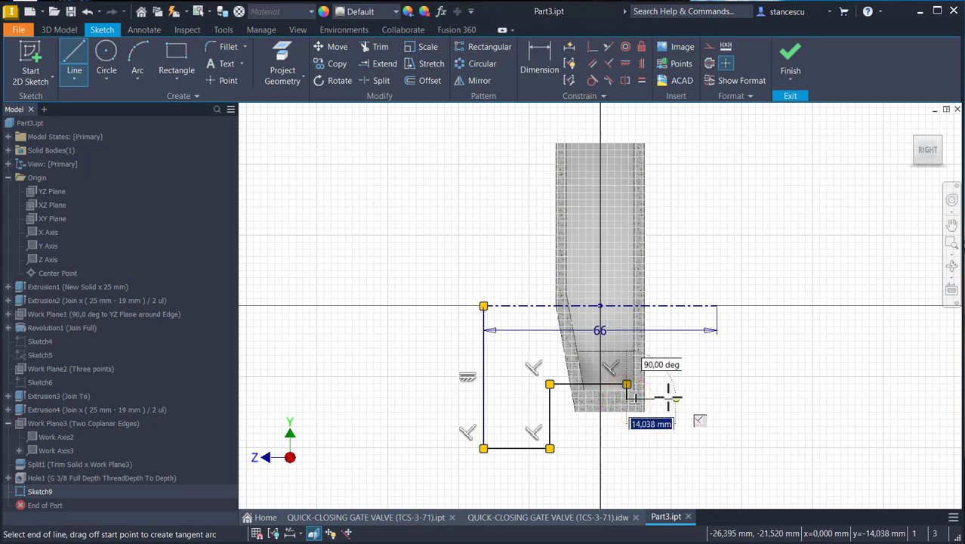
left_click(656, 398)
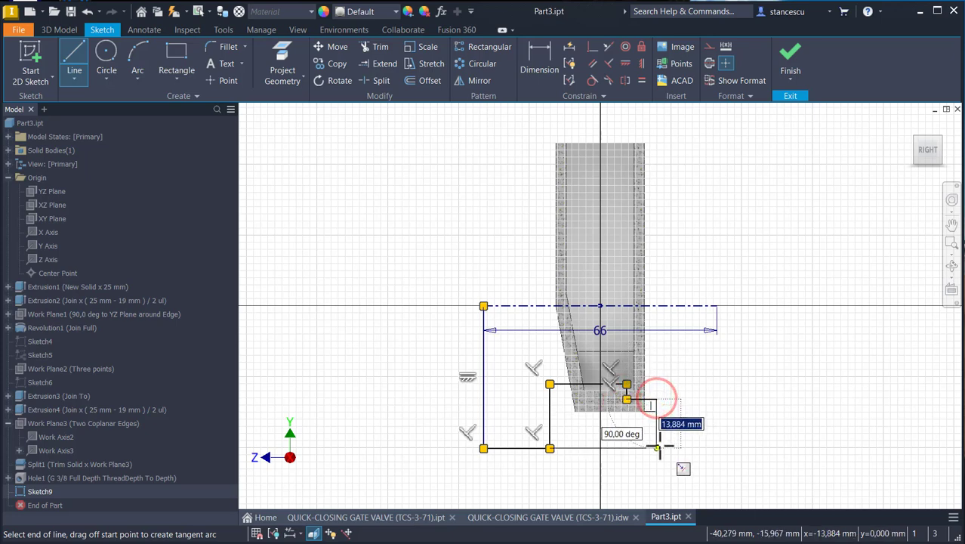
left_click(657, 448)
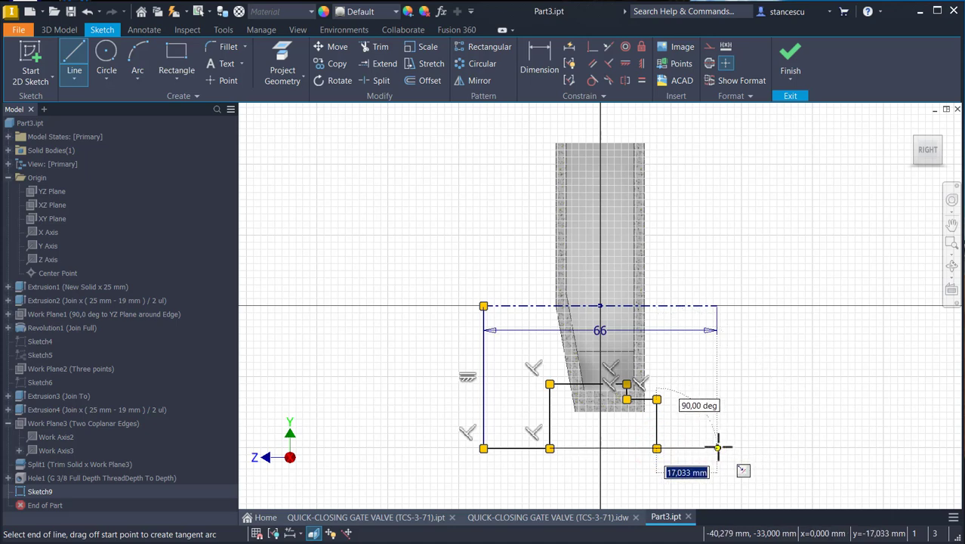
left_click(718, 447)
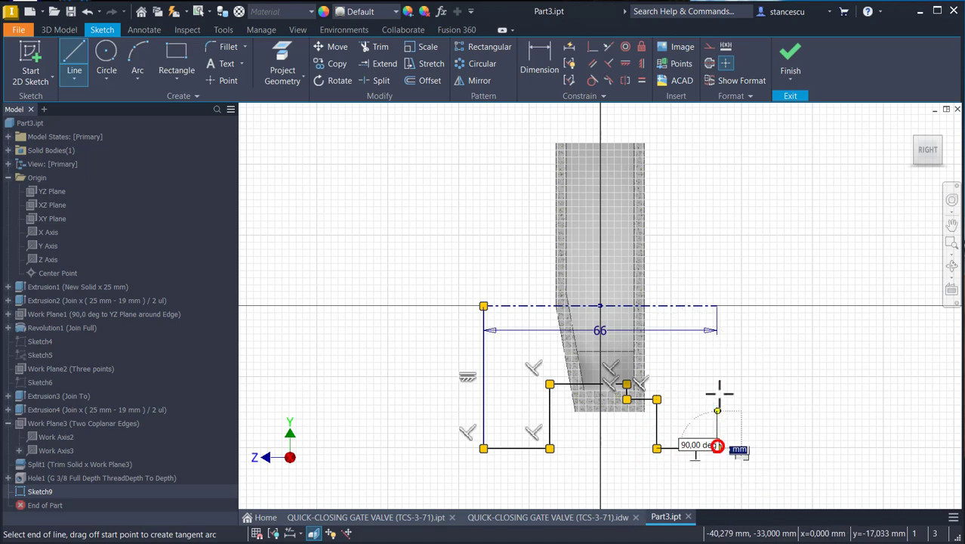
left_click(717, 306)
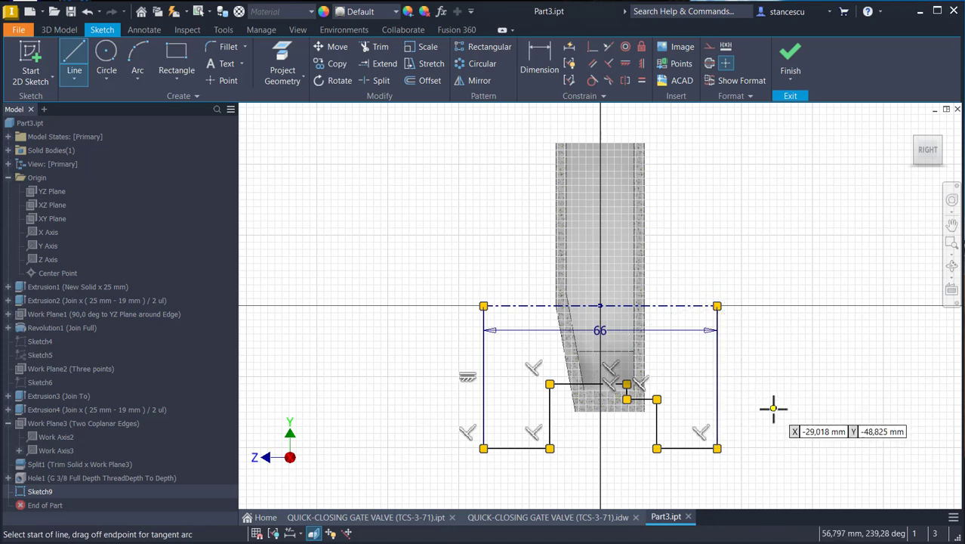
key("Escape")
Step: Project the cavity's straight inner edge, opposite the tapered wall, into the sketch
scroll(693, 414, "up", 3)
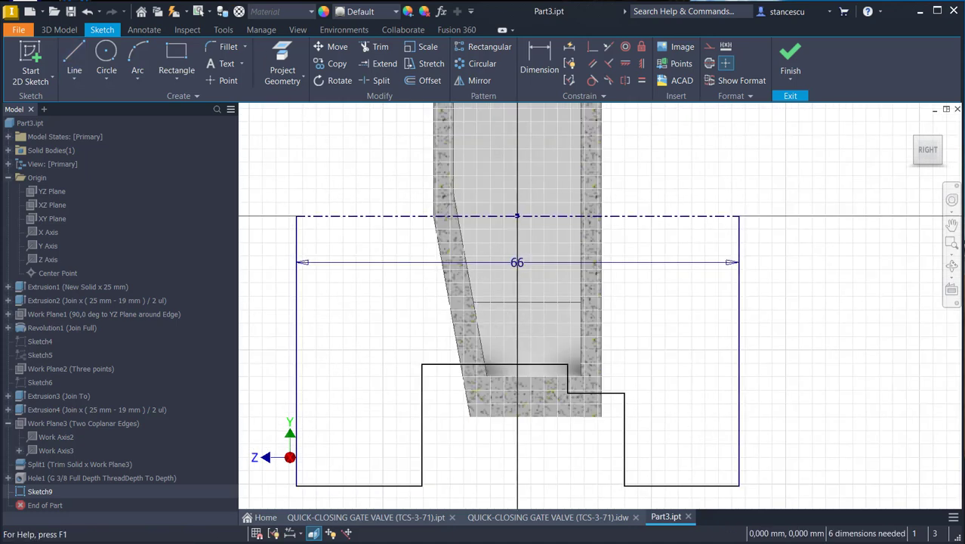
left_click(283, 71)
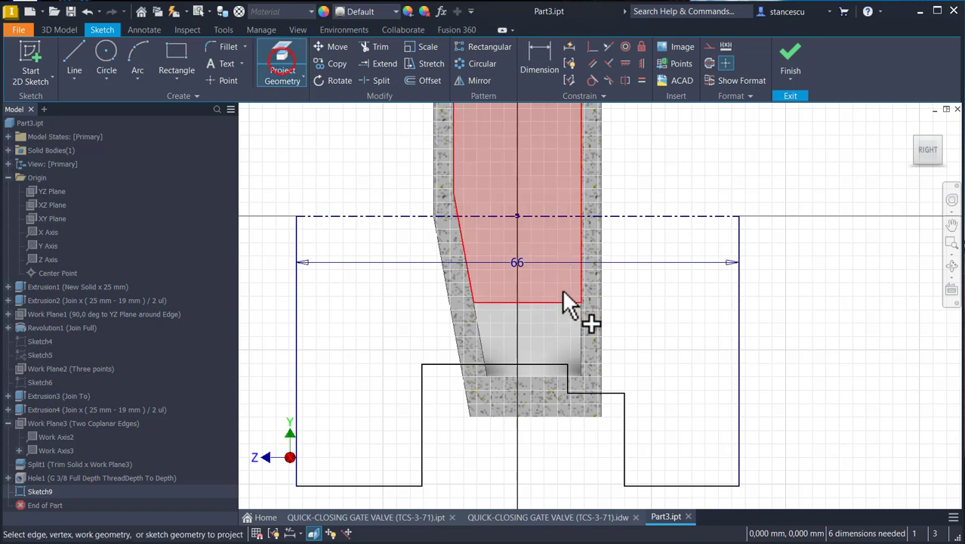
left_click(584, 347)
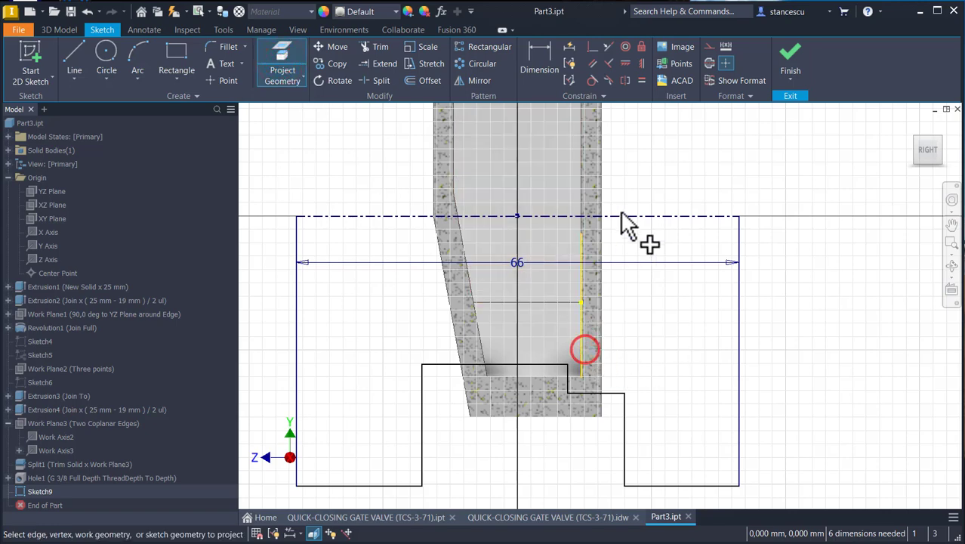
Step: Make the profile's short vertical step line collinear with the projected inner wall edge of the body
left_click(609, 48)
left_click(569, 374)
left_click(580, 362)
middle_click_drag(680, 367, 727, 325)
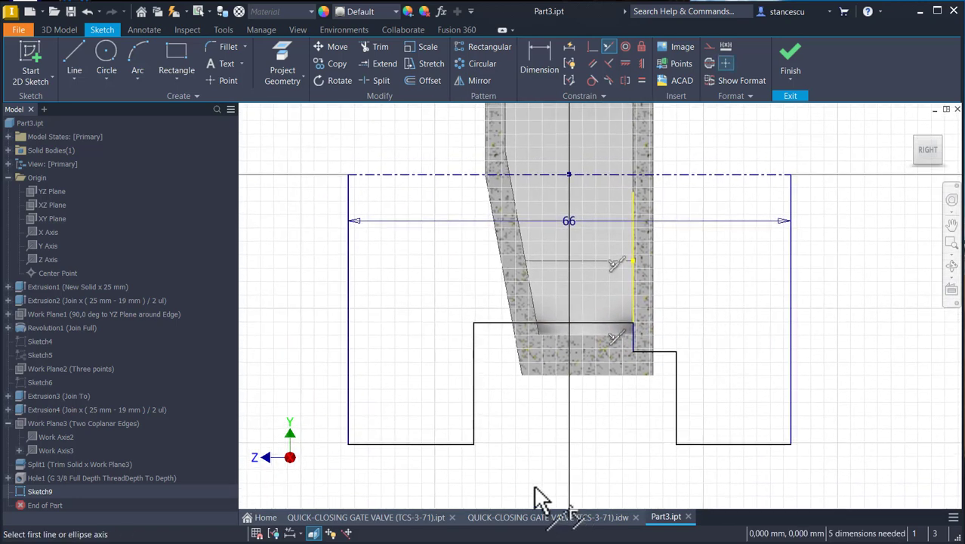
key("Escape")
Step: Move the 66 mm dimension above the profile and dimension the profile's lower left horizontal edge at 18 mm
mouse_move(570, 227)
left_mouse_down()
mouse_move(706, 184)
mouse_move(693, 145)
left_mouse_up()
left_click(541, 58)
left_click(391, 442)
left_click(393, 476)
type("18")
key("Return")
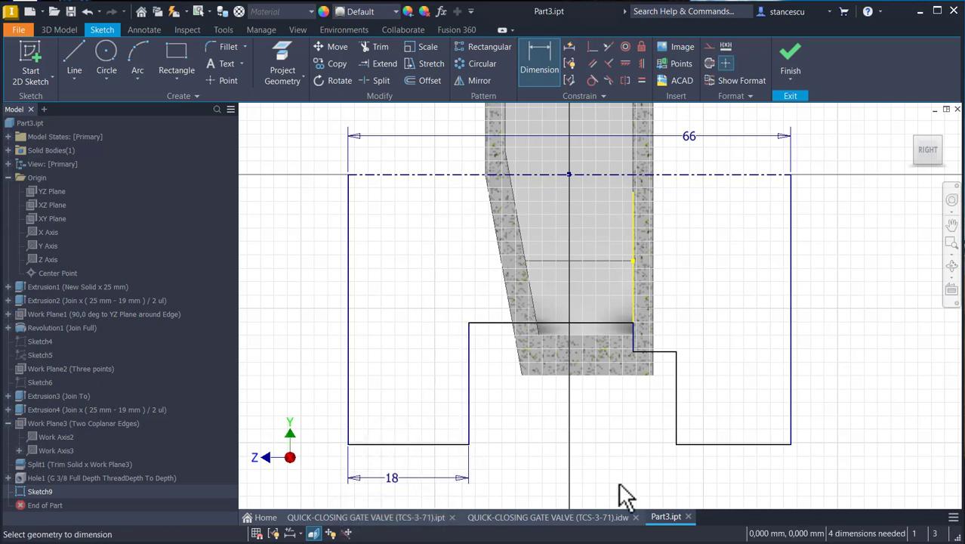
Step: Dimension the profile's lower right horizontal edge at 18 mm
left_click(739, 445)
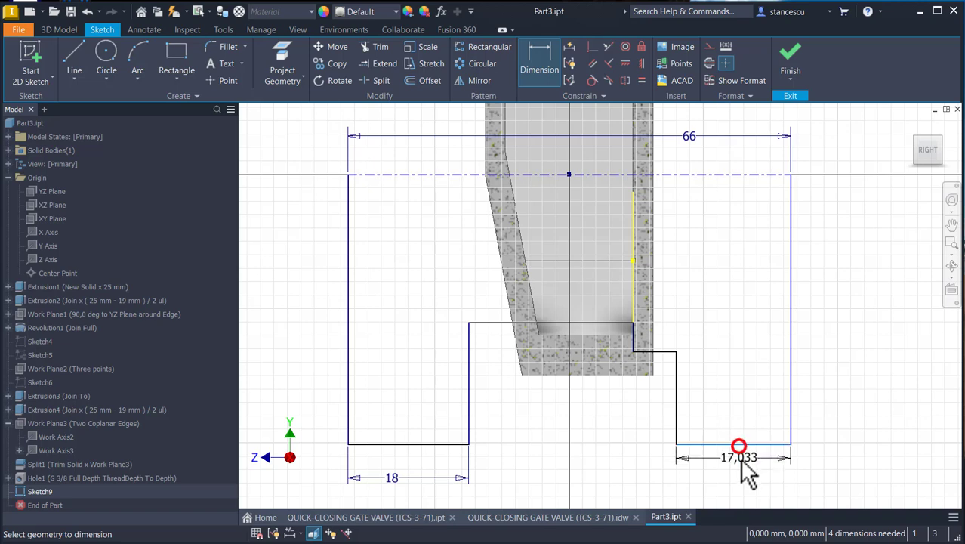
left_click(737, 472)
type("1")
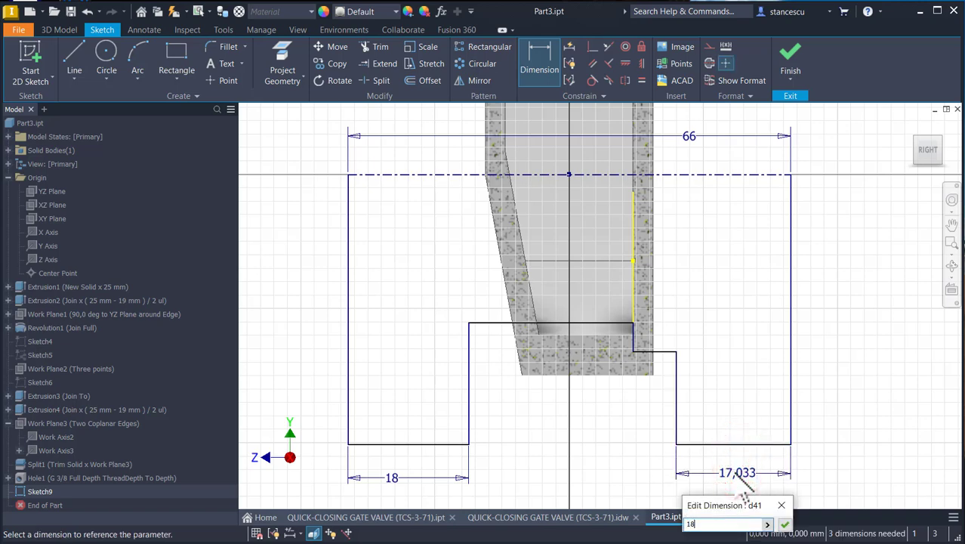
type("8")
key("Return")
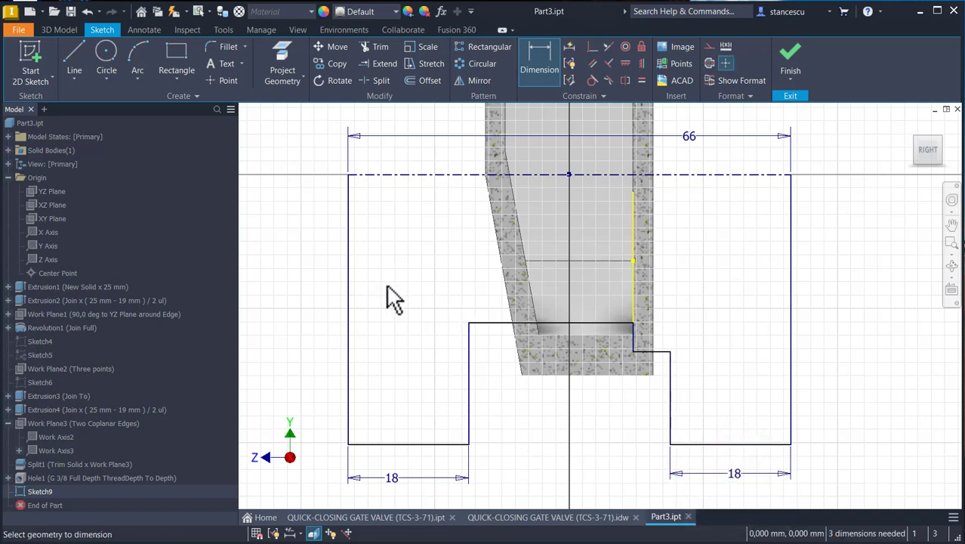
Step: Add a diameter dimension of 65 mm between the profile's lower left edge and the centerline
left_click(400, 444)
left_click(412, 175)
left_click(305, 278)
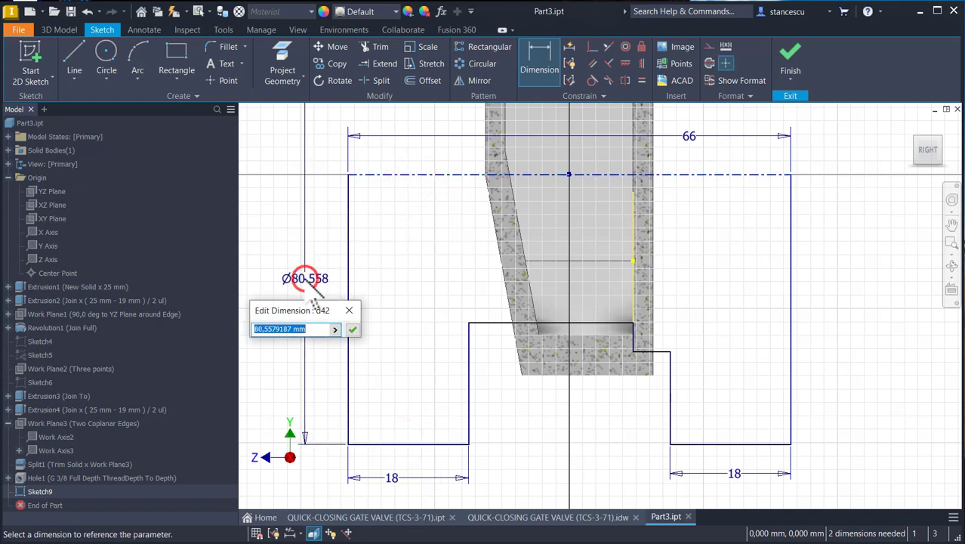
type("65")
key("Return")
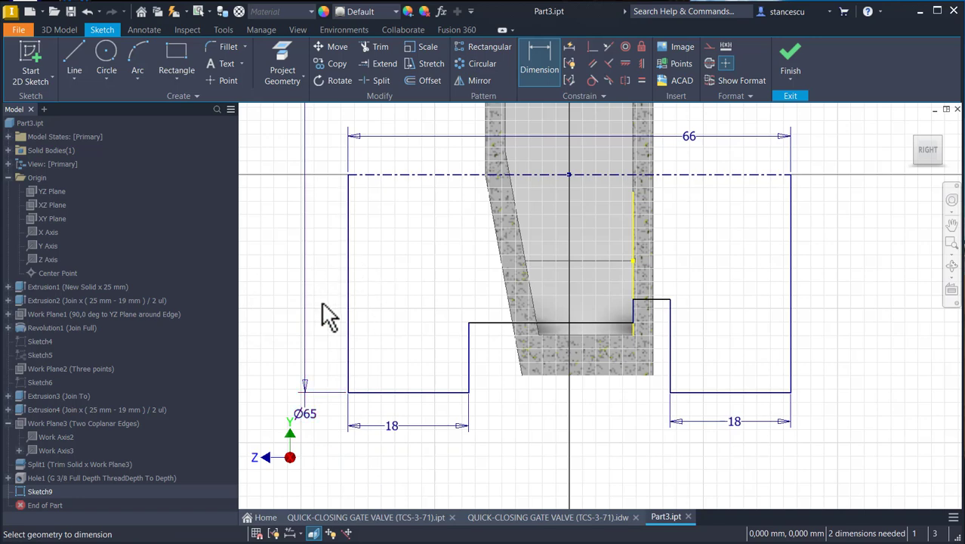
Step: Add a diameter dimension of 46 mm between the profile's long middle edge and the centerline
left_click(487, 323)
left_click(427, 174)
left_click(392, 264)
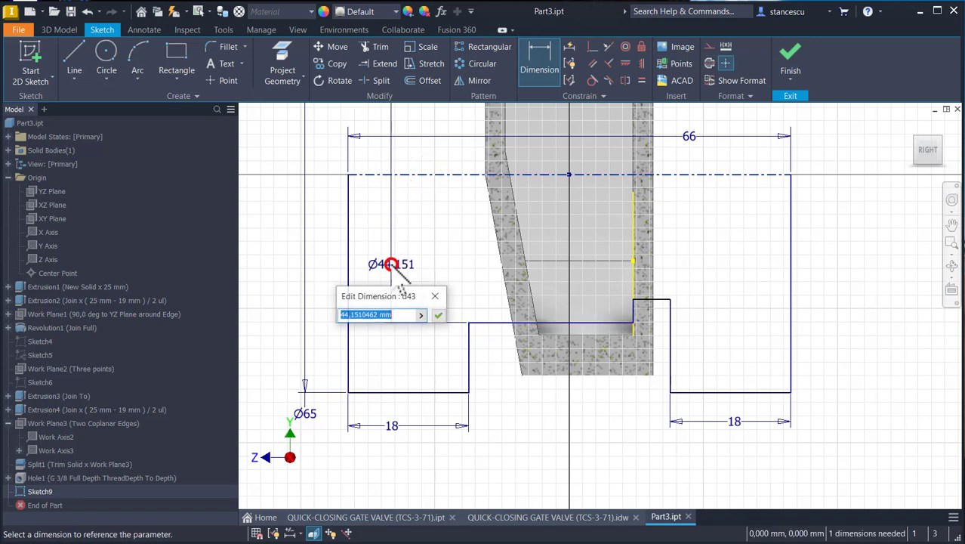
key("Return")
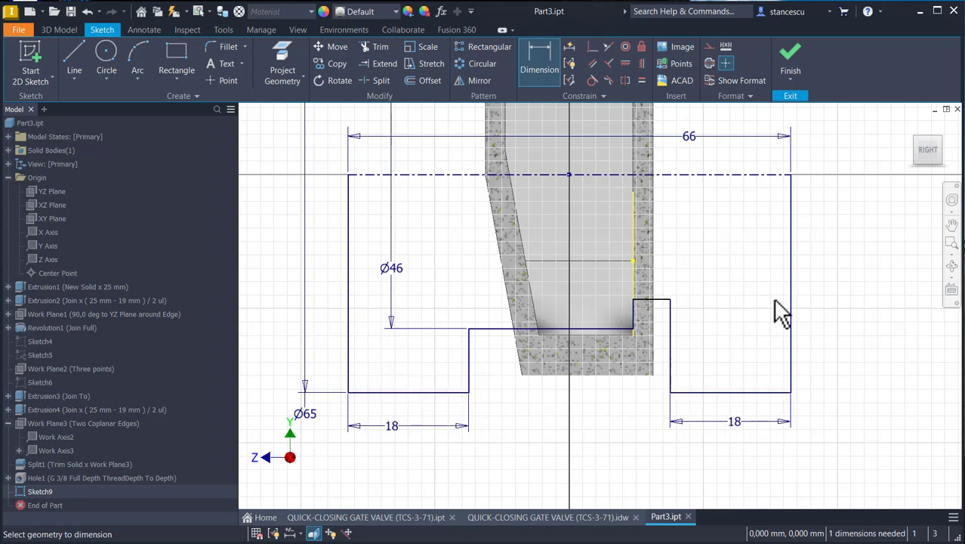
Step: Add a diameter dimension of 50 mm between the short step edge and the centerline, and finish the sketch
left_click(657, 300)
left_click(732, 176)
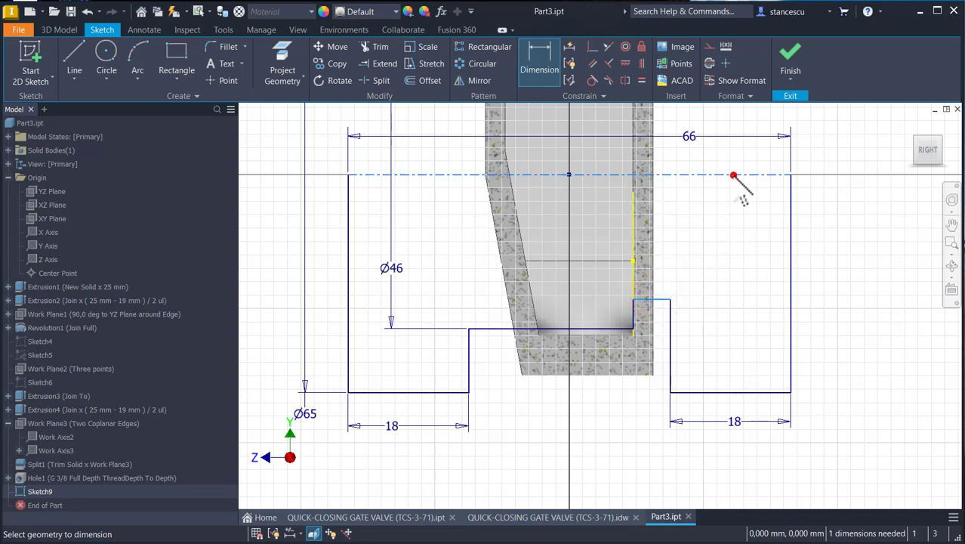
left_click(740, 267)
type("5")
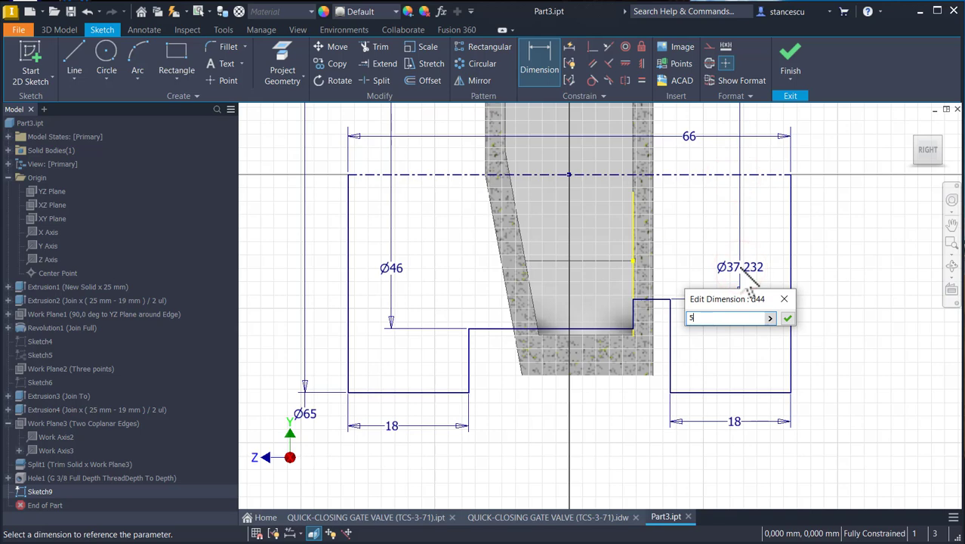
type("0")
key("Return")
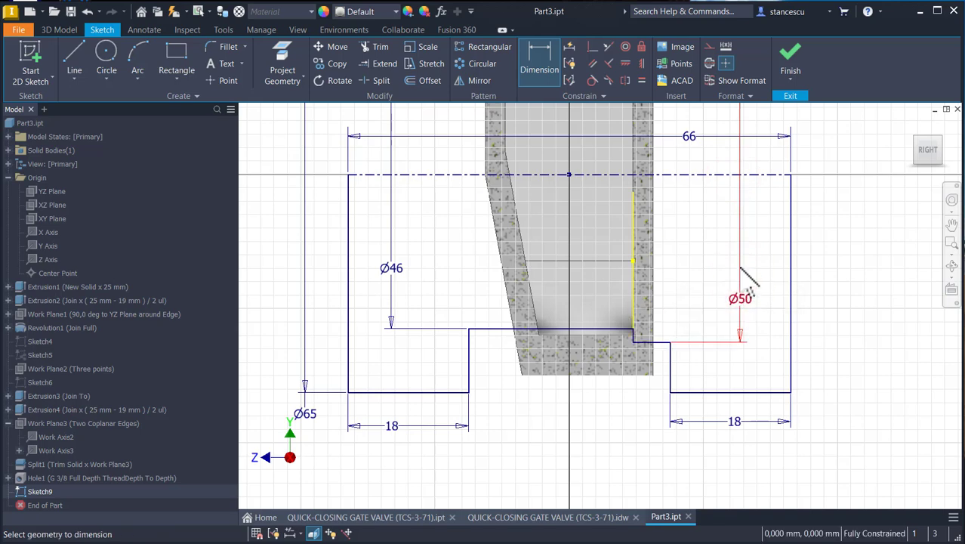
left_click(790, 54)
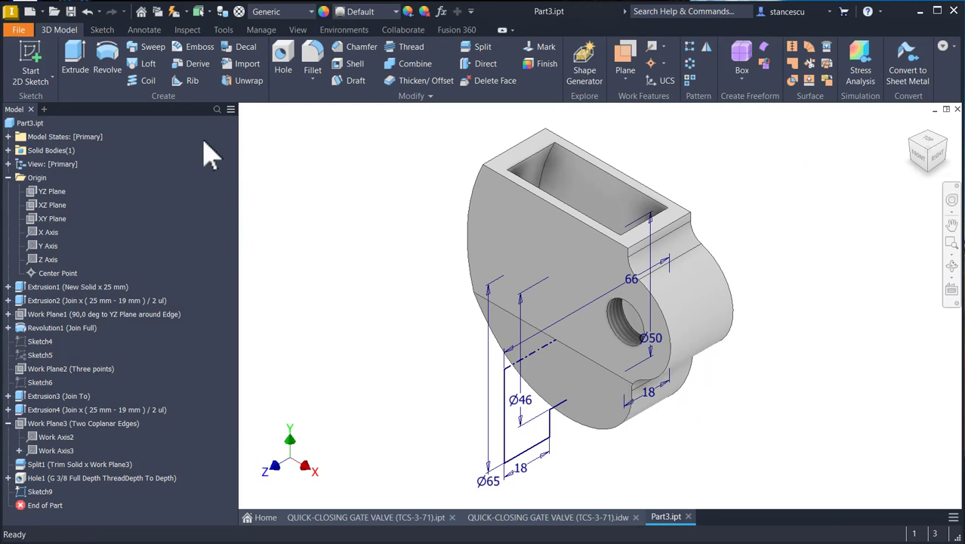
Step: Revolve the sketched profile a full 360° about its centerline as a new solid body
left_click(107, 57)
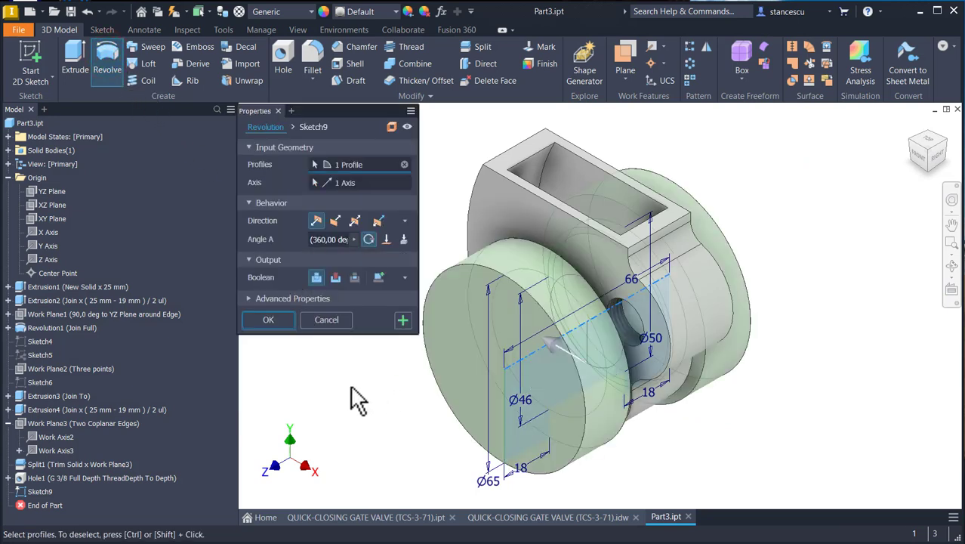
left_click(377, 278)
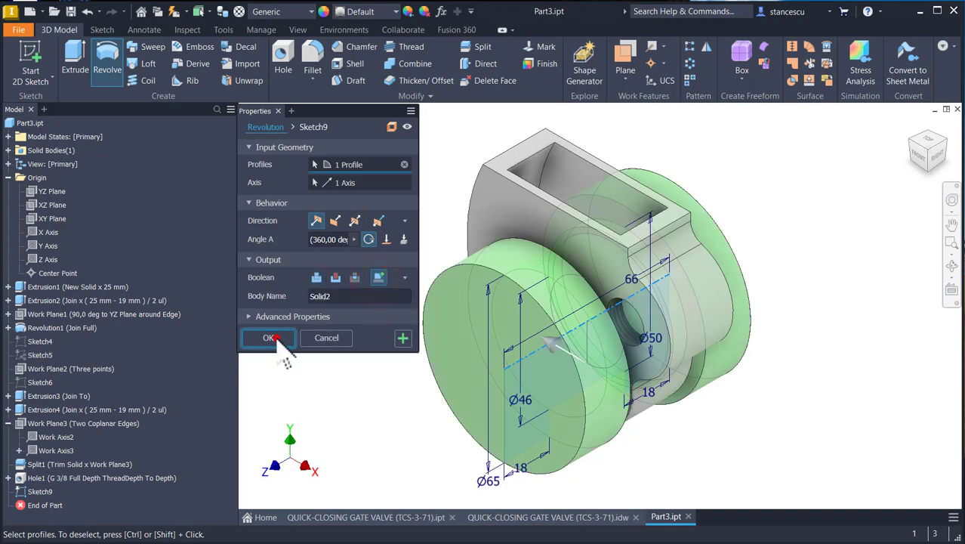
left_click(269, 338)
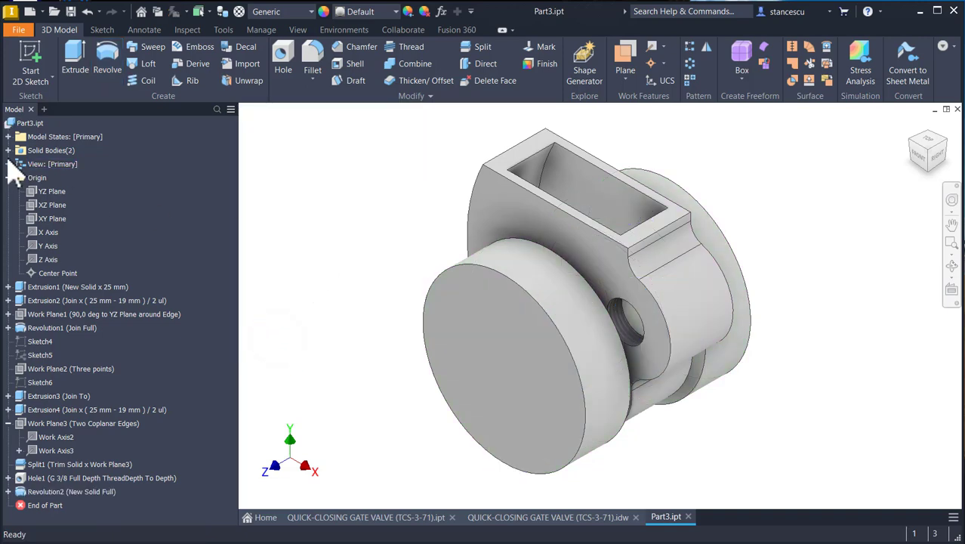
Step: Change the body appearance of Solid2 to Orange in its properties
left_click(8, 150)
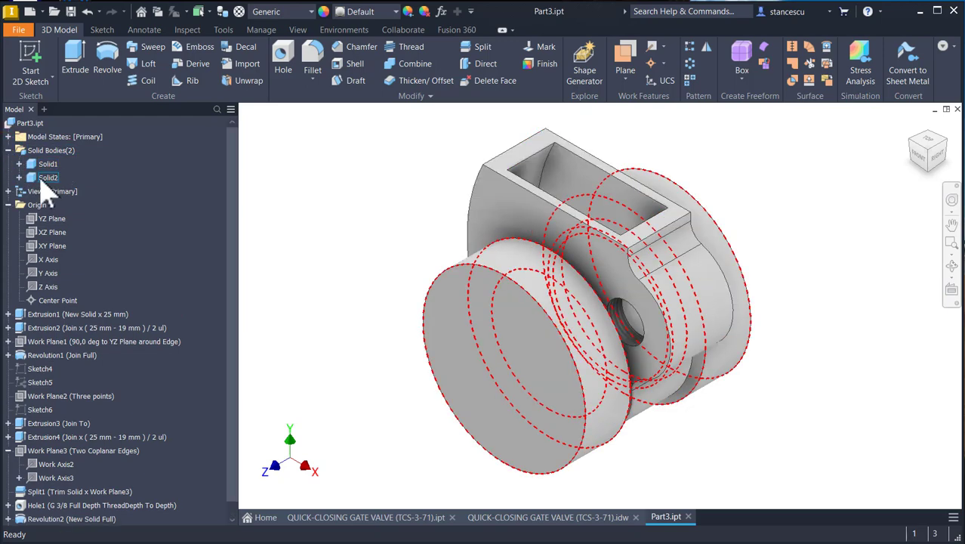
right_click(43, 181)
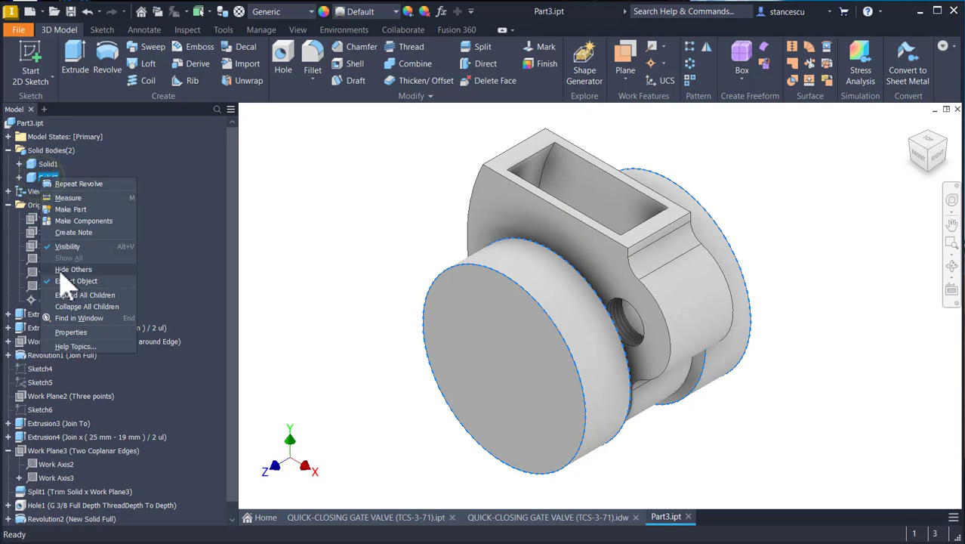
left_click(71, 332)
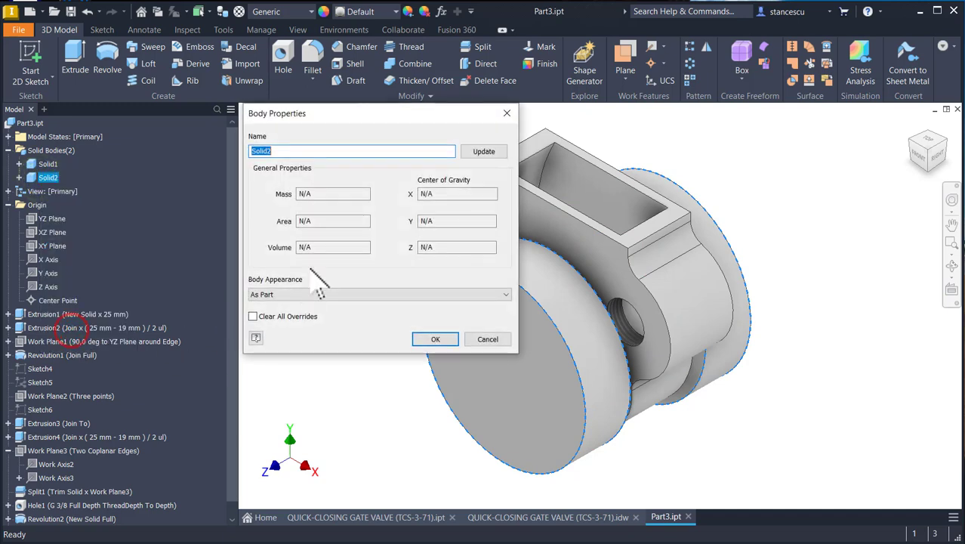
left_click(295, 294)
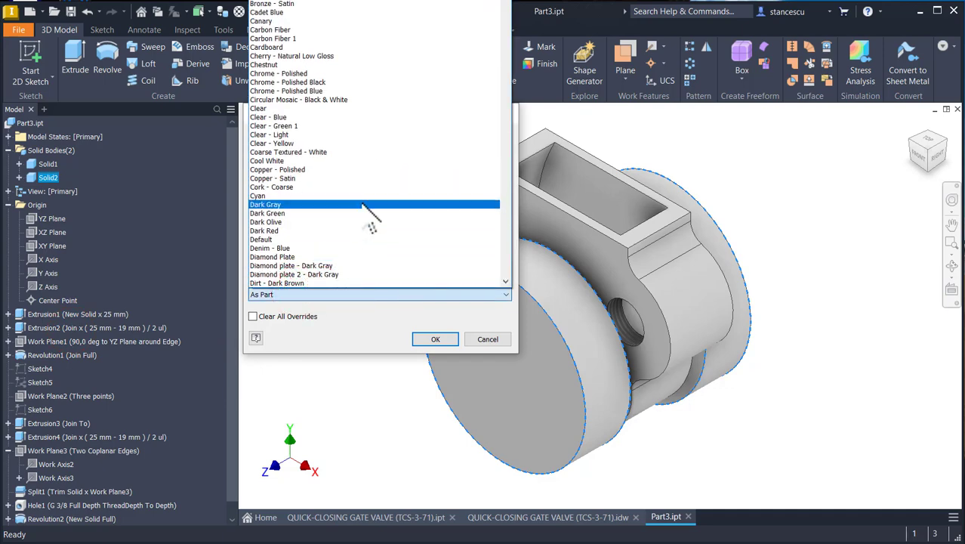
scroll(370, 216, "down", 20)
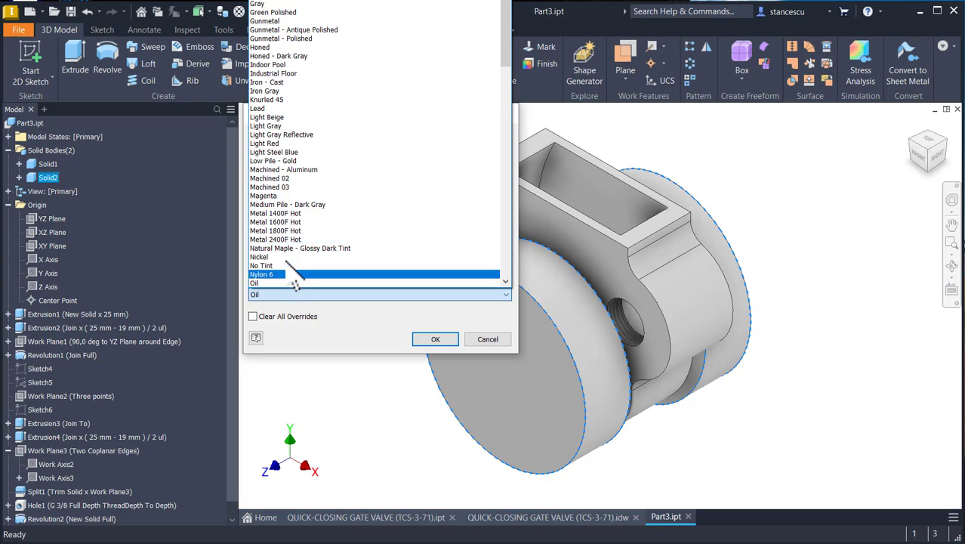
scroll(286, 267, "down", 4)
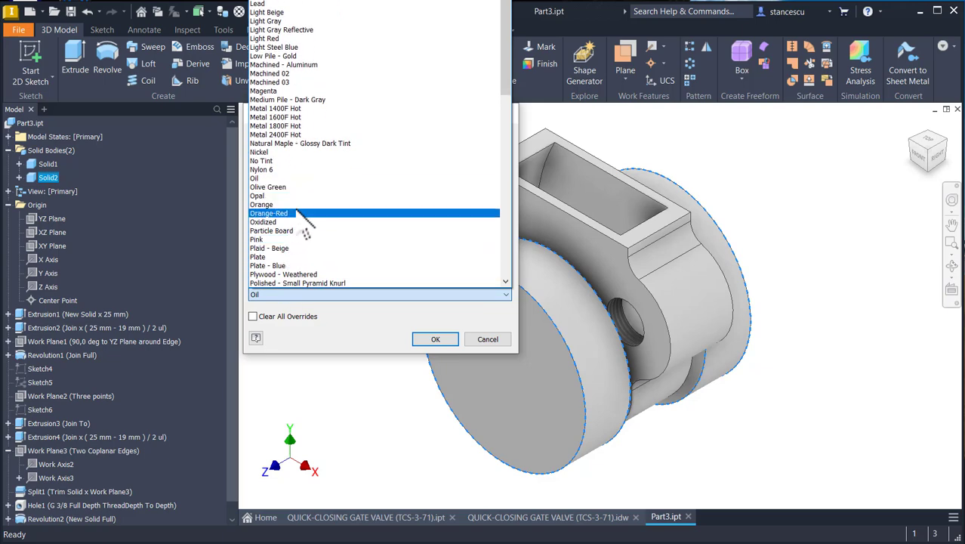
left_click(291, 204)
left_click(423, 339)
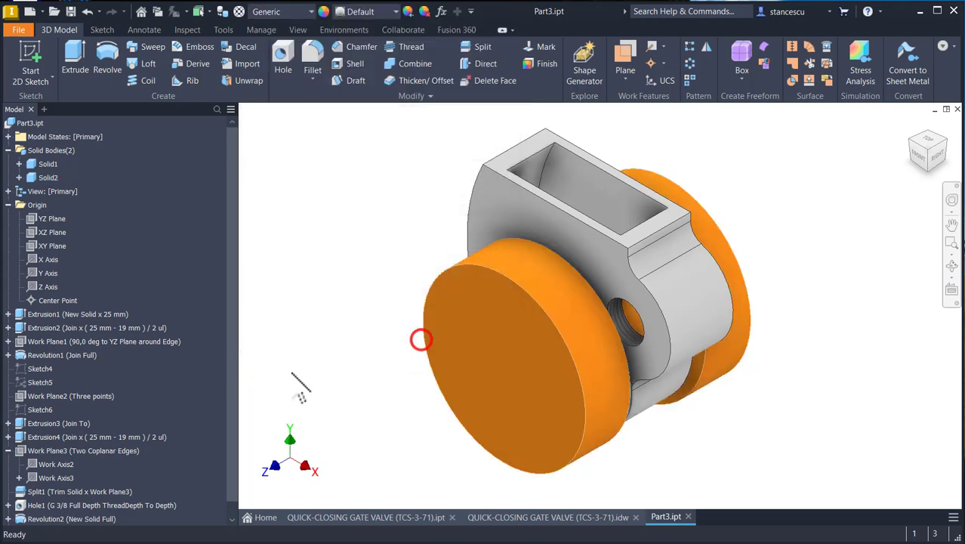
Step: Inspect the two bodies, then switch to the QUICK-CLOSING GATE VALVE (TCS-3-71).idw drawing and examine the bore dimensions in the section view
middle_click_drag(296, 391, 810, 286, "shift")
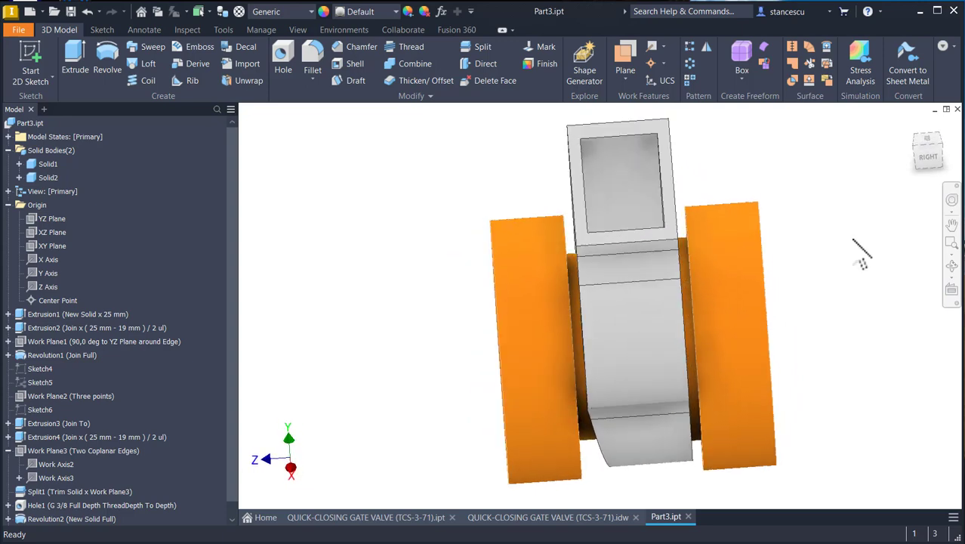
key("F6")
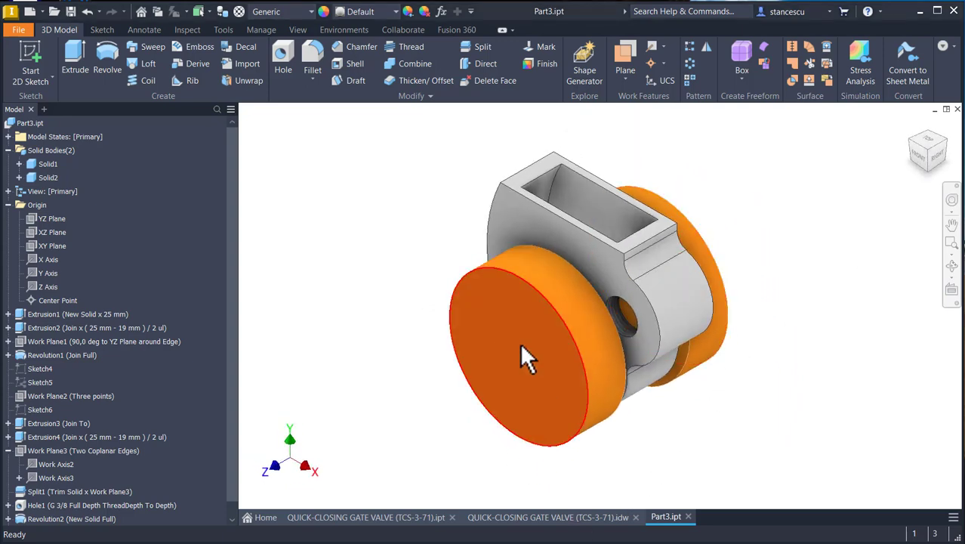
left_click(518, 519)
scroll(338, 277, "up", 3)
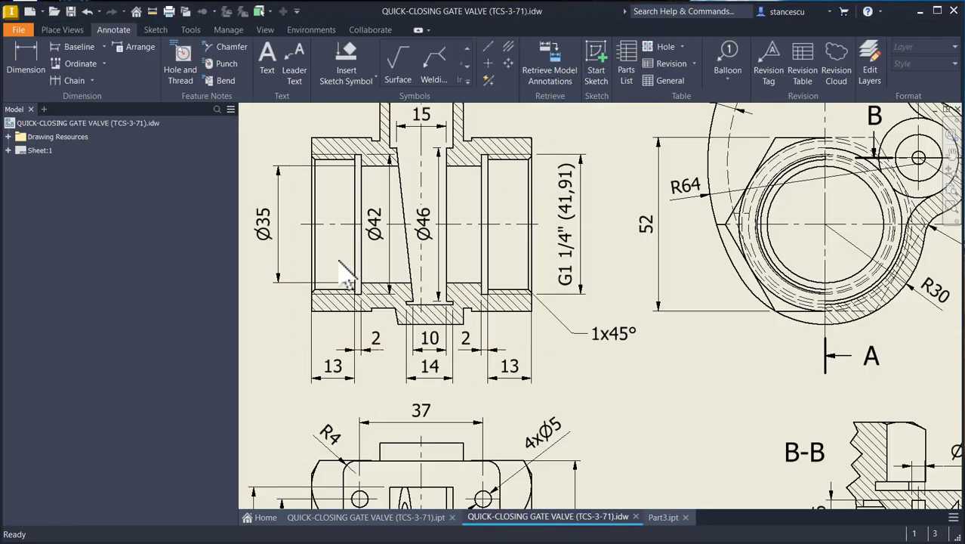
scroll(436, 290, "up", 3)
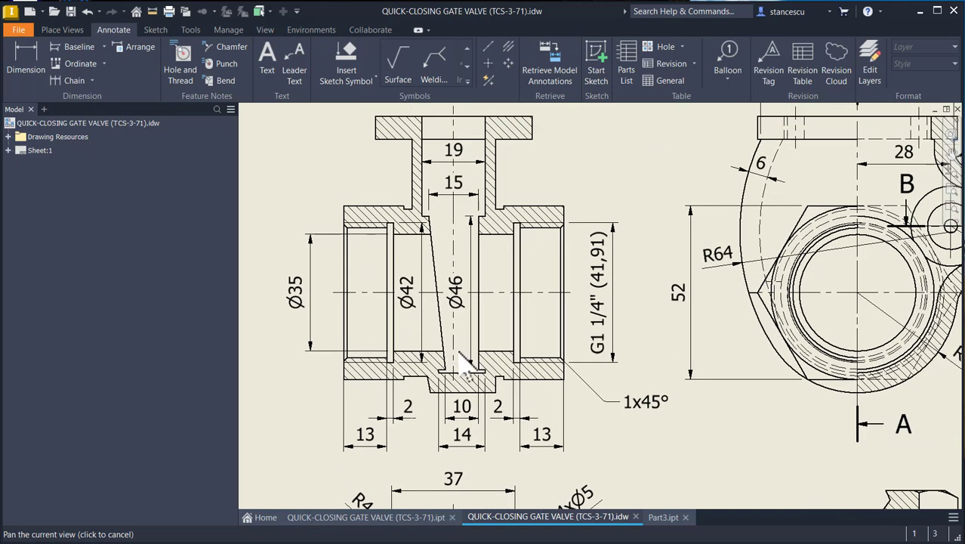
scroll(514, 297, "down", 3)
middle_click_drag(515, 296, 552, 330)
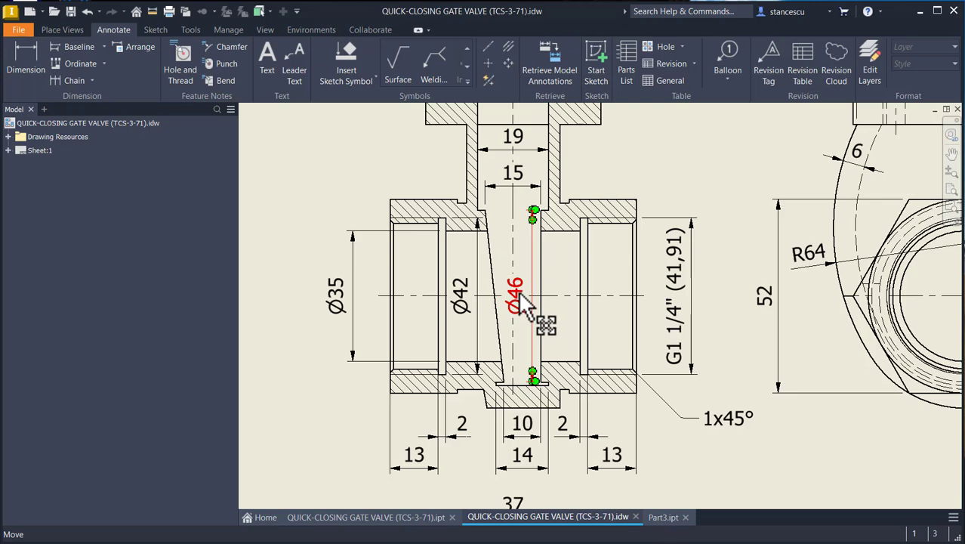
Step: Return to Part3.ipt and start a sketch on the YZ Plane with the graphics sliced at the sketch plane
left_click(664, 518)
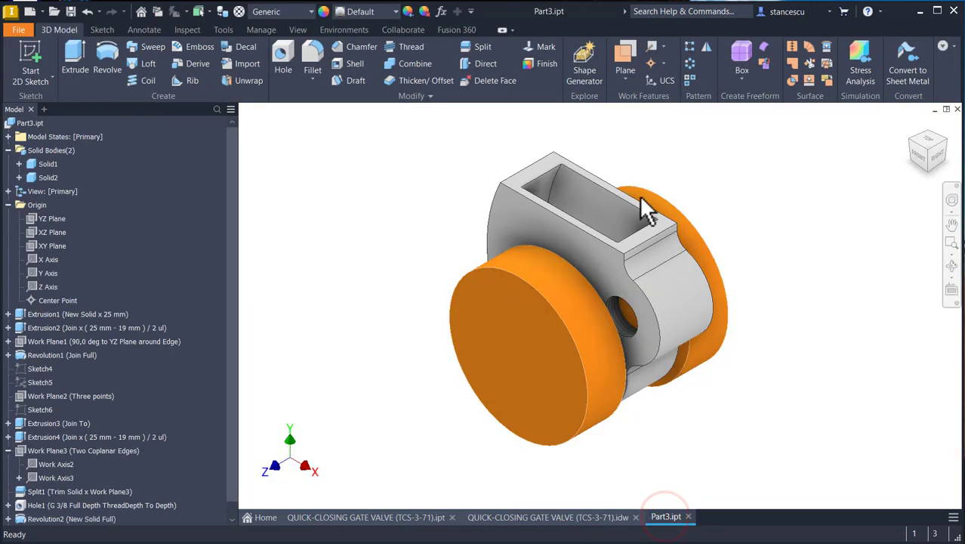
left_click(50, 220)
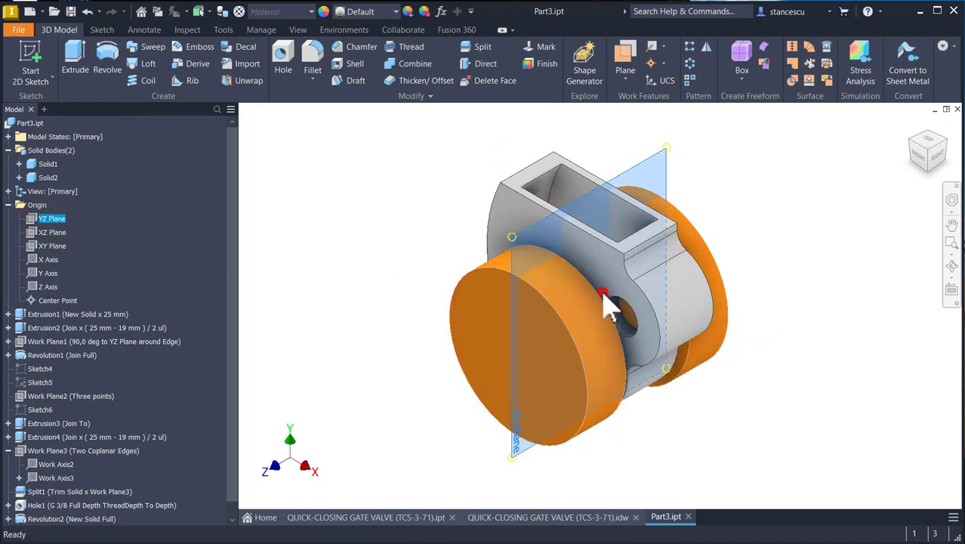
key("s")
key("F7")
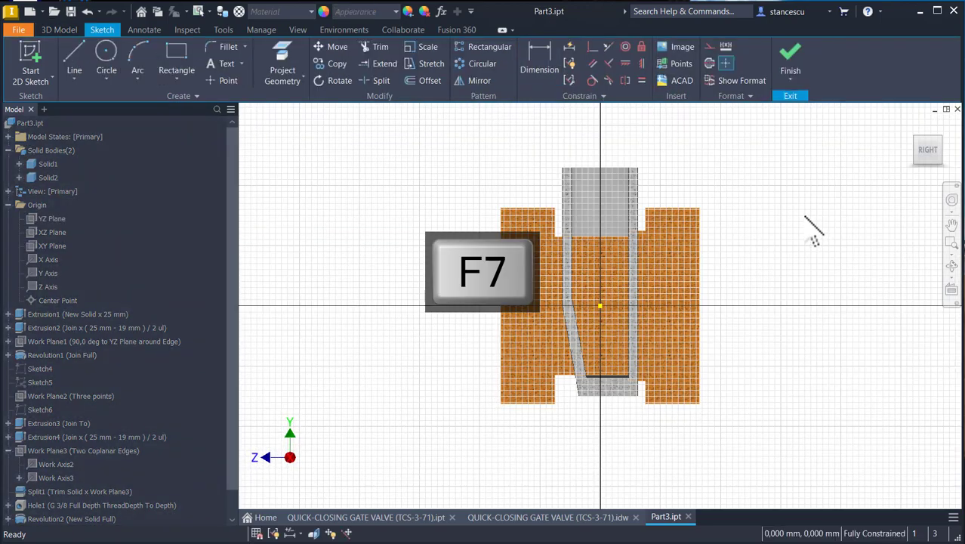
middle_click(805, 216)
middle_click(805, 216)
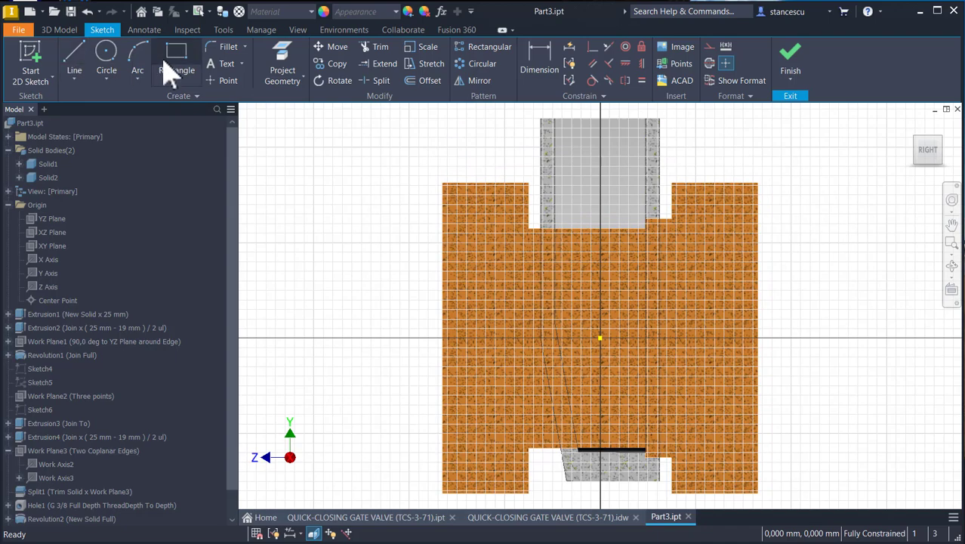
Step: Project the upper and lower edges of the orange body's middle section into the sketch
left_click(277, 59)
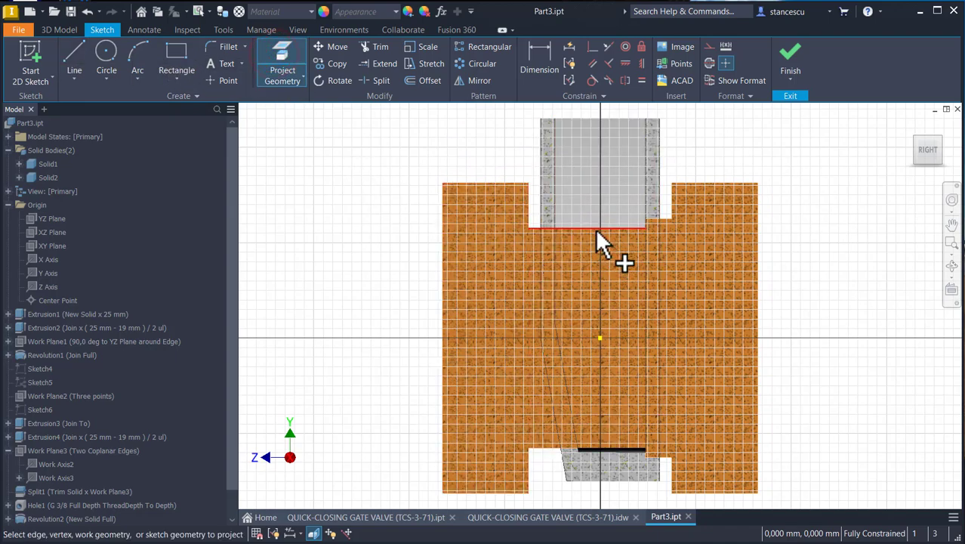
left_click(592, 228)
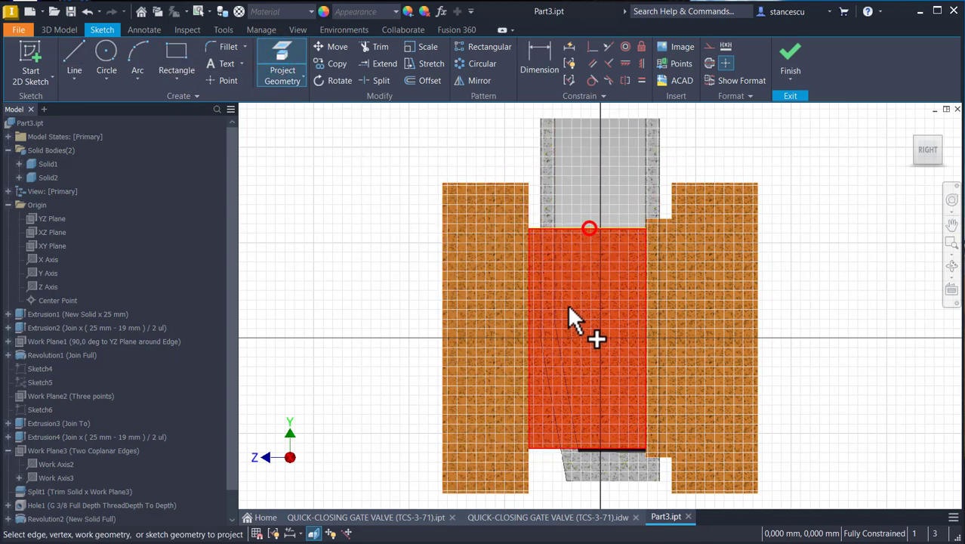
left_click(619, 449)
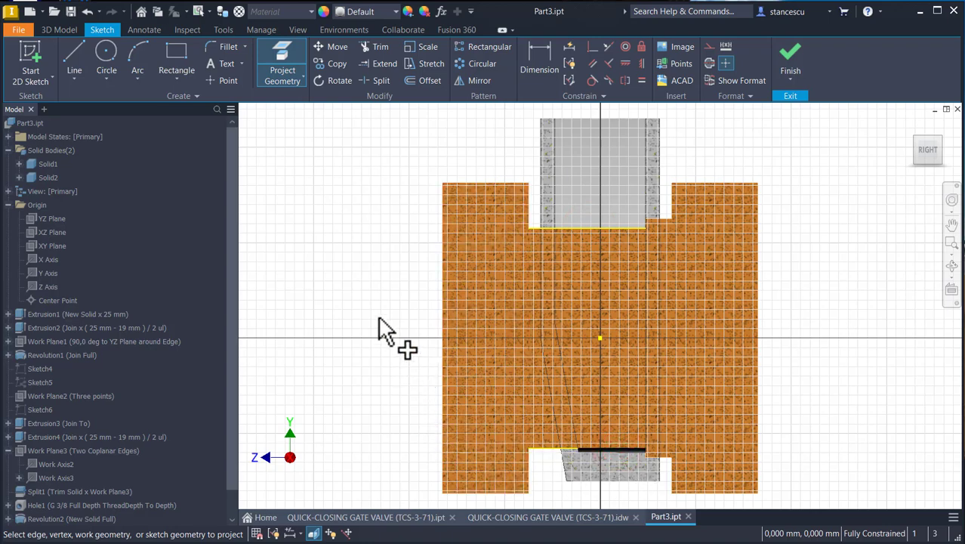
Step: Draw a slanted line and a vertical line between the projected upper and lower edges of the orange body's middle section
left_click(82, 66)
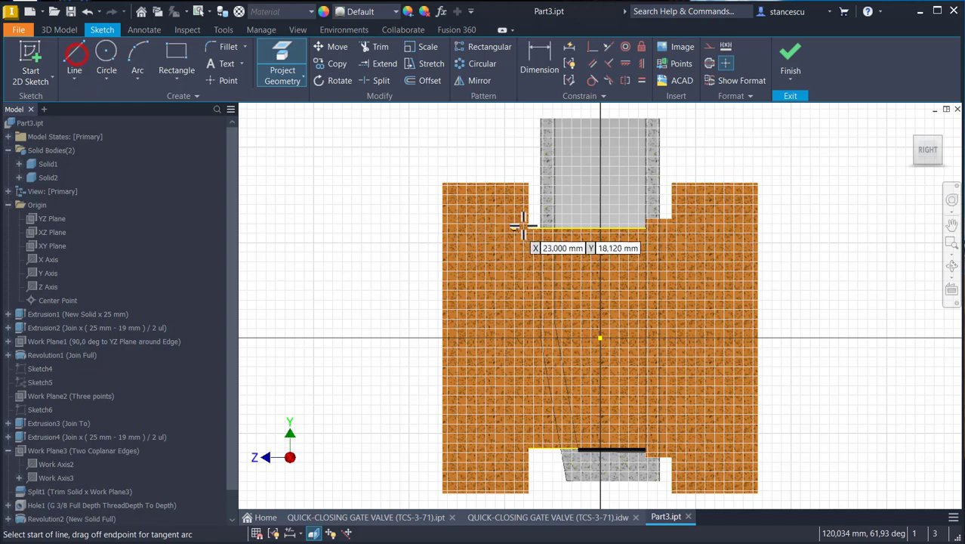
left_click(570, 228)
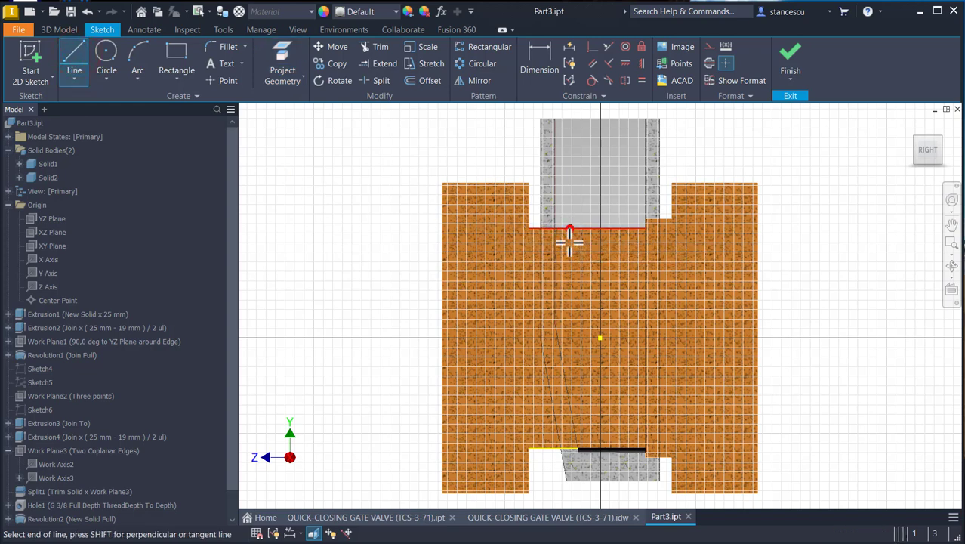
left_click(591, 449)
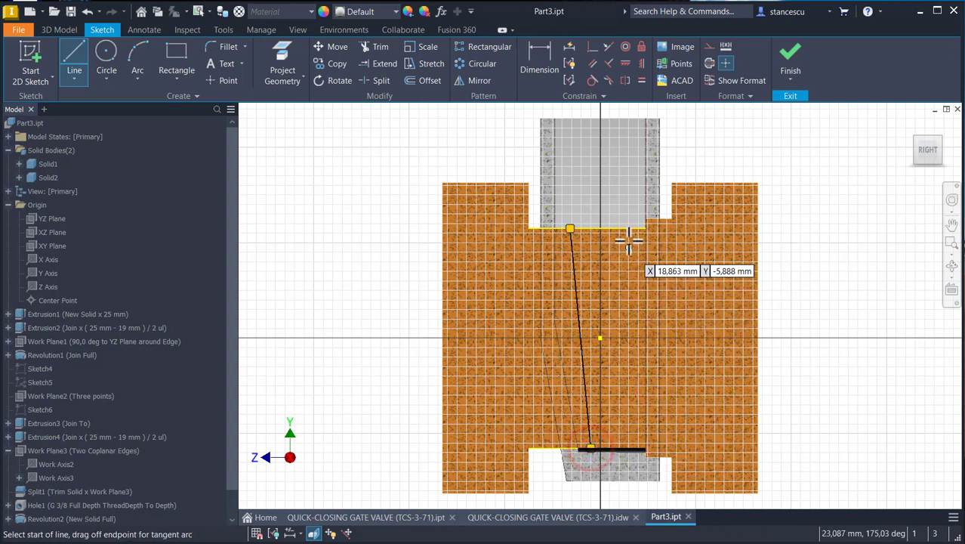
left_click(631, 449)
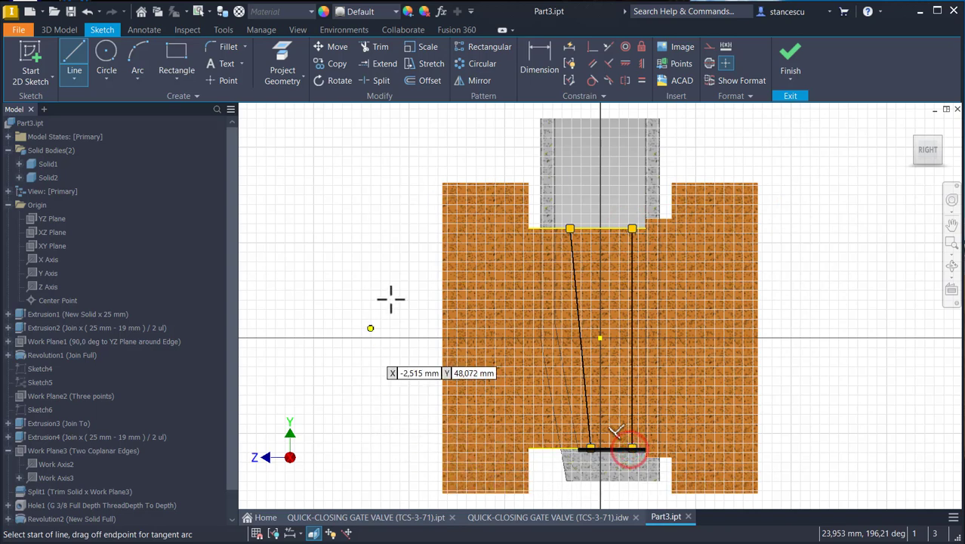
Step: Dimension the spacing between the slanted and vertical lines as 15 mm at their upper ends and 10 mm at their lower ends
left_click(544, 65)
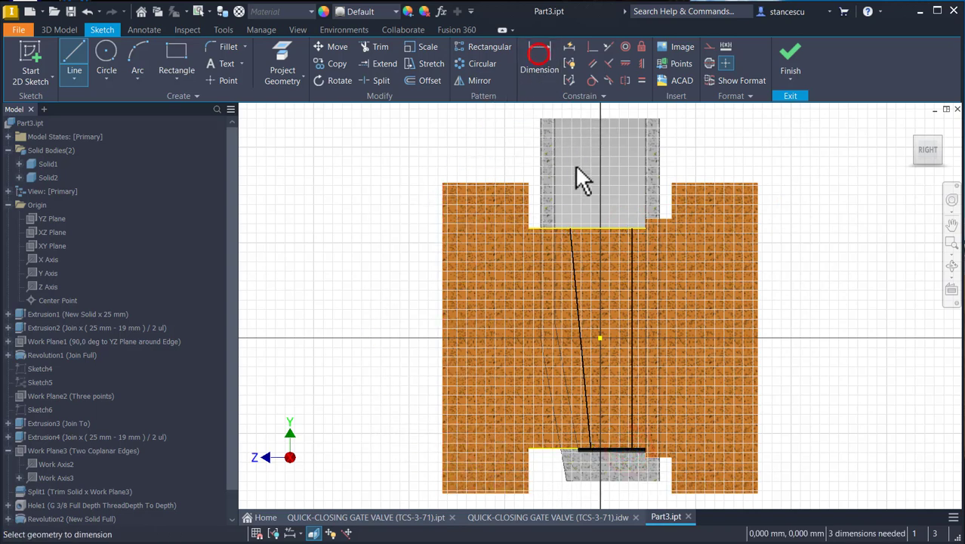
left_click(569, 226)
left_click(629, 227)
left_click(616, 201)
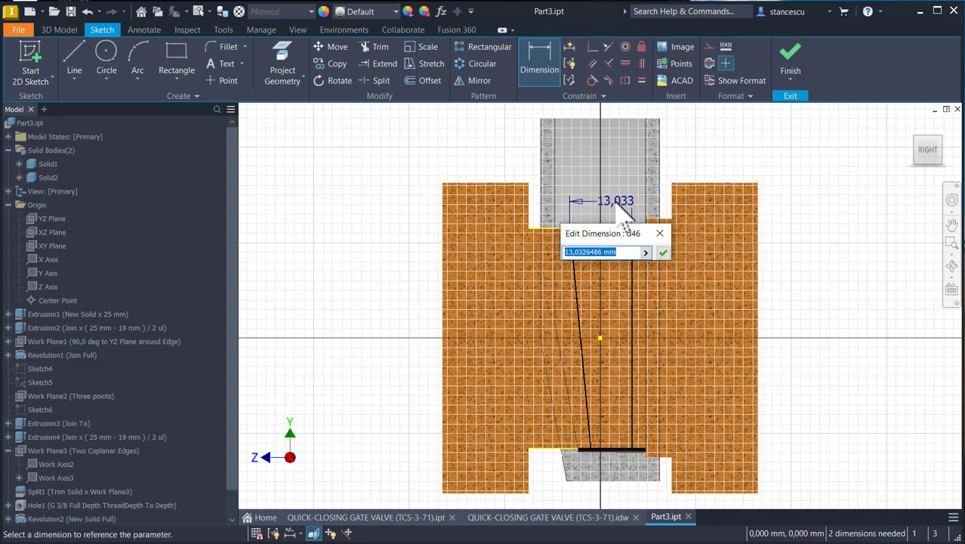
type("15")
key("Return")
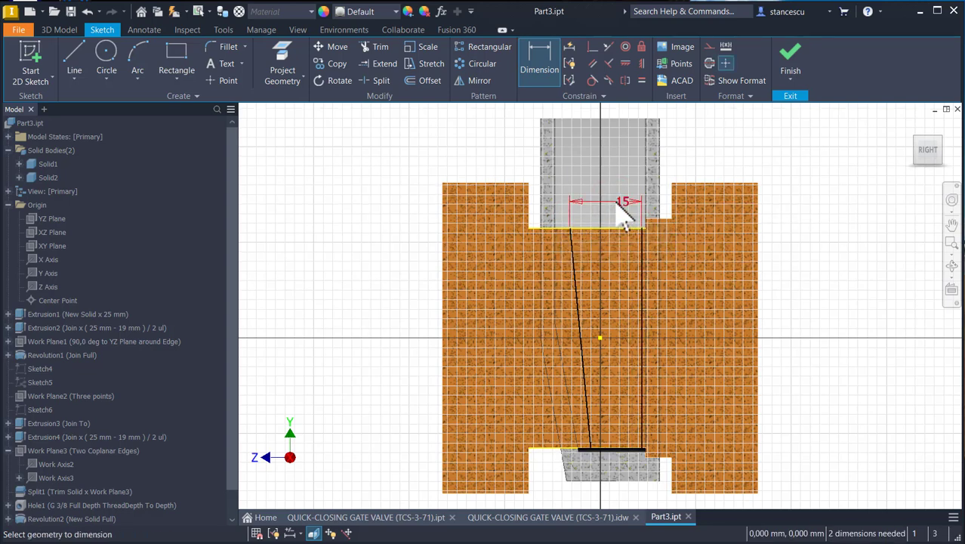
left_click(596, 449)
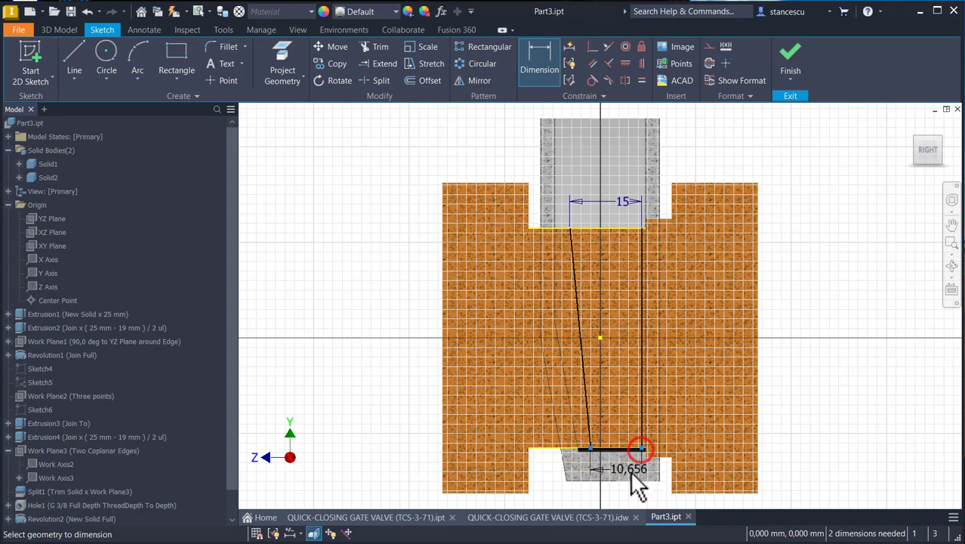
left_click(633, 511)
type("10")
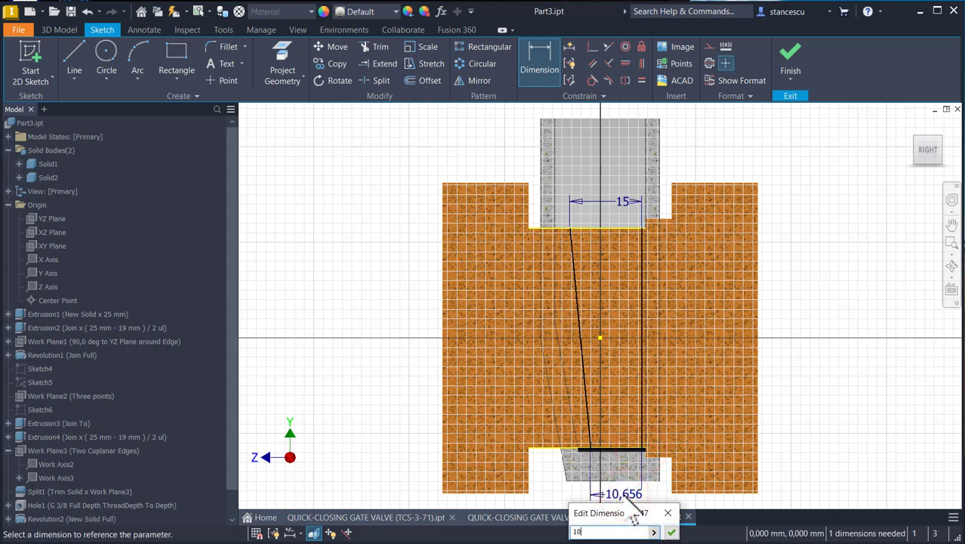
key("Return")
Step: Draw a line along the upper projected edge joining the upper ends of the slanted and vertical lines
left_click(74, 61)
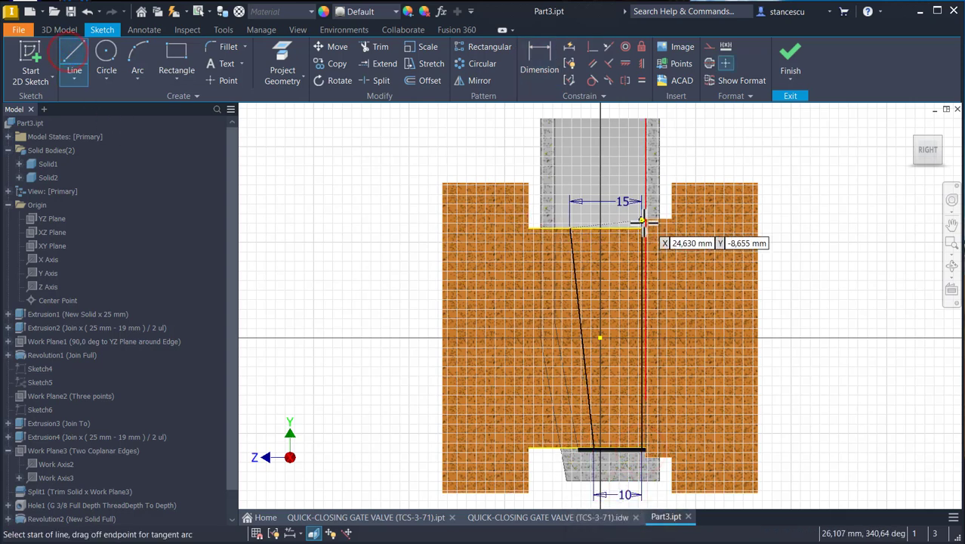
left_click(570, 227)
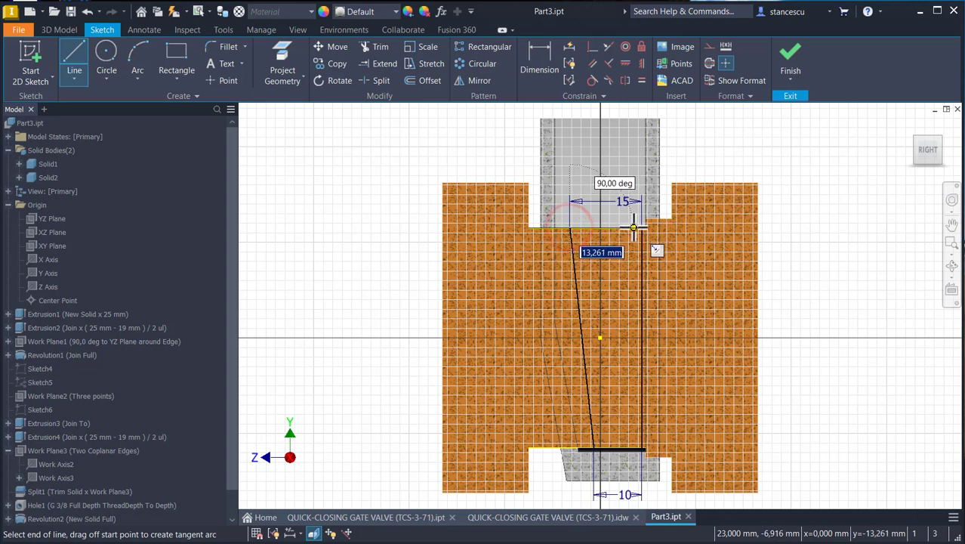
left_click(641, 228)
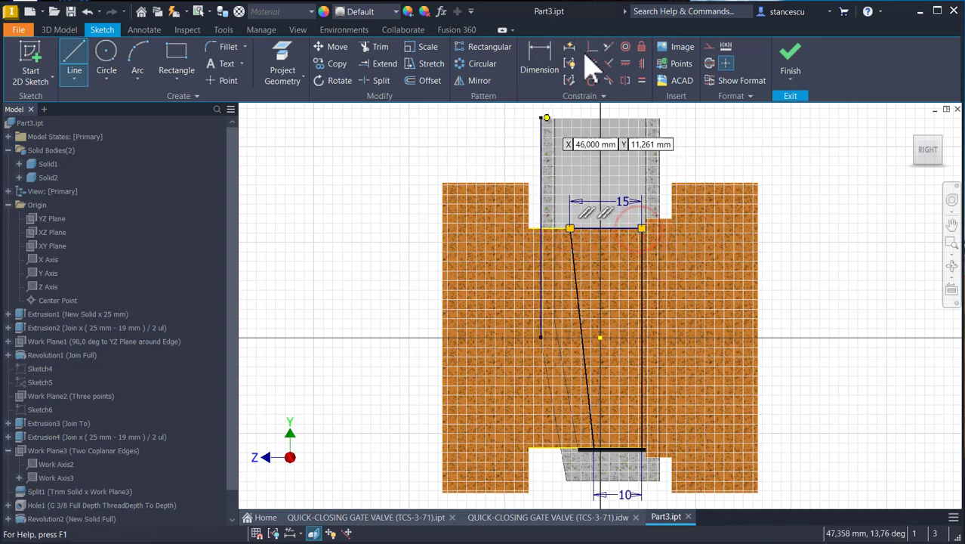
Step: Try to align the midpoint of the 15 mm line with the sketch origin using a Vertical constraint
left_click(642, 64)
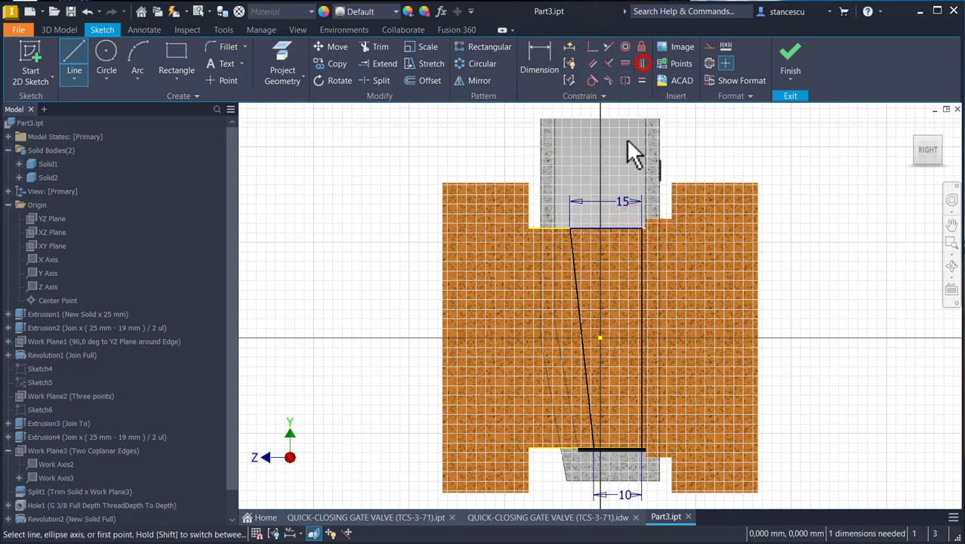
left_click(607, 228)
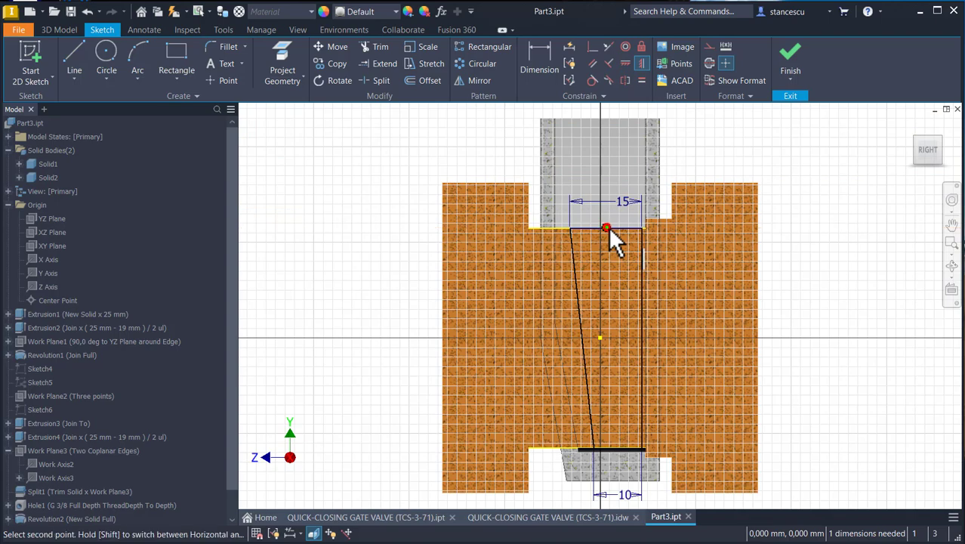
left_click(600, 337)
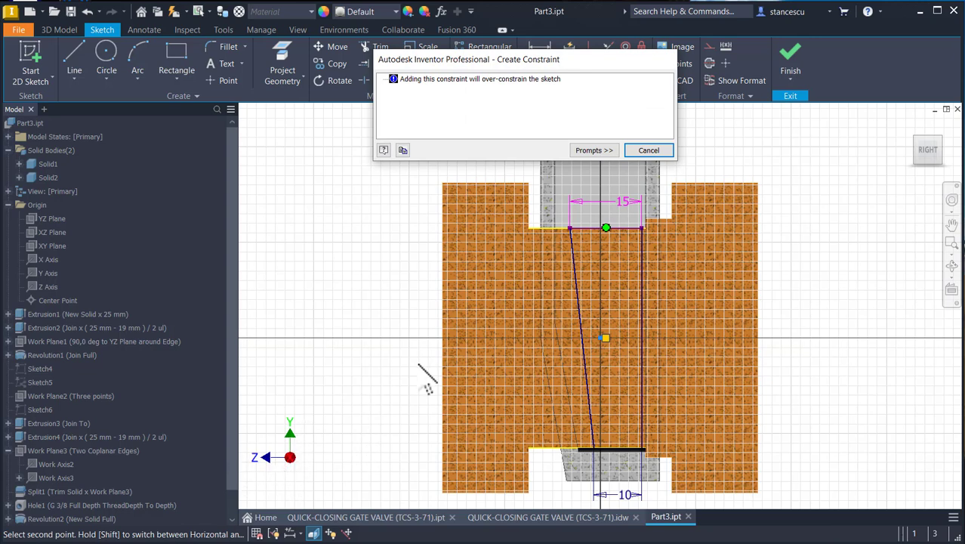
left_click(647, 150)
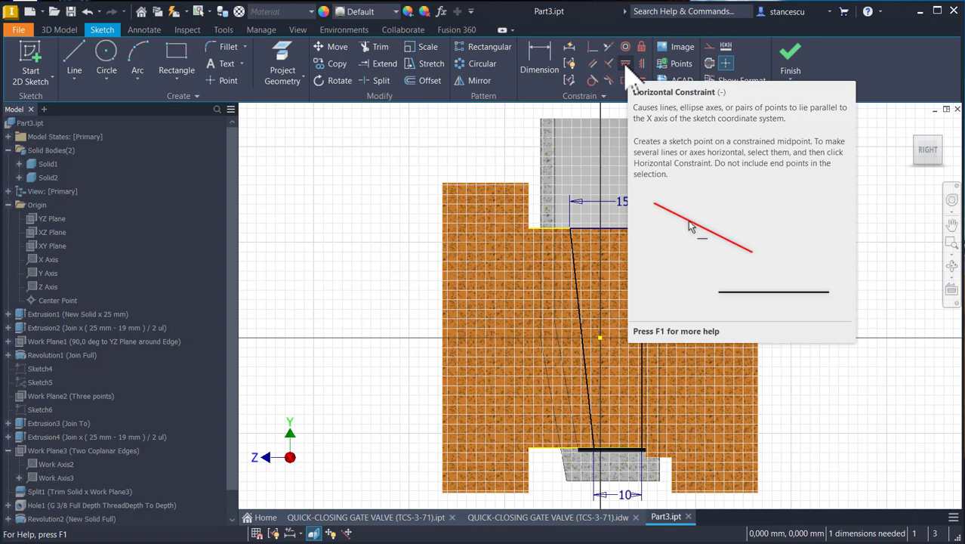
Step: Align the midpoint of the 15 mm line with the sketch origin using a Horizontal constraint and finish the sketch
left_click(625, 65)
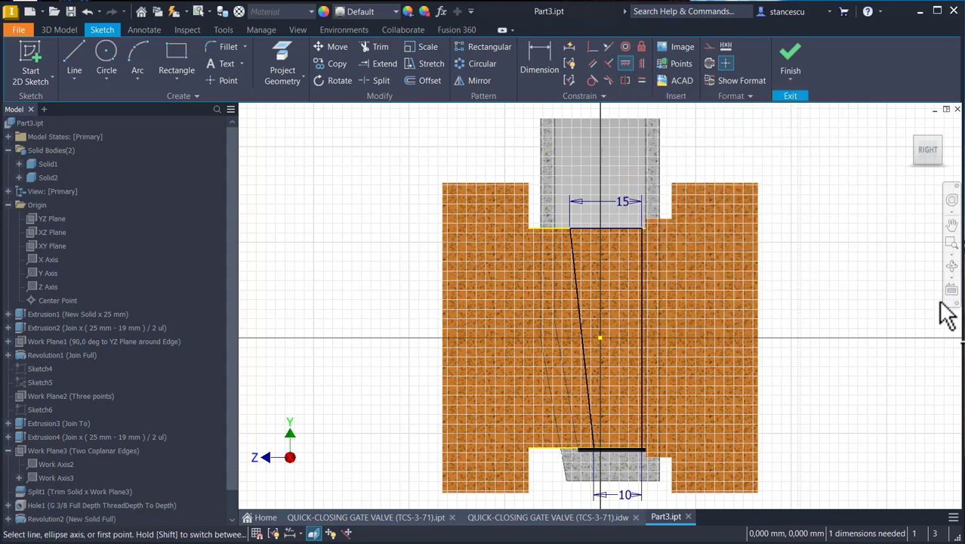
left_click(922, 188)
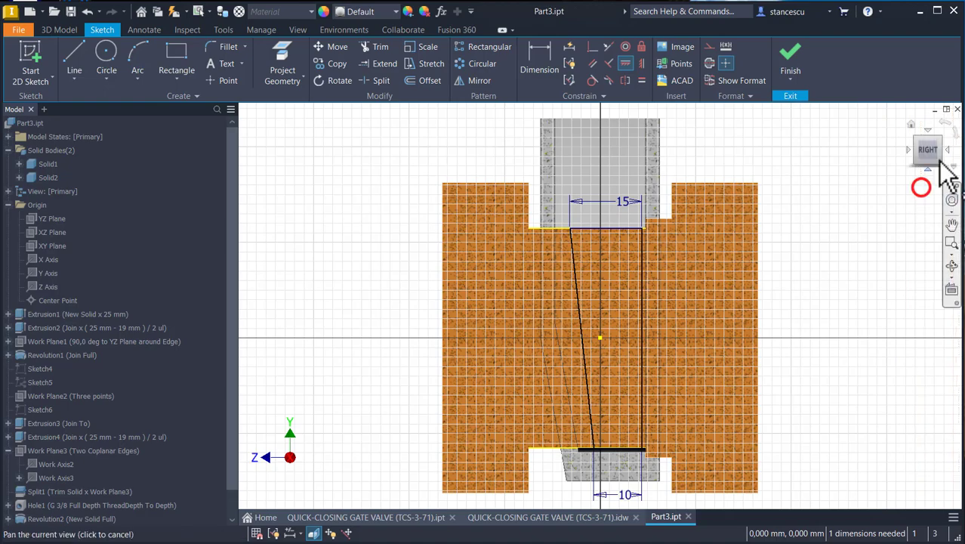
left_click(956, 138)
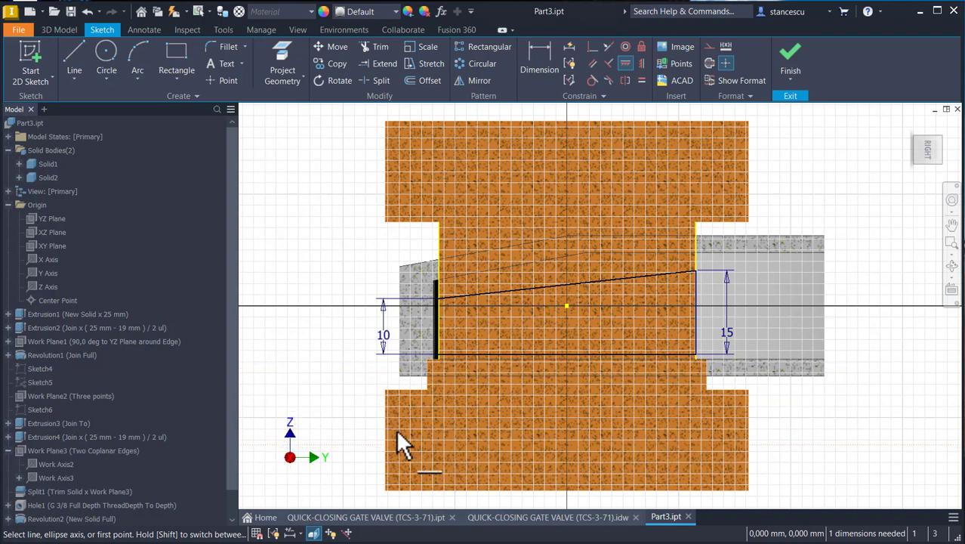
left_click(625, 64)
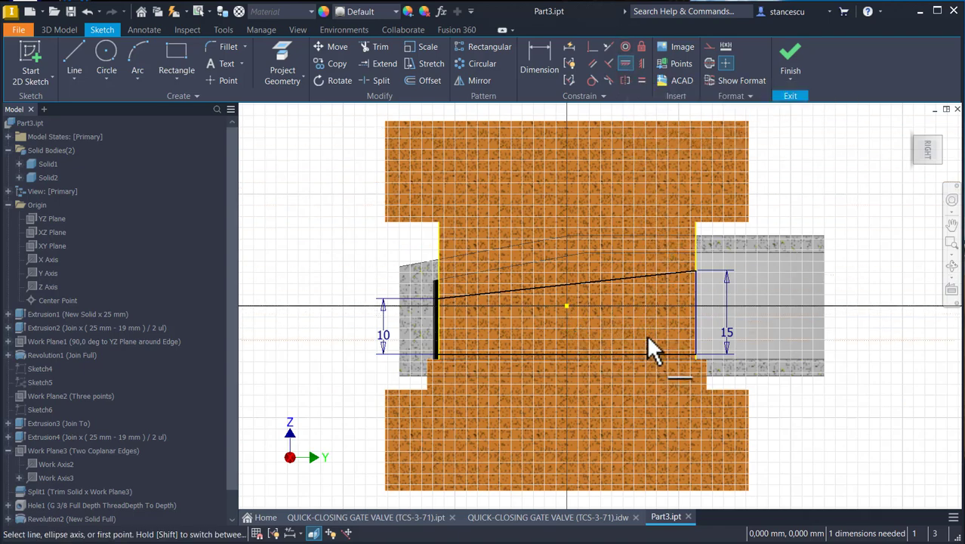
left_click(696, 313)
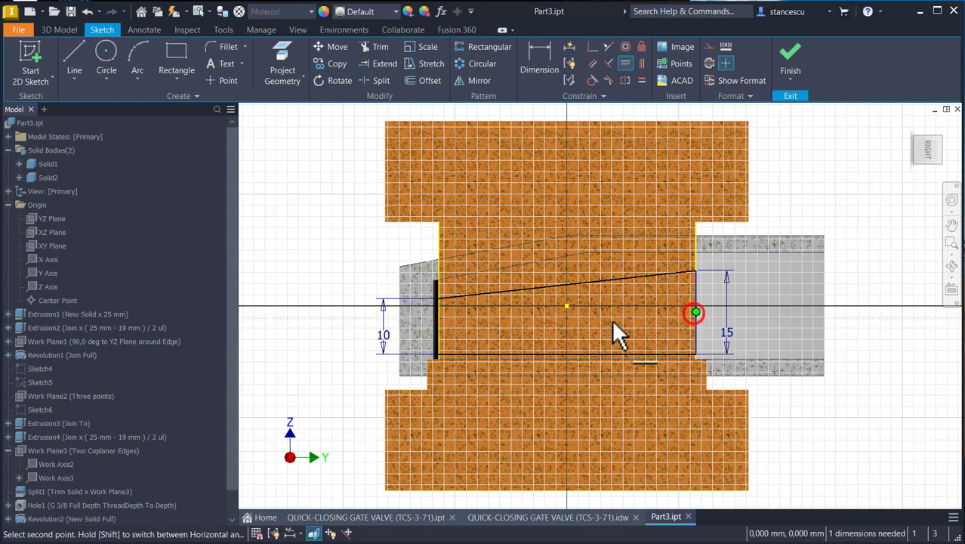
left_click(568, 306)
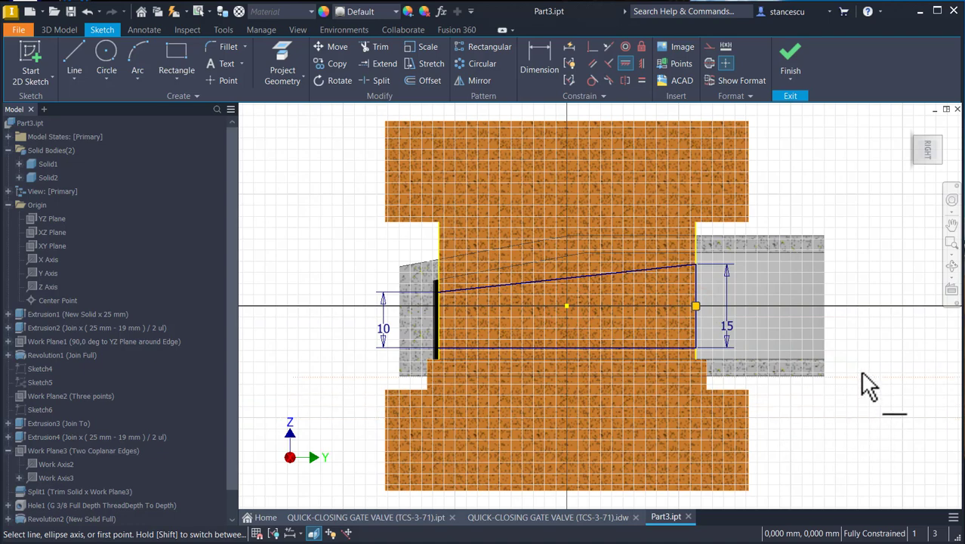
left_click(790, 57)
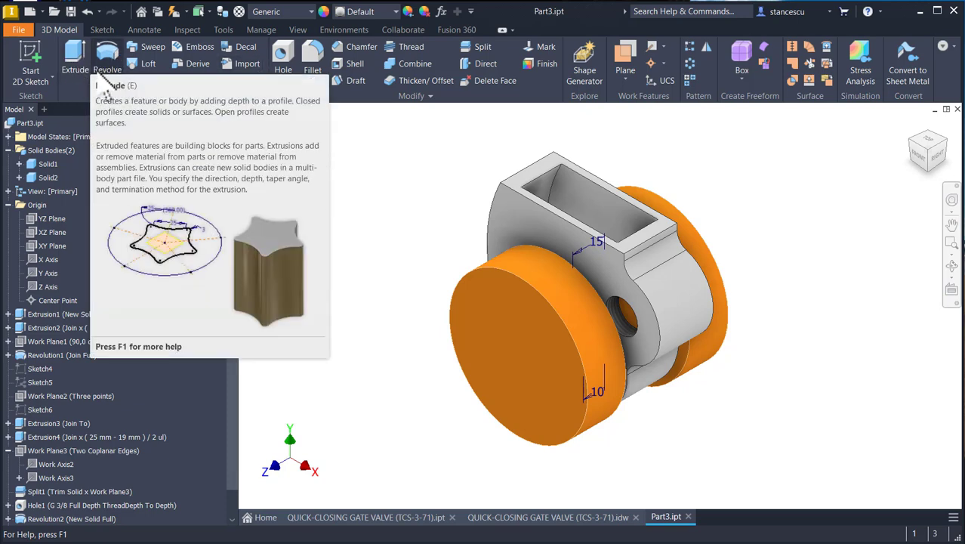
Step: Extrude the tapered profile as a symmetric Through All cut in the orange body only
left_click(78, 55)
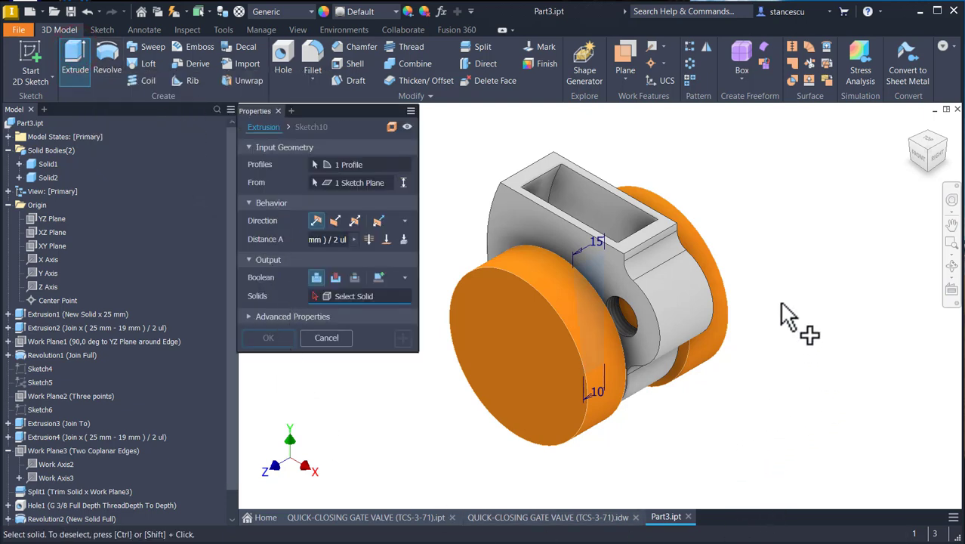
scroll(787, 294, "up", 5)
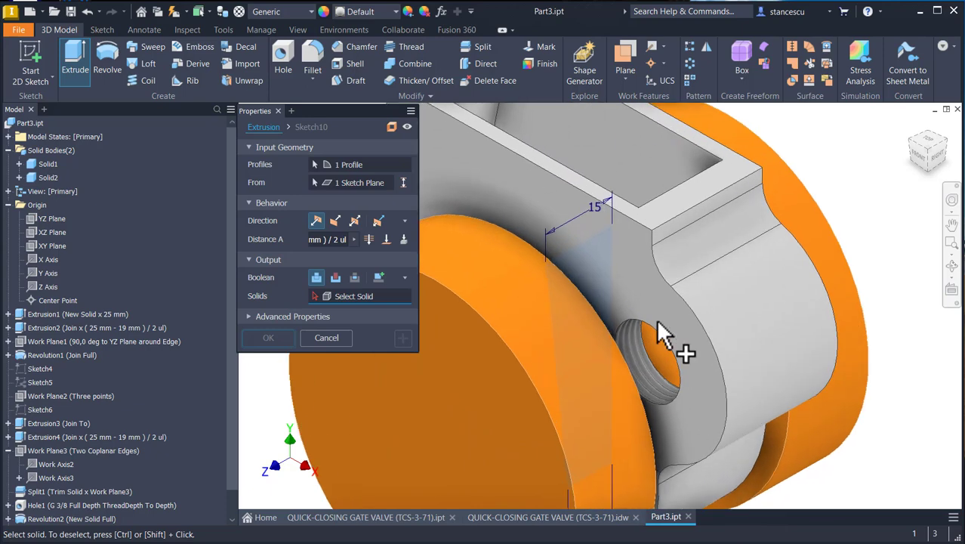
scroll(868, 416, "down", 3)
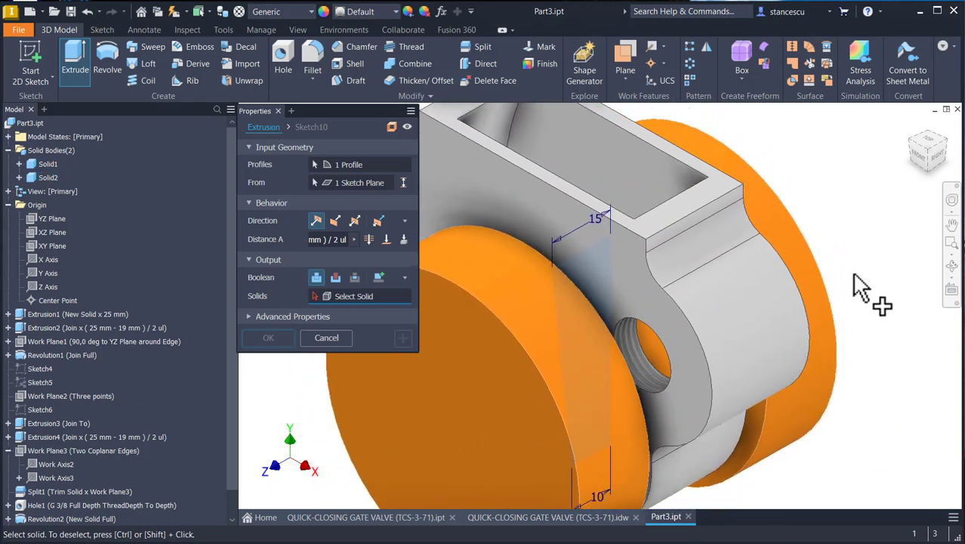
scroll(873, 257, "down", 2)
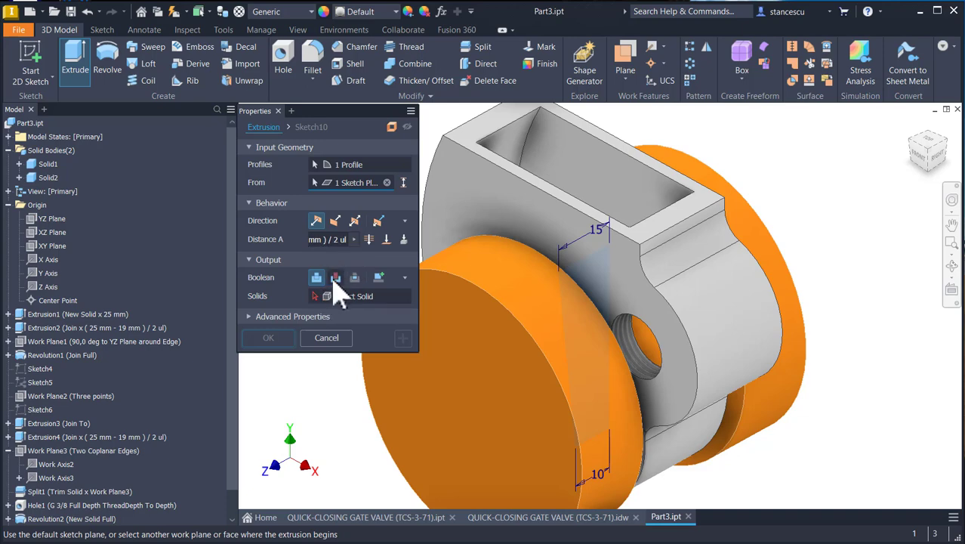
left_click(336, 278)
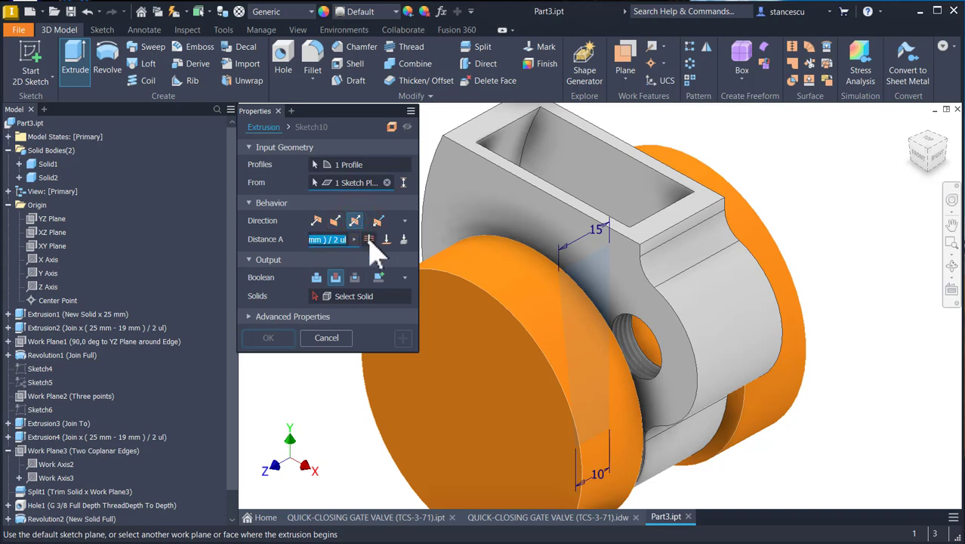
left_click(369, 240)
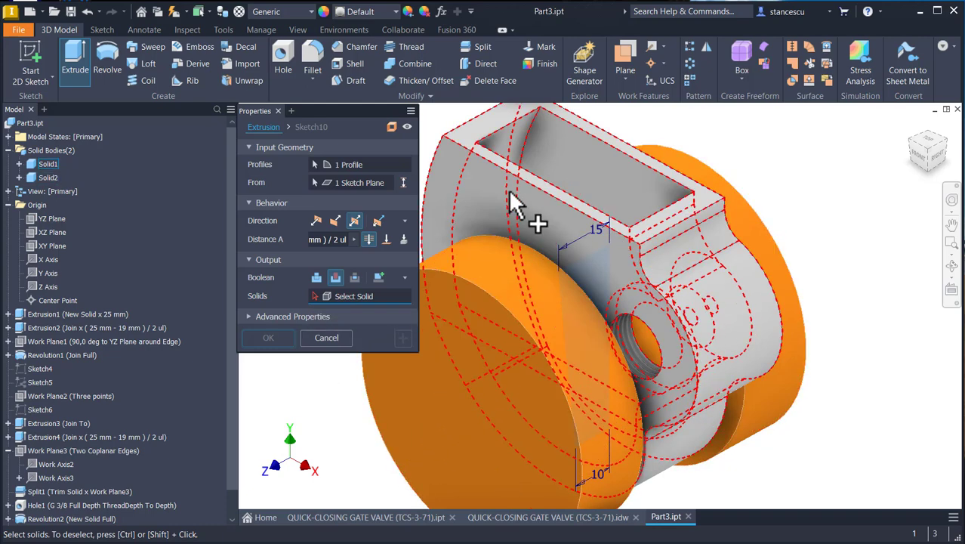
left_click(456, 379)
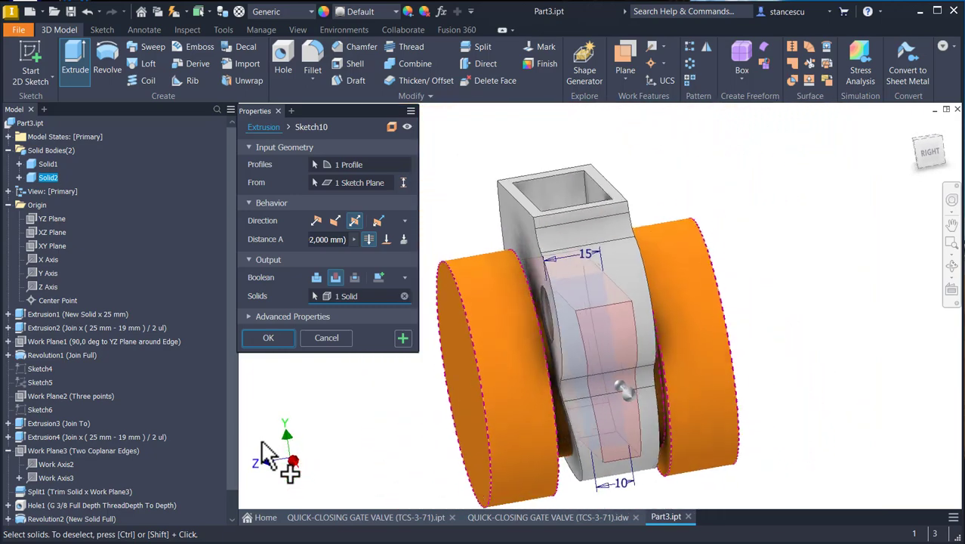
left_click(267, 338)
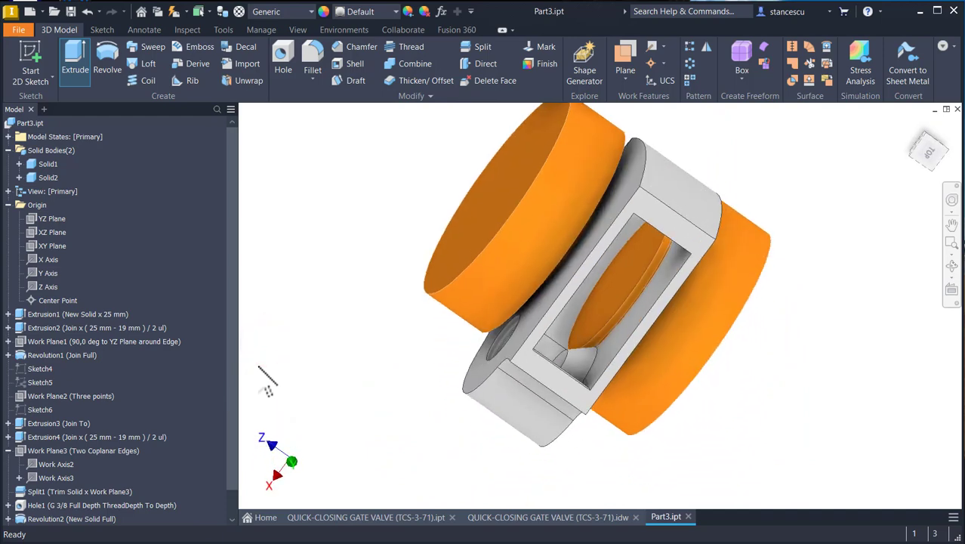
Step: Combine the grey valve body with the orange pipe-end body using a Join operation, without keeping the tool body
key("F6")
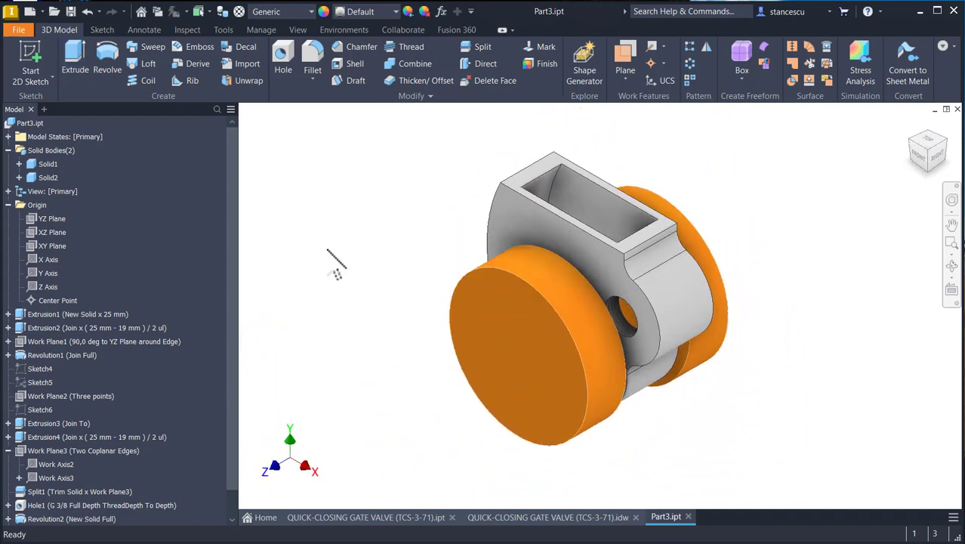
left_click(415, 63)
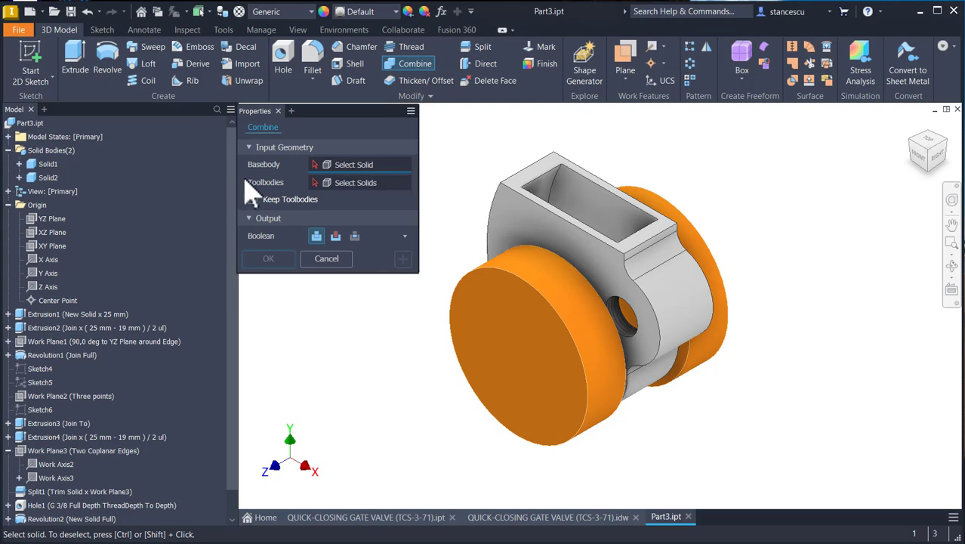
left_click(500, 205)
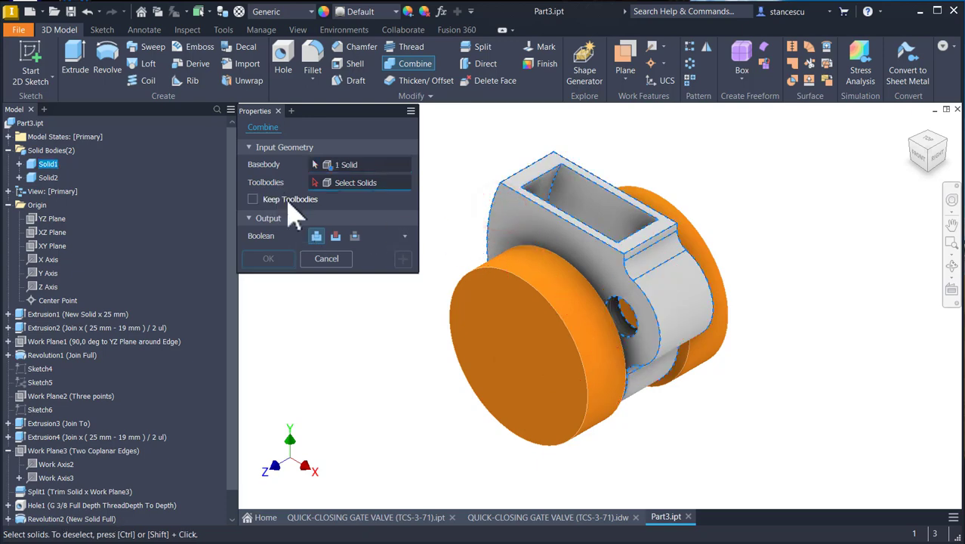
left_click(519, 322)
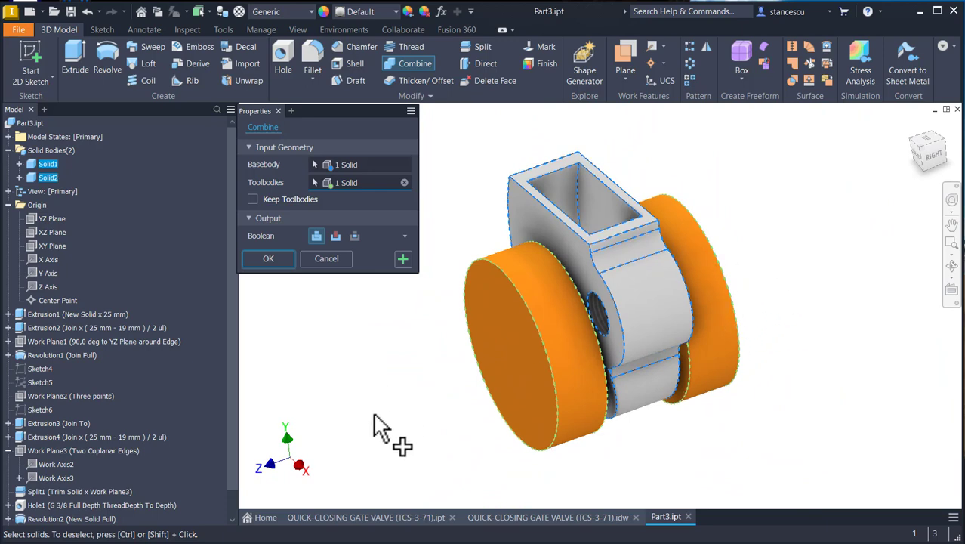
left_click(268, 258)
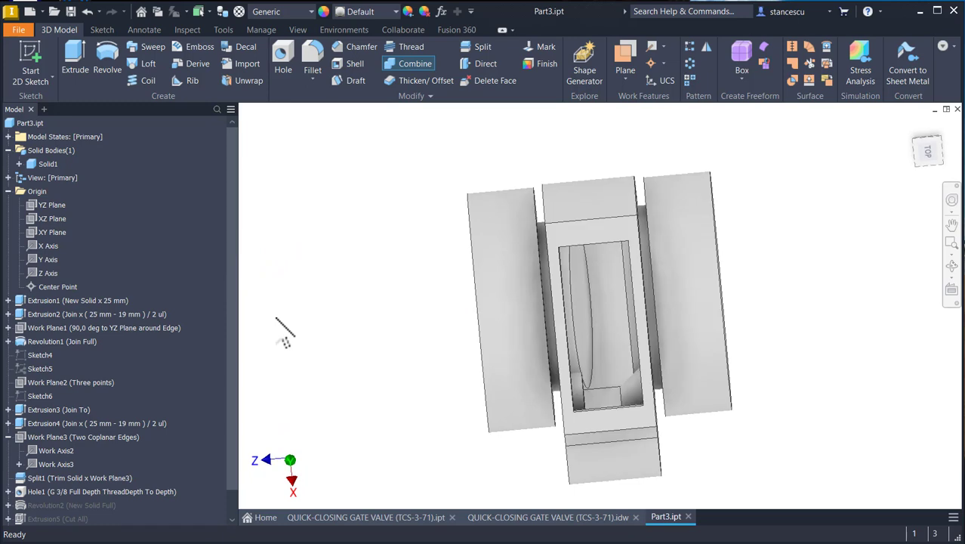
middle_click_drag(786, 412, 789, 339, "shift")
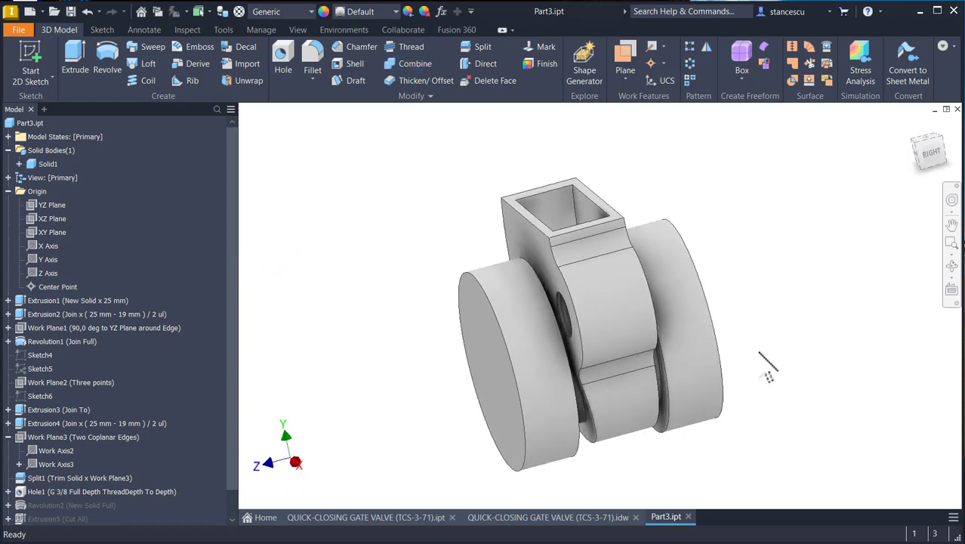
key("F6")
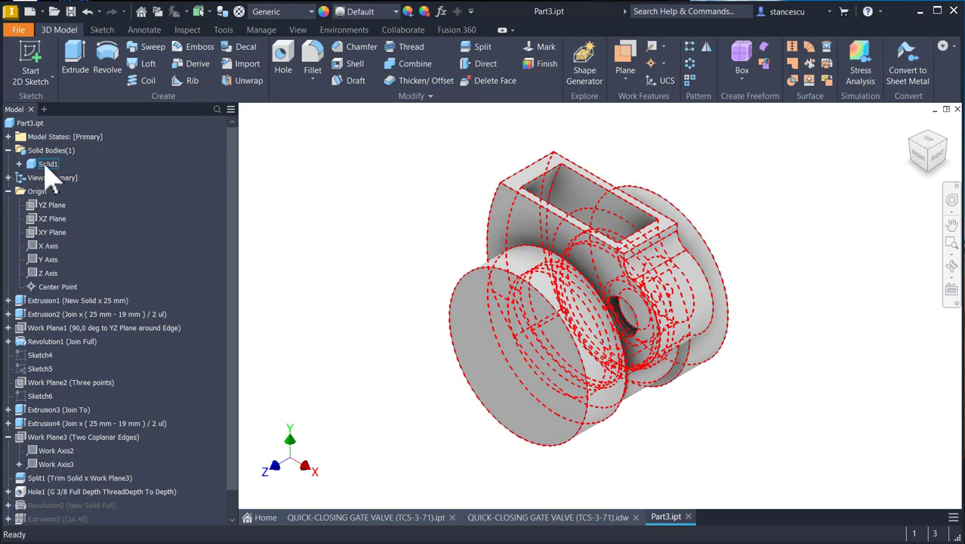
Step: Consult the valve drawing, then sketch an inscribed six-sided polygon centred on the origin on the front pipe end's circular face
left_click(530, 518)
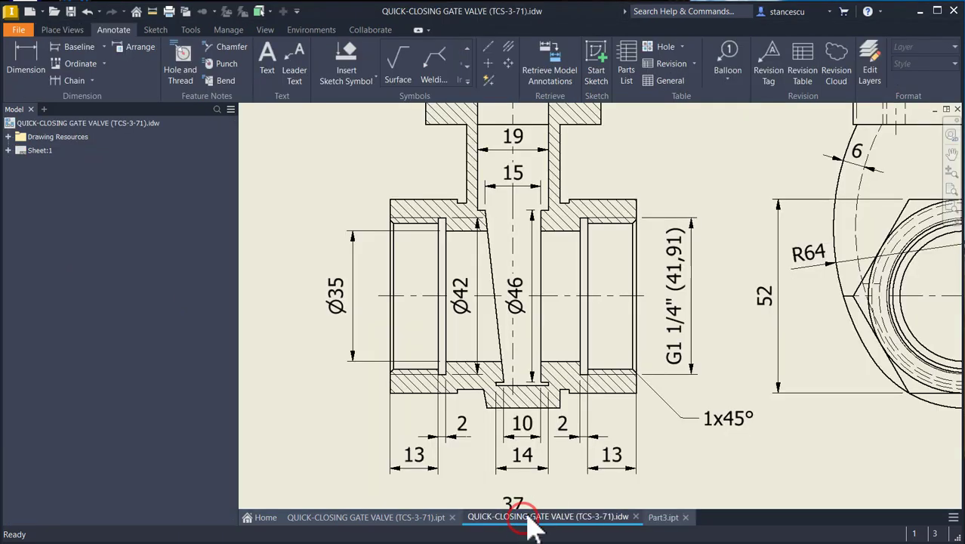
scroll(684, 366, "down", 5)
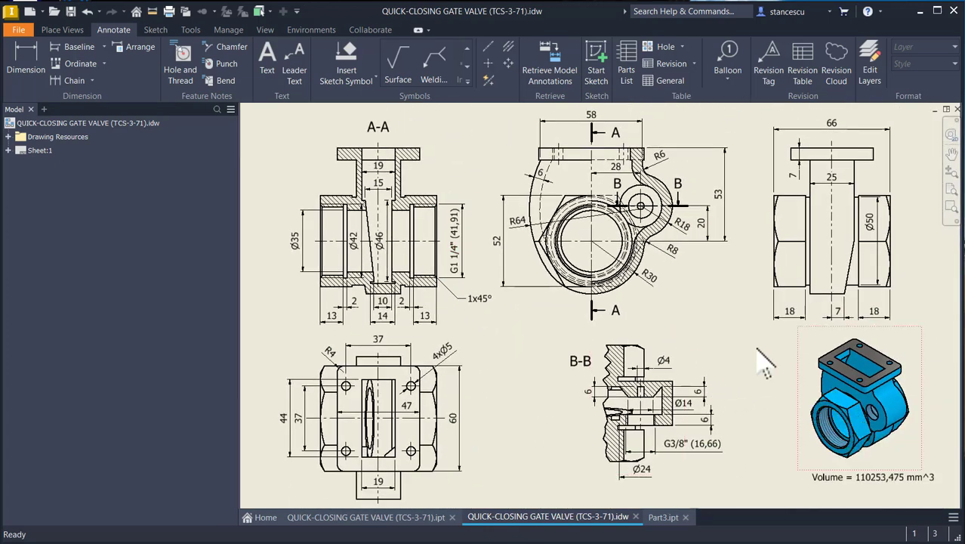
left_click(503, 260)
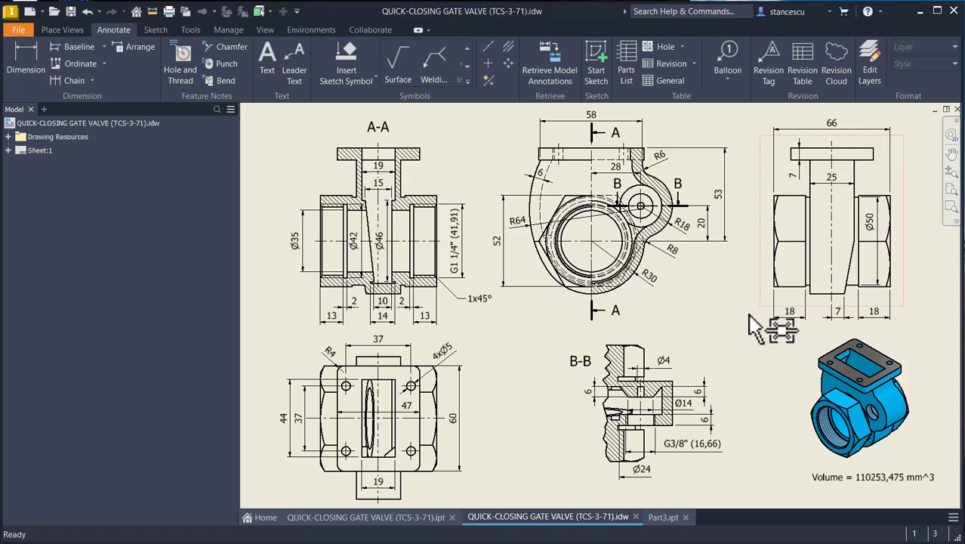
left_click(663, 518)
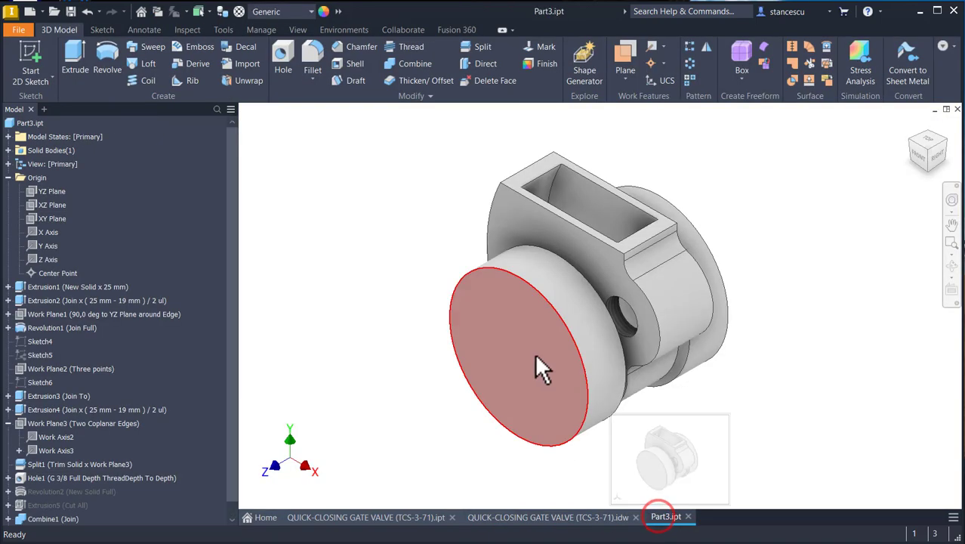
left_click(529, 345)
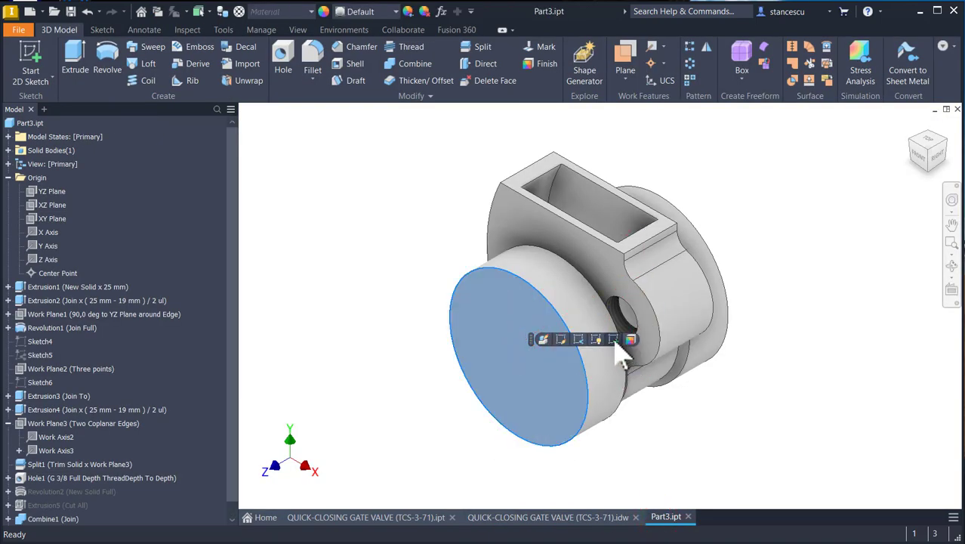
key("s")
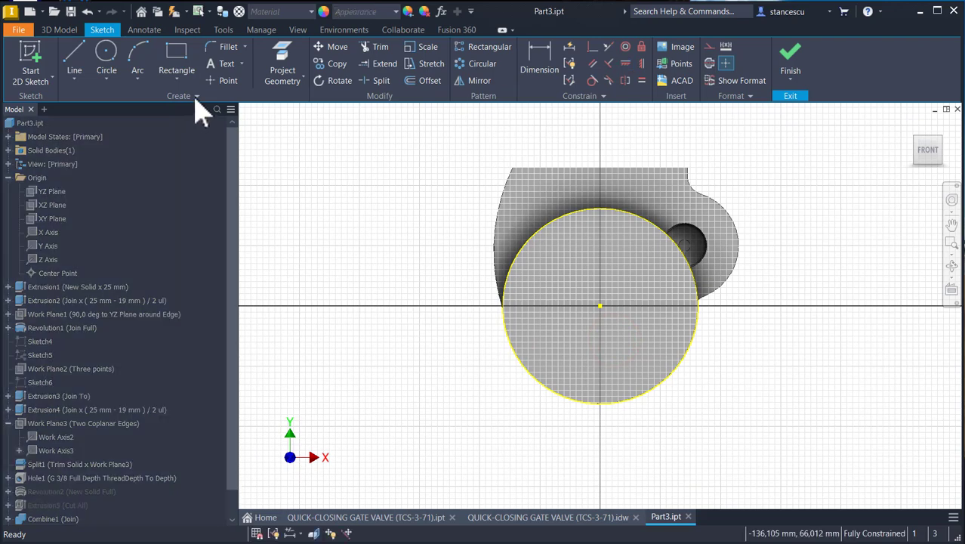
left_click(178, 78)
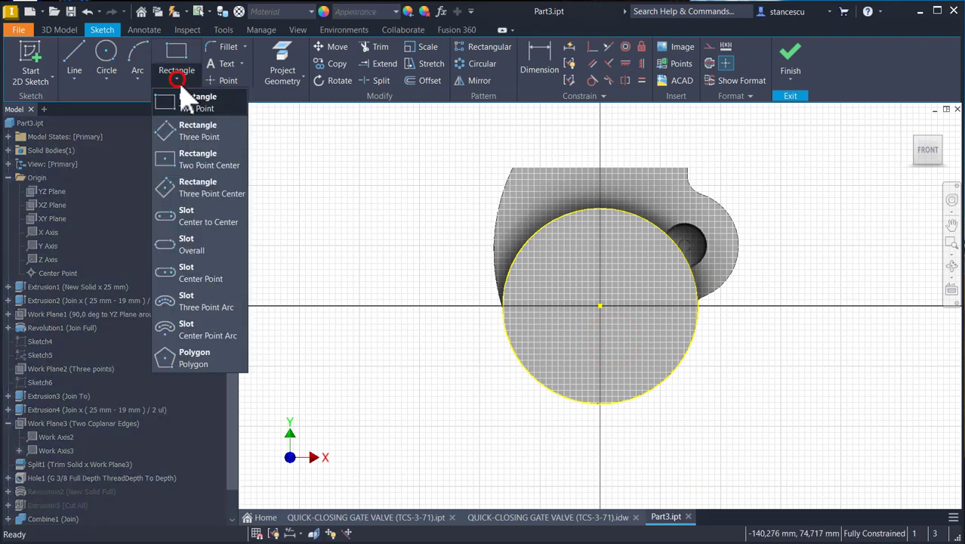
left_click(194, 359)
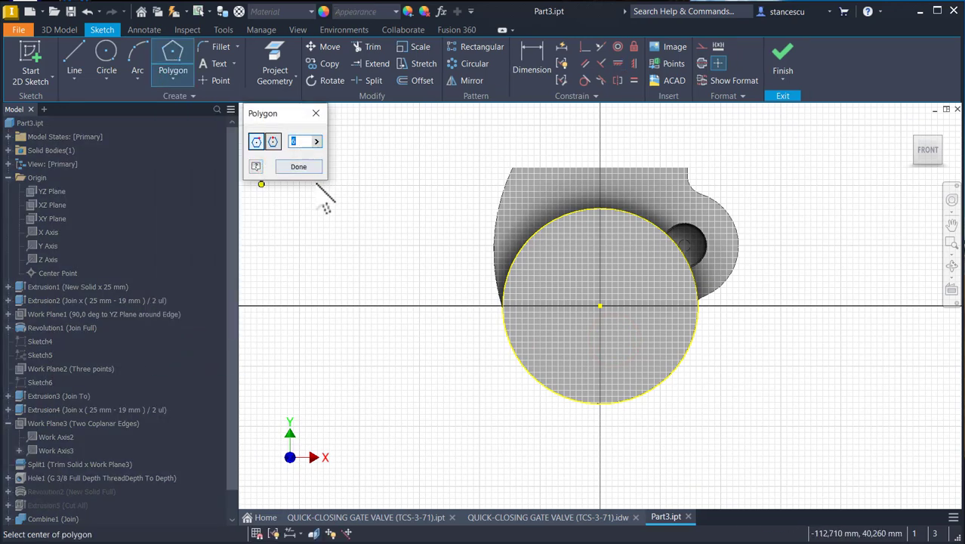
left_click(600, 306)
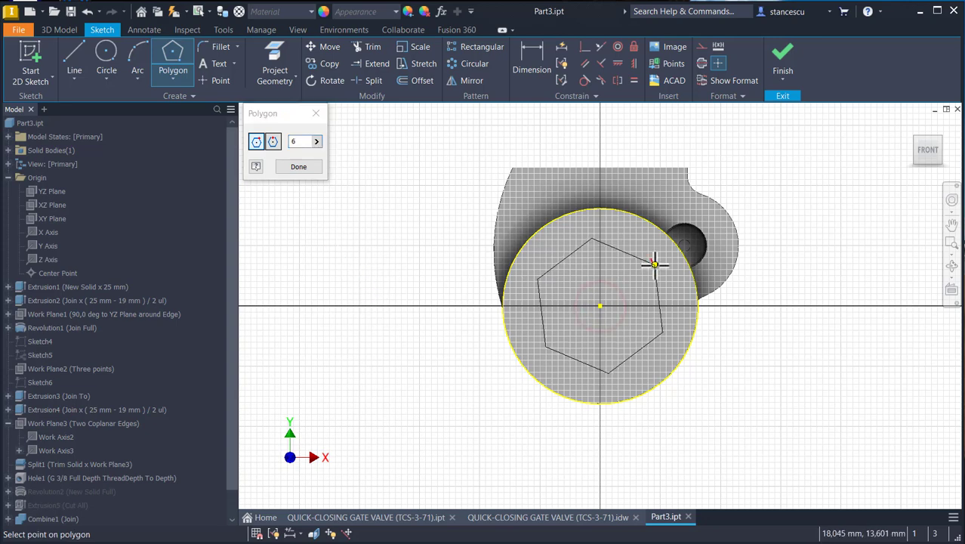
left_click(654, 264)
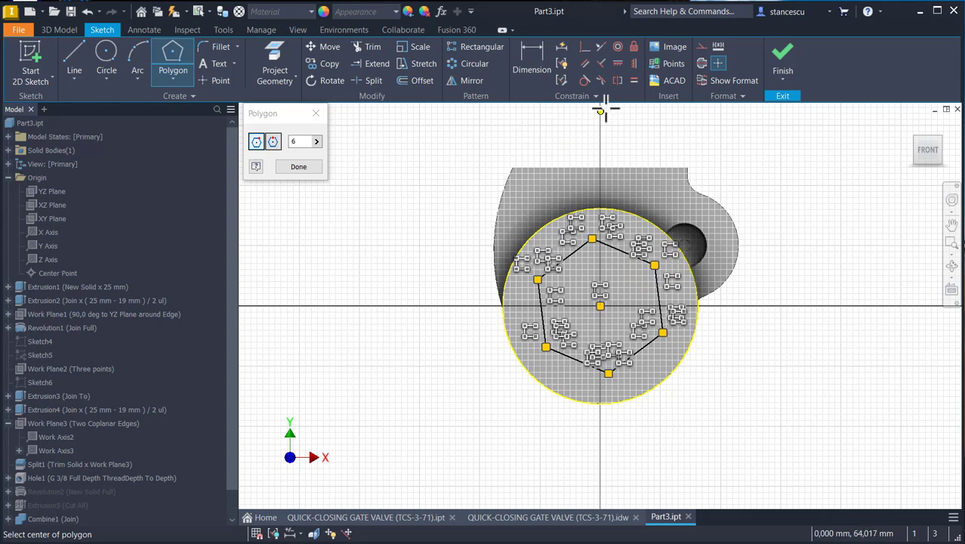
Step: Make the hexagon's upper side horizontal, dimension the distance between its horizontal sides as 52 mm, and finish the sketch
left_click(616, 63)
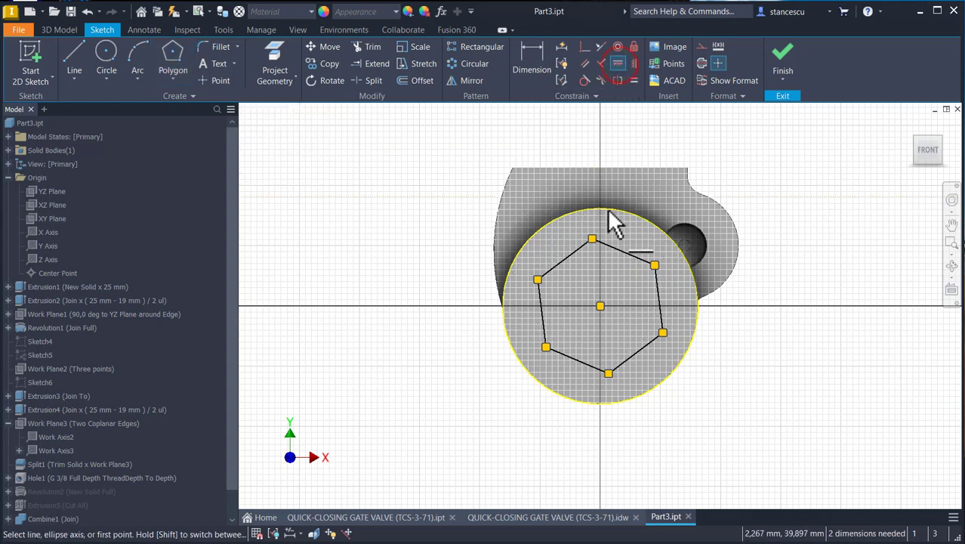
left_click(619, 246)
left_click(531, 54)
left_click(588, 247)
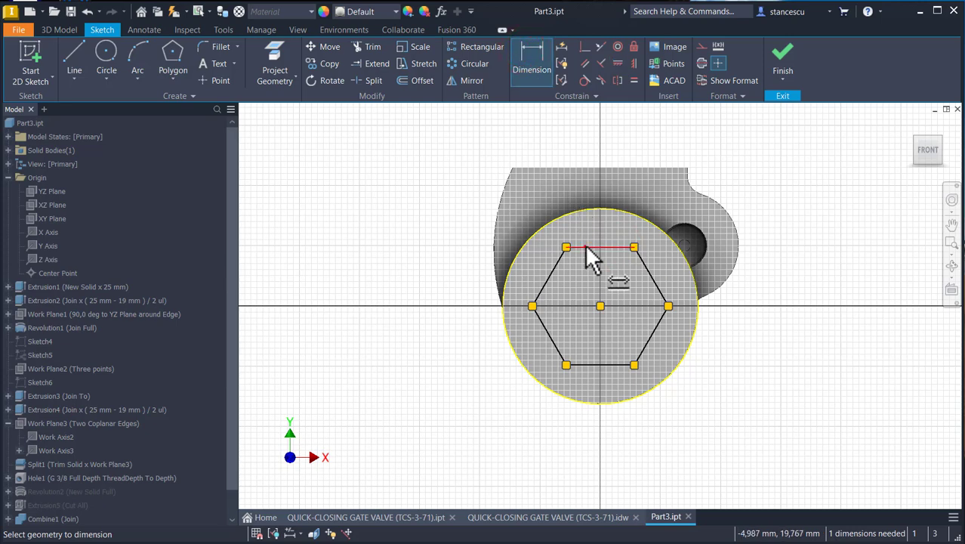
left_click(588, 364)
left_click(446, 311)
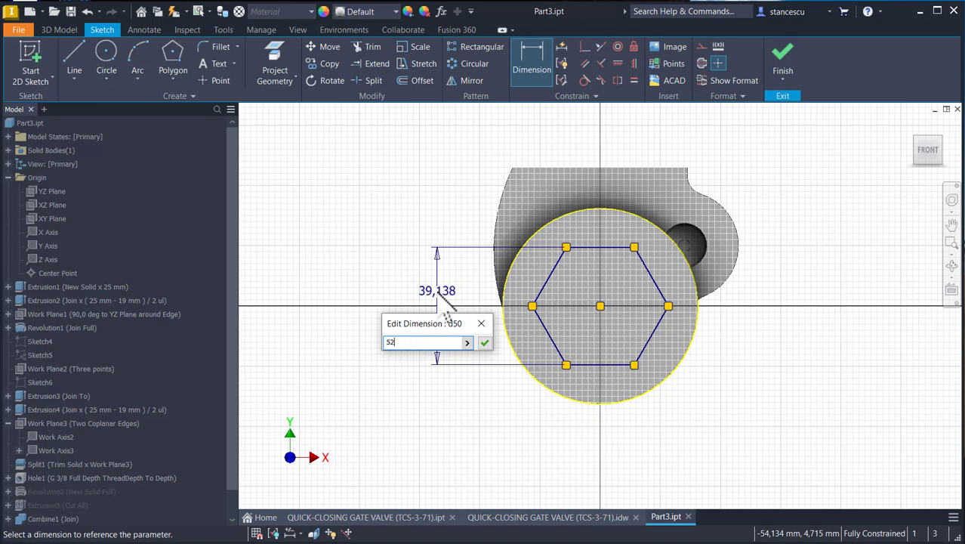
key("Return")
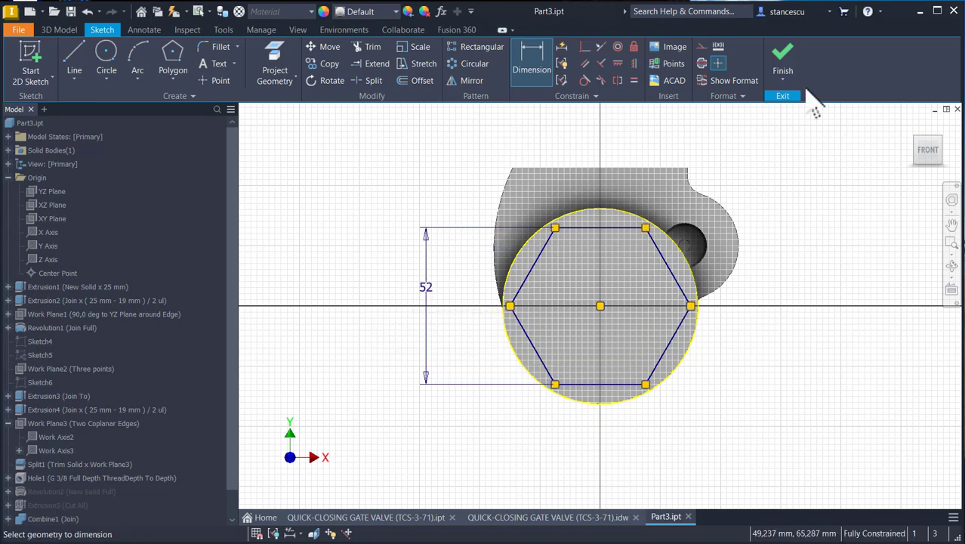
left_click(780, 59)
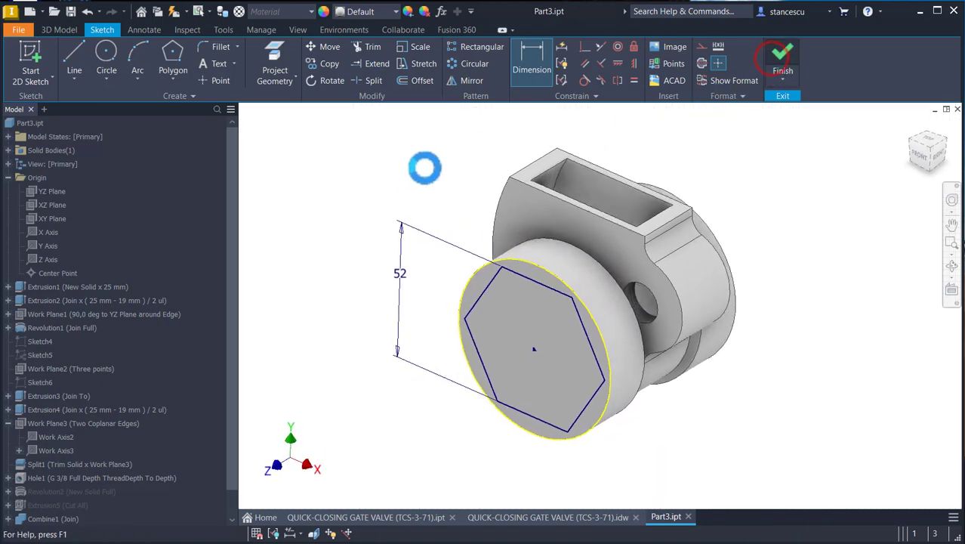
Step: Extrude the area between the circle and hexagon as a cut up to the inner ring face of the front pipe end
left_click(75, 61)
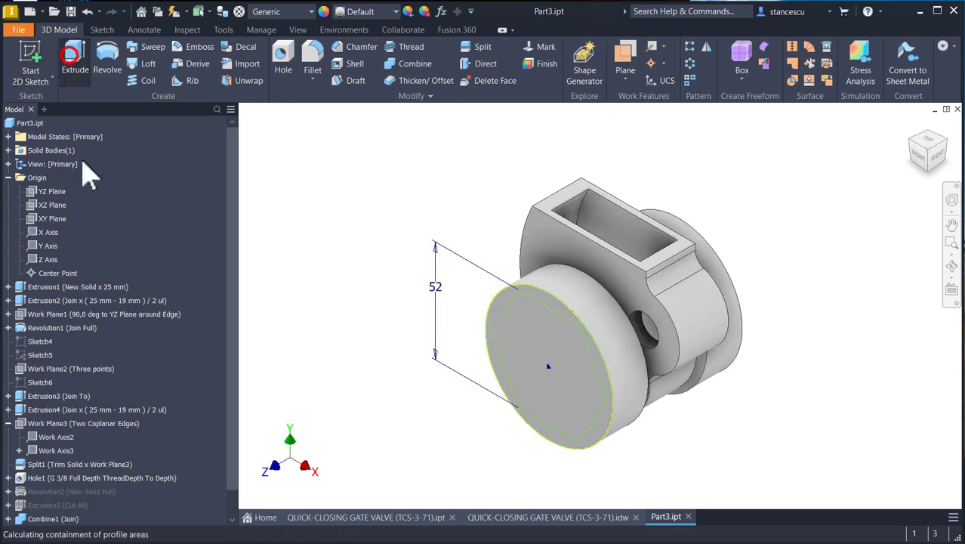
left_click(499, 302)
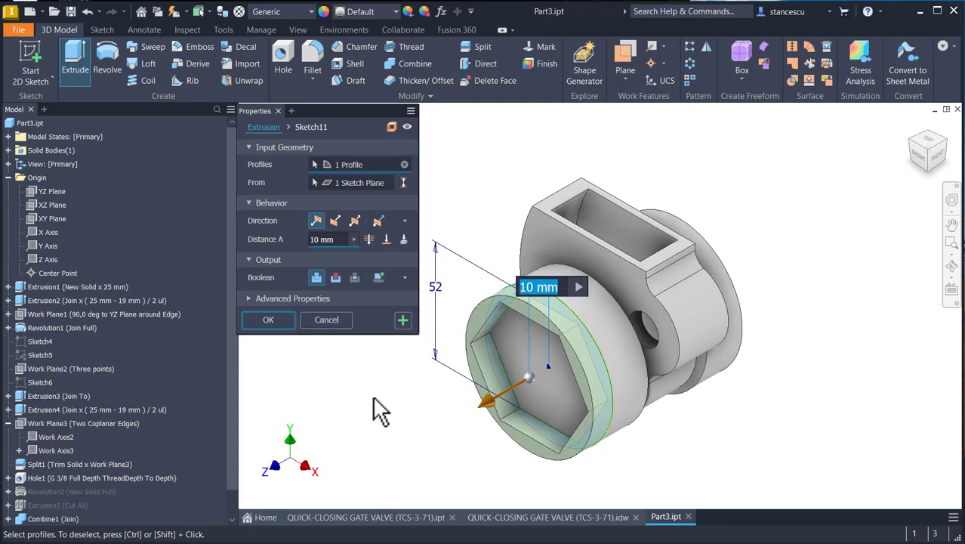
left_click(335, 278)
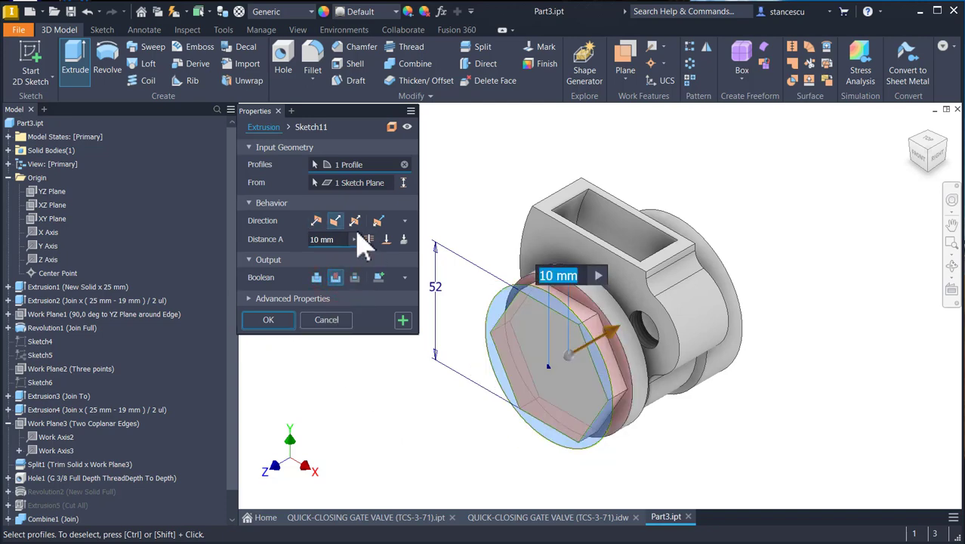
left_click(386, 239)
middle_click_drag(655, 400, 598, 439, "shift")
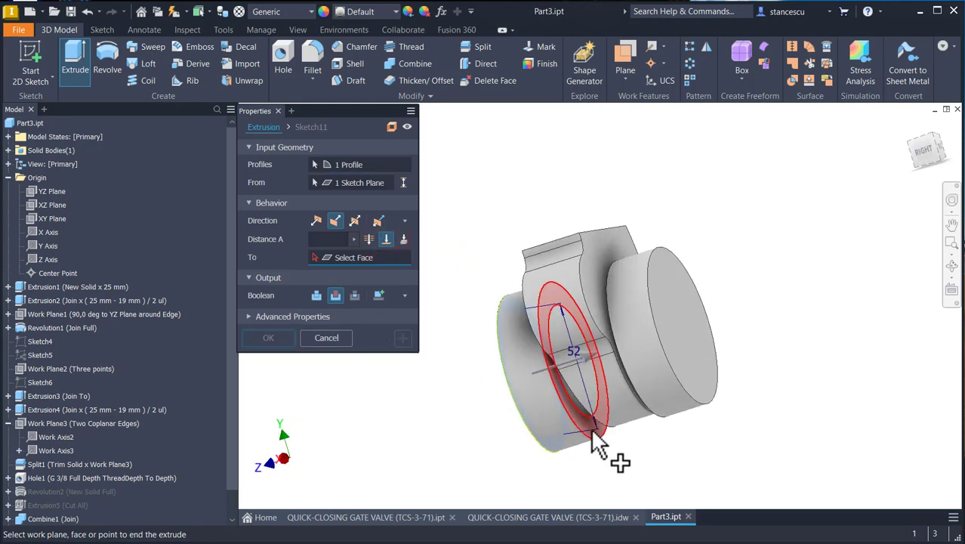
left_click(596, 441)
middle_click_drag(420, 427, 282, 344, "shift")
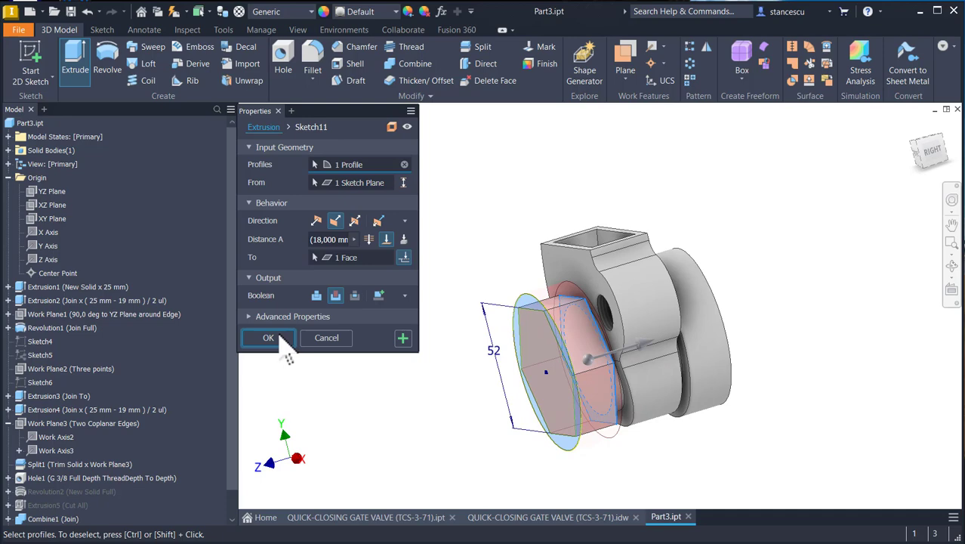
left_click(271, 338)
key("F6")
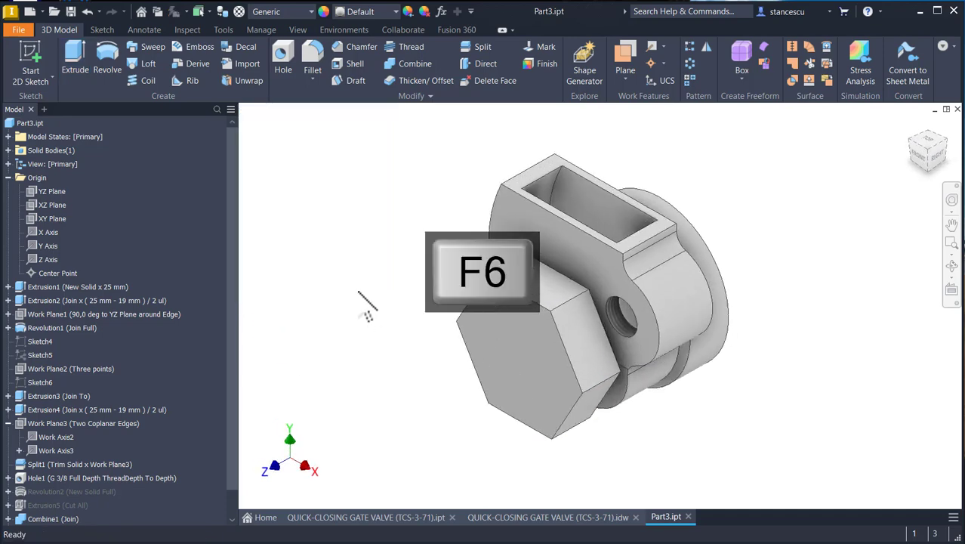
Step: Start a sketch on the XZ plane, slice the graphics, and draw a short slanted line across the hexagonal end's outer corner
left_click(52, 204)
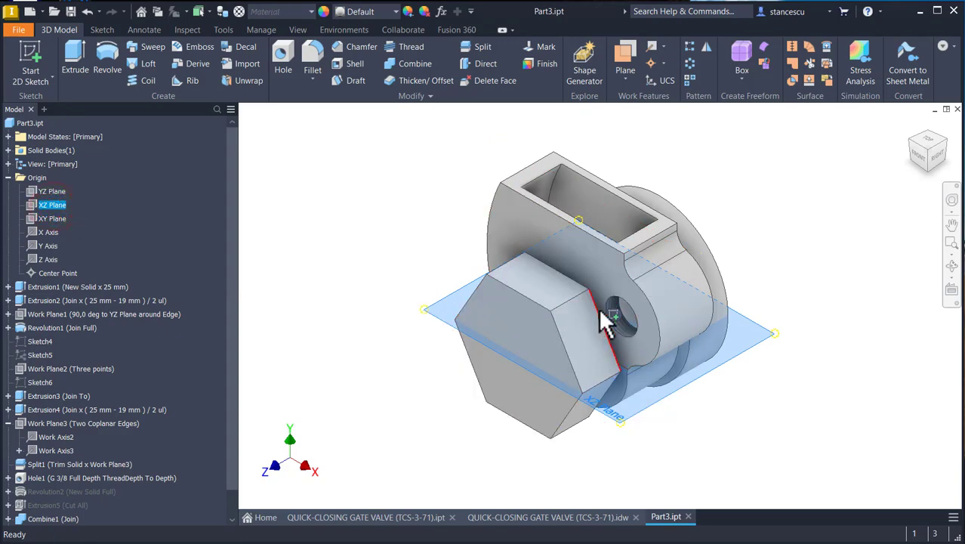
key("s")
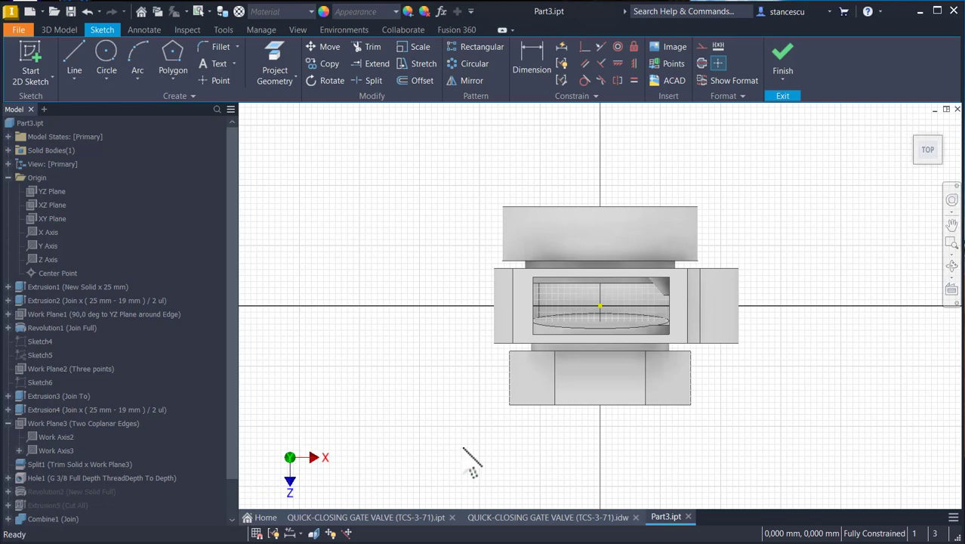
scroll(559, 457, "up", 3)
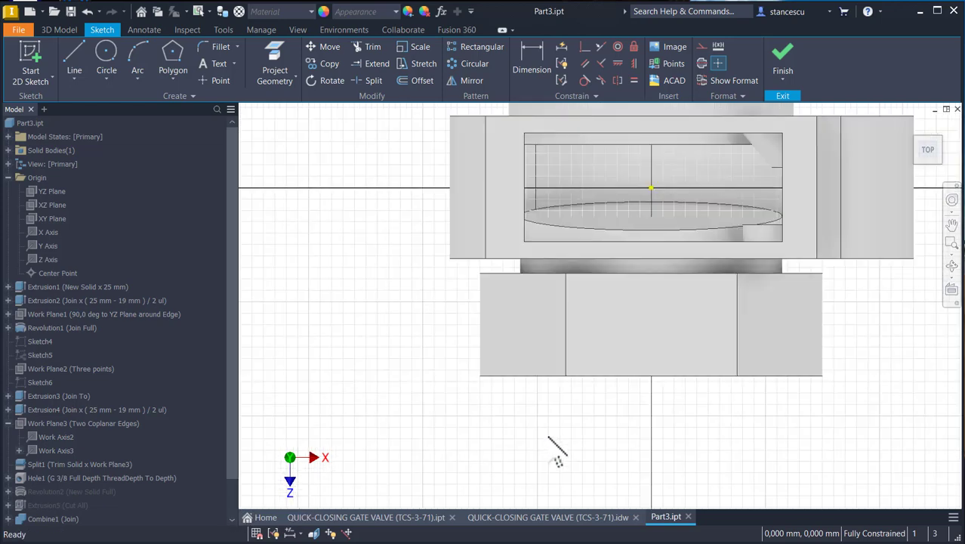
key("F7")
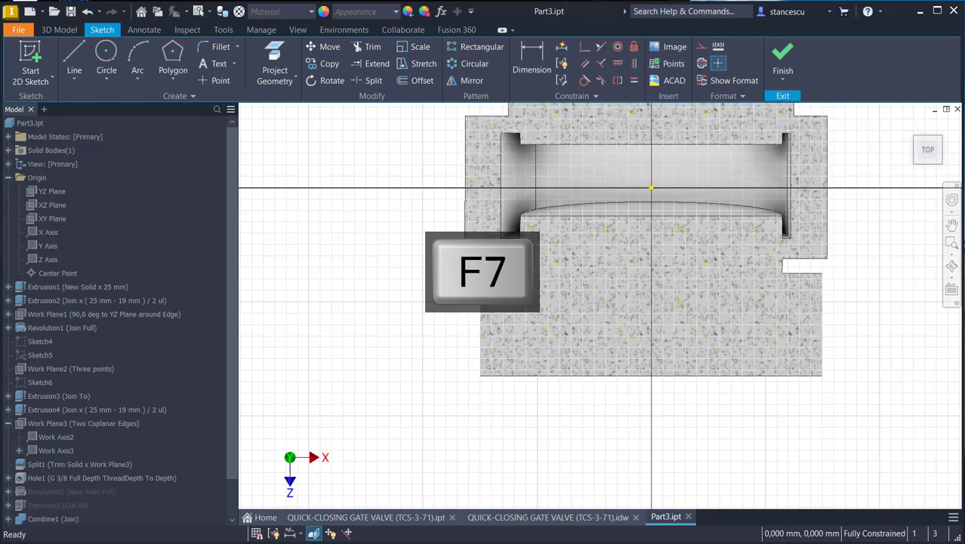
left_click(74, 59)
left_click(481, 363)
double_click(509, 376)
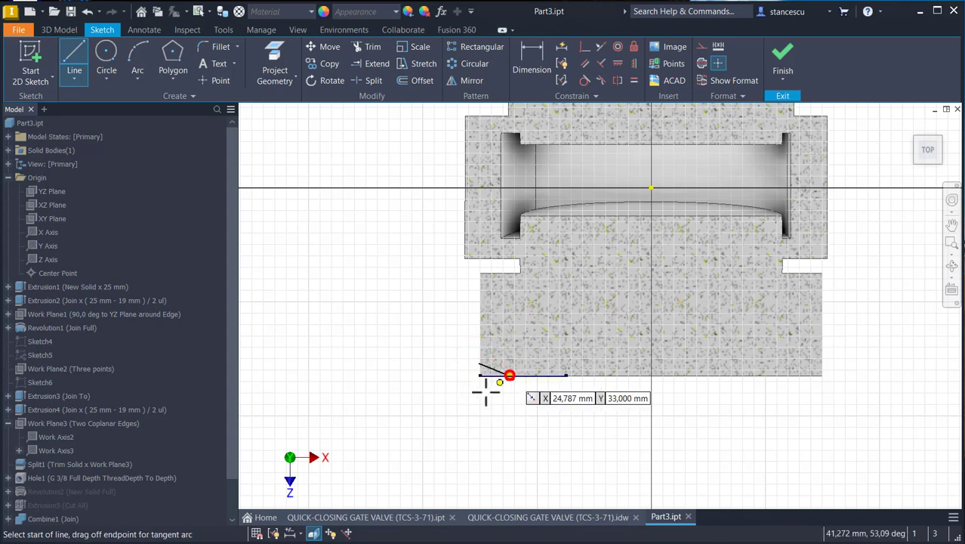
key("Escape")
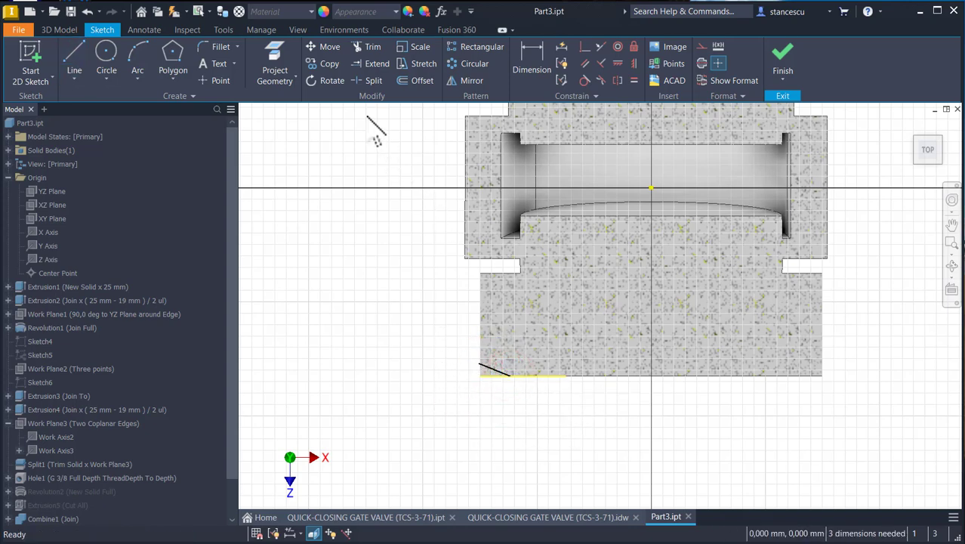
Step: Project the front hexagon side face into the sketch and attach the slanted line's outer end to its projected outer edge
left_click(276, 58)
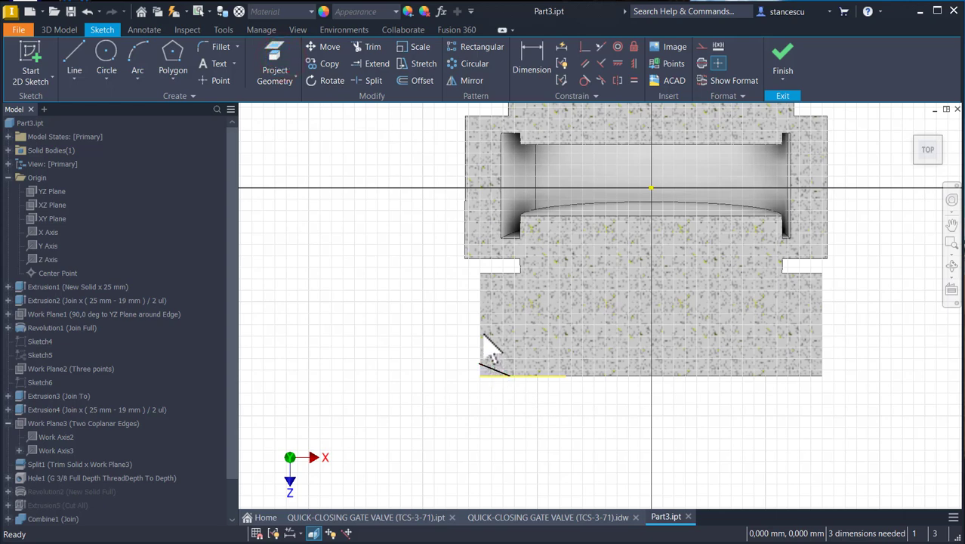
left_click(273, 62)
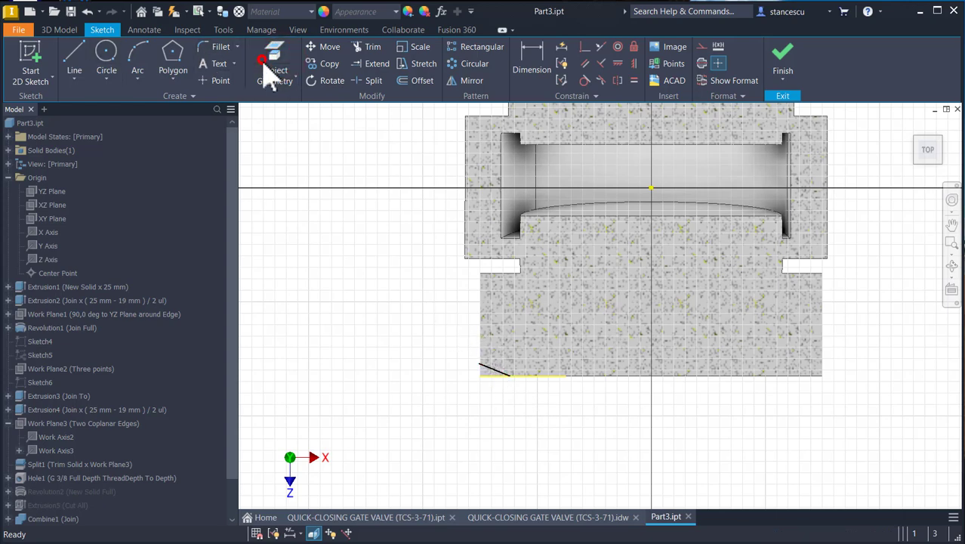
left_click(482, 342)
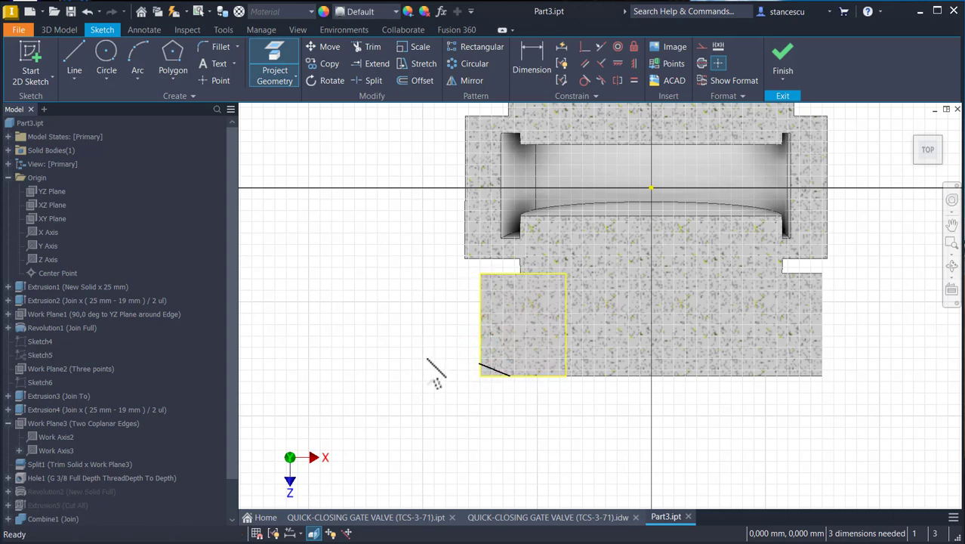
scroll(435, 382, "up", 3)
key("Escape")
mouse_move(506, 360)
left_mouse_down()
mouse_move(482, 345)
mouse_move(505, 352)
left_mouse_up()
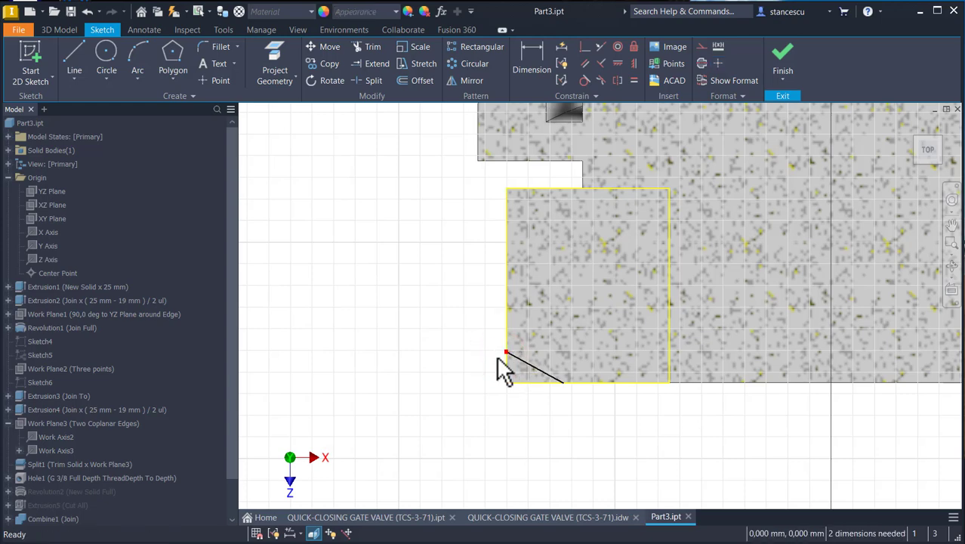
Step: Dimension the angle between the slanted line and the projected front edge as 30 degrees
key("d")
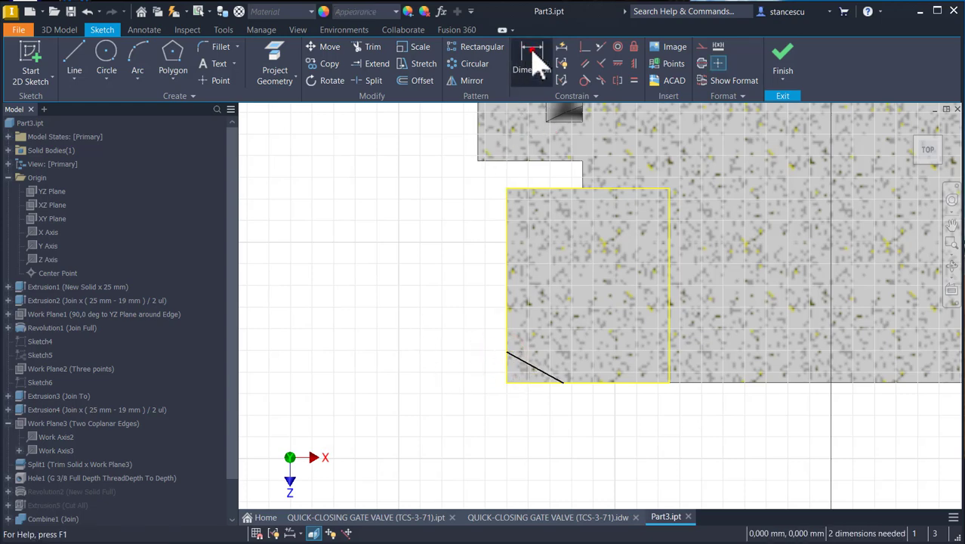
left_click(529, 381)
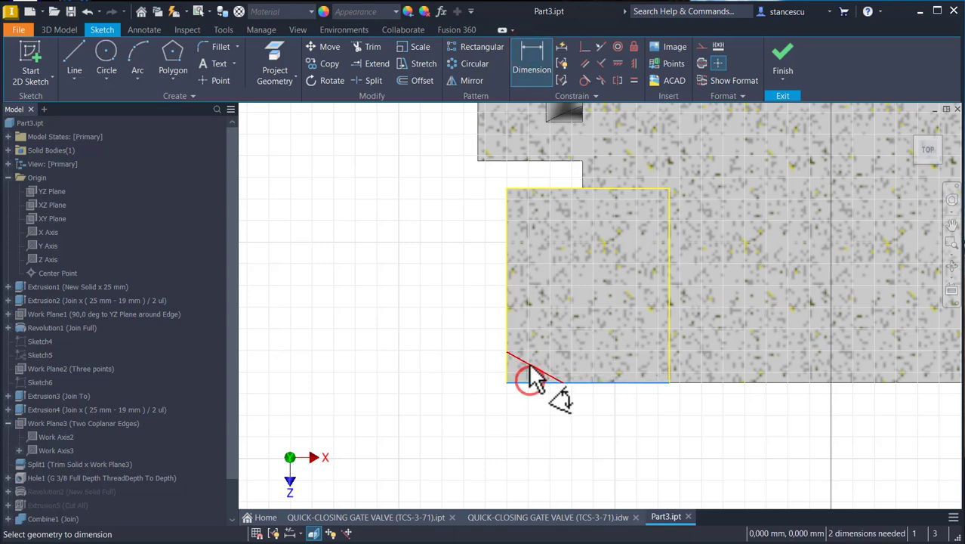
left_click(527, 366)
left_click(455, 372)
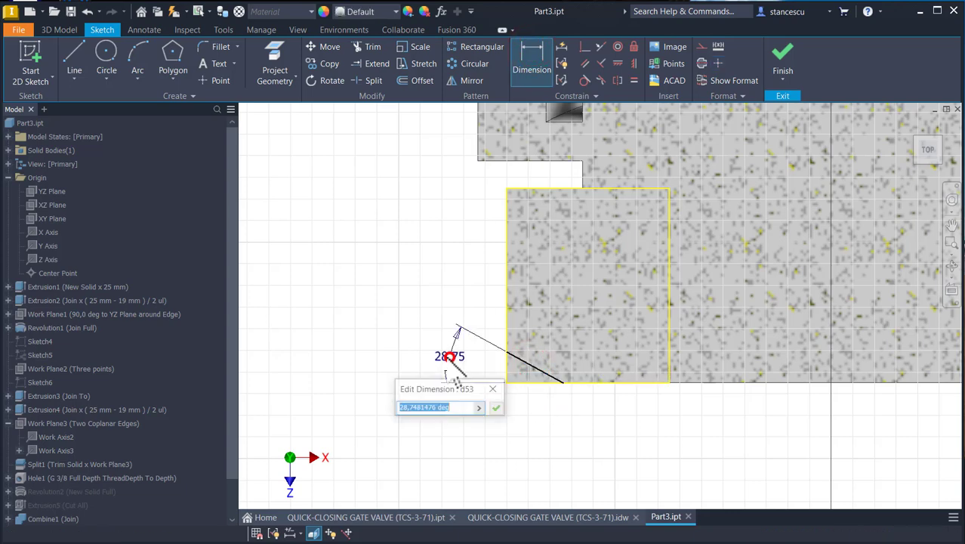
type("30")
key("Return")
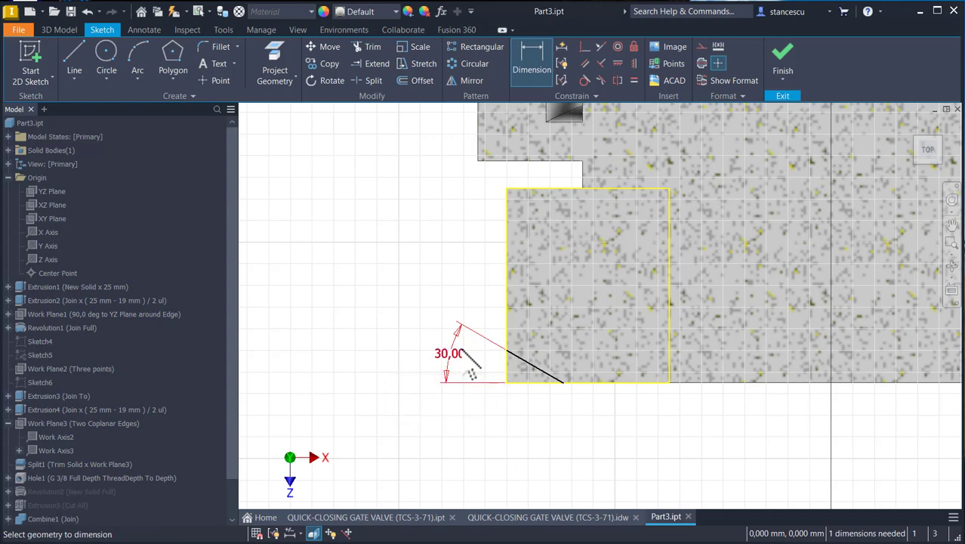
Step: Dimension the horizontal distance from the slanted line's inner end to the origin as 26 mm and finish the sketch
middle_click_drag(620, 395, 571, 443)
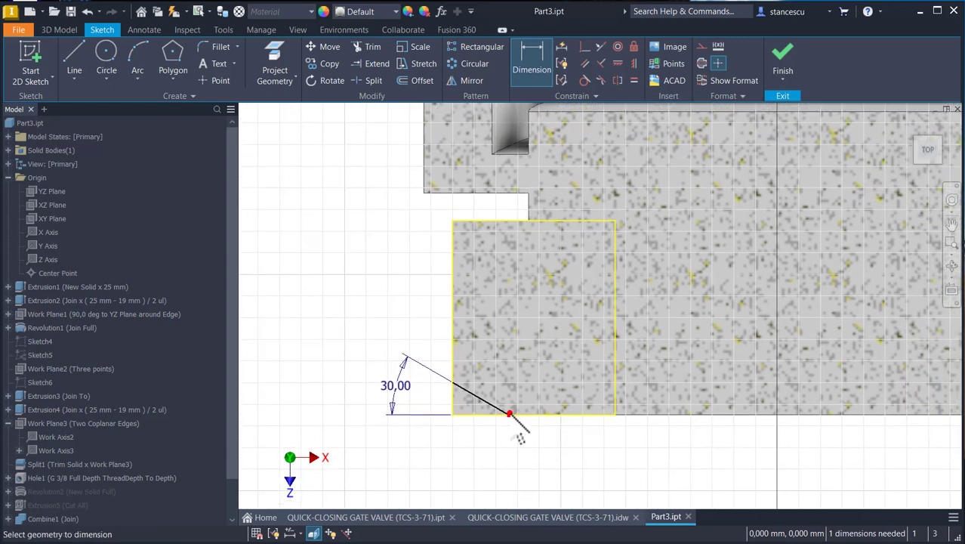
middle_click_drag(677, 320, 657, 382)
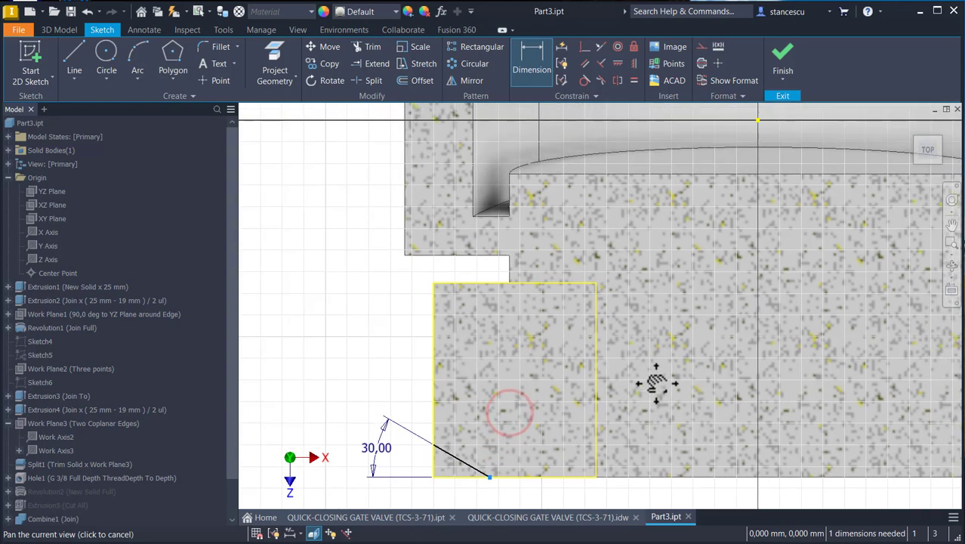
left_click(758, 121)
middle_click_drag(670, 337, 676, 255)
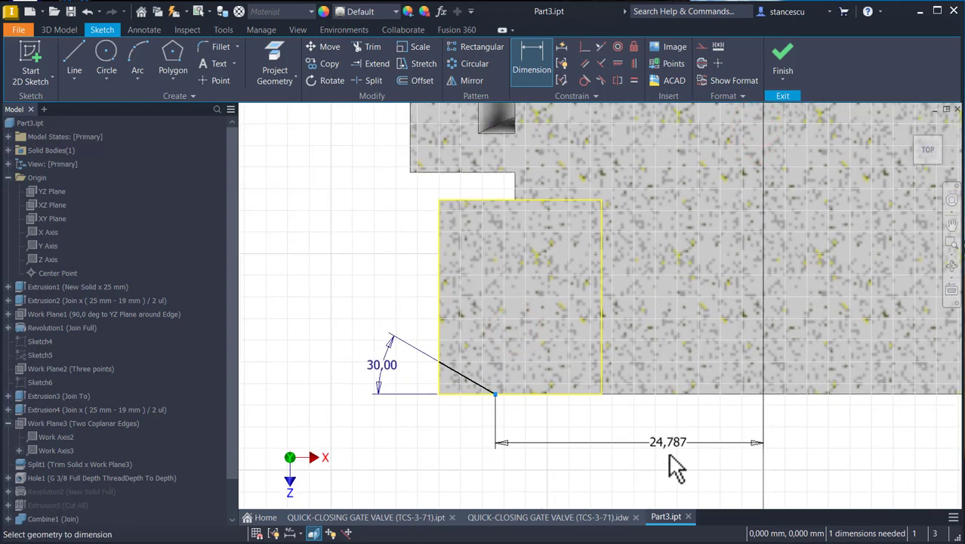
left_click(668, 461)
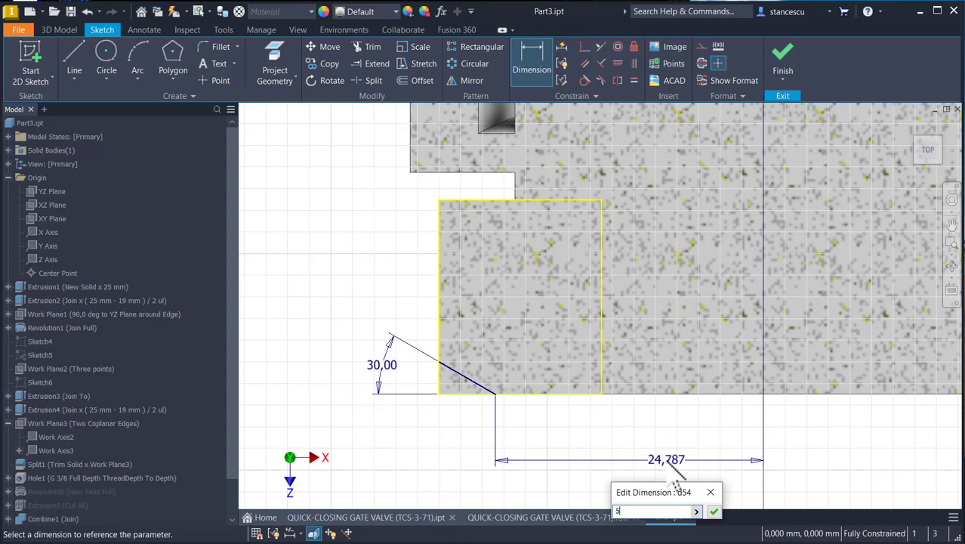
key("Return")
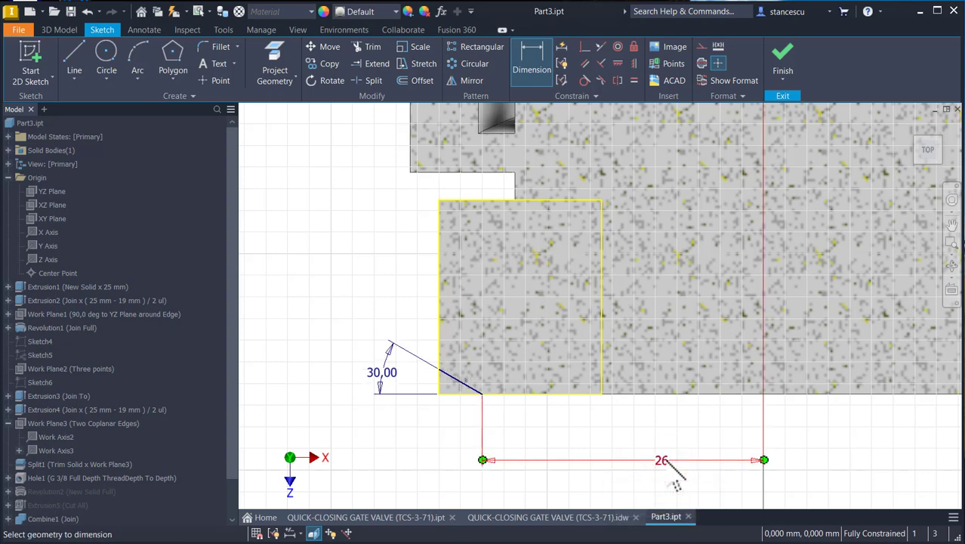
left_click(782, 57)
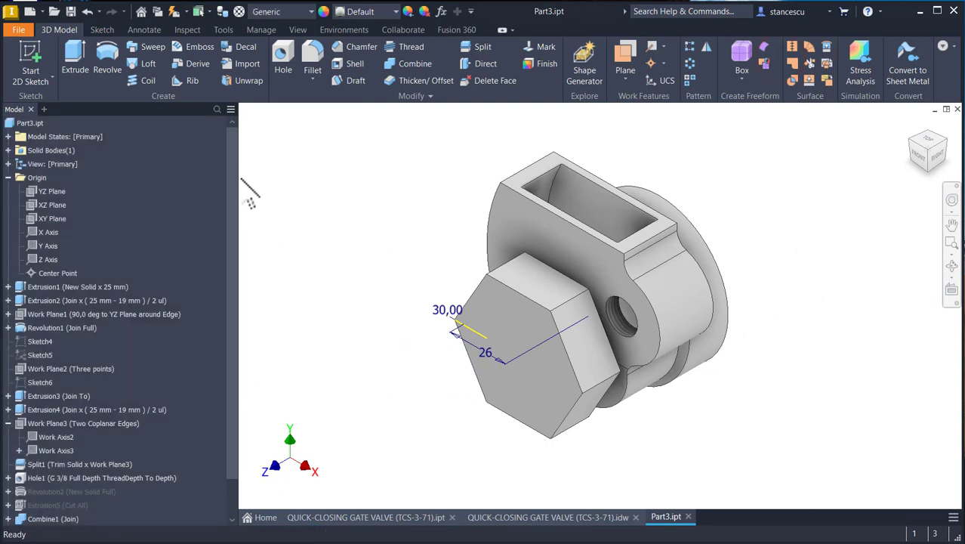
Step: Revolve the small triangular corner profile a full turn around the Z axis as a cut to chamfer the front hexagon
left_click(107, 57)
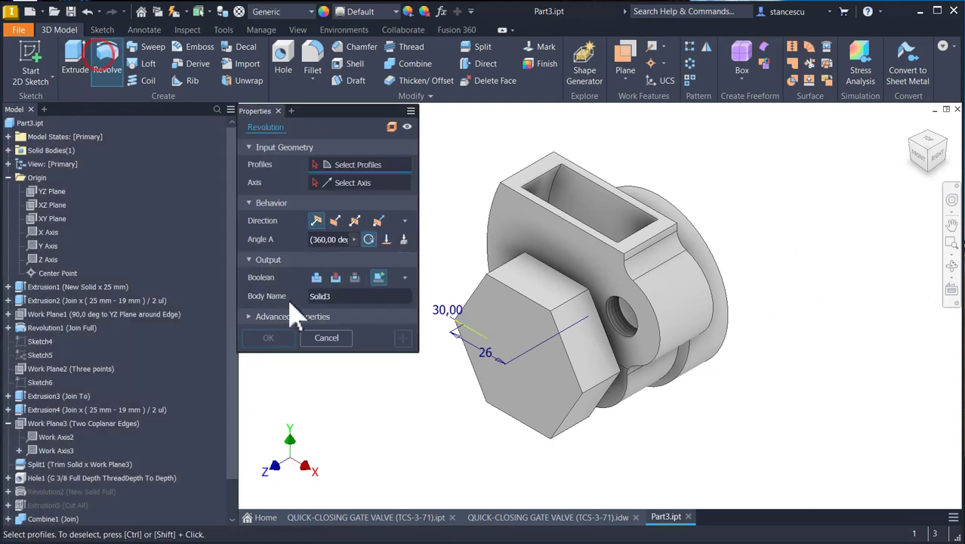
scroll(469, 324, "up", 5)
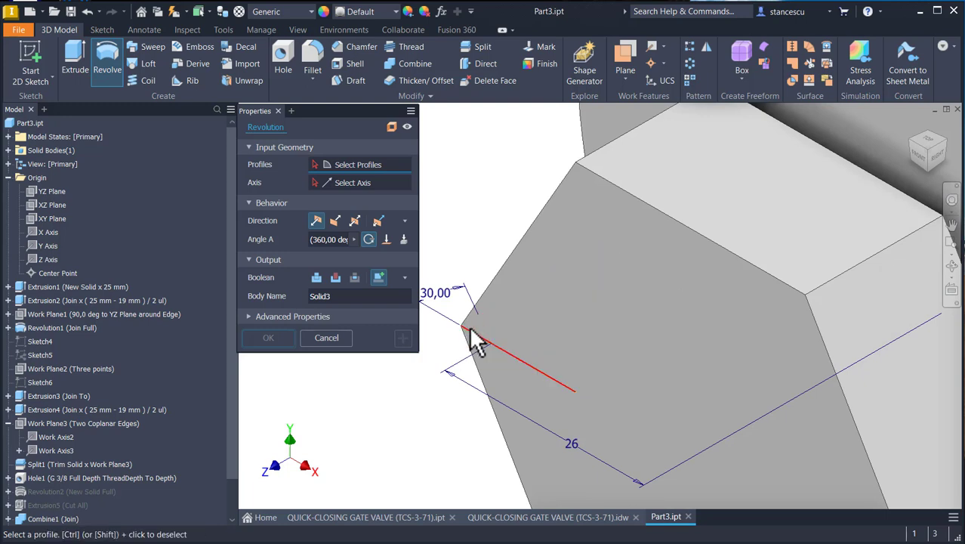
left_click(474, 324)
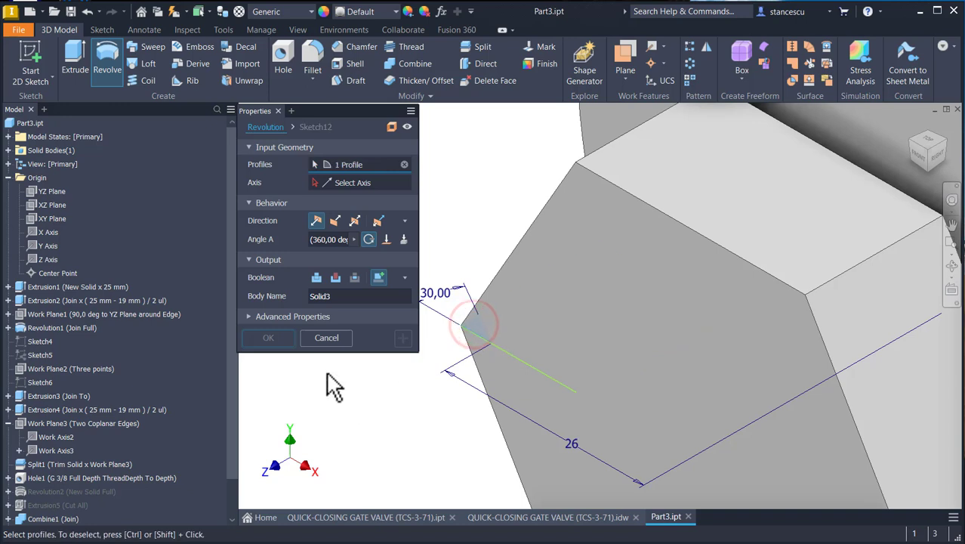
left_click(361, 184)
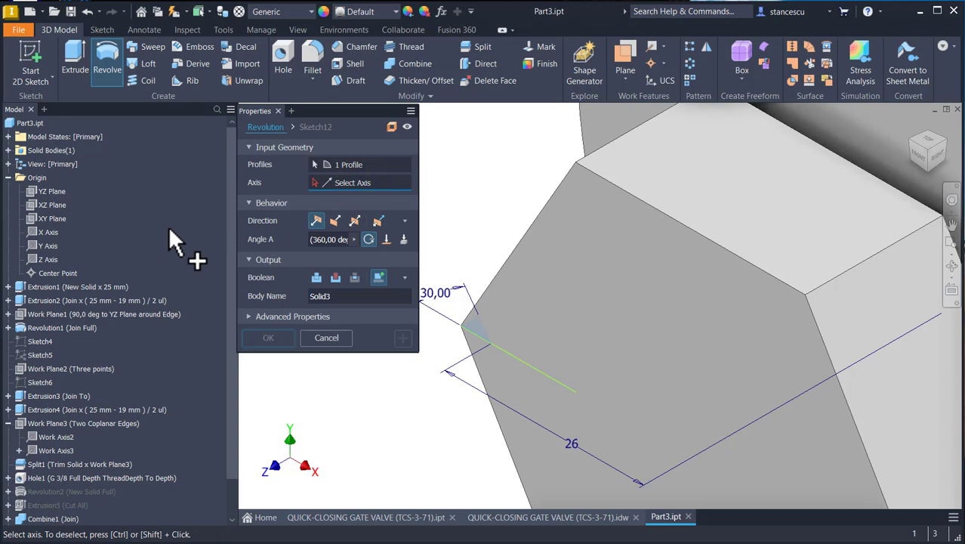
left_click(49, 259)
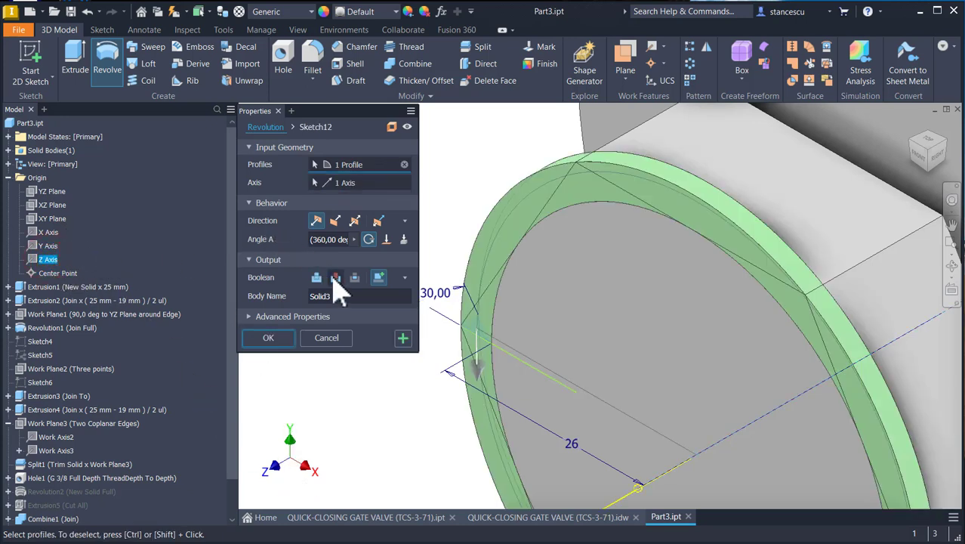
left_click(335, 279)
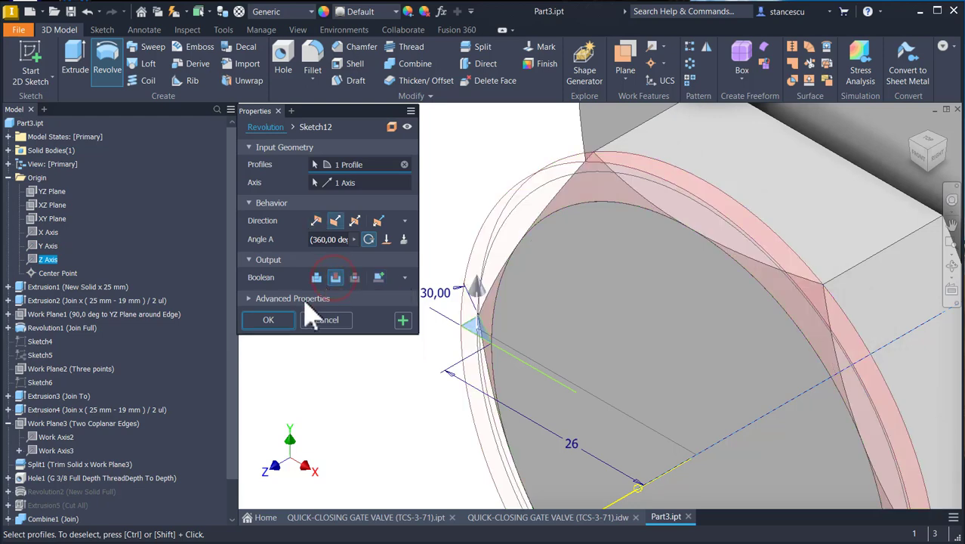
left_click(268, 319)
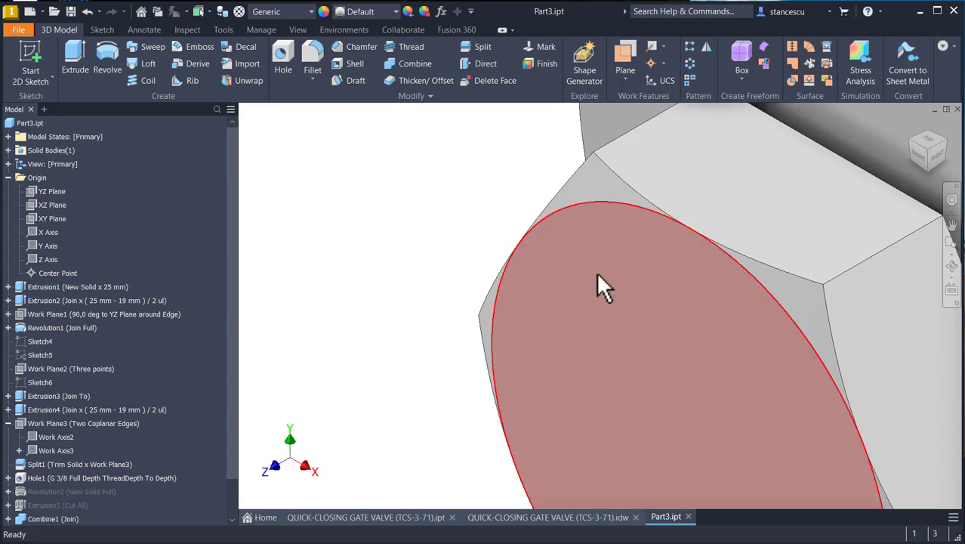
key("F6")
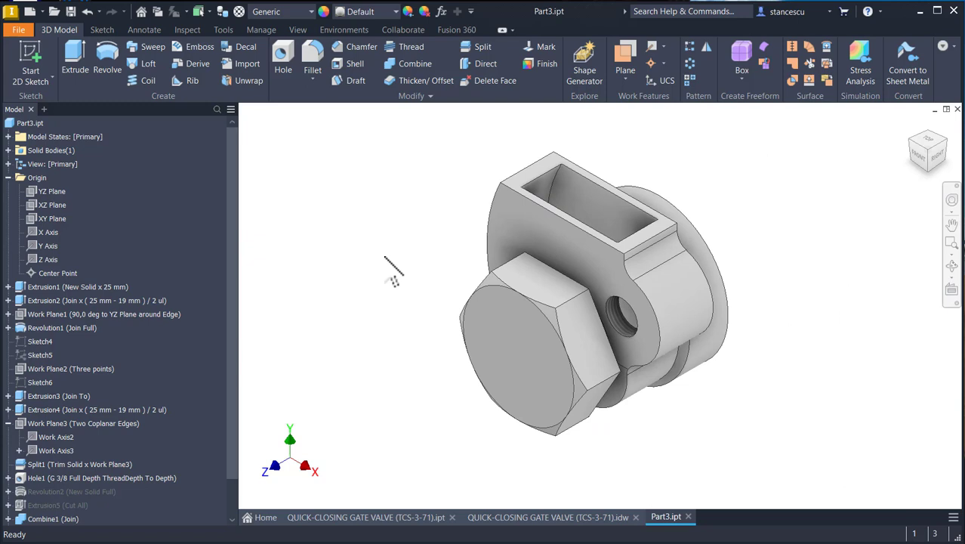
Step: Examine the pipe-end thread, groove widths and bore diameters in the valve's .idw drawing, and return to Part3.ipt
left_click(375, 177)
left_click(508, 517)
scroll(319, 270, "up", 5)
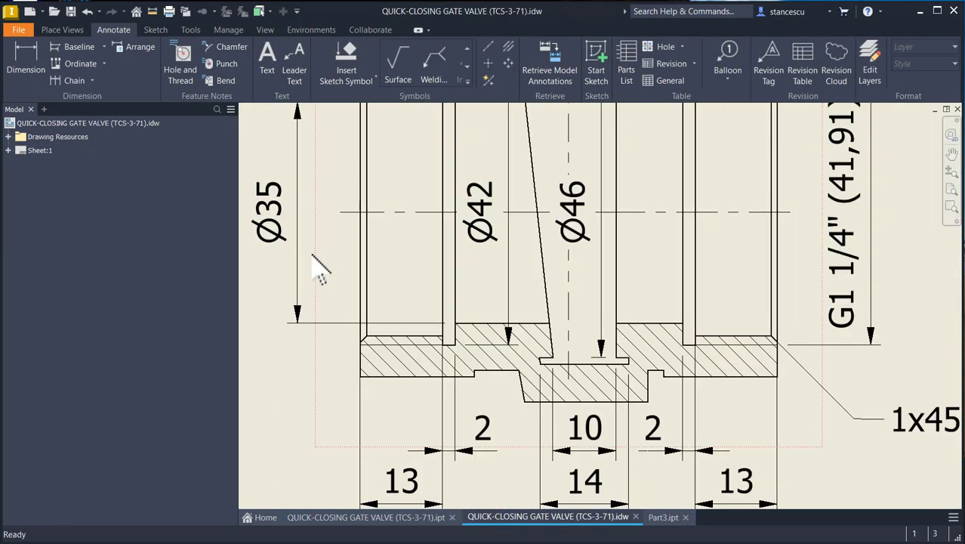
scroll(321, 265, "down", 1)
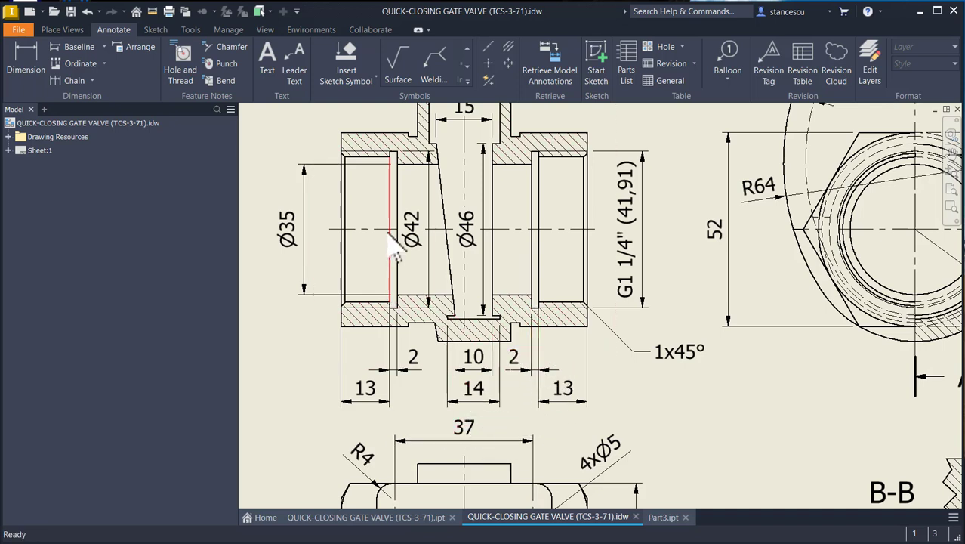
left_click(393, 367)
left_click(407, 227)
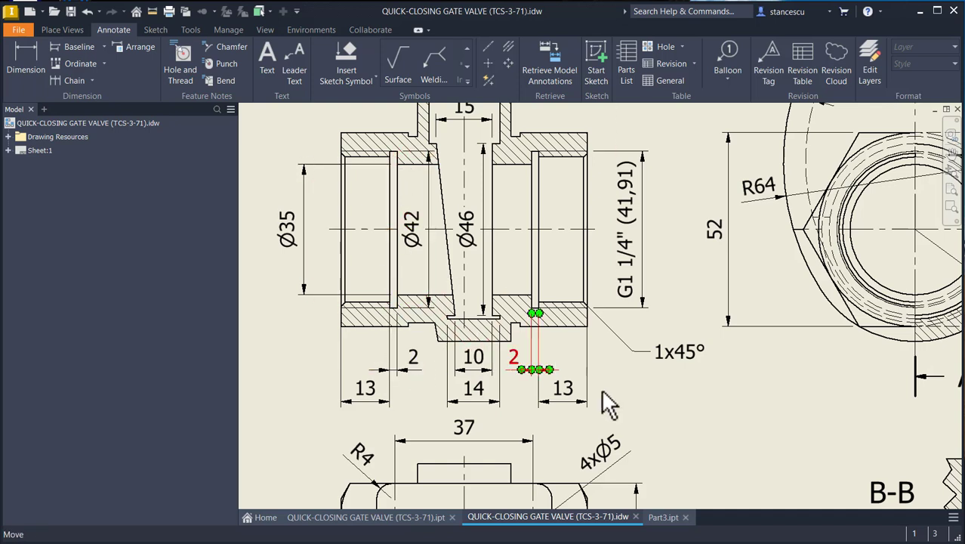
left_click(664, 518)
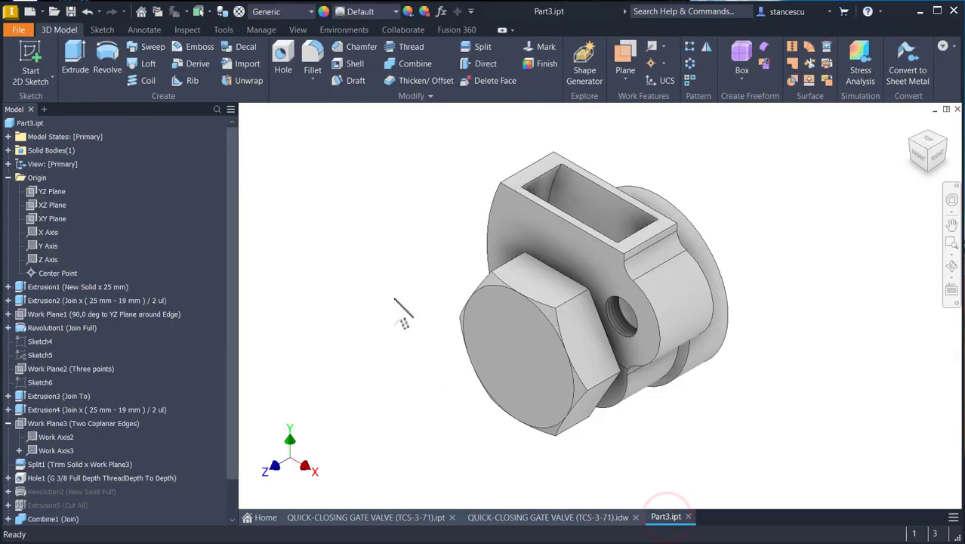
Step: Start a full-depth tapped hole with ISO Pipe Threads, size 41,91 and designation G 1 1/4
left_click(287, 72)
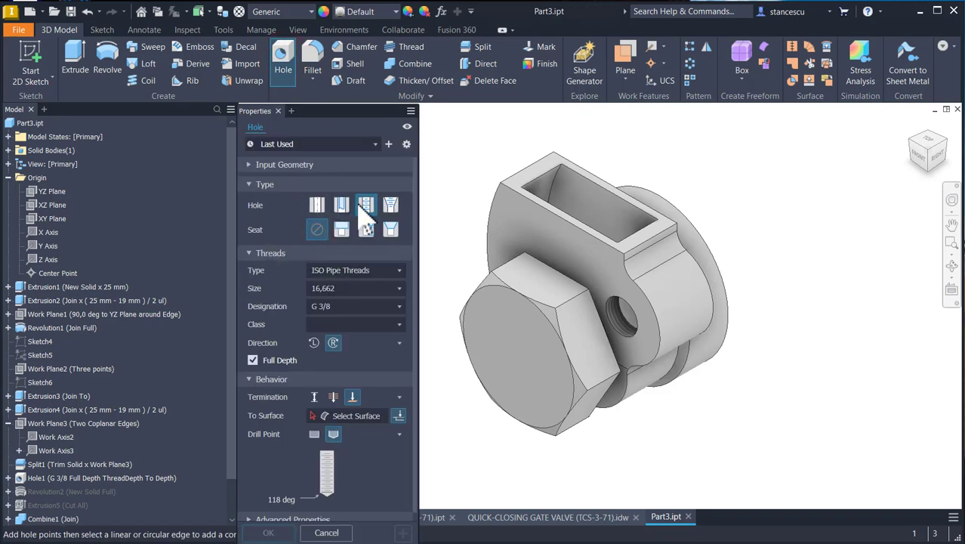
left_click(338, 269)
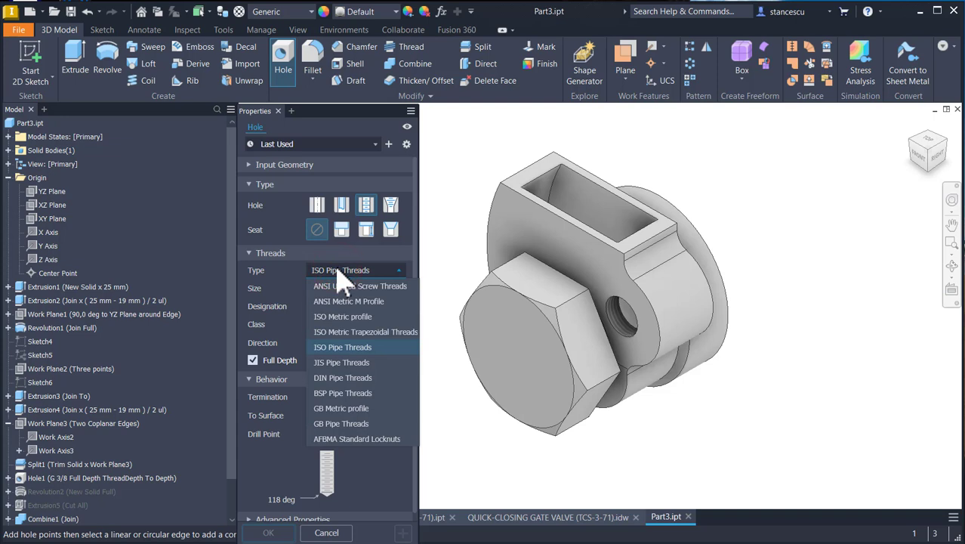
left_click(337, 271)
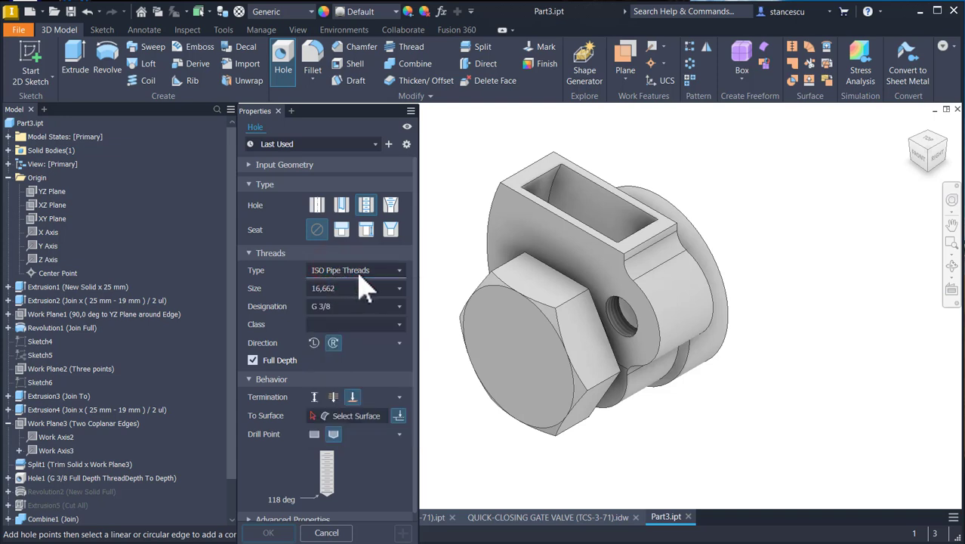
left_click(339, 290)
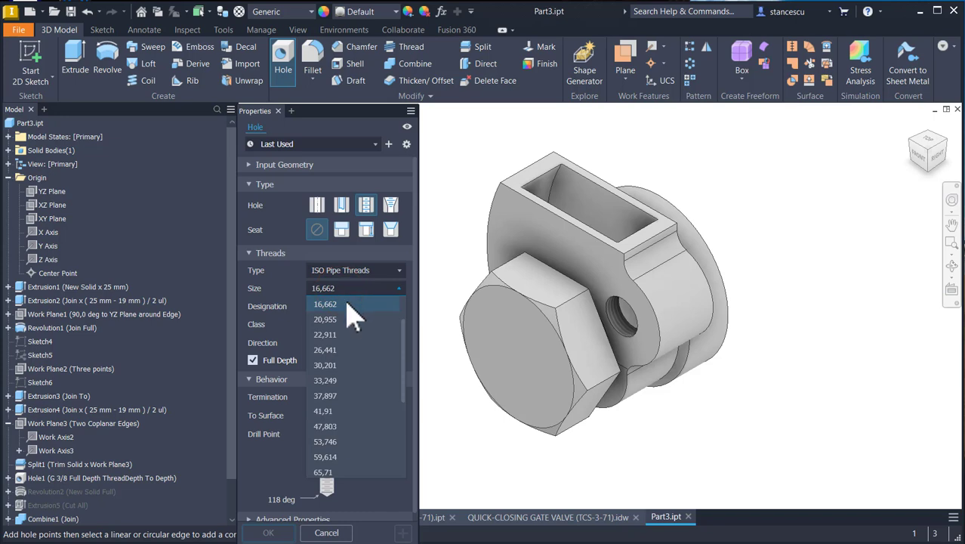
left_click(333, 411)
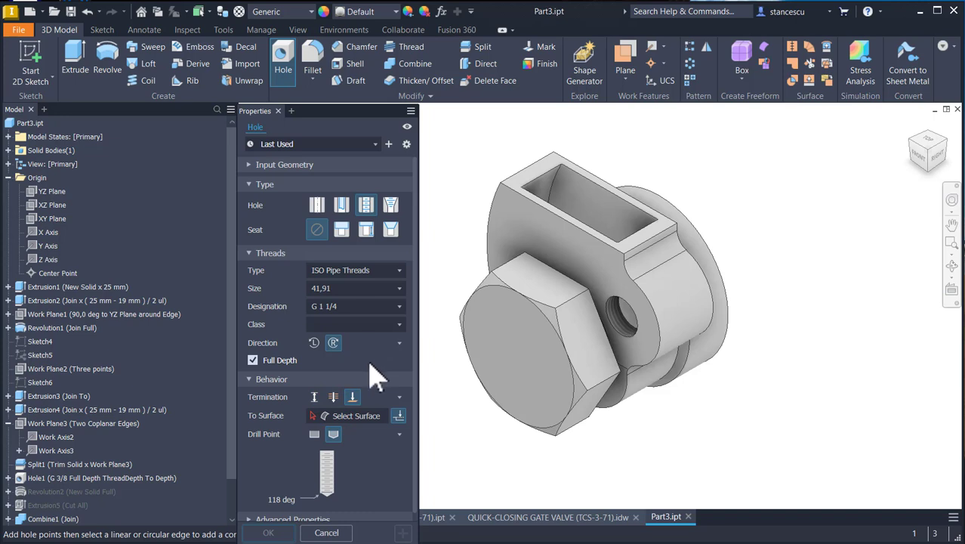
Step: Place the G 1 1/4 tapped hole concentric on the front hexagon face, with a flat drill point and a depth of 13+2 mm
left_click(490, 359)
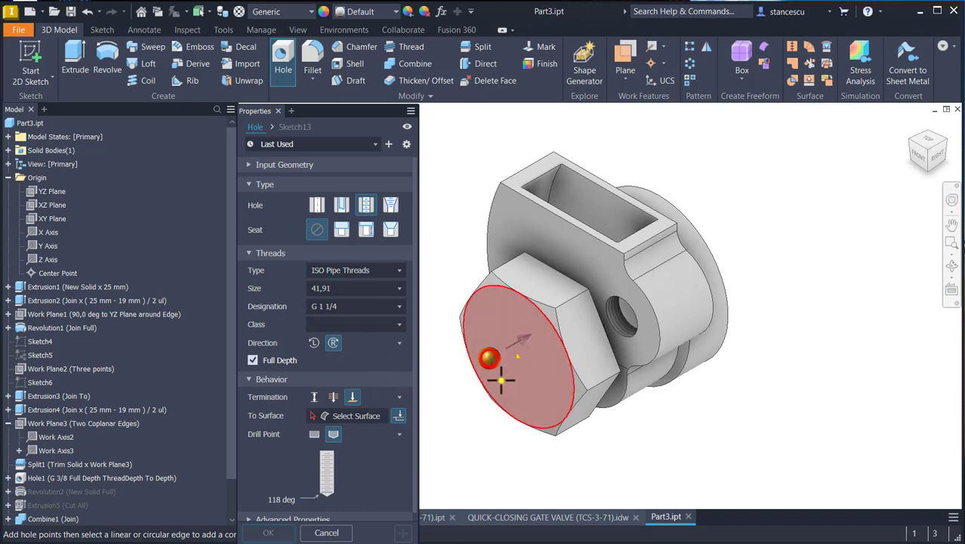
left_click(552, 330)
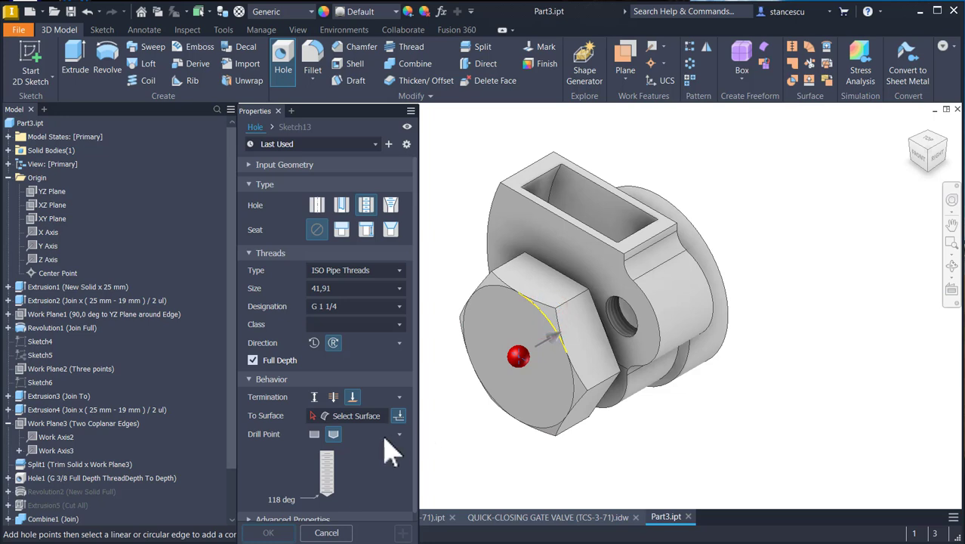
left_click(314, 435)
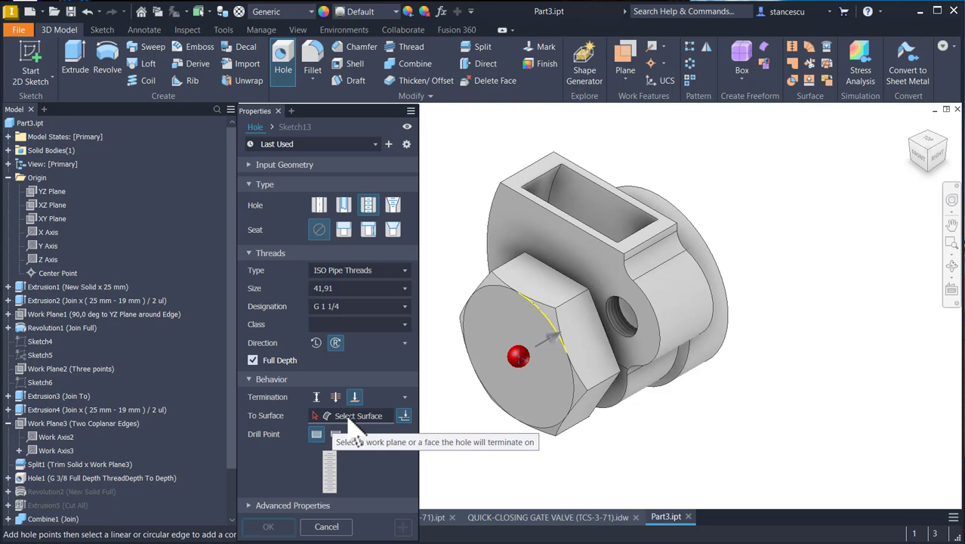
left_click(315, 397)
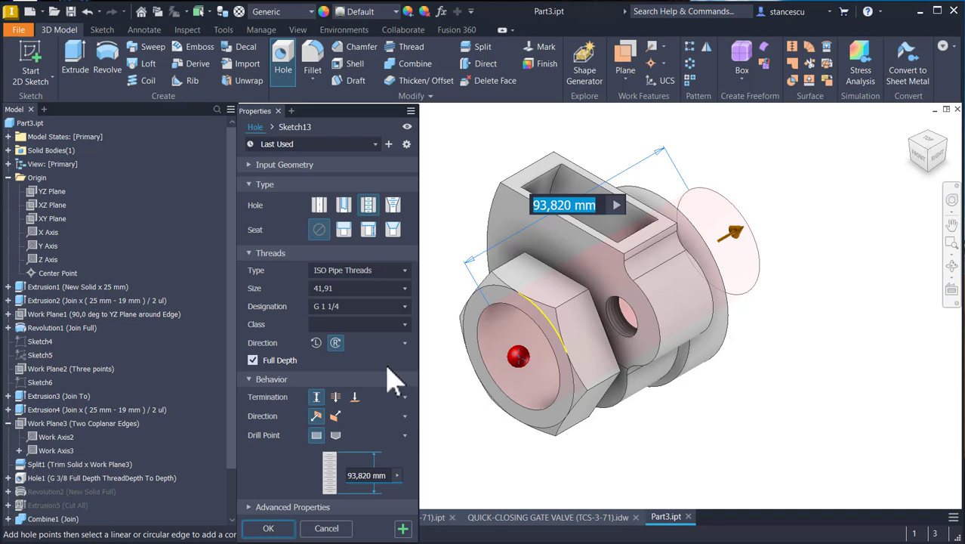
type("13")
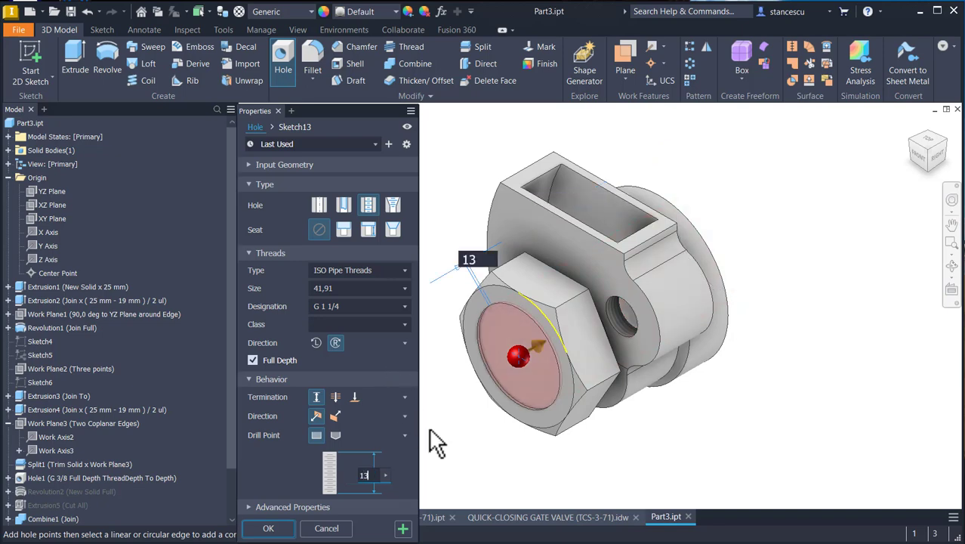
type("+2")
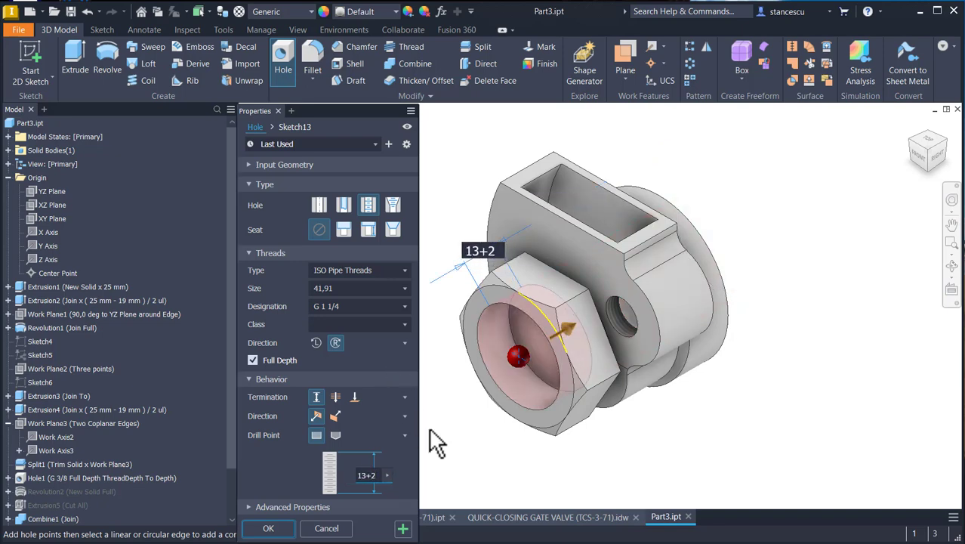
left_click(268, 529)
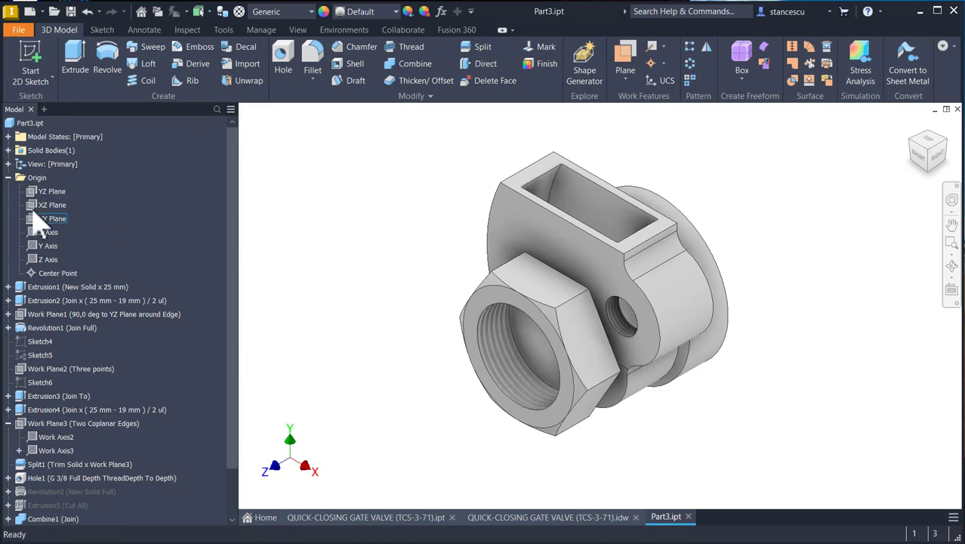
Step: Start a sketch on the YZ plane with the part sliced and project the inner end edge of the front threaded bore
left_click(52, 194)
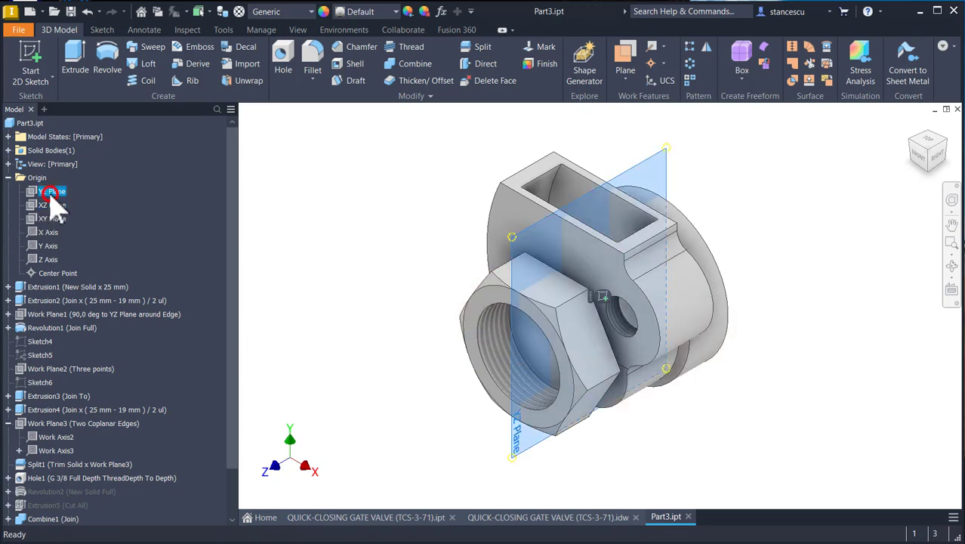
left_click(604, 298)
key("F7")
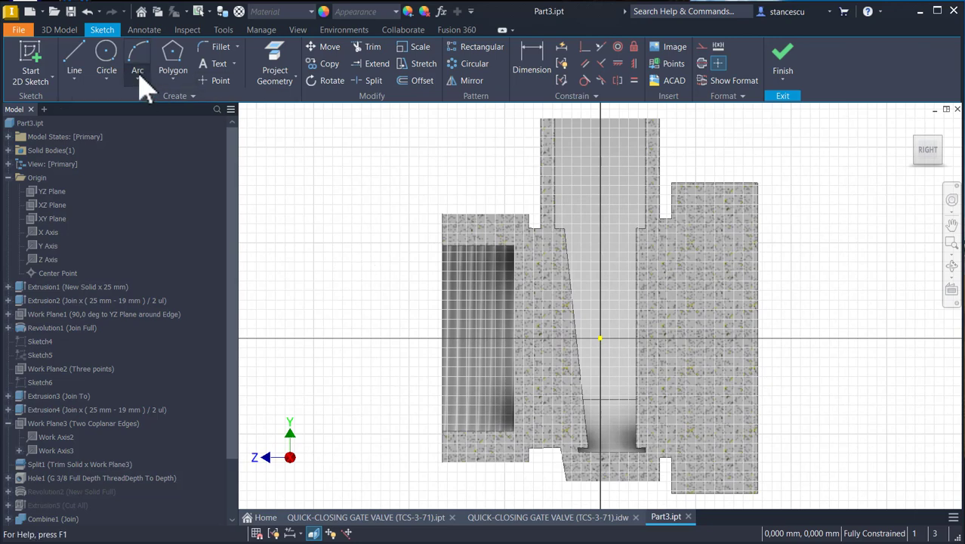
left_click(276, 62)
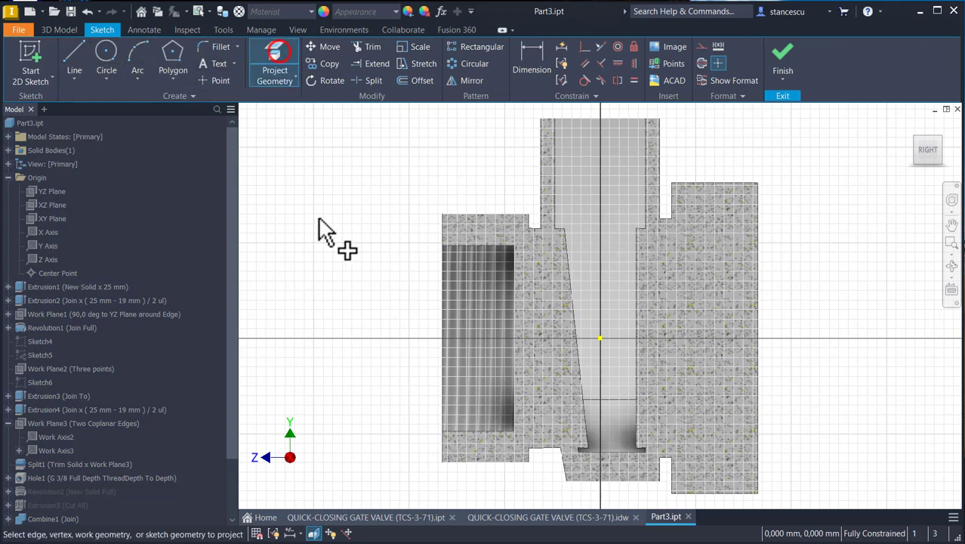
left_click(517, 269)
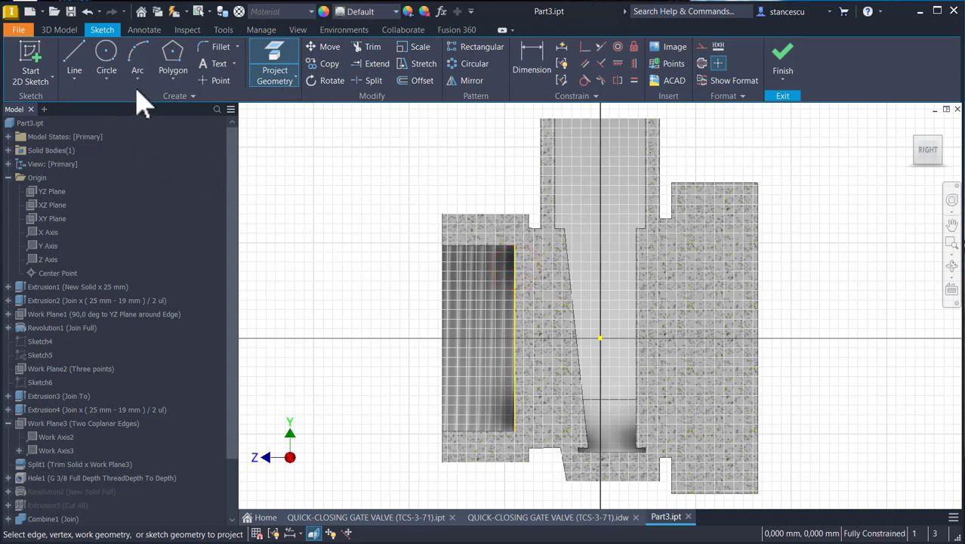
Step: Draw a 2 mm high two-point rectangle above the bore's upper inner corner and project the Z axis as a centerline
left_click(173, 78)
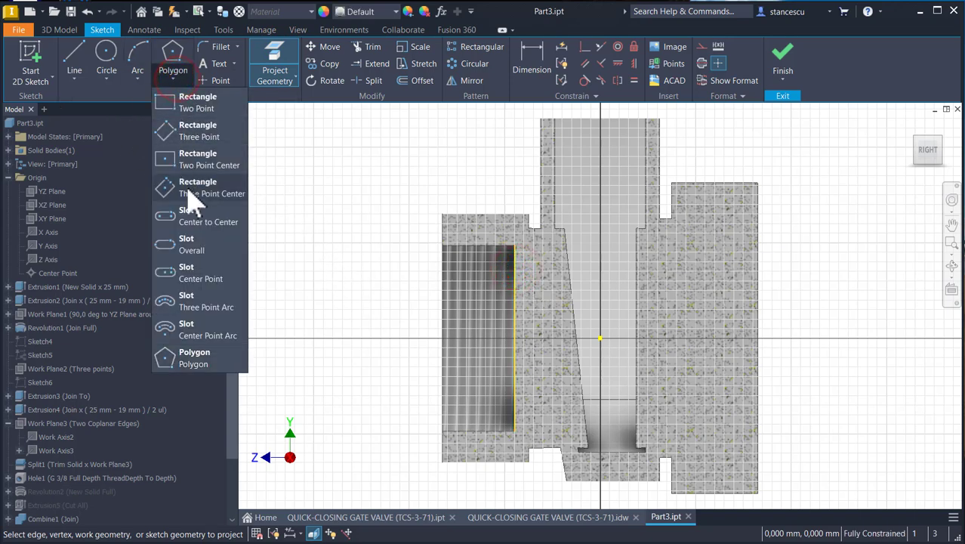
left_click(199, 102)
scroll(465, 223, "up", 3)
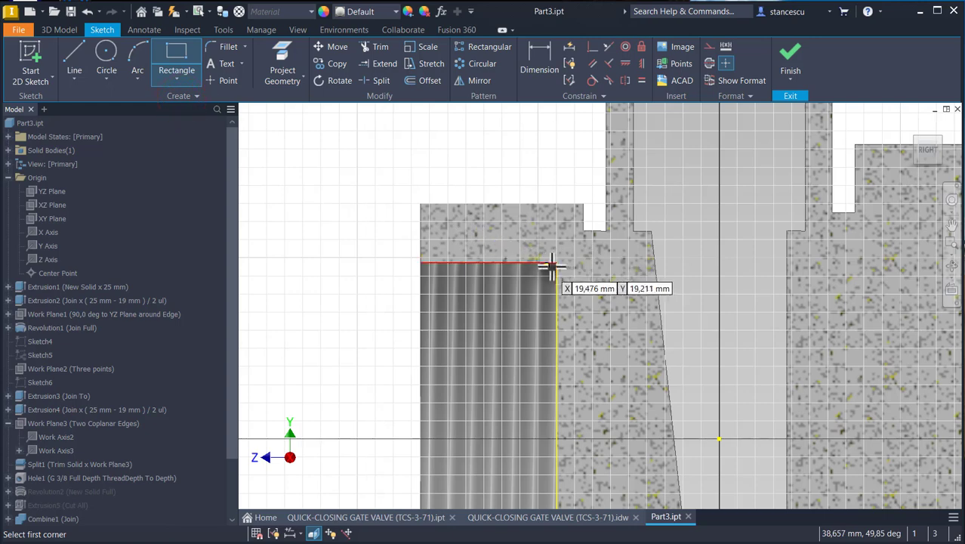
left_click(557, 262)
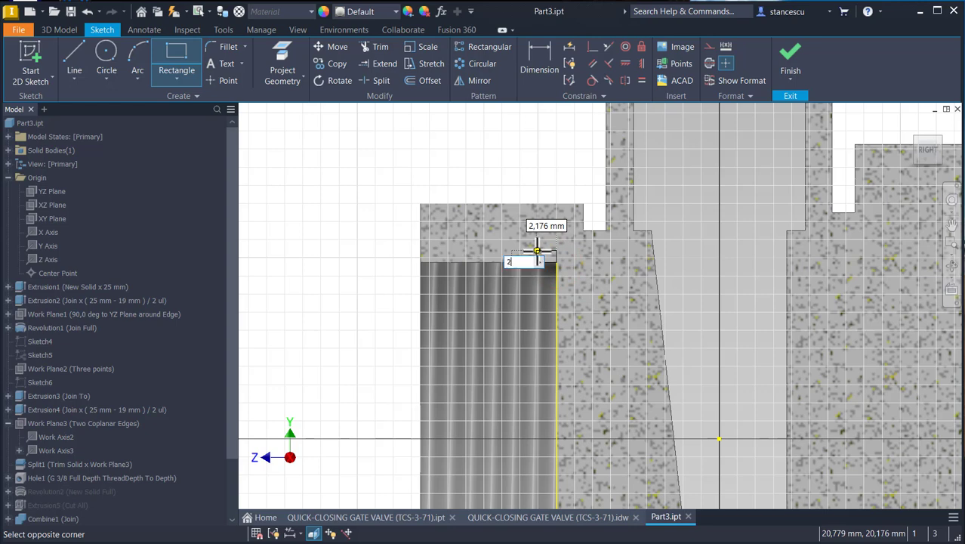
type("2")
key("Return")
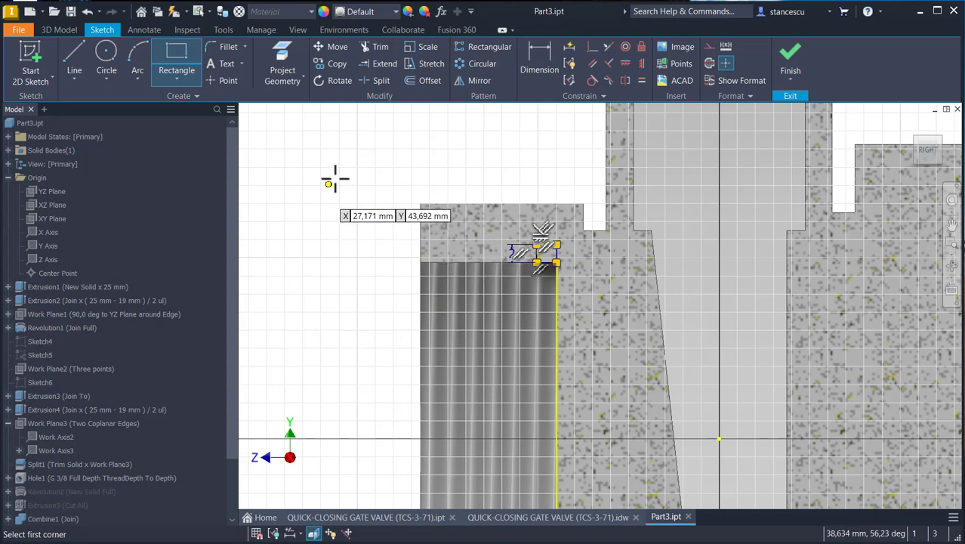
key("Escape")
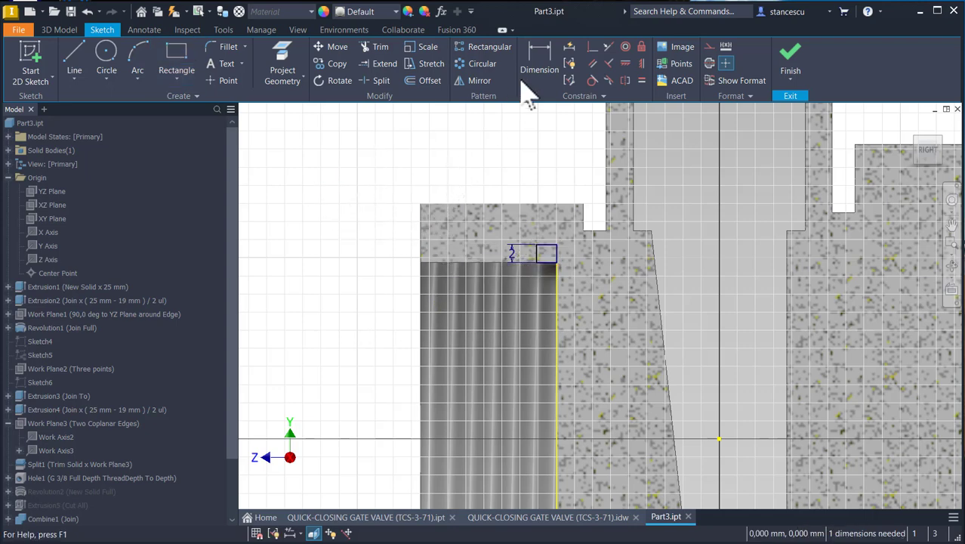
left_click(282, 60)
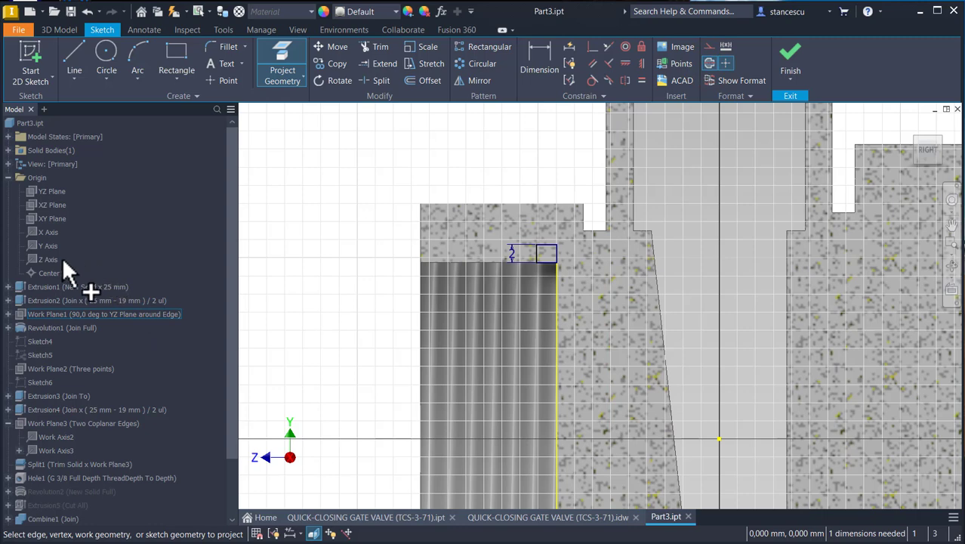
left_click(50, 260)
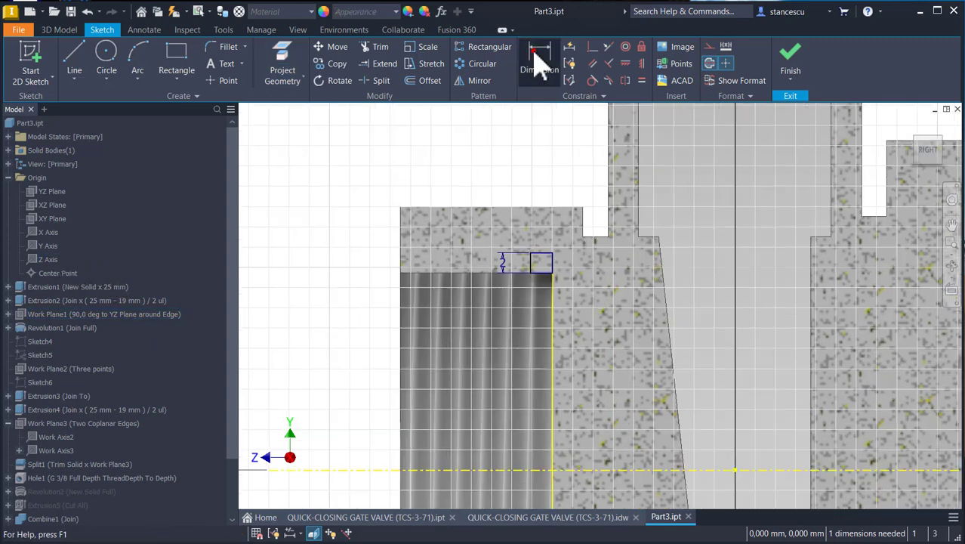
left_click(535, 57)
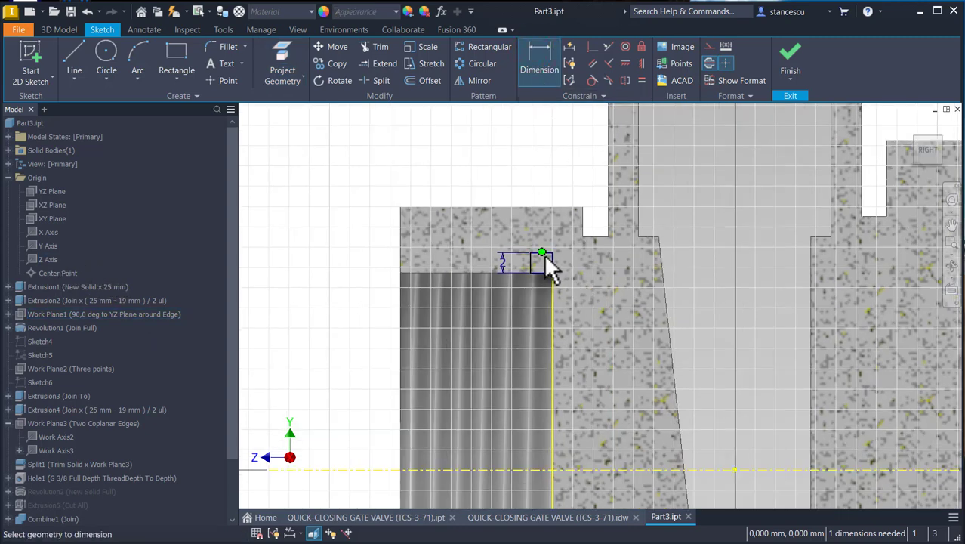
left_click(546, 253)
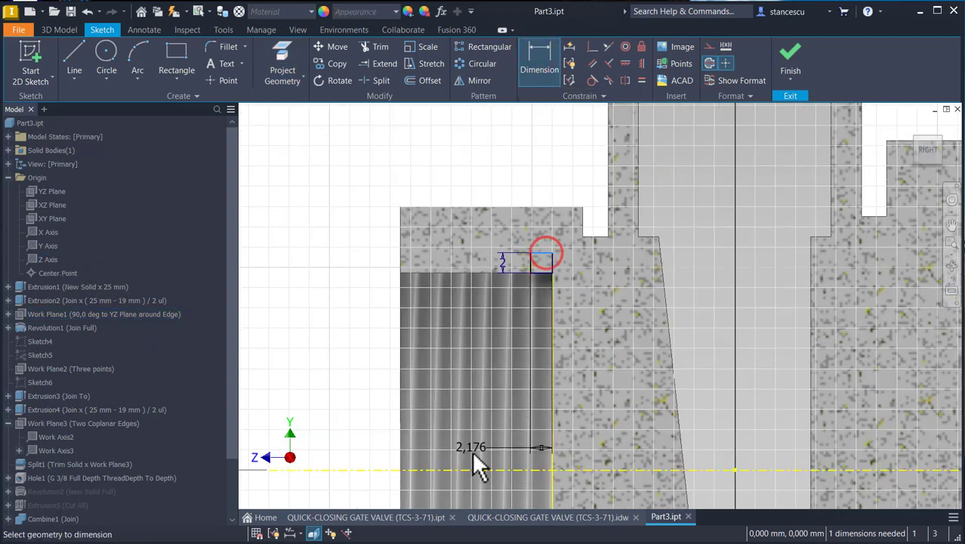
left_click(468, 469)
left_click(368, 382)
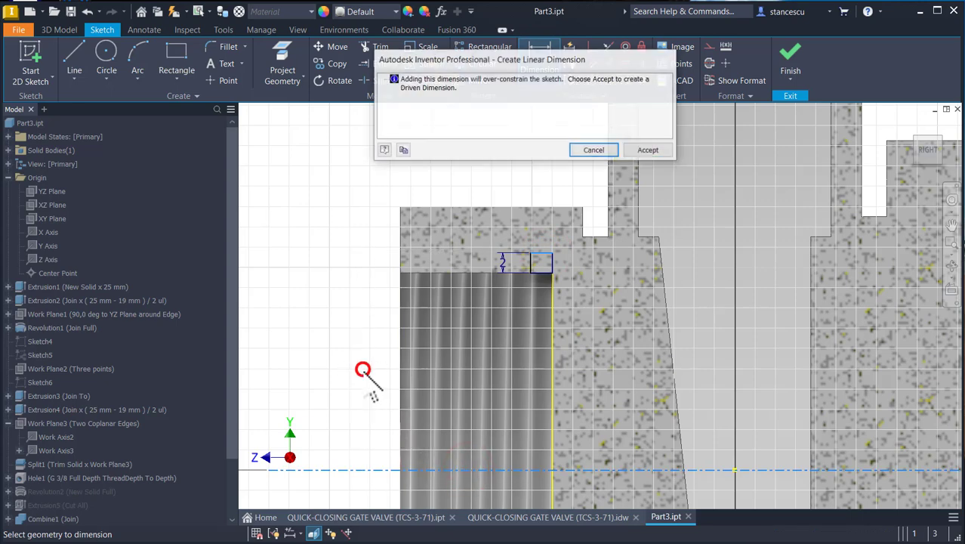
left_click(605, 151)
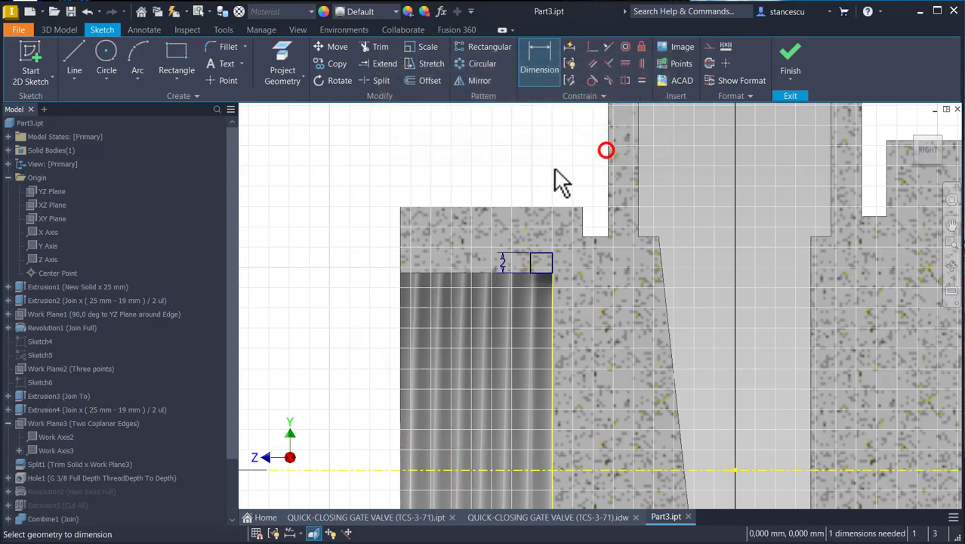
Step: Delete the rectangle's height dimension and dimension its width as 2 mm
left_click(500, 263)
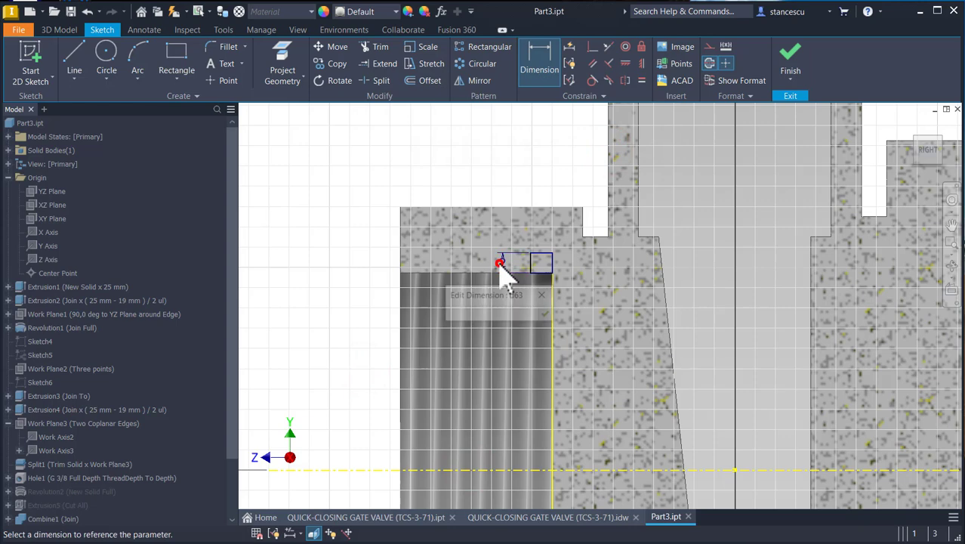
key("Escape")
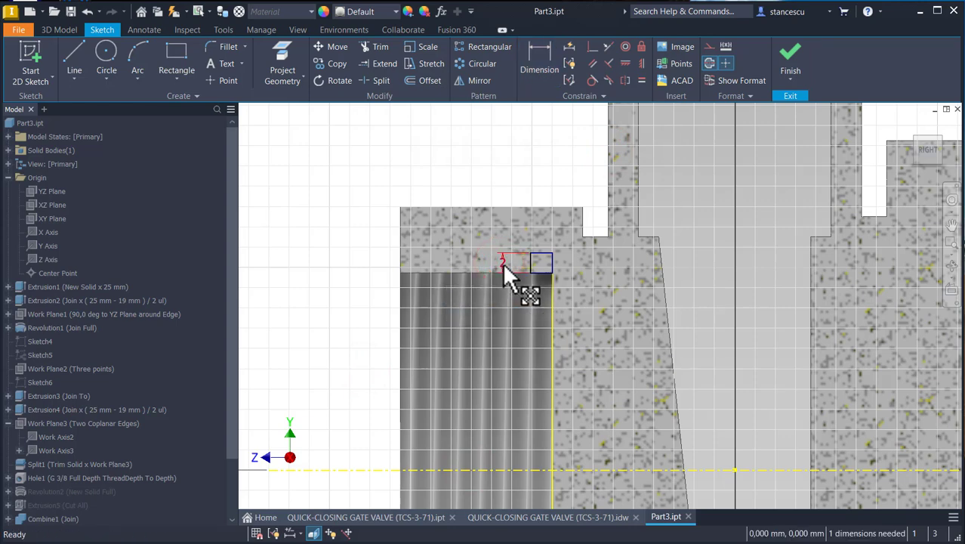
left_click(539, 61)
left_click(549, 255)
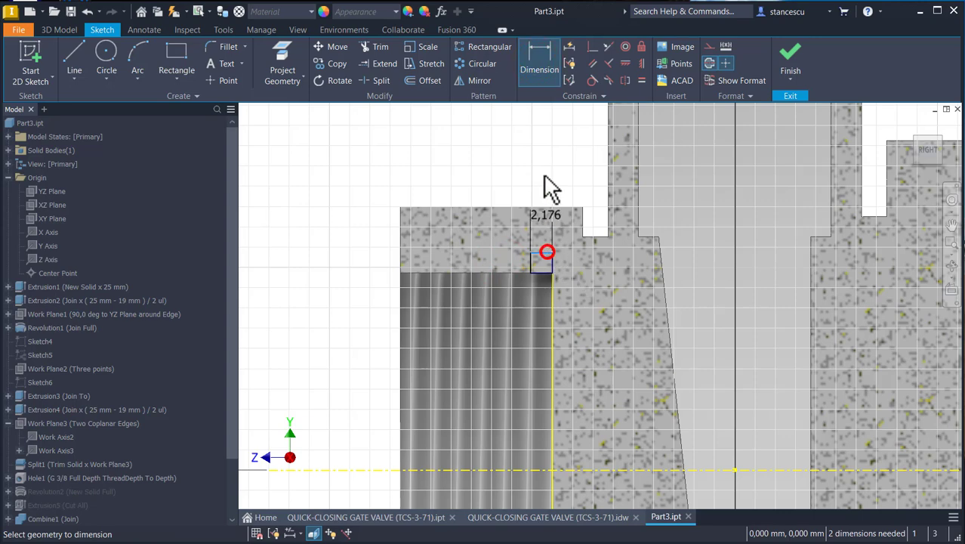
left_click(542, 166)
type("2")
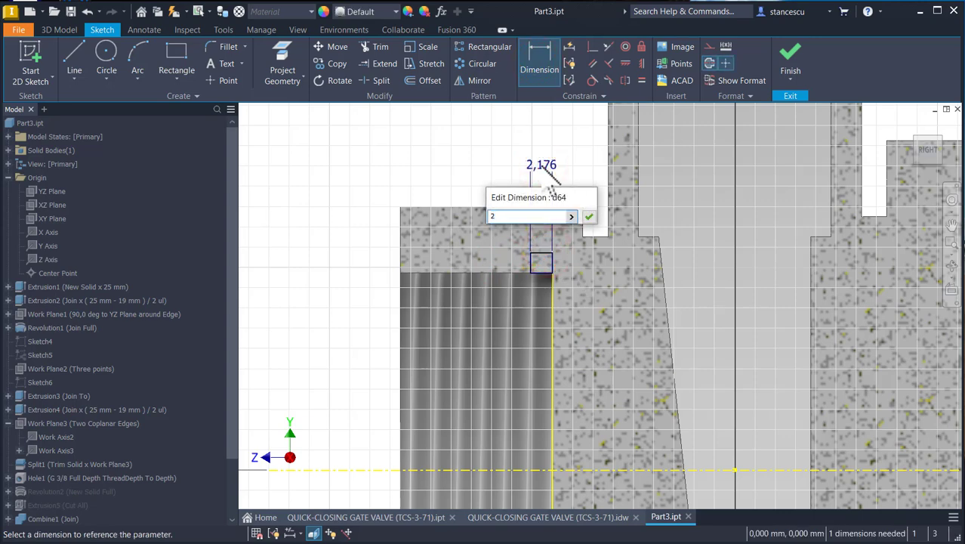
key("Return")
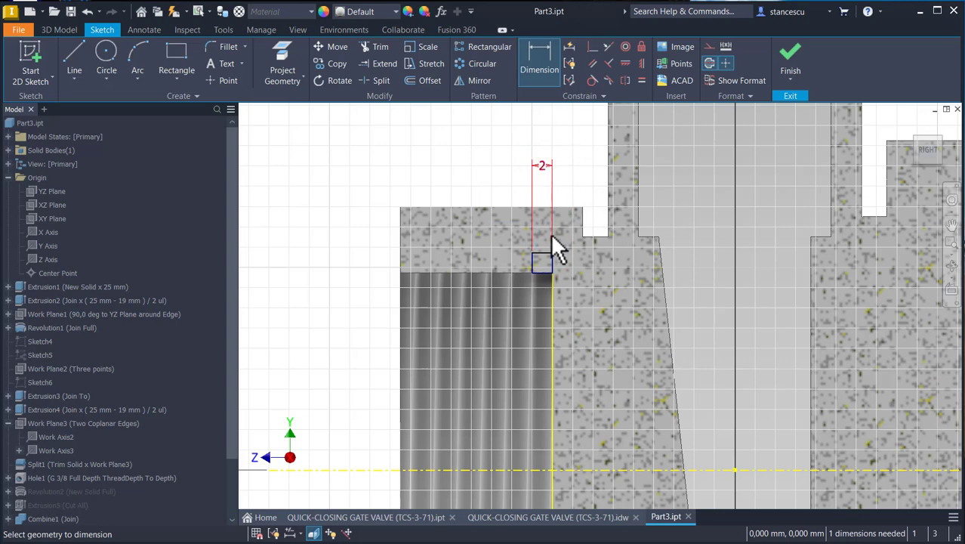
Step: Dimension the rectangle's upper edge about the projected Z-axis centerline with a diameter of 42 mm
left_click(539, 254)
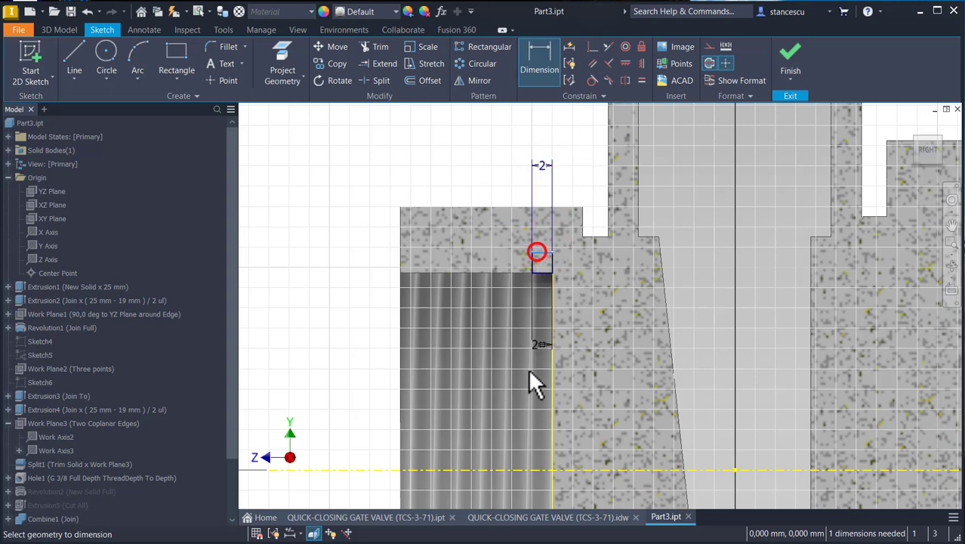
left_click(521, 466)
left_click(364, 380)
type("42")
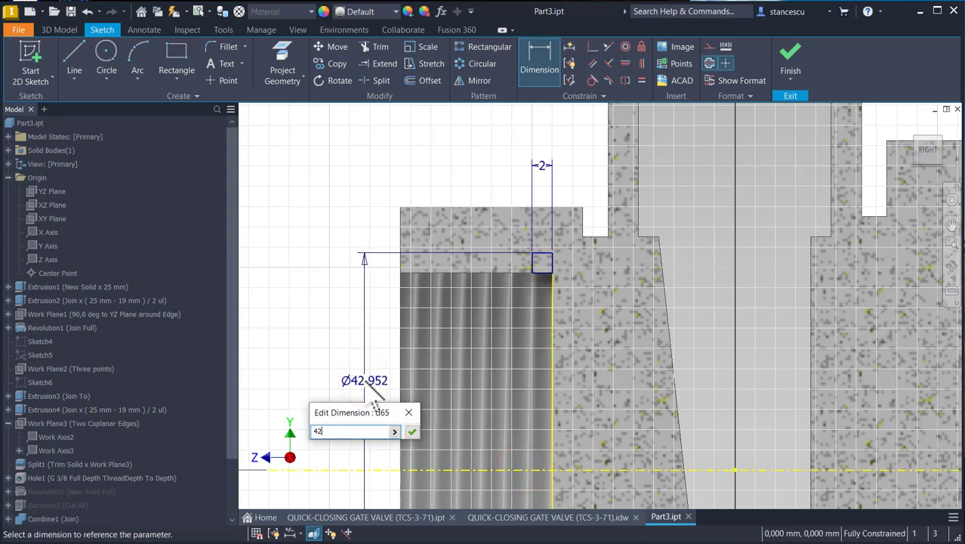
key("Return")
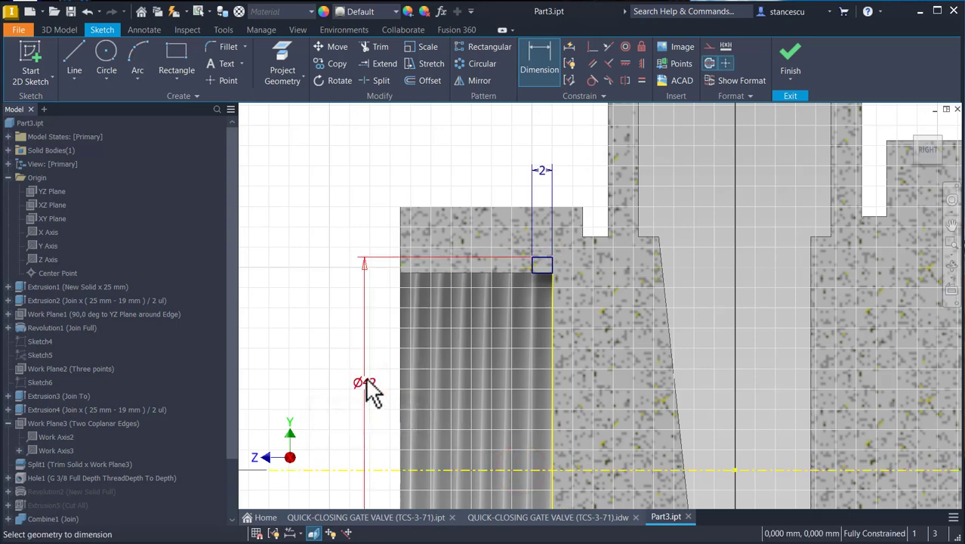
middle_click(370, 375)
middle_click(370, 375)
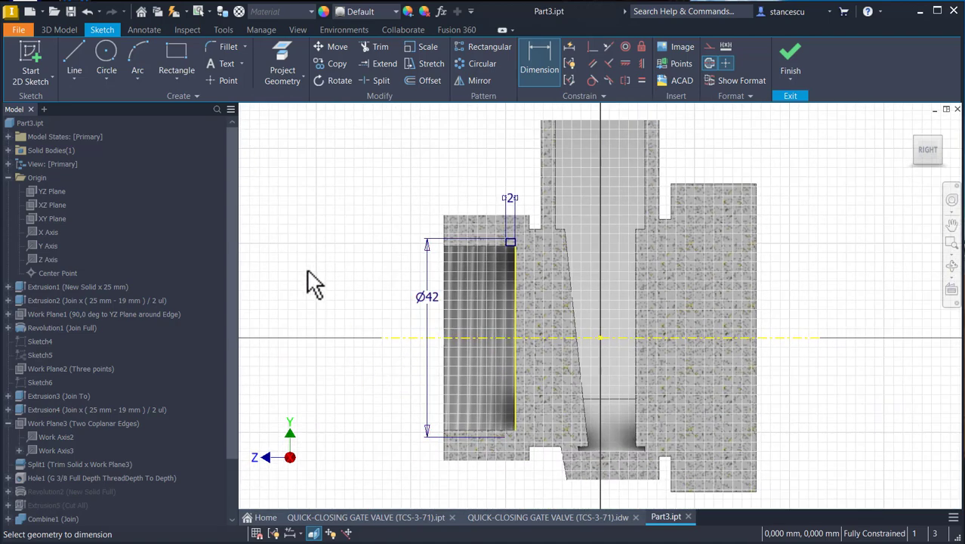
Step: Finish the sketch and revolve the small rectangle a full 360 degrees around the centerline as a cut to form the thread relief groove
left_click(791, 62)
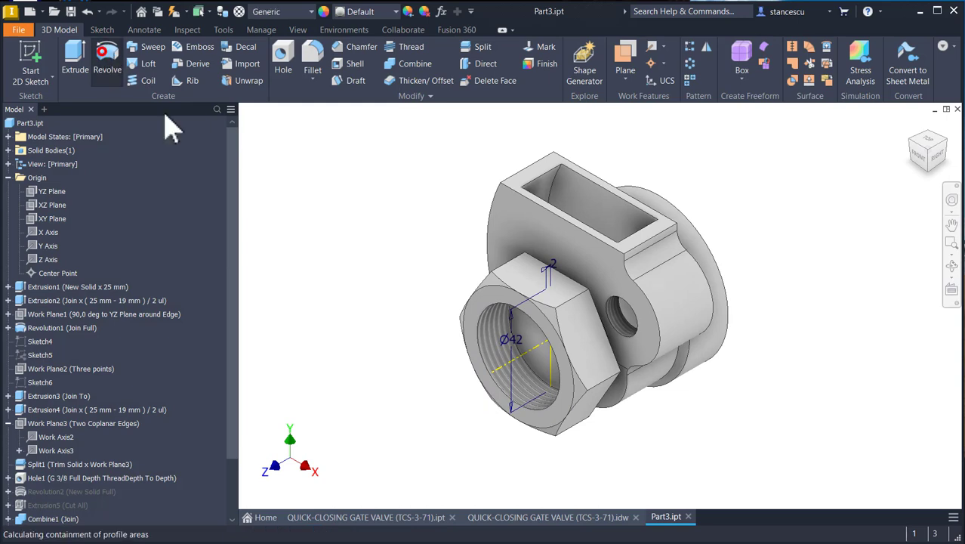
left_click(107, 61)
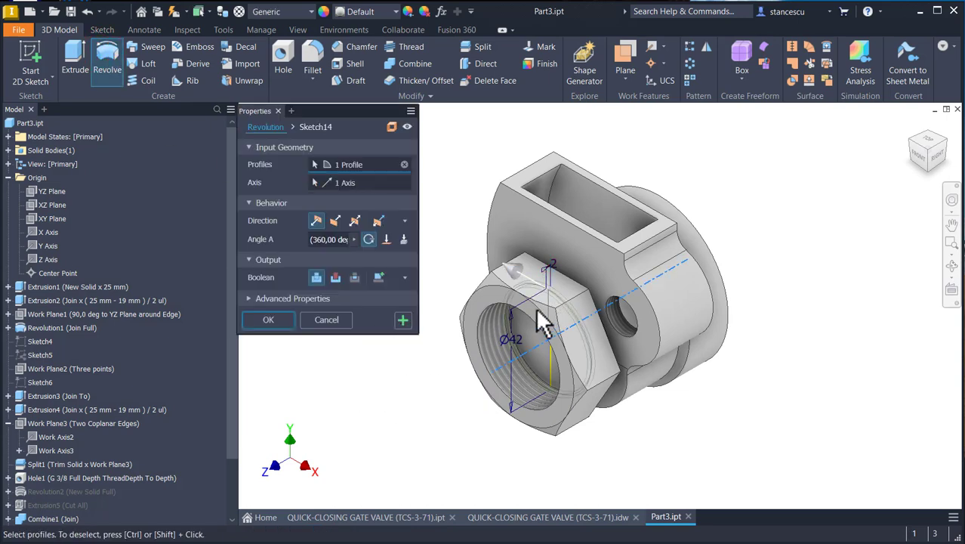
left_click(336, 279)
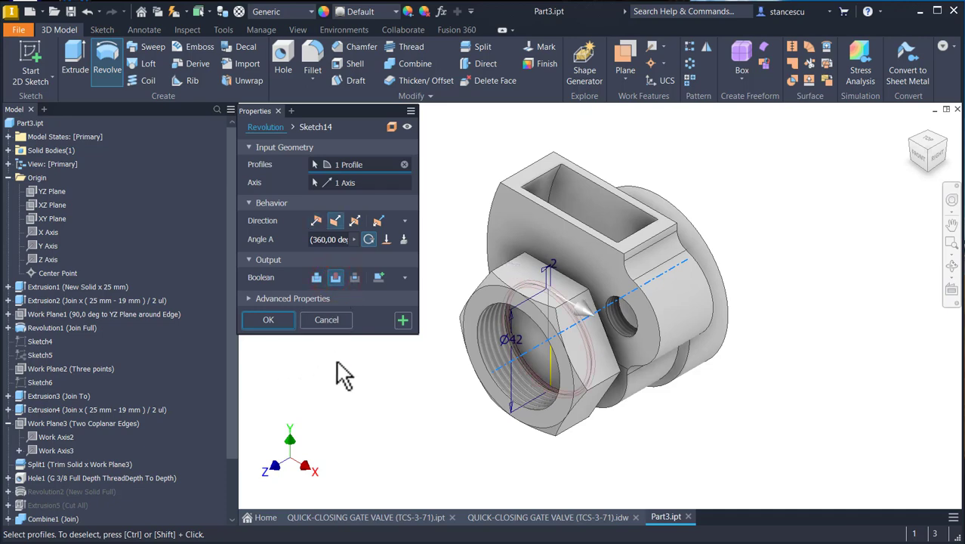
left_click(268, 319)
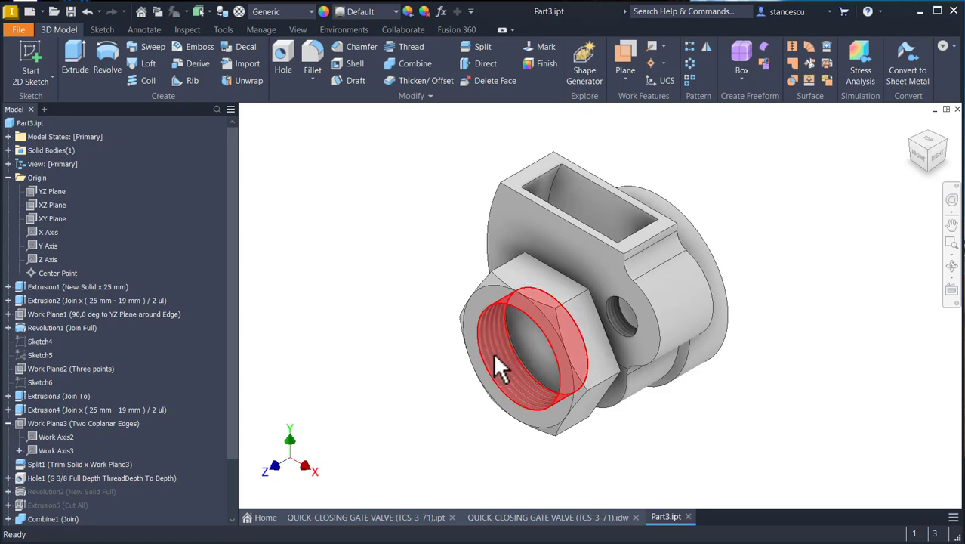
Step: Mirror the relief groove, G 1 1/4 hole, hexagon chamfer and hexagon cut to the opposite pipe end about the XY plane
left_click(706, 46)
scroll(129, 362, "down", 2)
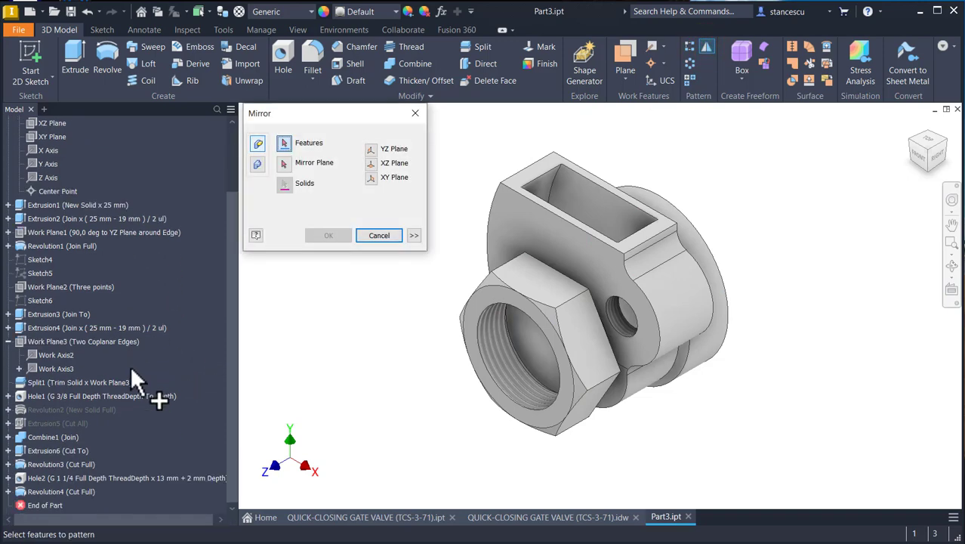
left_click(53, 491)
left_click(40, 477)
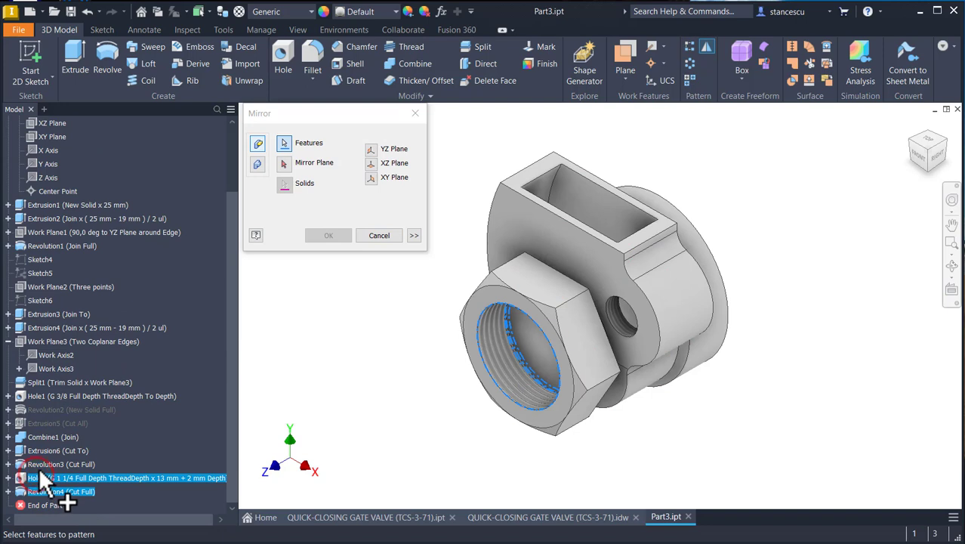
left_click(41, 462)
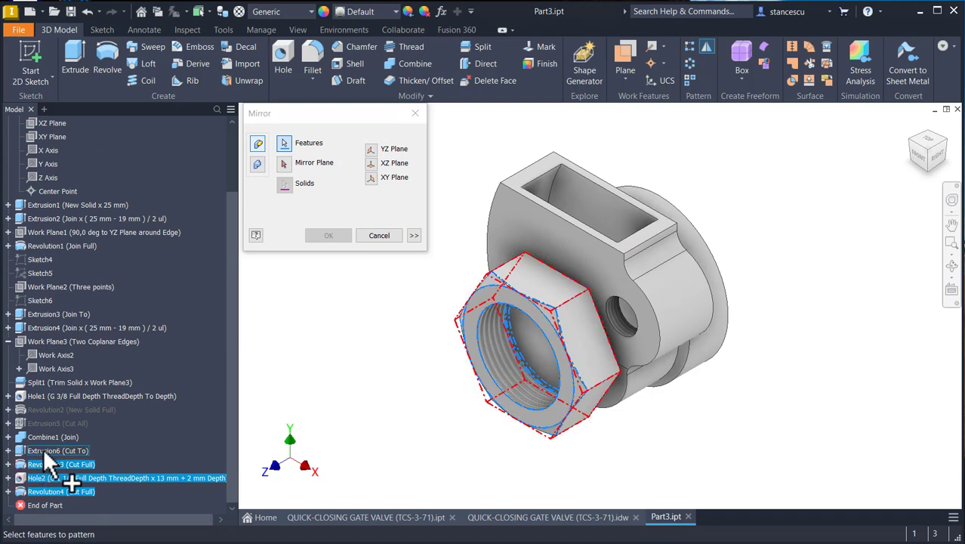
left_click(45, 450)
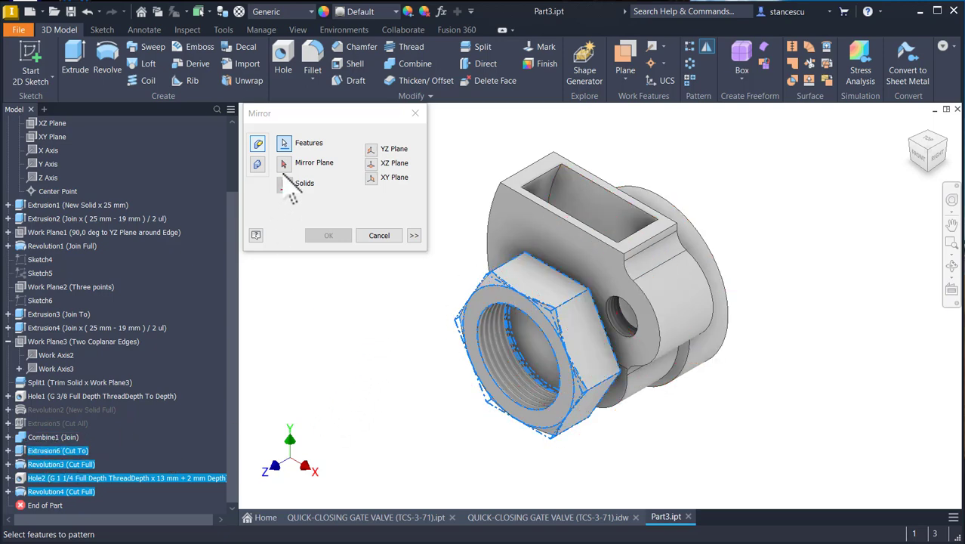
left_click(282, 162)
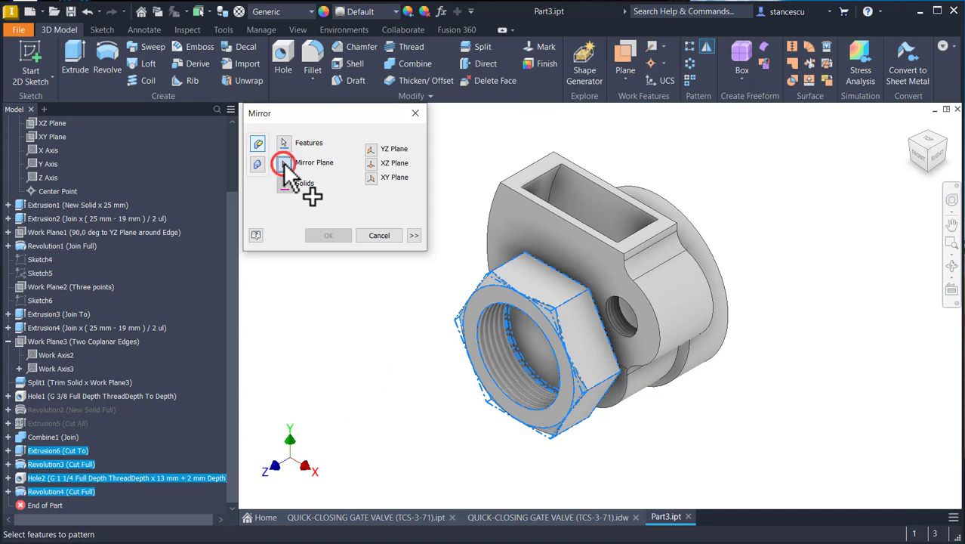
scroll(132, 211, "up", 1)
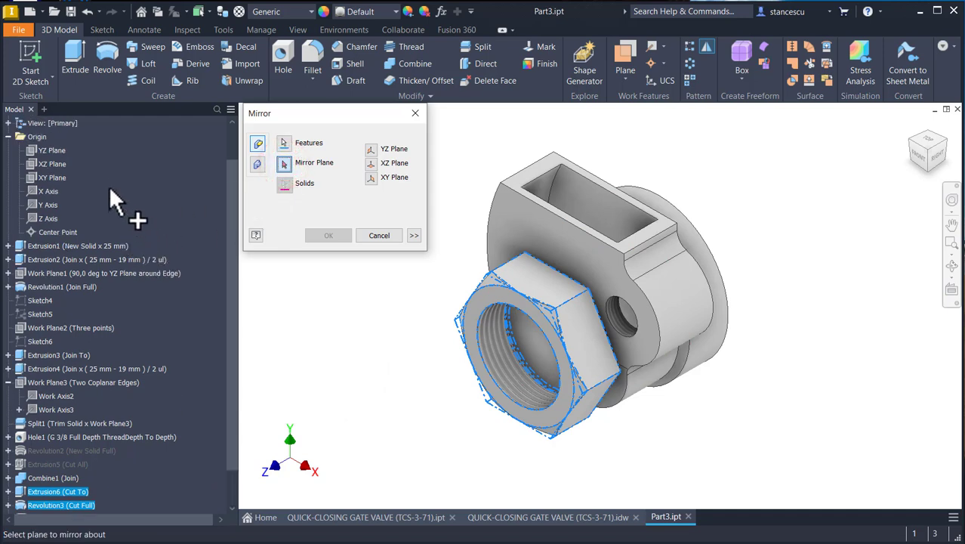
left_click(36, 178)
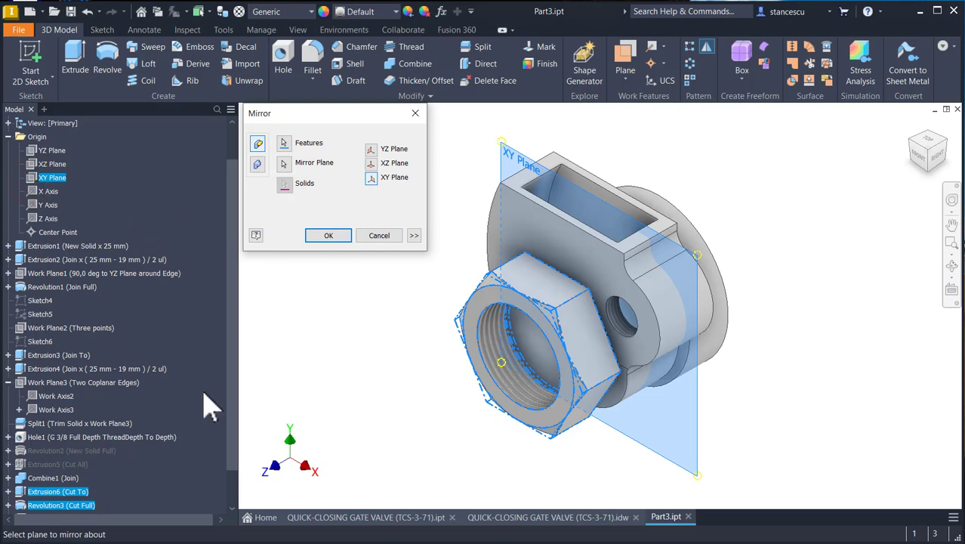
middle_click_drag(302, 400, 338, 264, "shift")
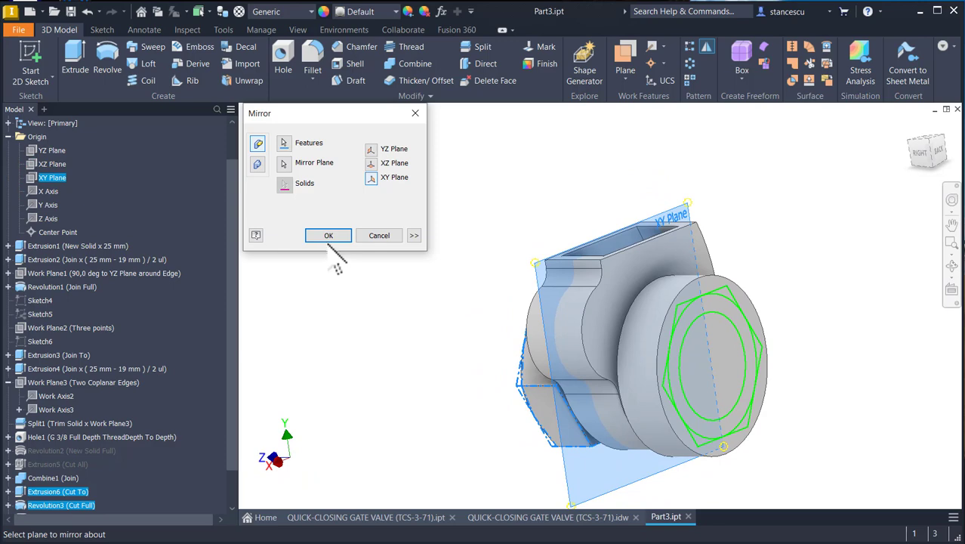
left_click(329, 234)
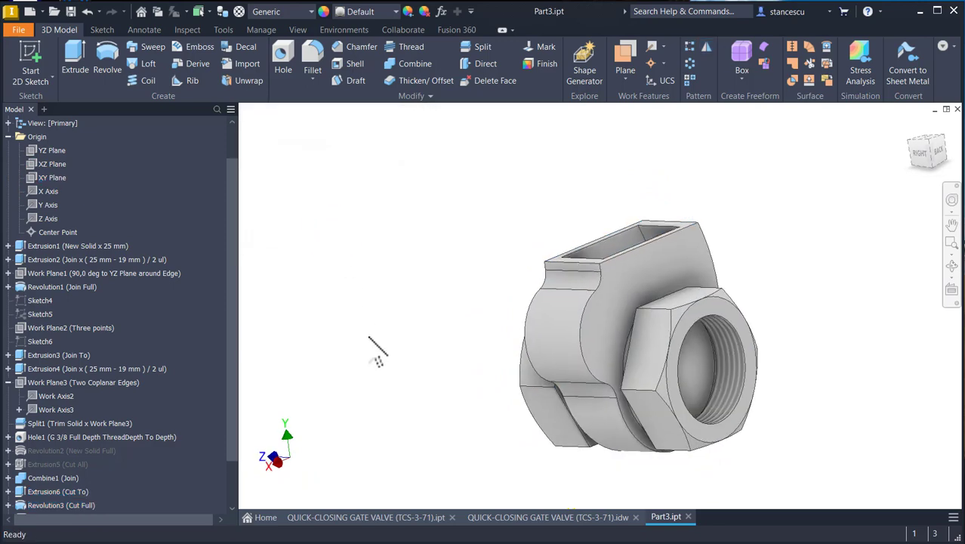
key("F6")
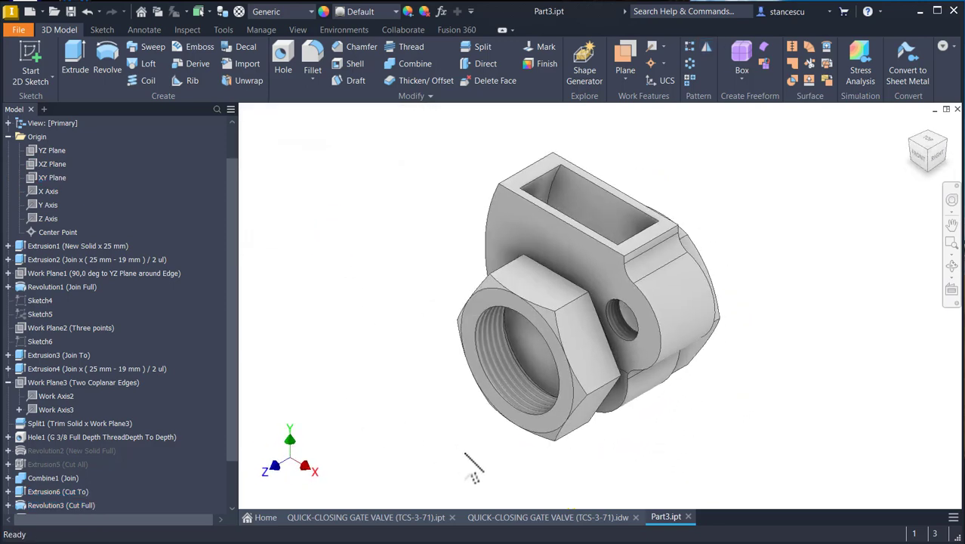
Step: Check the bore size in the drawing and add a simple 35 mm through-all hole concentric with the threaded bore's inner floor
left_click(492, 518)
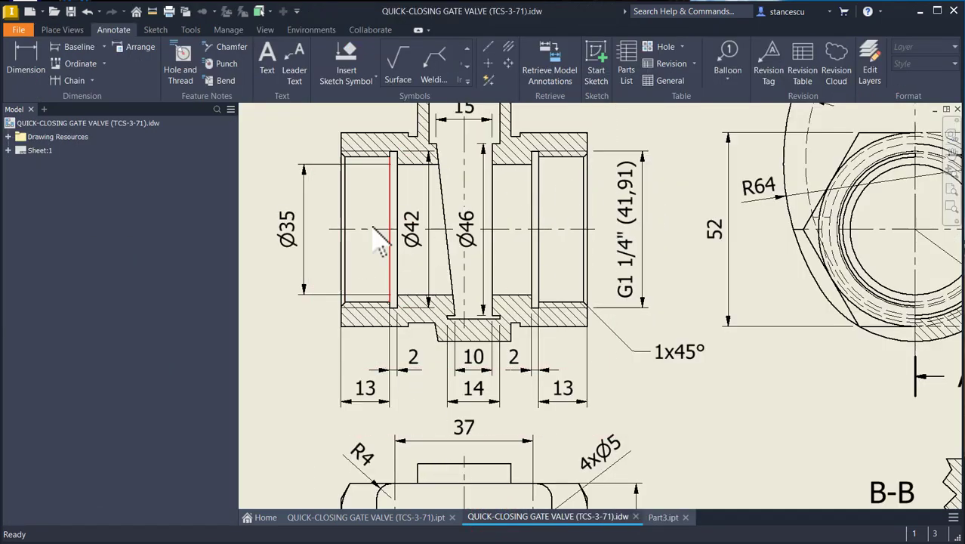
left_click(663, 518)
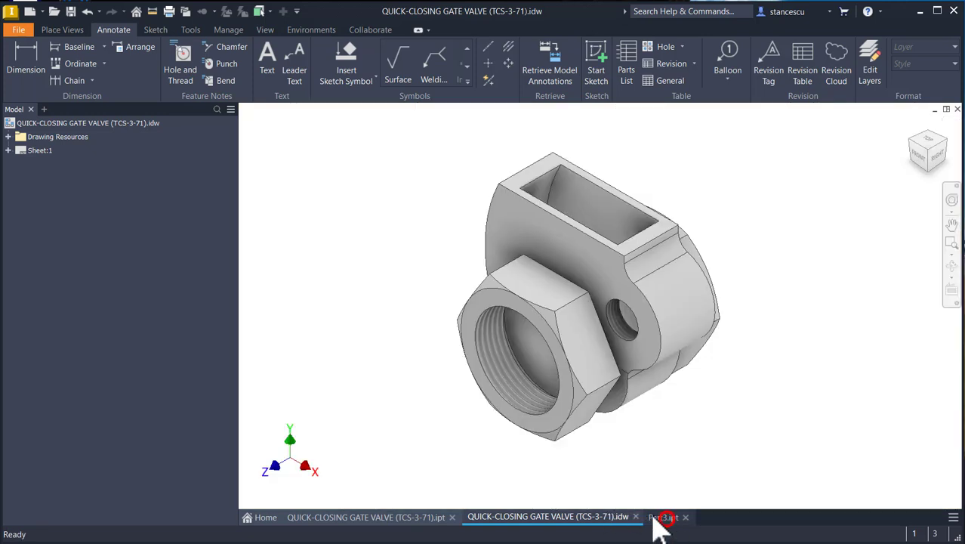
left_click(284, 63)
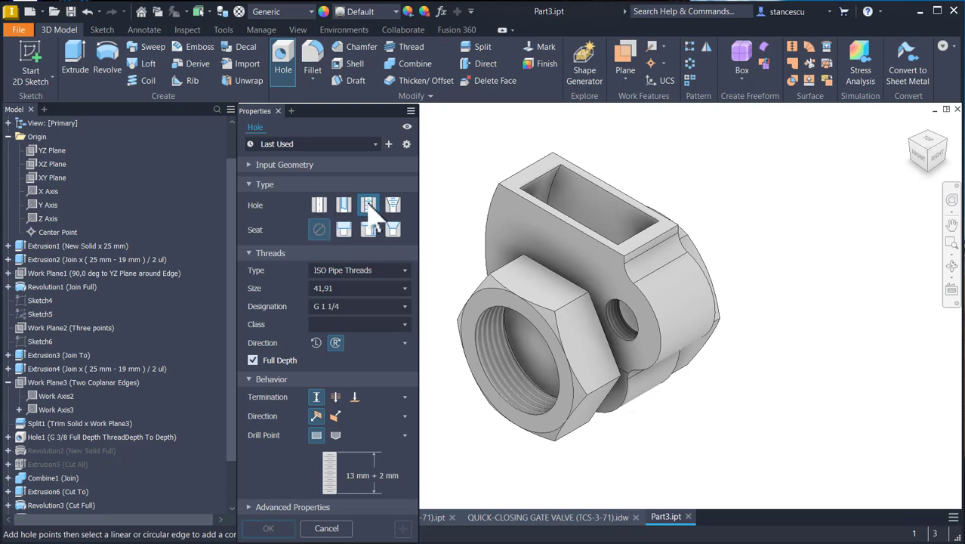
left_click(320, 204)
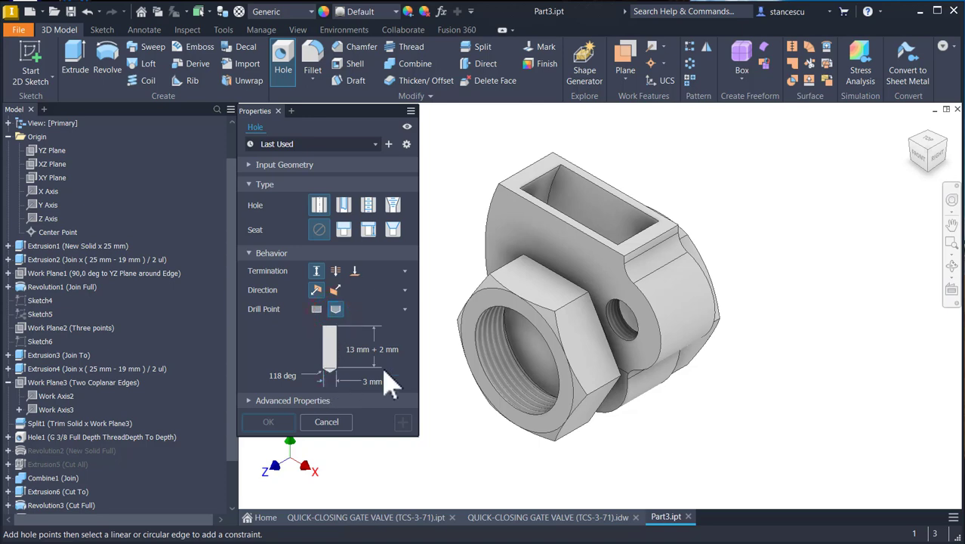
left_click(335, 271)
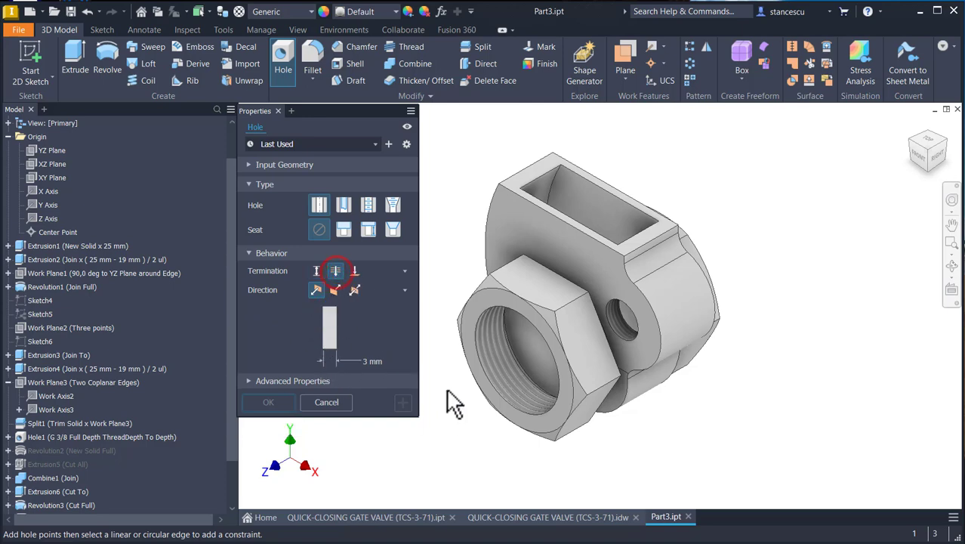
left_click(525, 353)
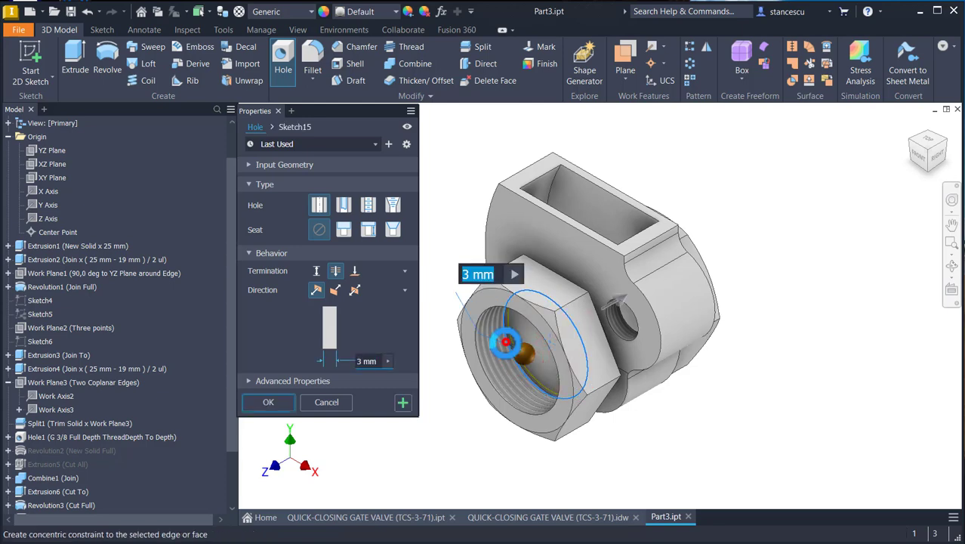
left_click(370, 360)
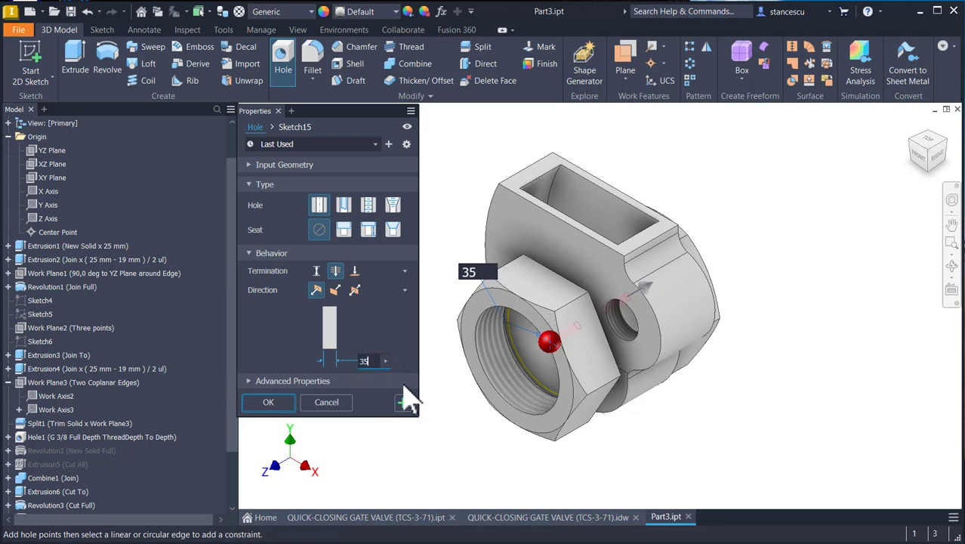
type("35")
key("Return")
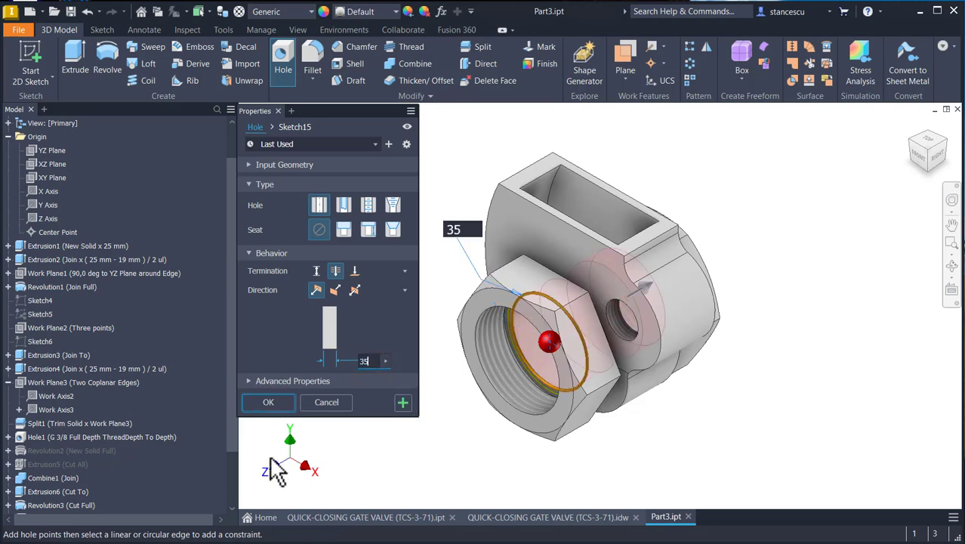
left_click(268, 403)
Step: Sketch a 50 mm diameter circle centred on the bore axis on the inner face of the front hexagonal end and finish the sketch
mouse_move(788, 239)
right_mouse_down()
mouse_move(788, 295)
mouse_move(765, 341)
right_mouse_up()
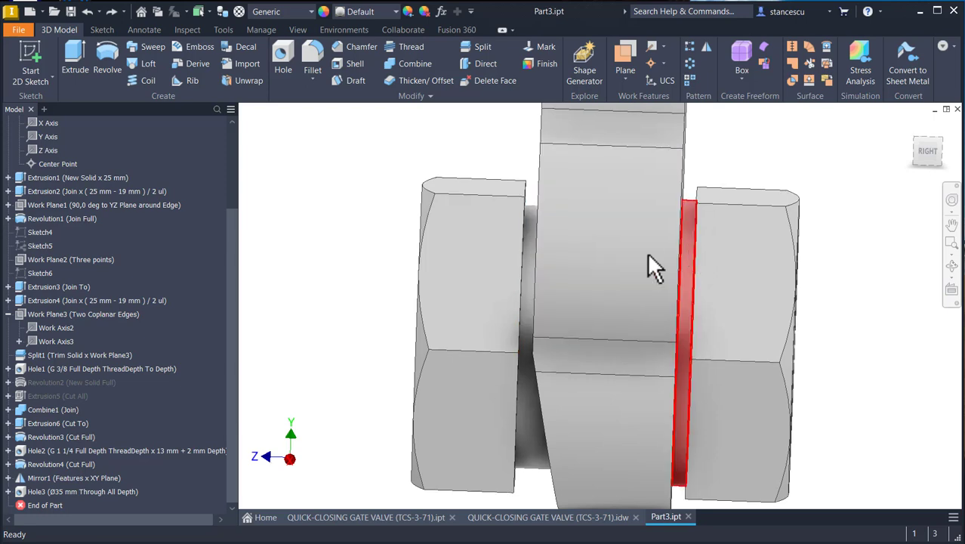
mouse_move(528, 267)
middle_mouse_down("shift")
mouse_move(530, 303)
mouse_move(510, 380)
mouse_move(528, 338)
mouse_move(547, 385)
middle_mouse_up("shift")
middle_click_drag(544, 344, 537, 258, "shift")
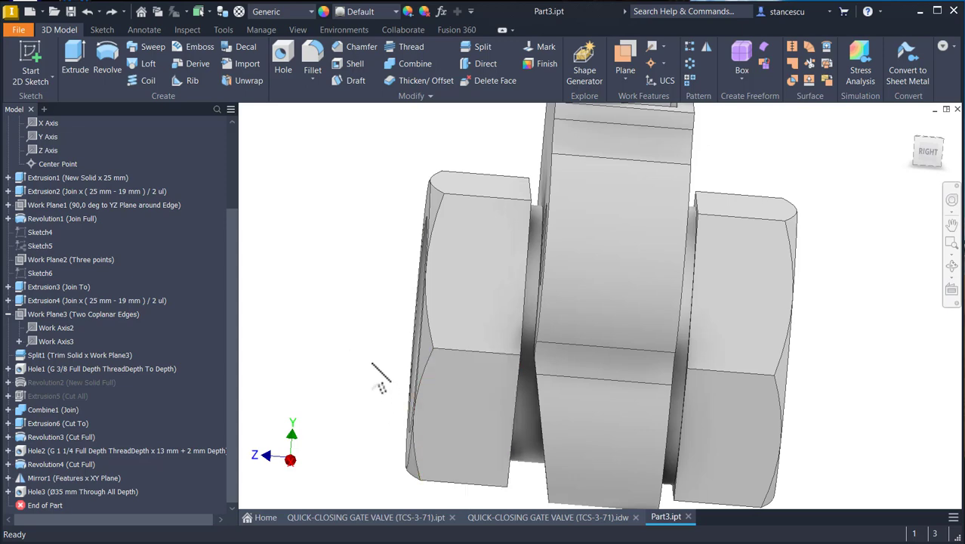
middle_click_drag(370, 321, 511, 483, "shift")
left_click(531, 470)
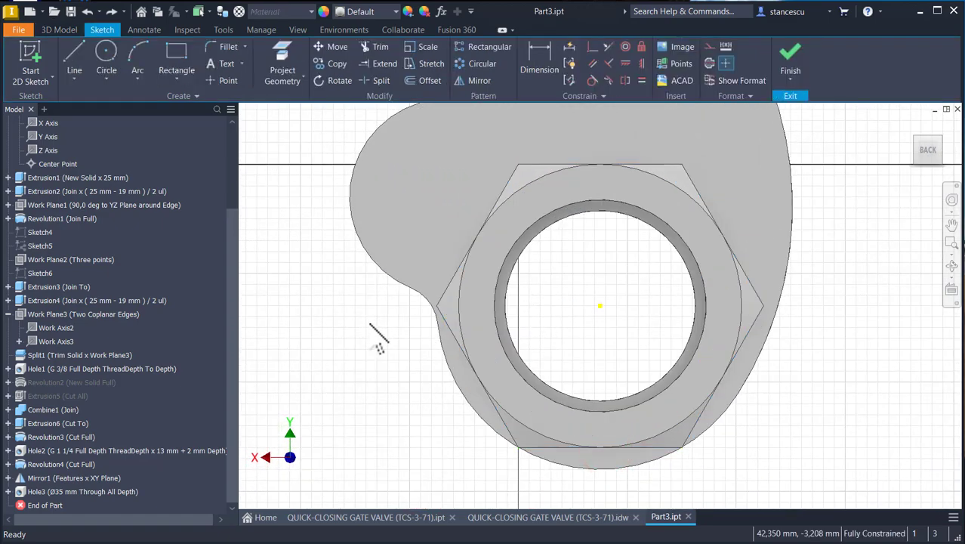
key("F7")
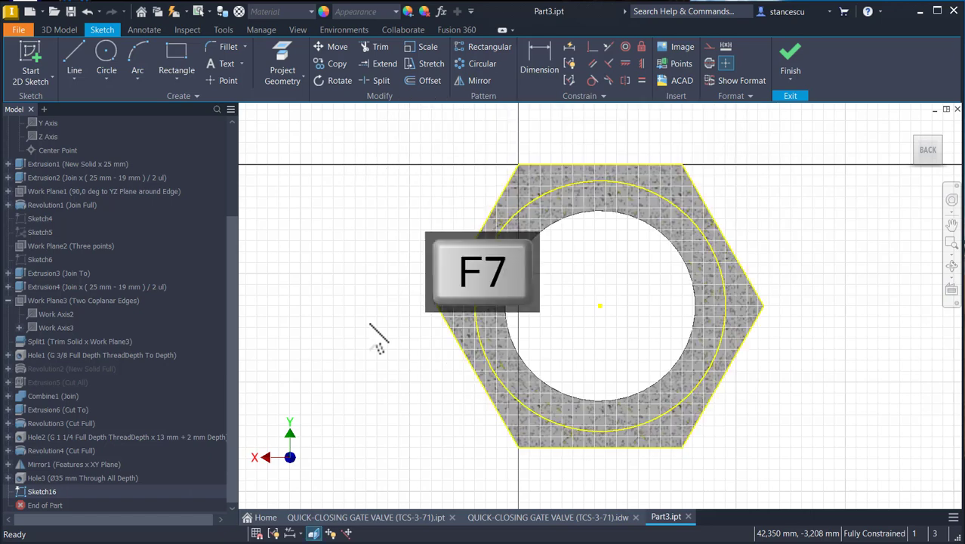
left_click(106, 62)
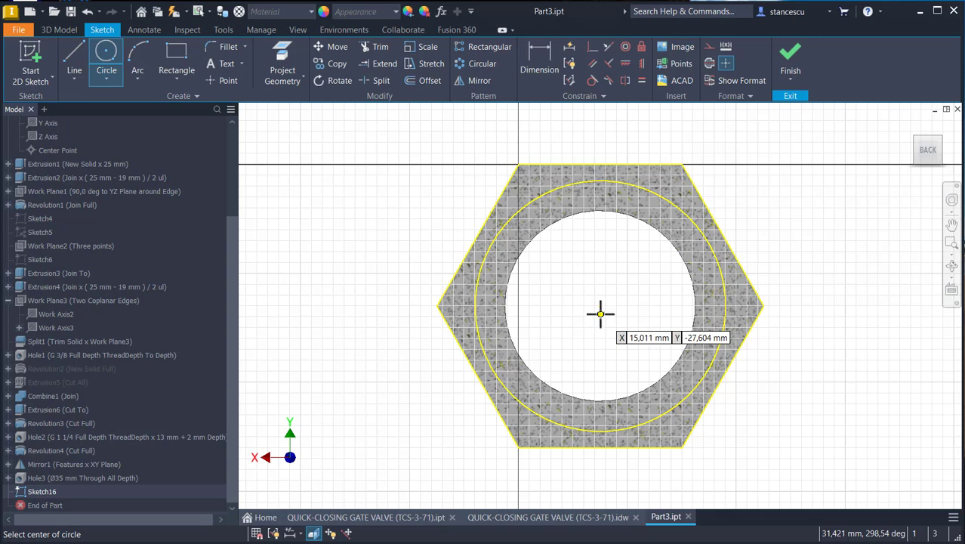
left_click(601, 305)
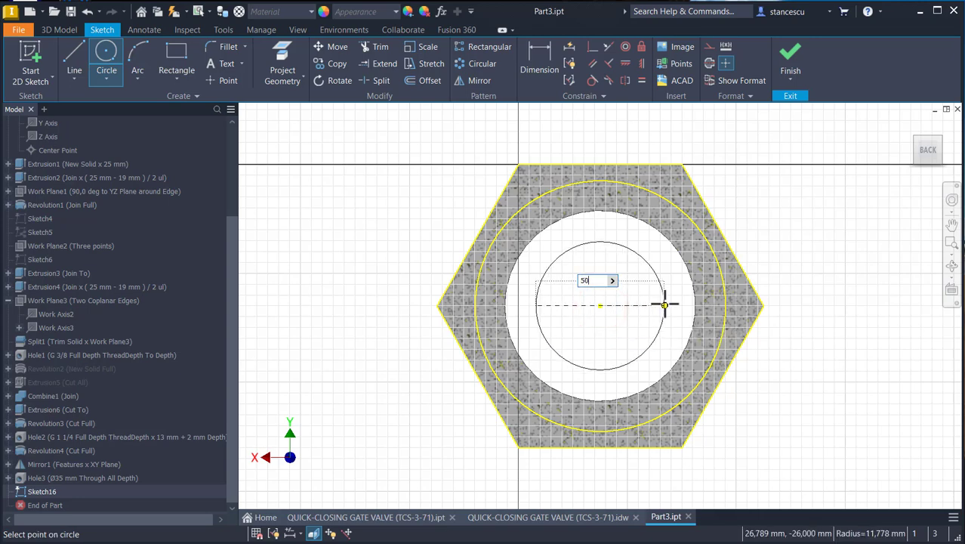
key("Return")
left_click(792, 56)
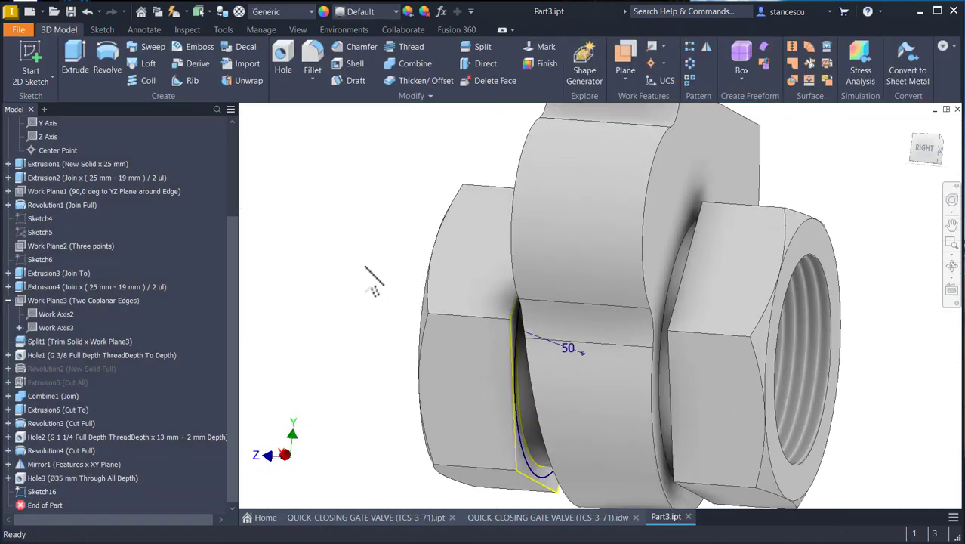
Step: Extrude the ring profile inside the 50 mm circle as a join up to the adjacent flat face of the valve body
left_click(76, 58)
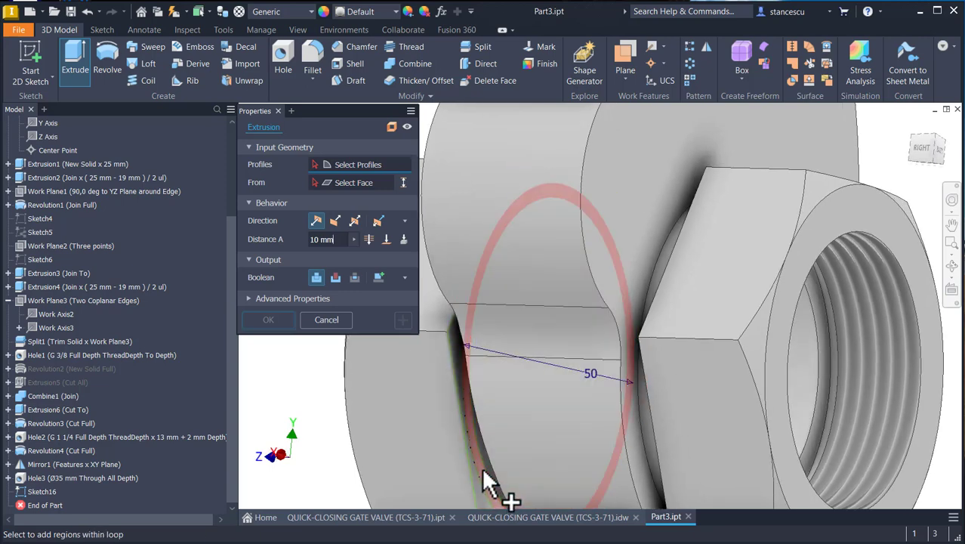
left_click(484, 474)
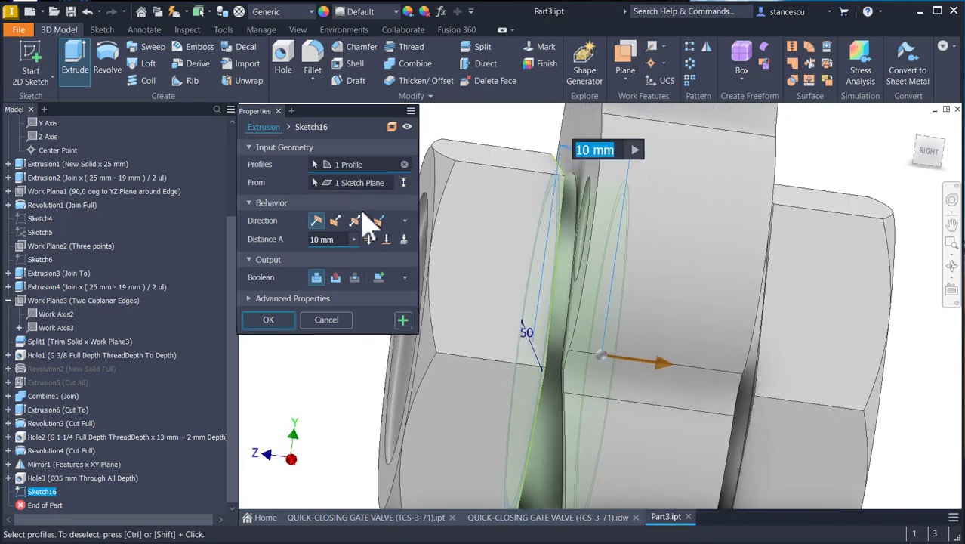
left_click(386, 239)
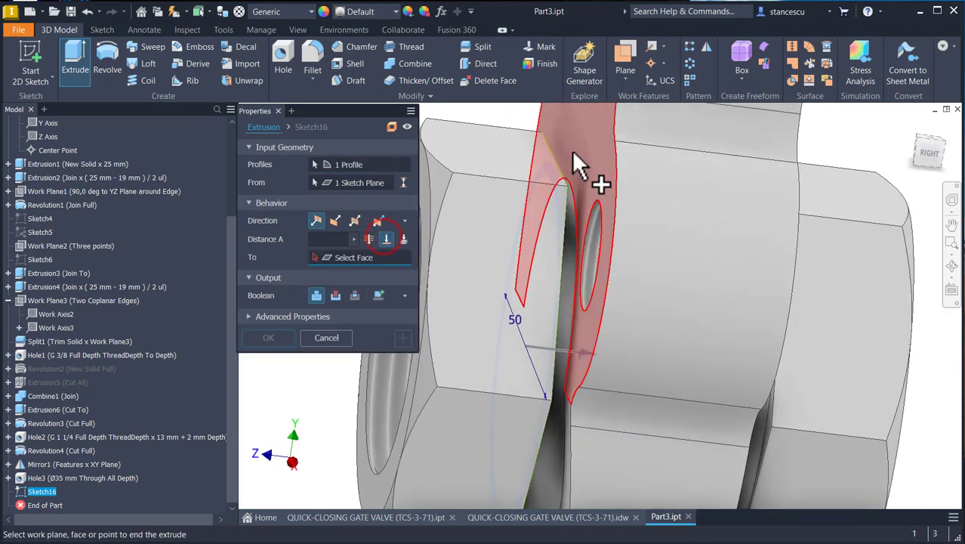
left_click(575, 147)
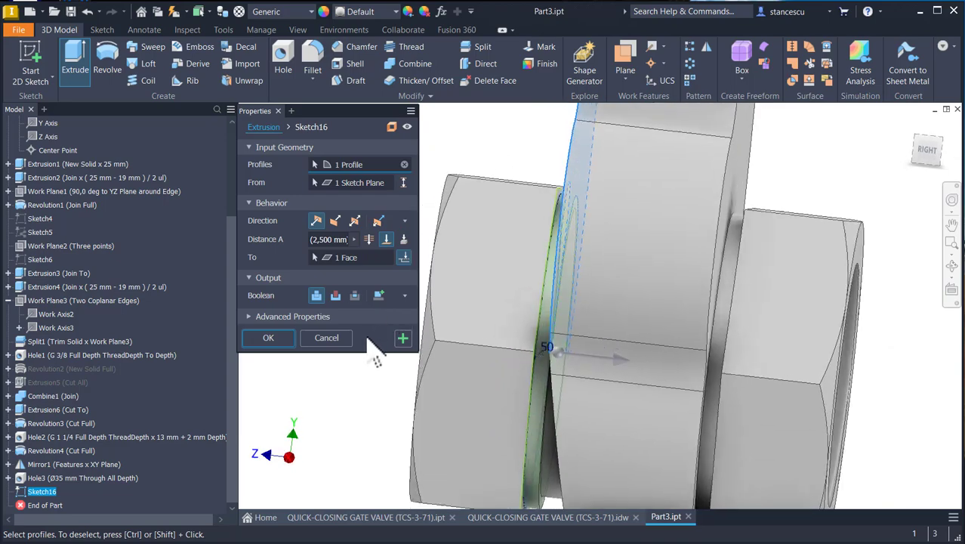
left_click(276, 339)
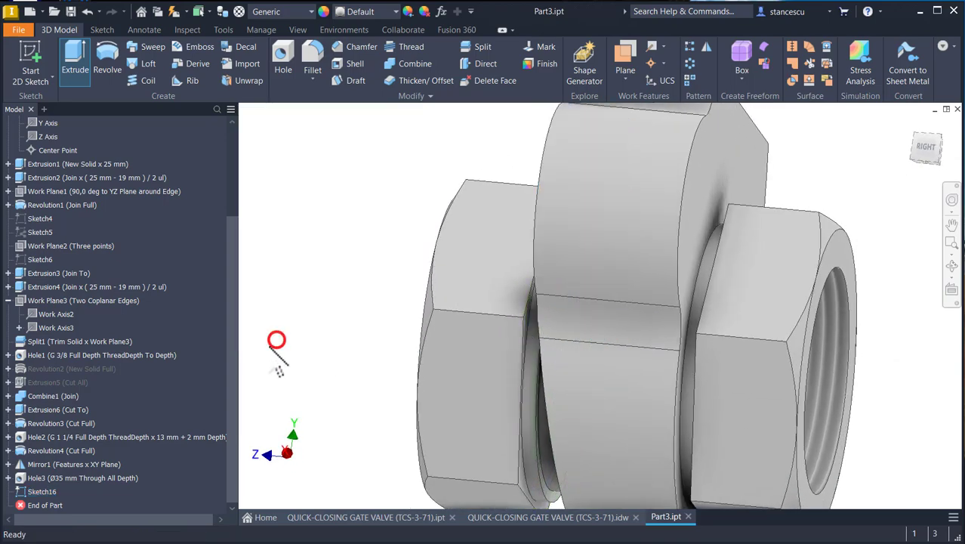
Step: Create a sketch on the exposed crescent end face of the new ring extrusion and finish it with the projected outline
scroll(495, 491, "down", 6)
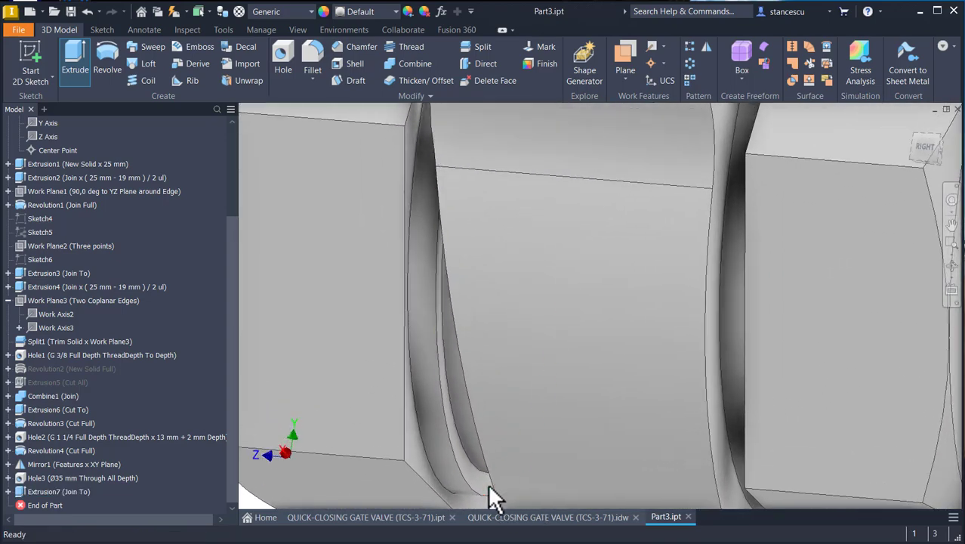
left_click(487, 491)
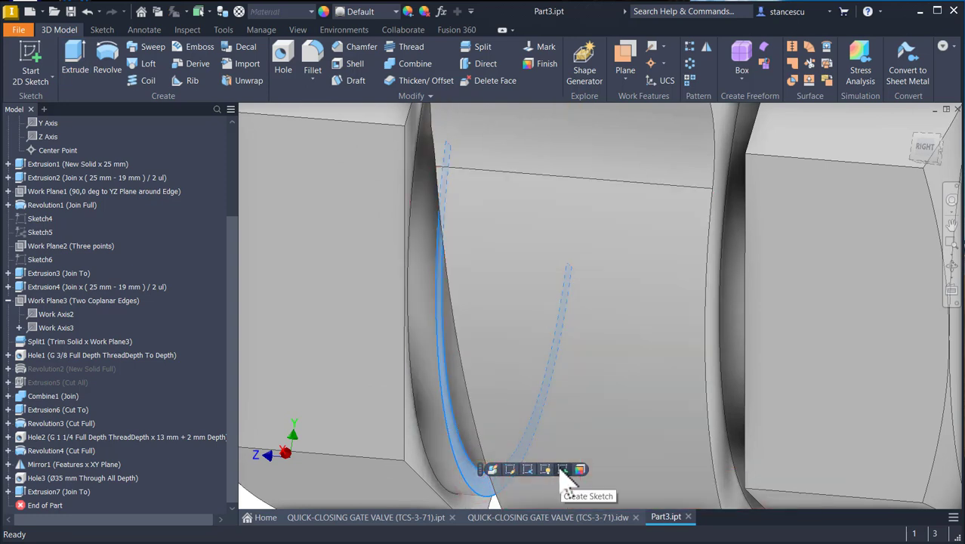
left_click(559, 470)
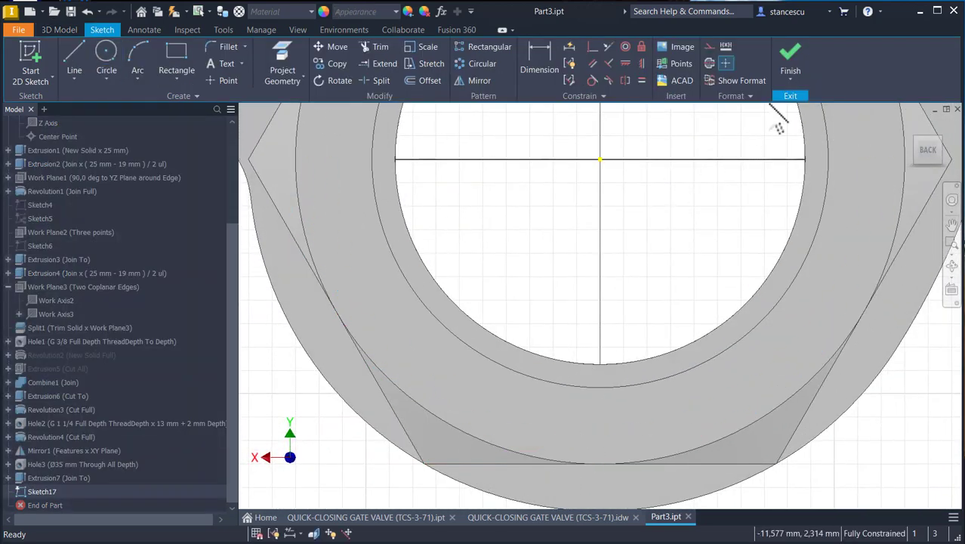
left_click(791, 59)
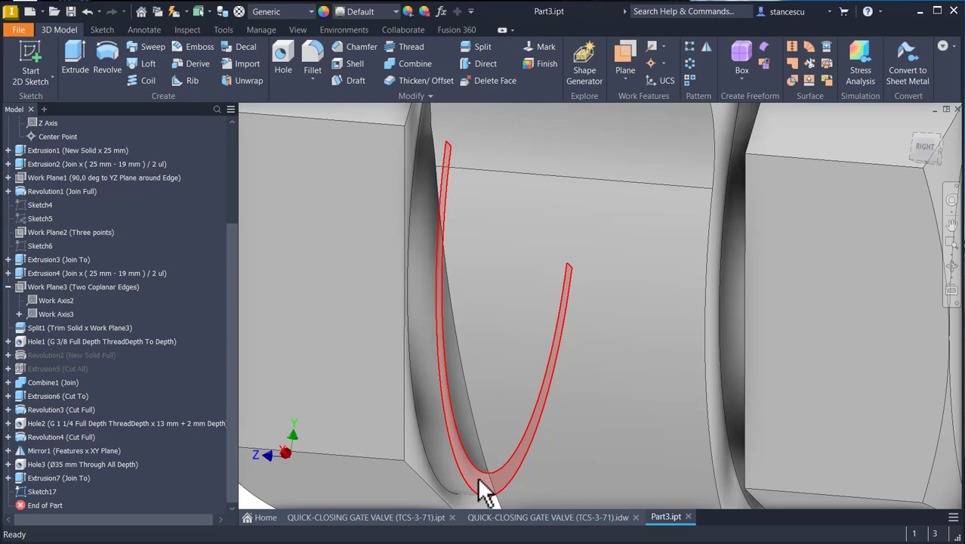
left_click(478, 481)
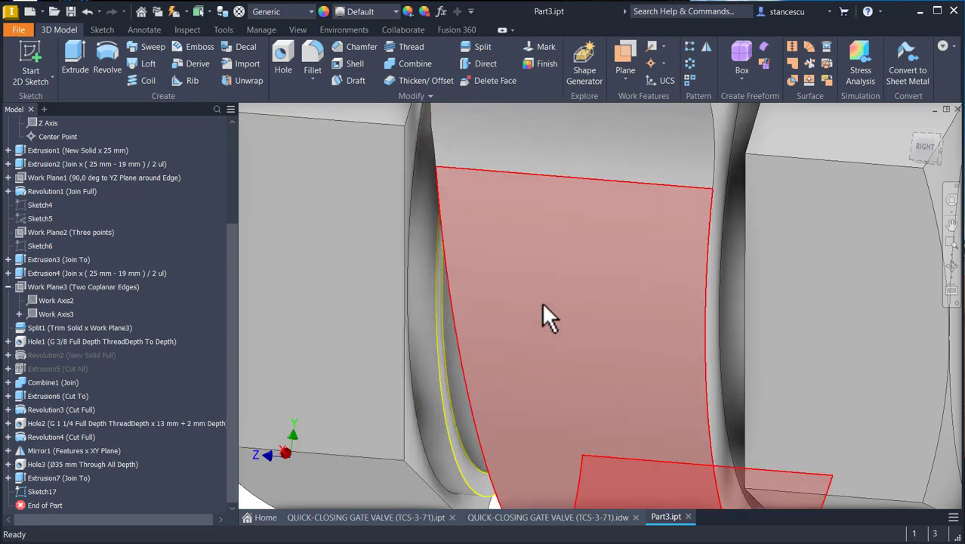
Step: Check the setting for autoprojecting edges on sketch creation and edit in the application's Sketch options
middle_click(494, 263)
middle_click(494, 264)
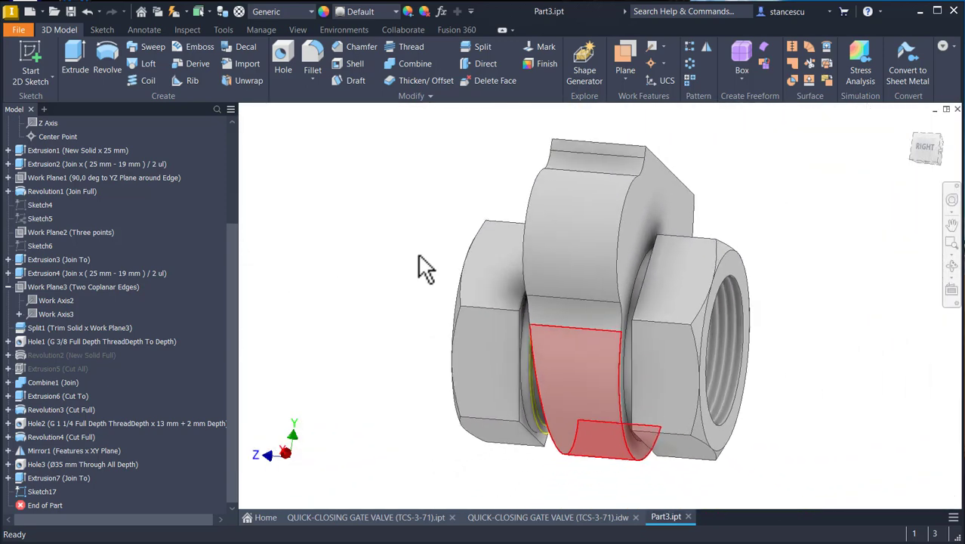
left_click(223, 29)
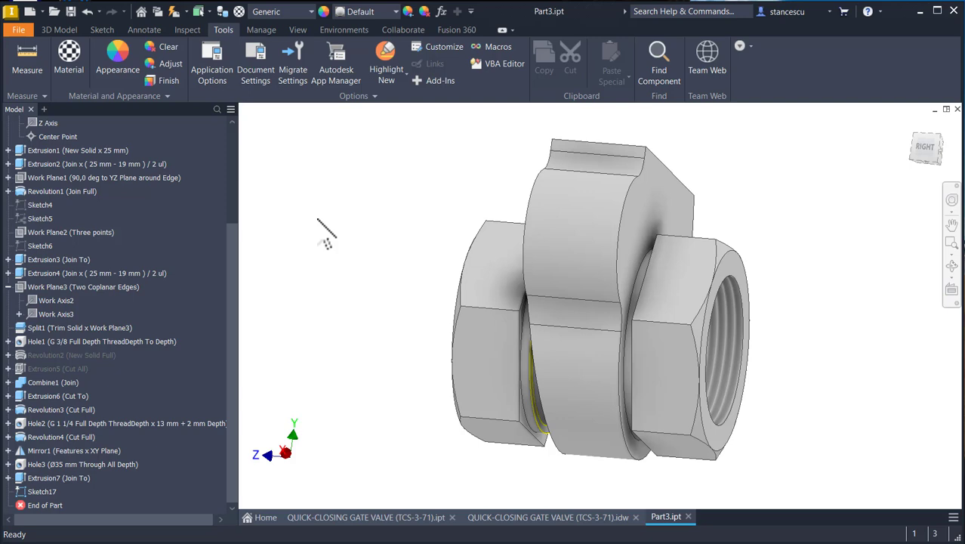
key("alt")
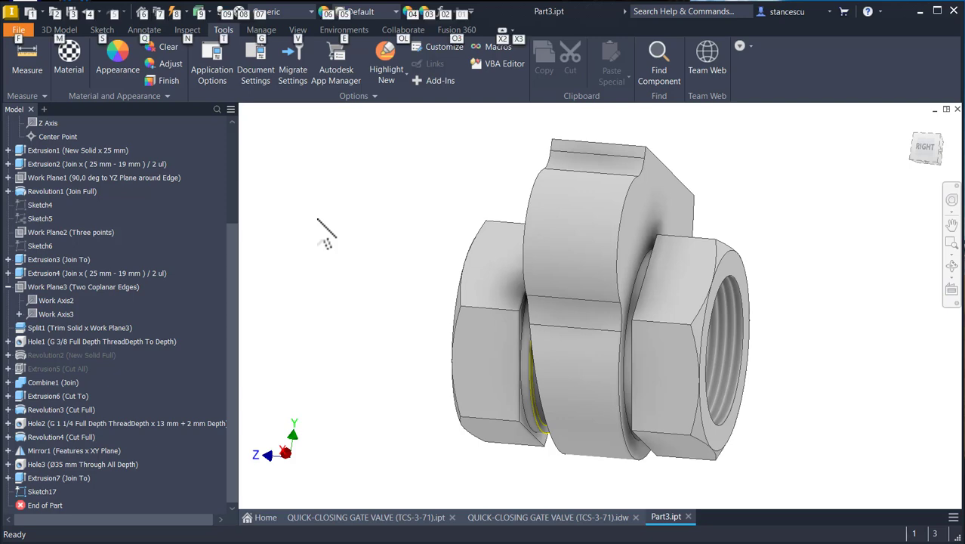
key("Escape")
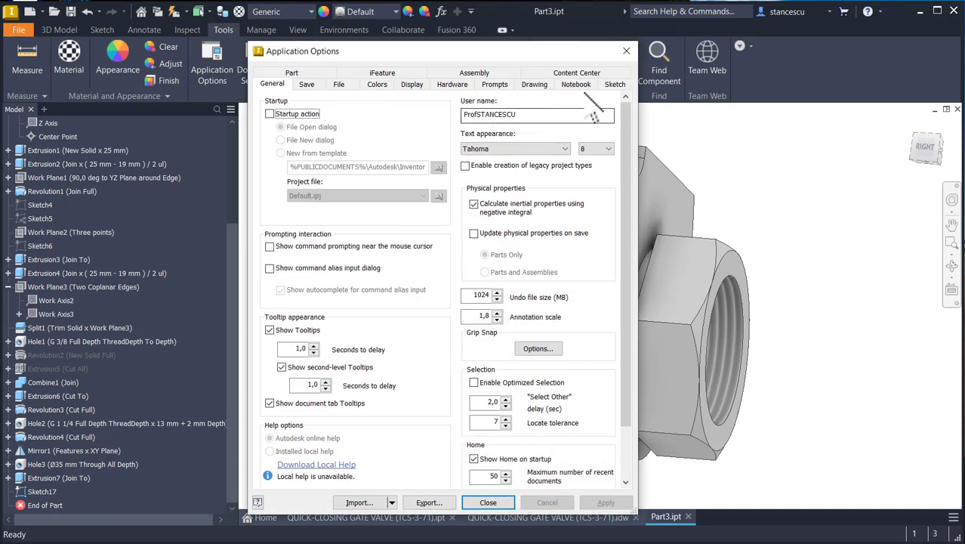
left_click(615, 84)
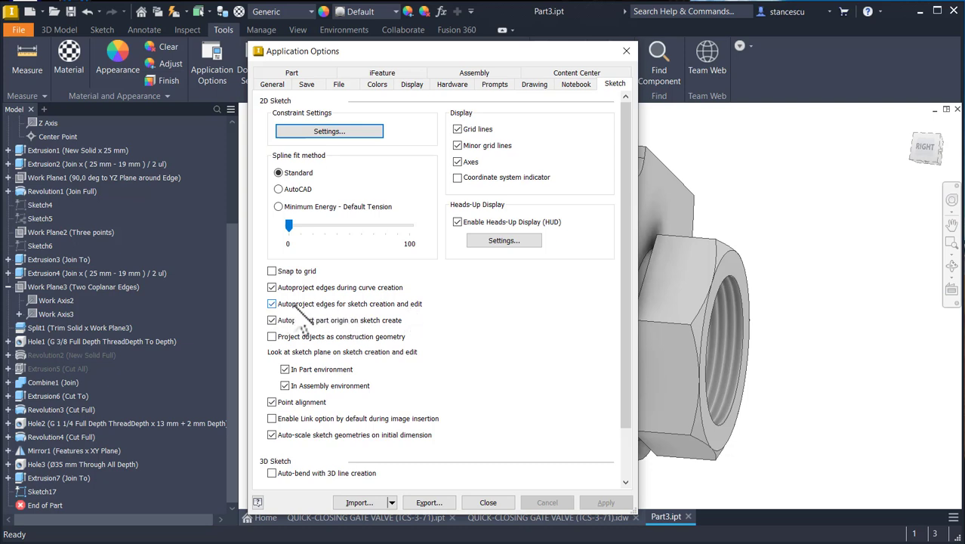
left_click(487, 502)
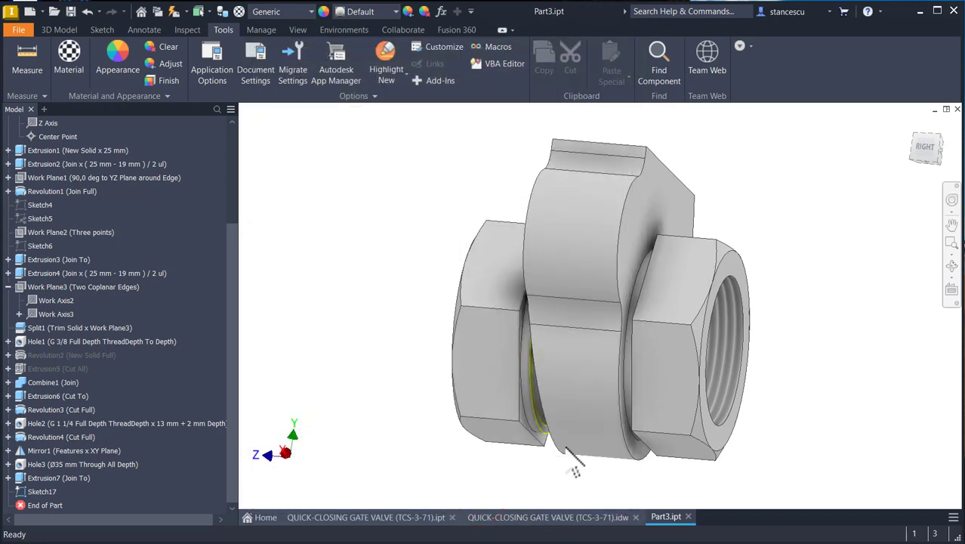
Step: Extrude the crescent profile beside the hexagonal end as a join up to the facing side of the valve body
scroll(539, 457, "up", 3)
scroll(500, 397, "up", 2)
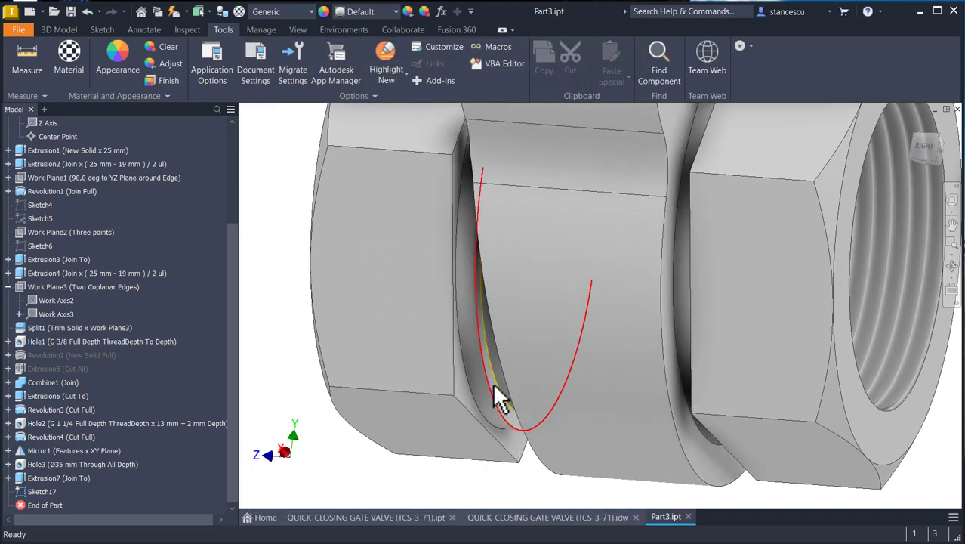
scroll(483, 398, "down", 5)
middle_click_drag(473, 417, 322, 245, "shift")
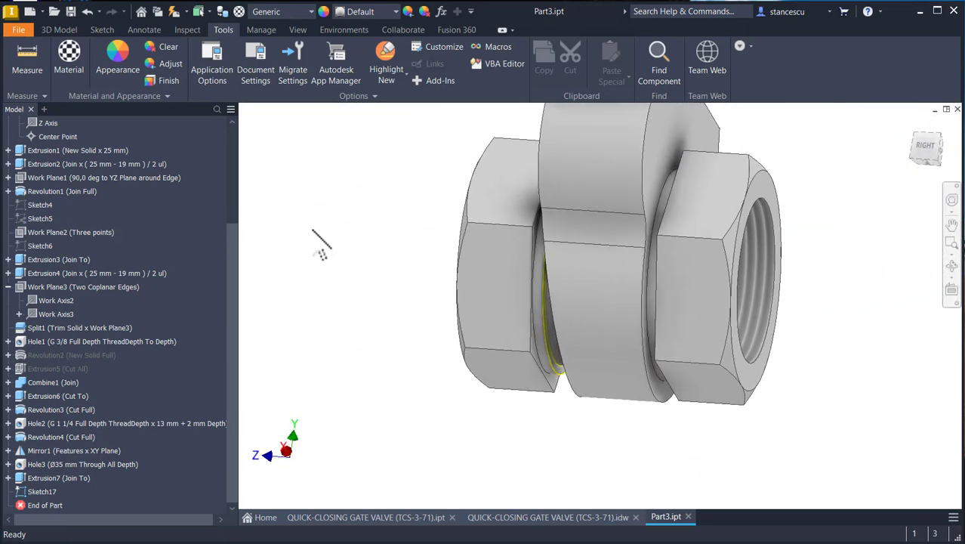
left_click(59, 29)
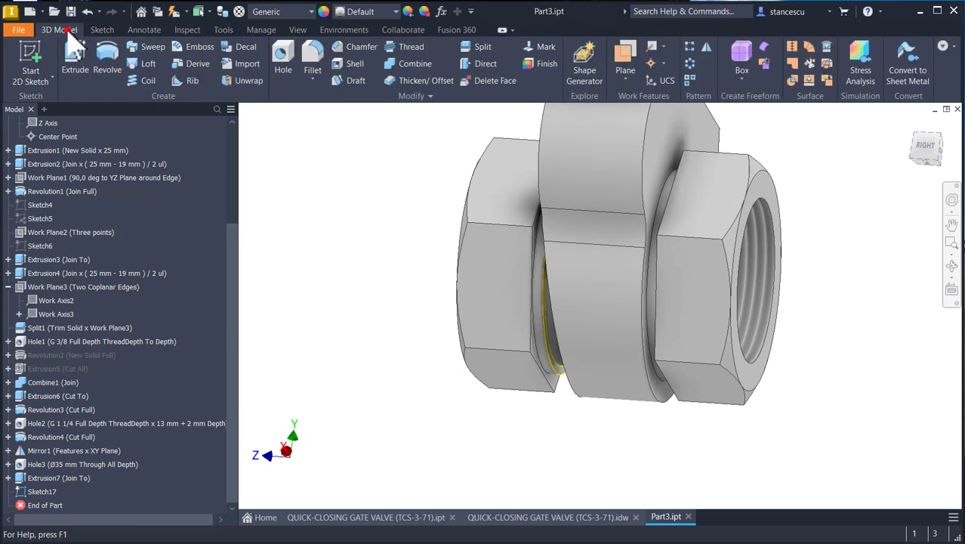
left_click(75, 61)
scroll(420, 384, "up", 5)
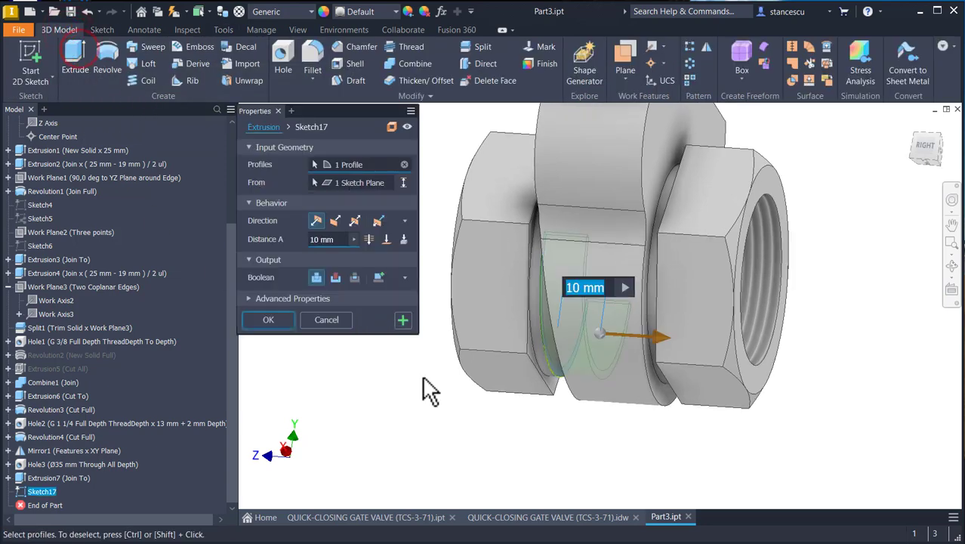
scroll(495, 416, "up", 5)
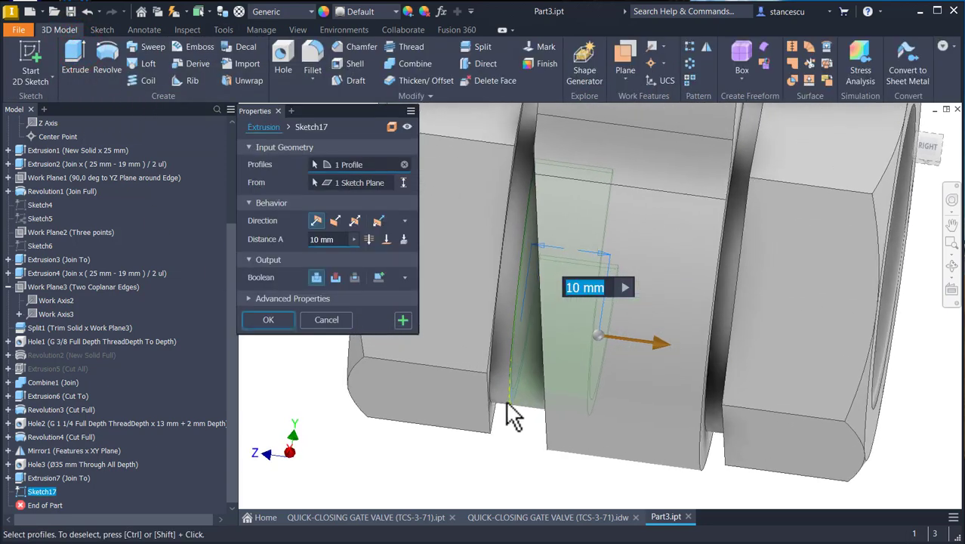
left_click(386, 241)
middle_click_drag(360, 370, 358, 404, "shift")
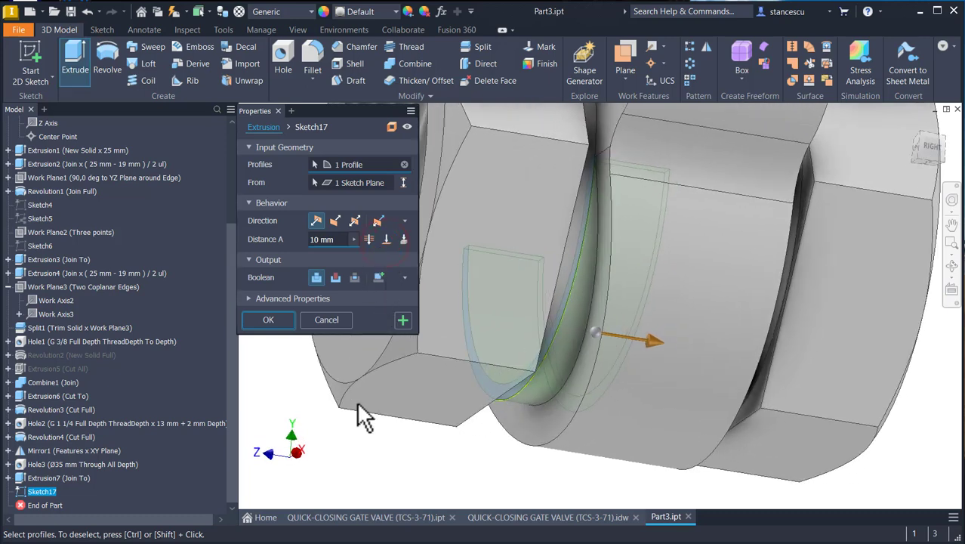
left_click(386, 239)
left_click(541, 421)
middle_click_drag(453, 438, 407, 439, "shift")
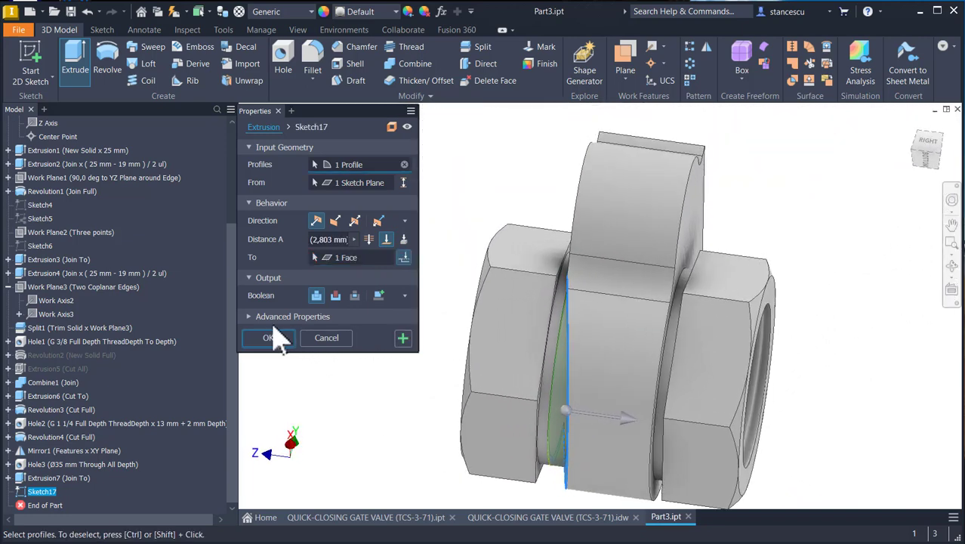
left_click(268, 335)
key("F6")
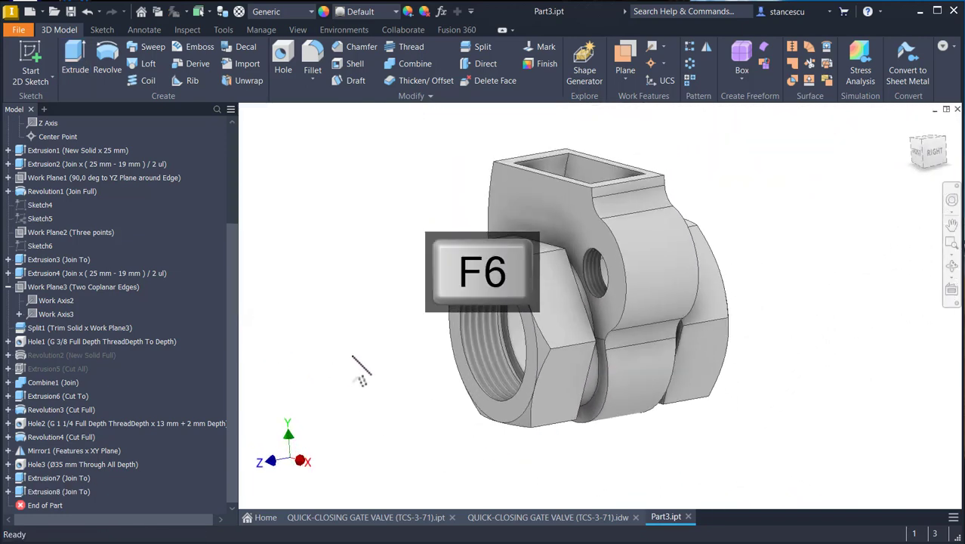
Step: Examine the top flange's dimensions in the QUICK-CLOSING GATE VALVE (TCS-3-71).idw drawing and return to Part3.ipt
left_click(527, 517)
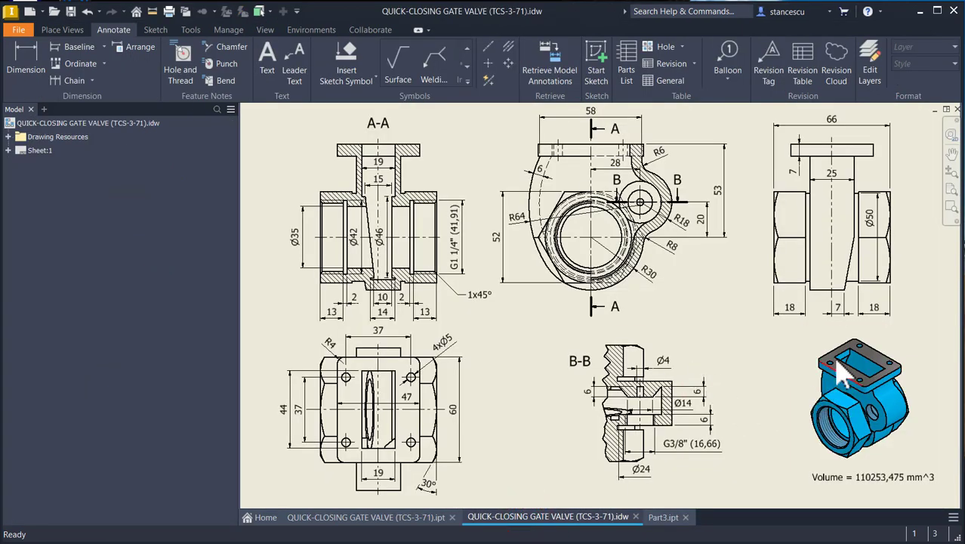
scroll(864, 355, "up", 3)
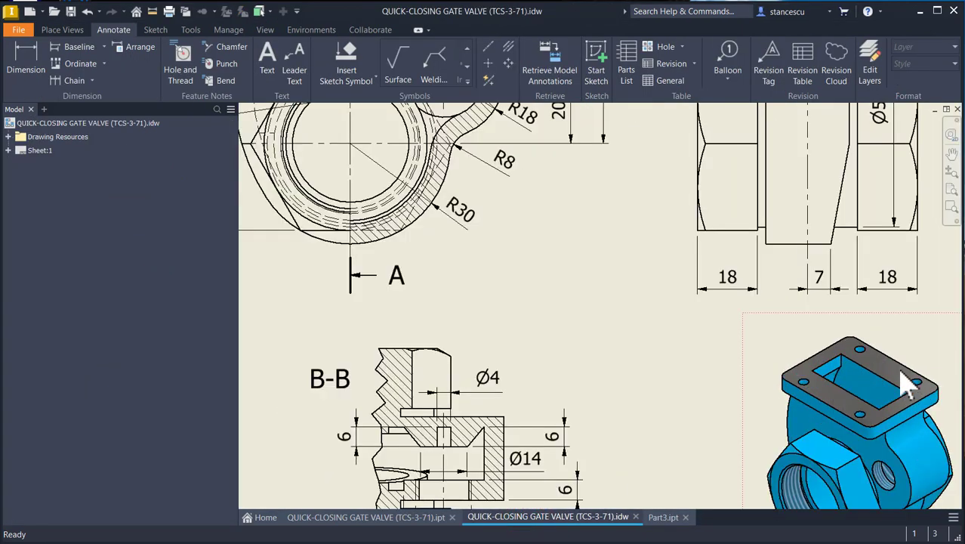
scroll(687, 358, "down", 3)
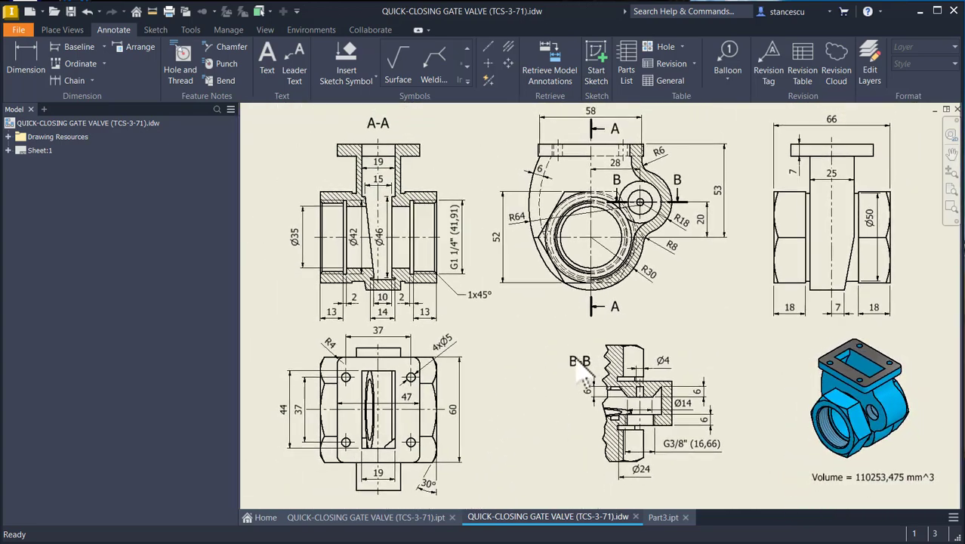
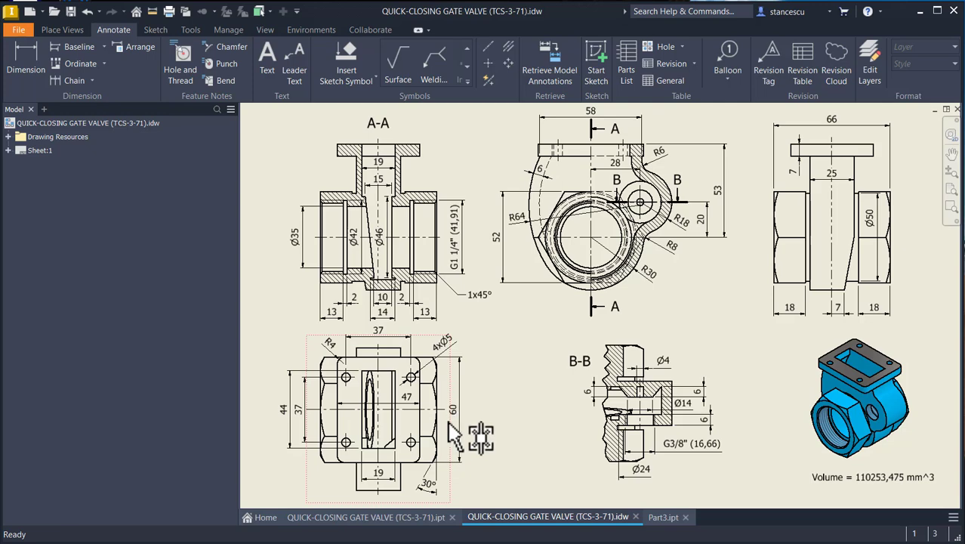
left_click(657, 518)
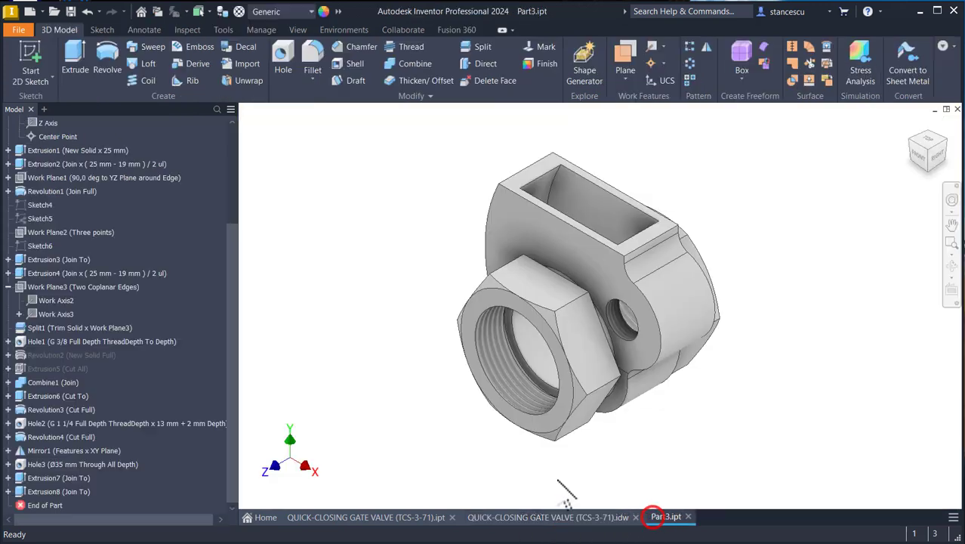
left_click(398, 291)
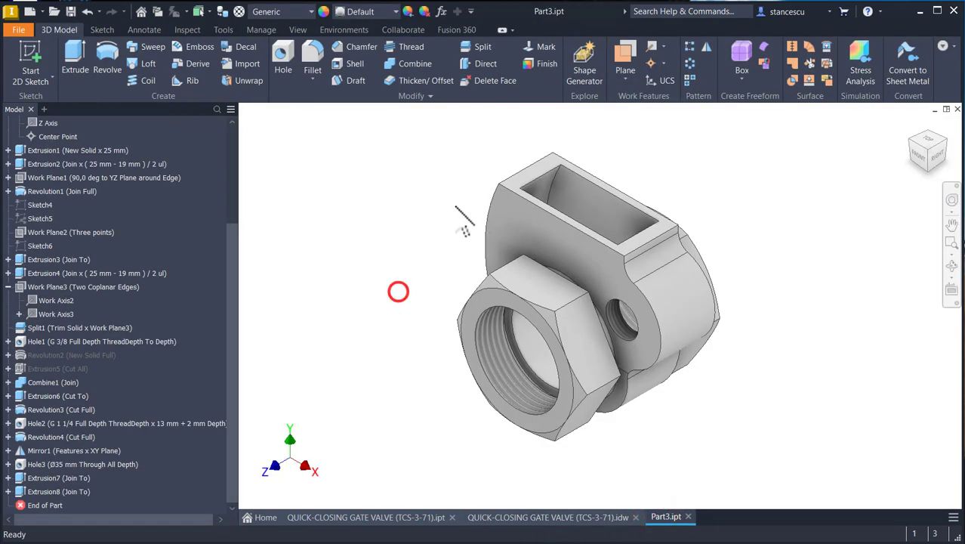
Step: Create a sketch on the body's top rectangular rim face and convert its projected edges to construction geometry
left_click(514, 181)
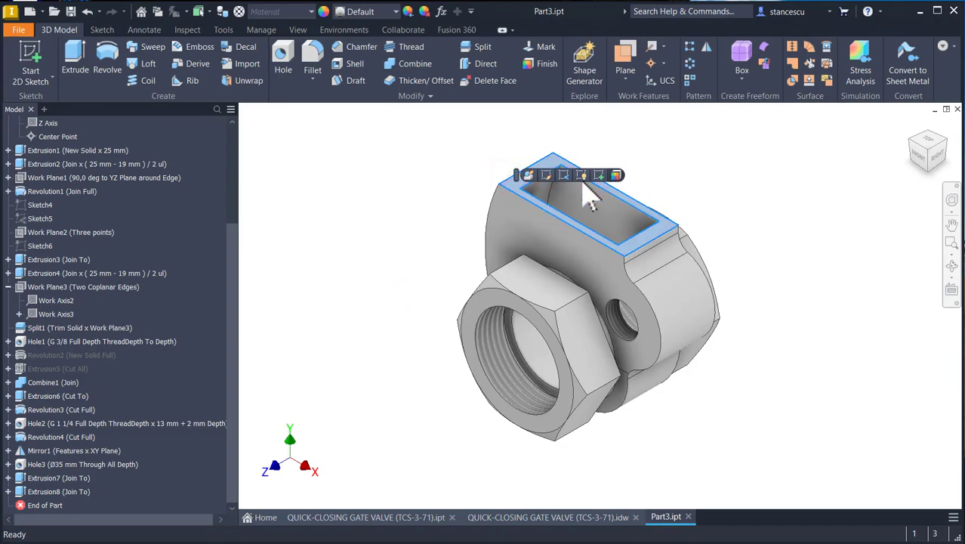
left_click(595, 174)
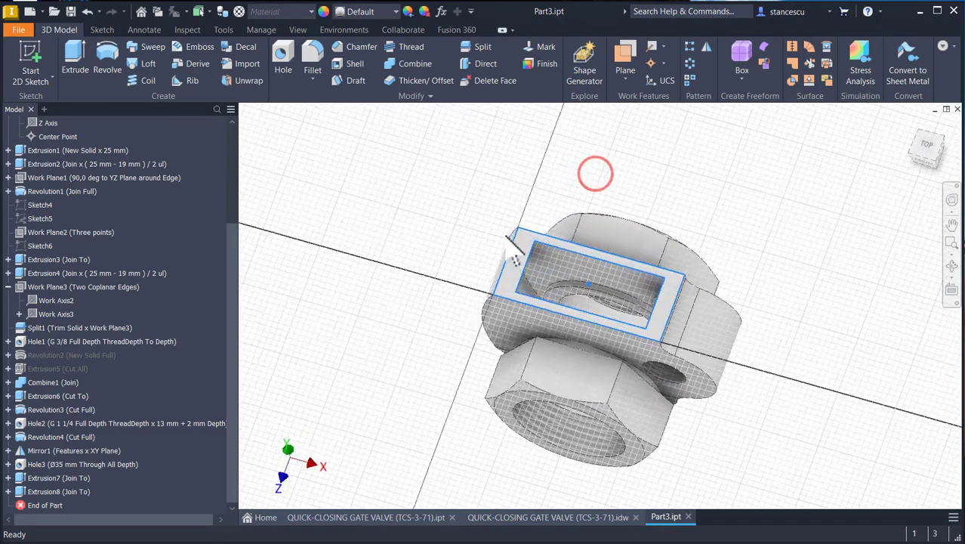
mouse_move(419, 246)
left_mouse_down()
mouse_move(515, 318)
mouse_move(725, 357)
left_mouse_up()
left_click(708, 47)
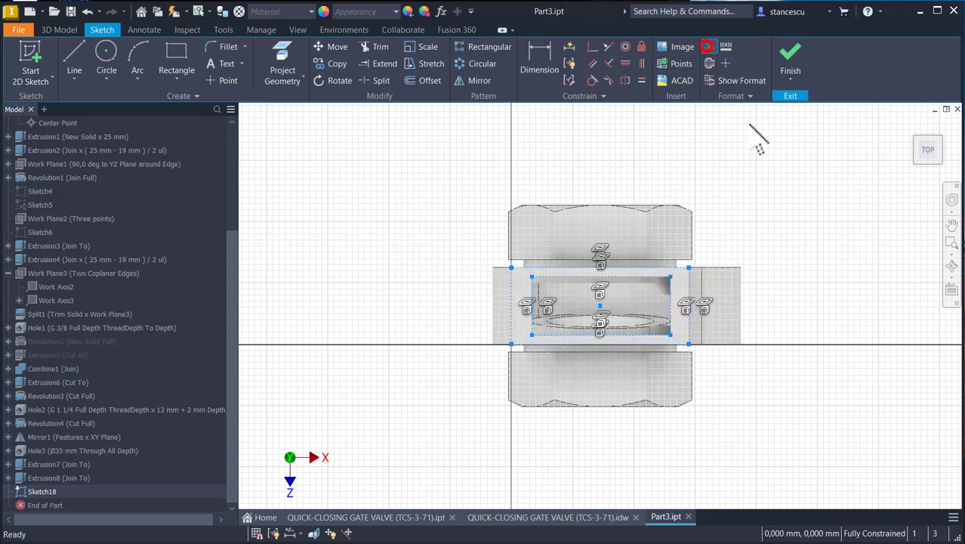
left_click(774, 148)
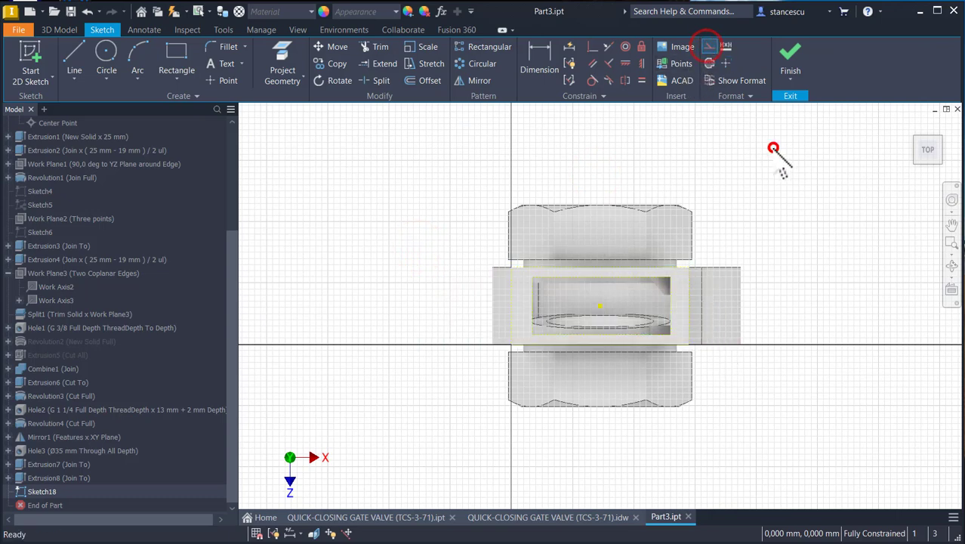
Step: Sketch an outer rectangle about 66 mm wide with a smaller rectangle inside it, in the empty area beside the body
left_click(181, 60)
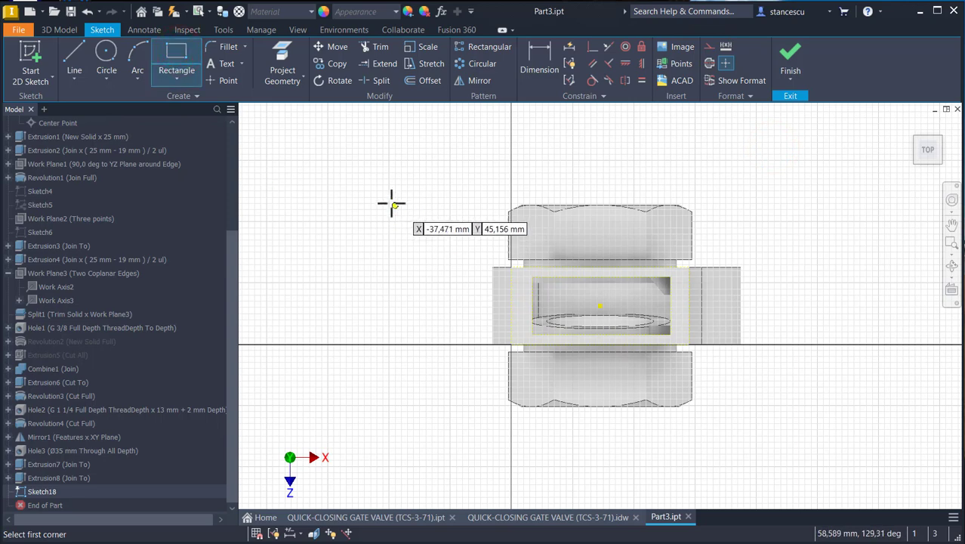
left_click(273, 151)
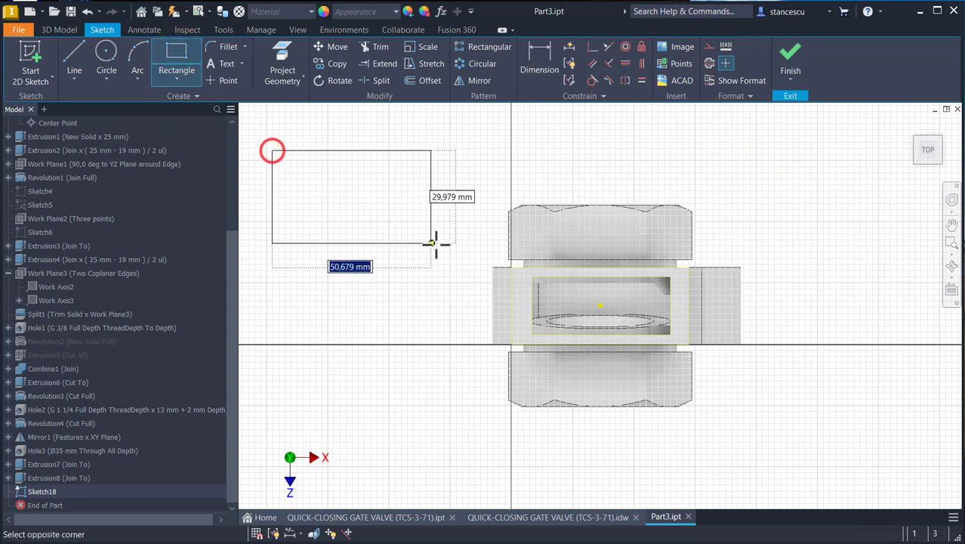
left_click(474, 254)
left_click(291, 171)
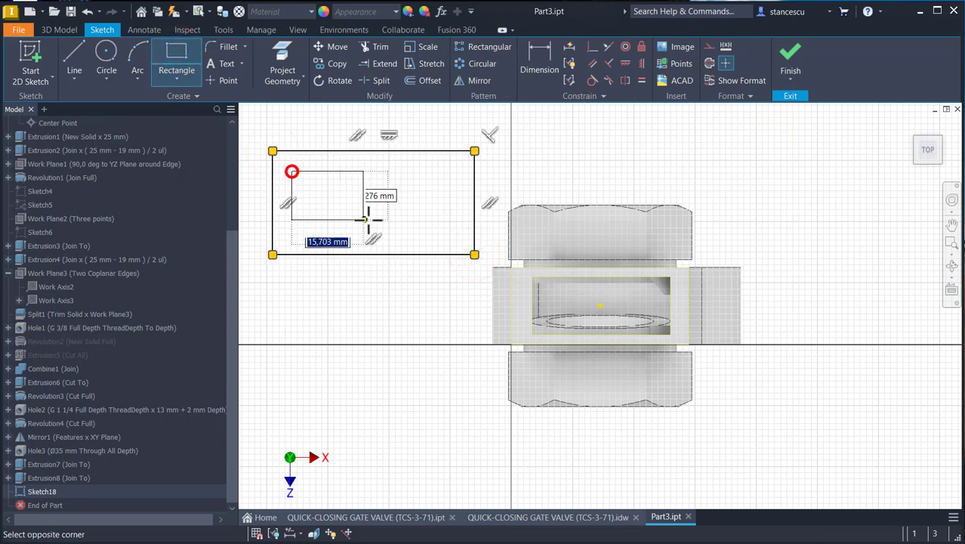
left_click(451, 230)
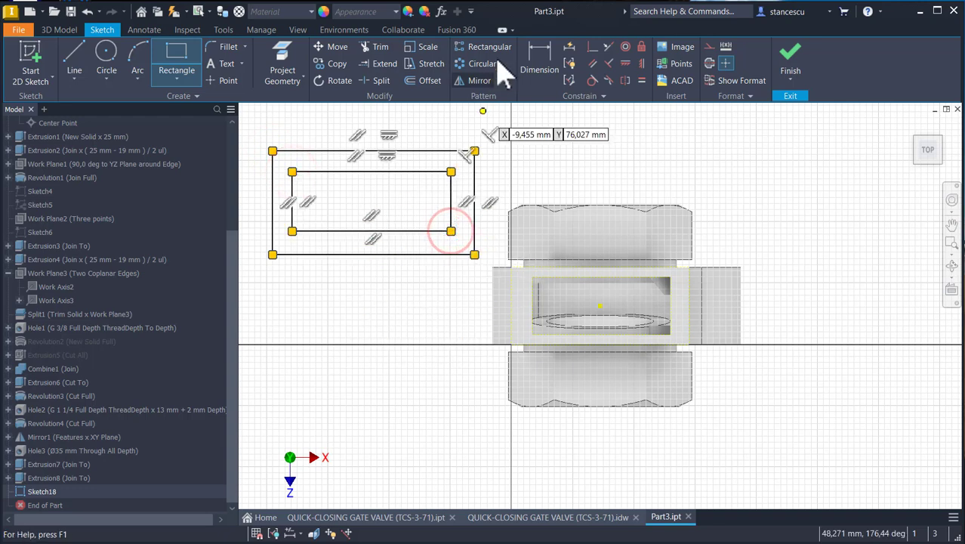
Step: Dimension the outer rectangle to 60 mm wide and 47 mm high
left_click(538, 54)
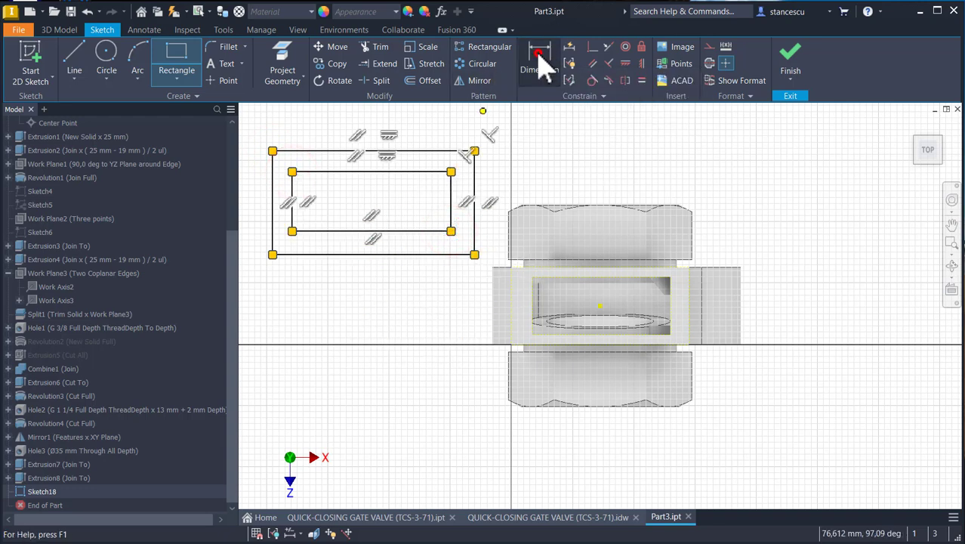
left_click(401, 151)
left_click(401, 132)
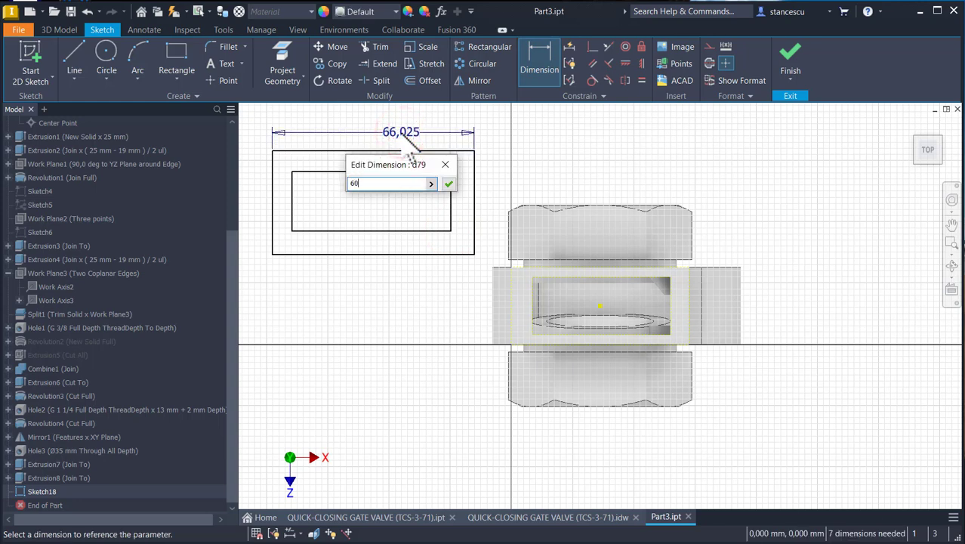
key("Return")
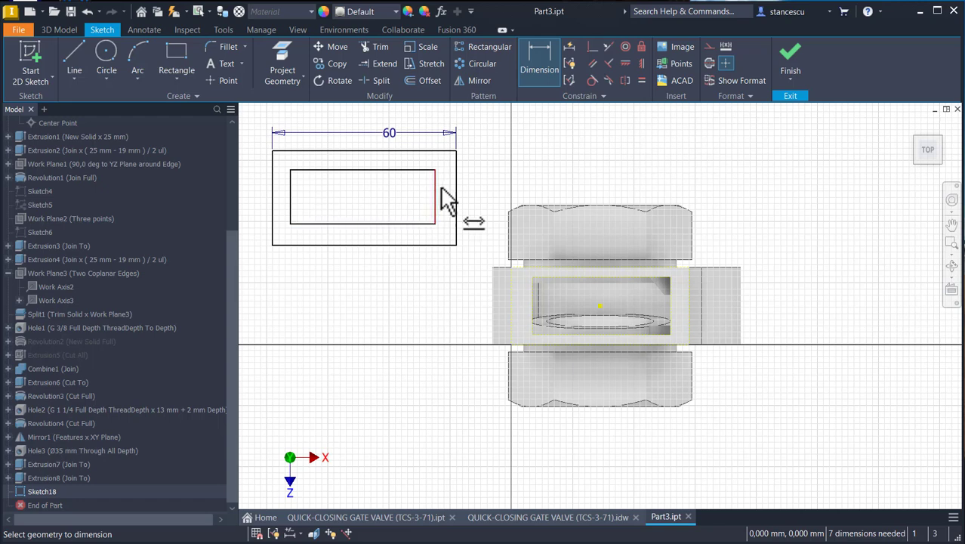
left_click(272, 191)
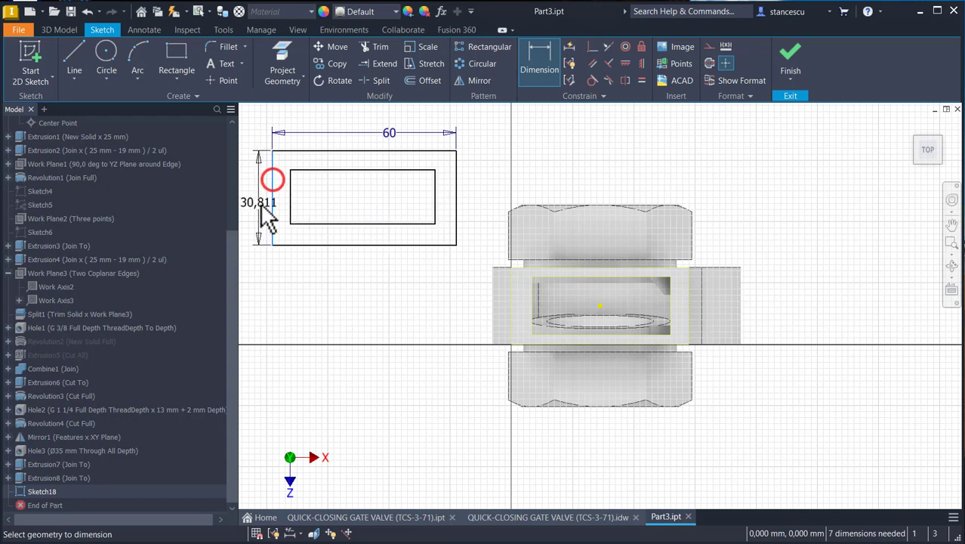
left_click(269, 225)
type("47")
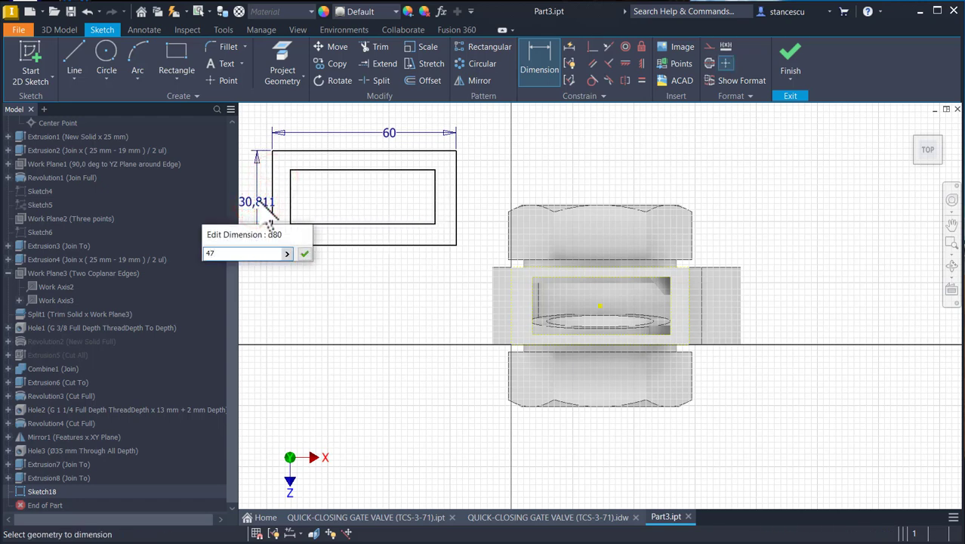
key("Return")
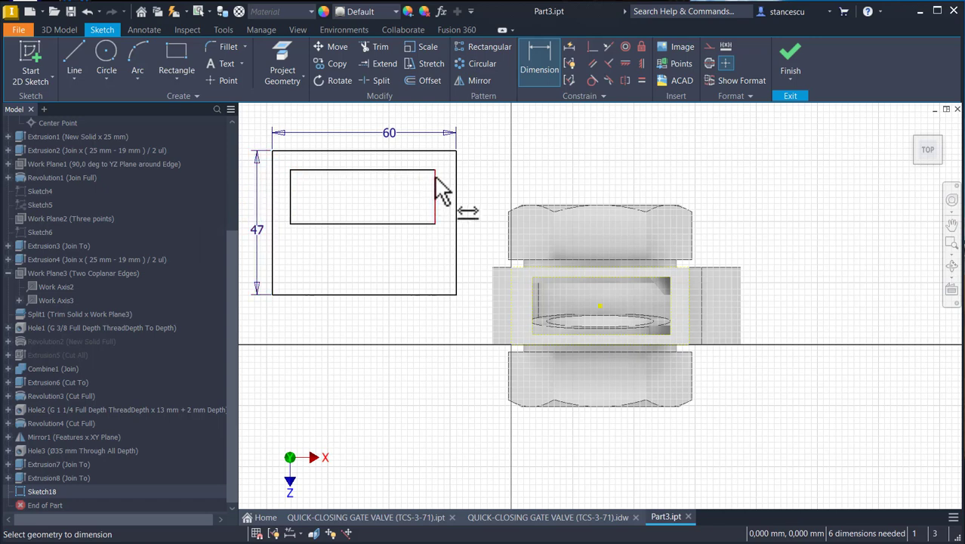
Step: Dimension the inner rectangle to 19 mm high and 44 mm wide
left_click(435, 179)
left_click(491, 195)
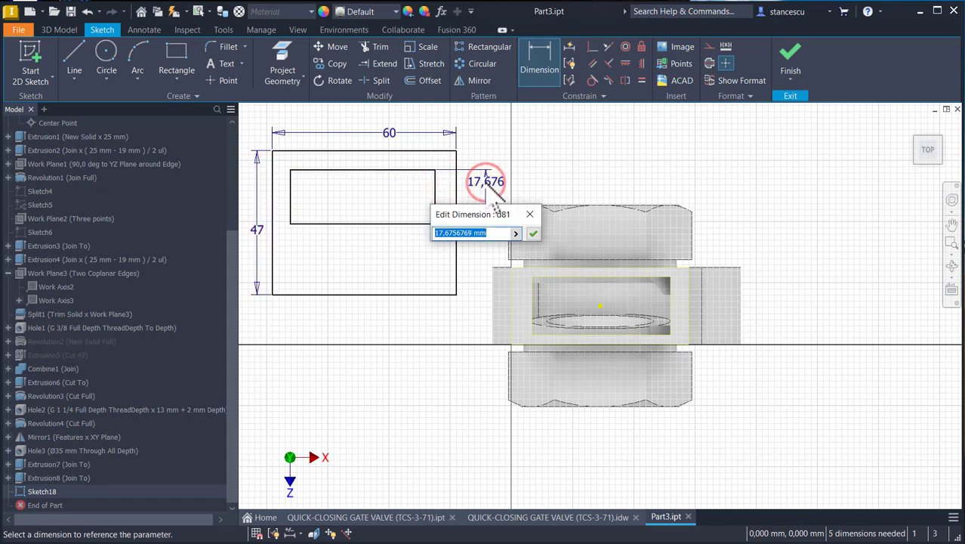
type("19")
key("Return")
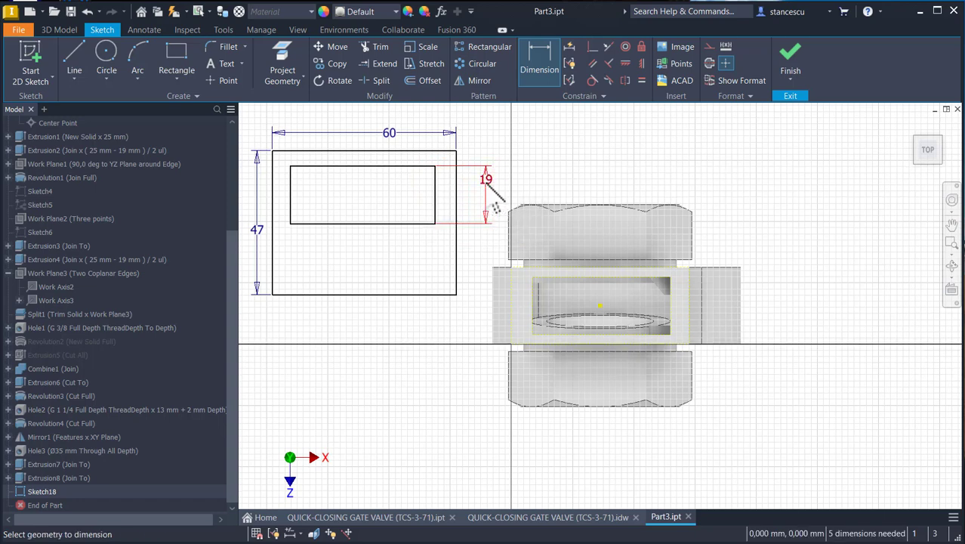
left_click(386, 223)
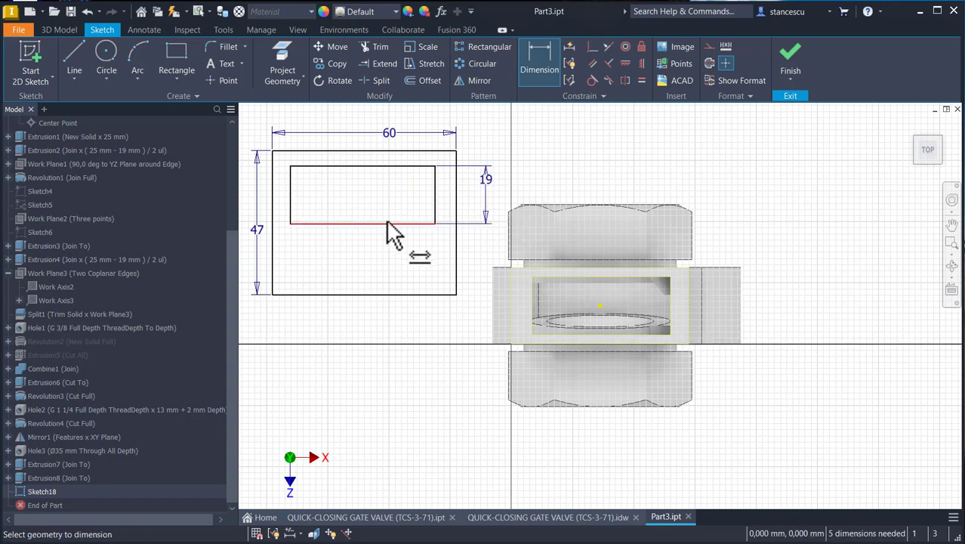
left_click(389, 316)
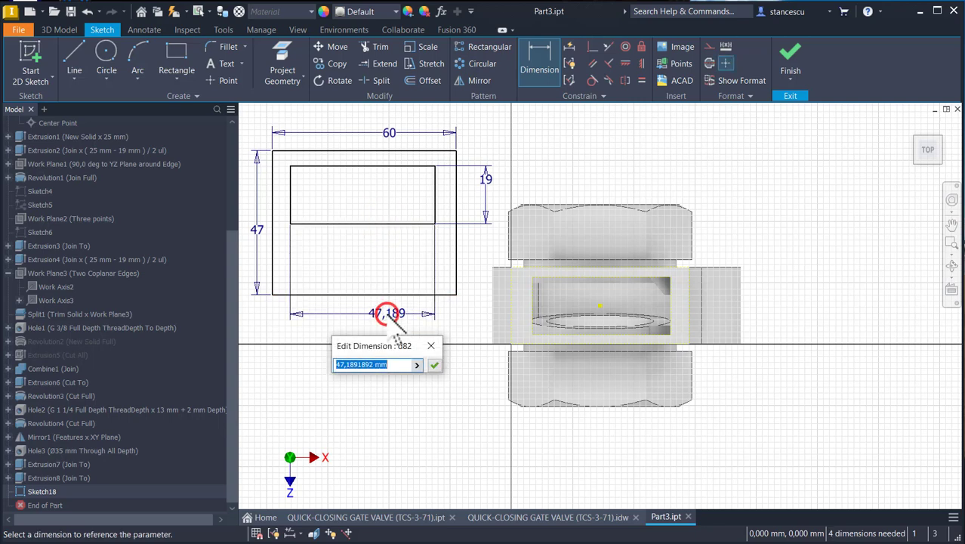
type("44")
key("Return")
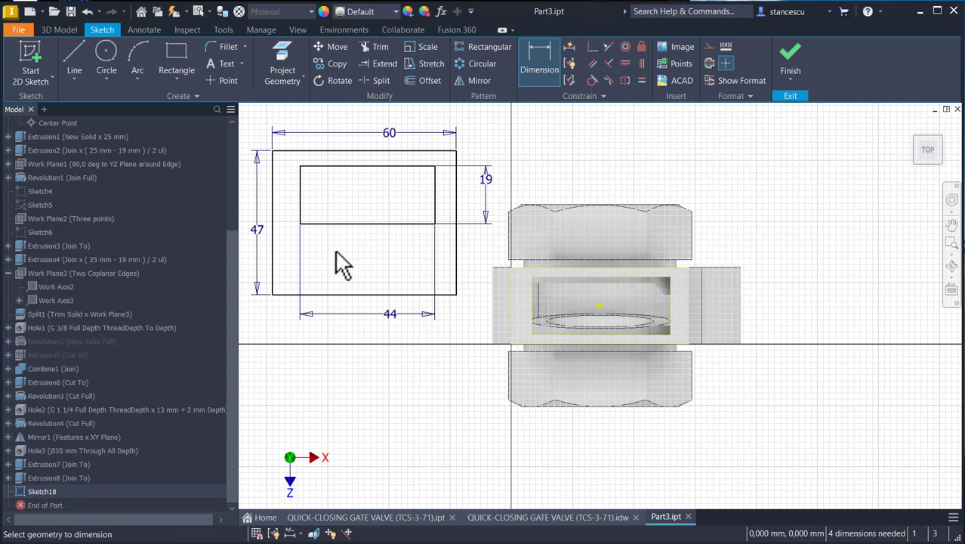
Step: Center the inner and outer rectangles on each other by aligning their side midpoints horizontally and their lower-edge midpoints vertically
left_click(626, 63)
left_click(436, 193)
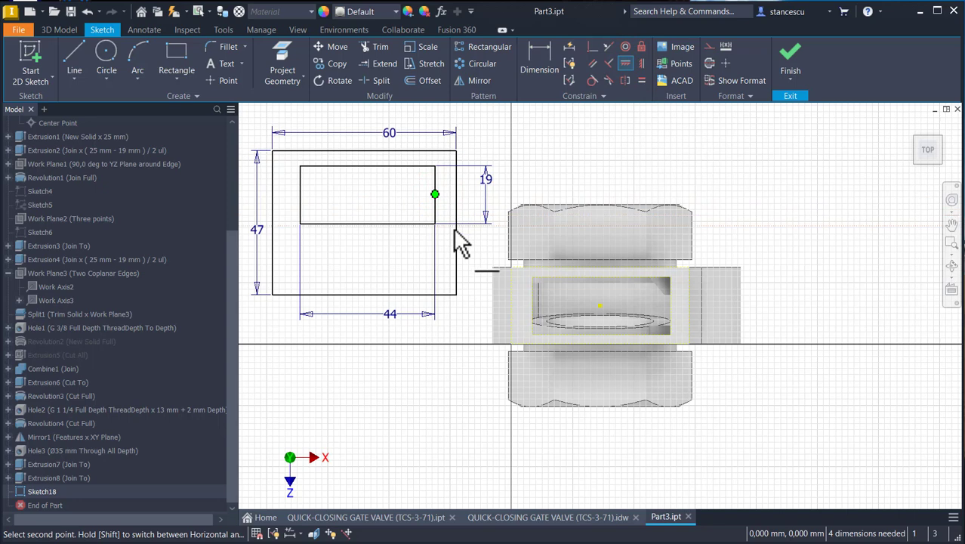
left_click(456, 222)
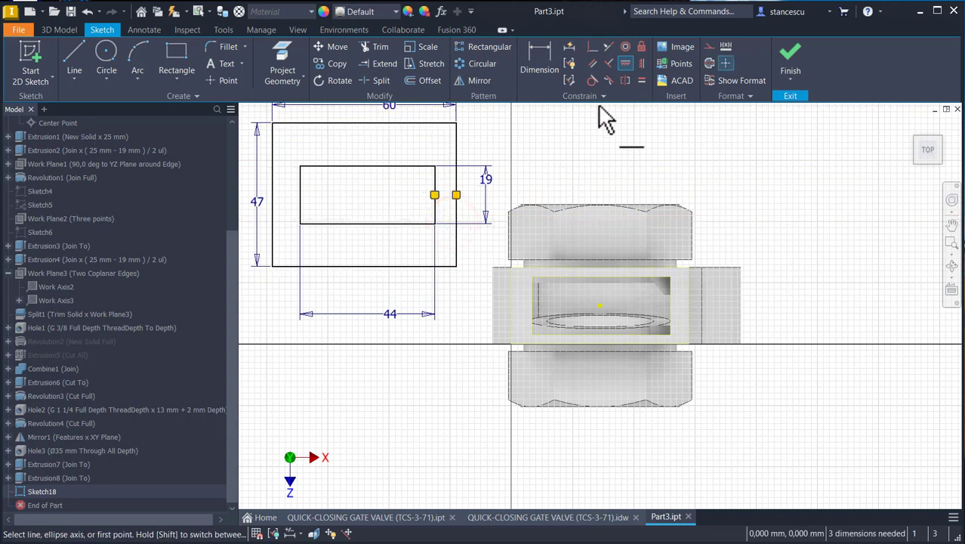
left_click(642, 65)
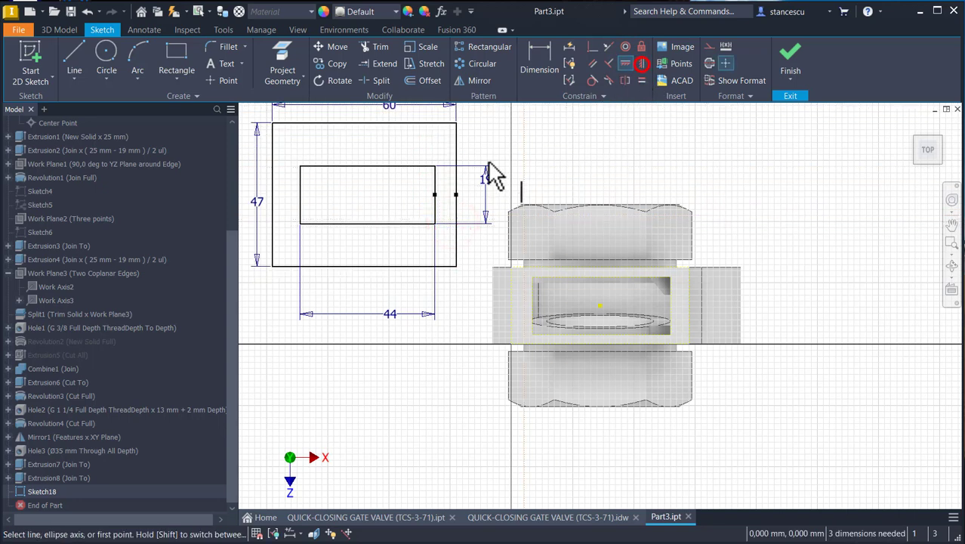
left_click(367, 223)
left_click(366, 266)
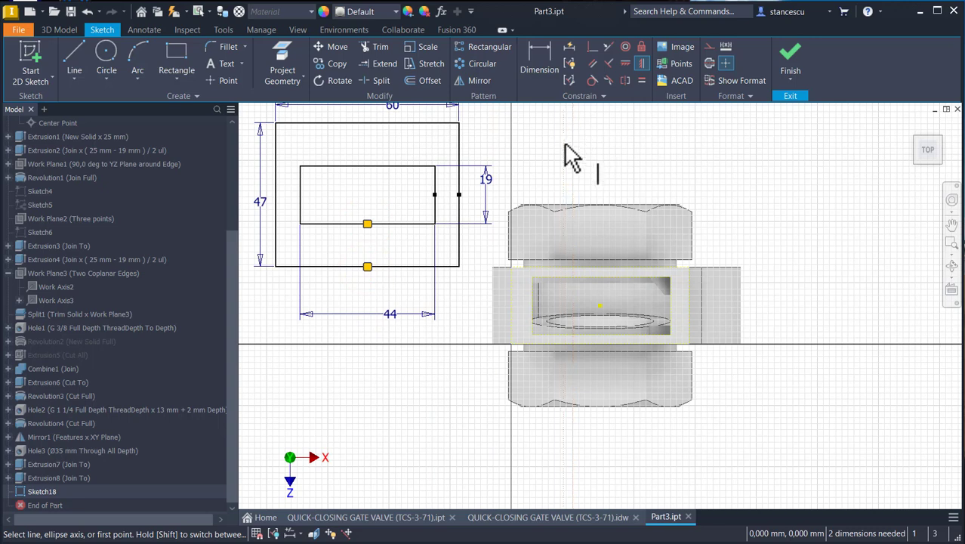
Step: Align the rectangles' midpoints horizontally and vertically with the center point of the body's top opening, and finish the sketch
left_click(623, 63)
left_click(458, 194)
left_click(600, 306)
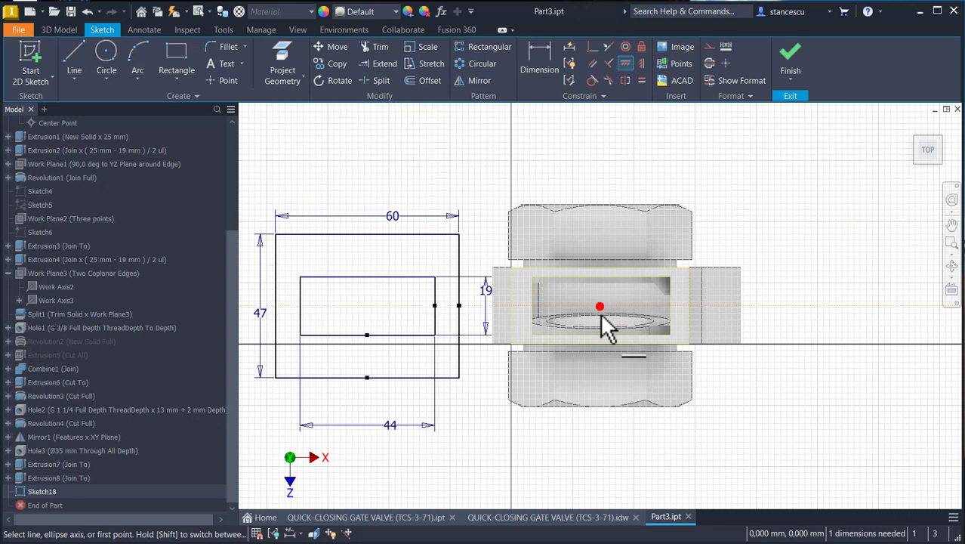
left_click(641, 63)
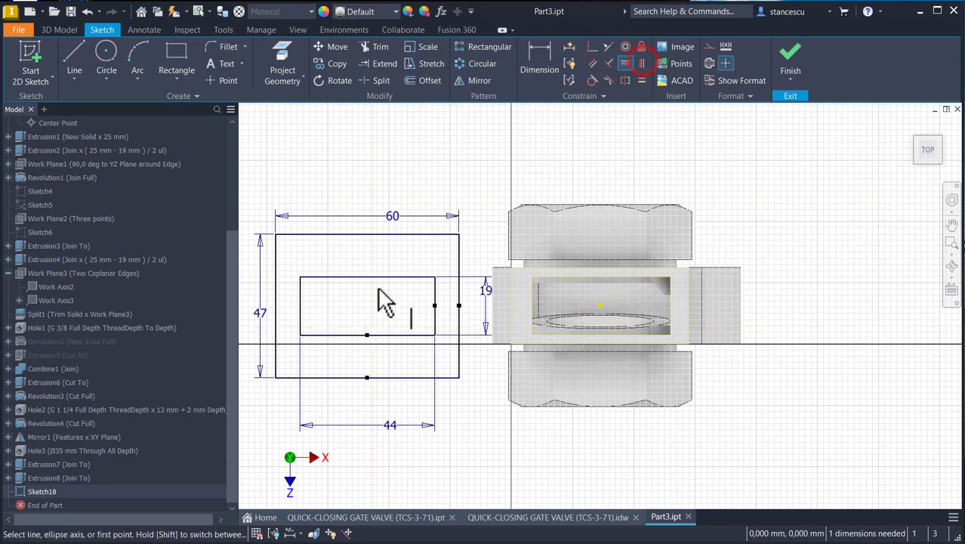
left_click(366, 335)
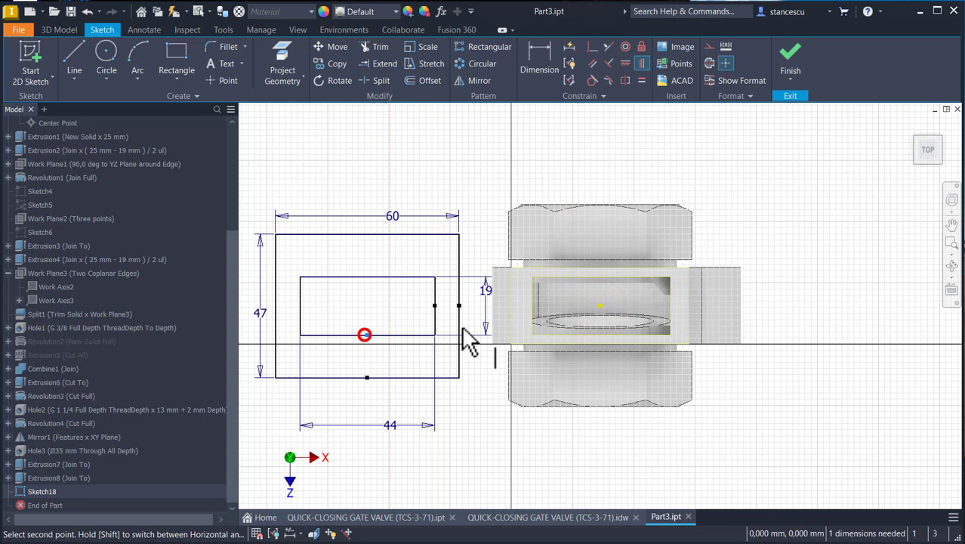
left_click(600, 306)
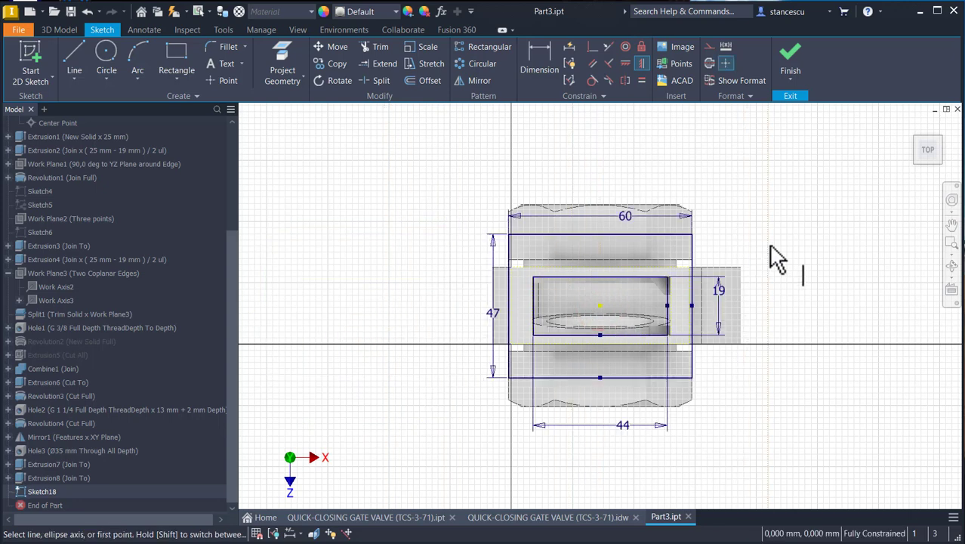
left_click(789, 54)
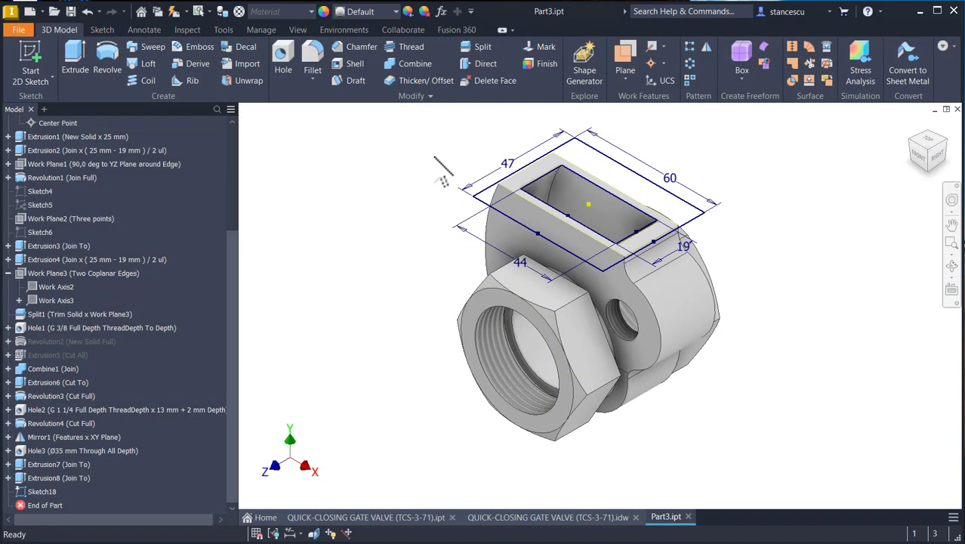
Step: Extrude the frame between the two rectangles 7 mm upward, joined to the body, to form the top flange
left_click(77, 65)
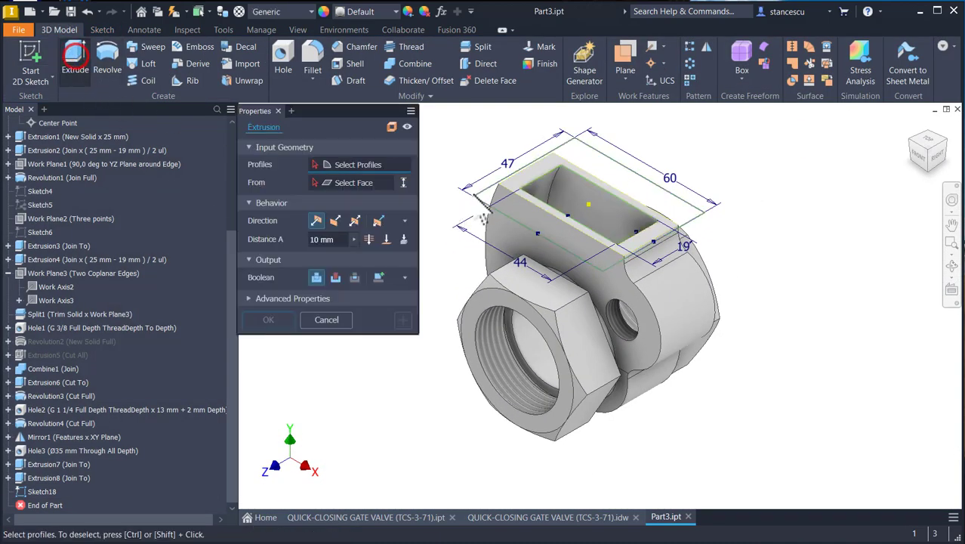
left_click(512, 205)
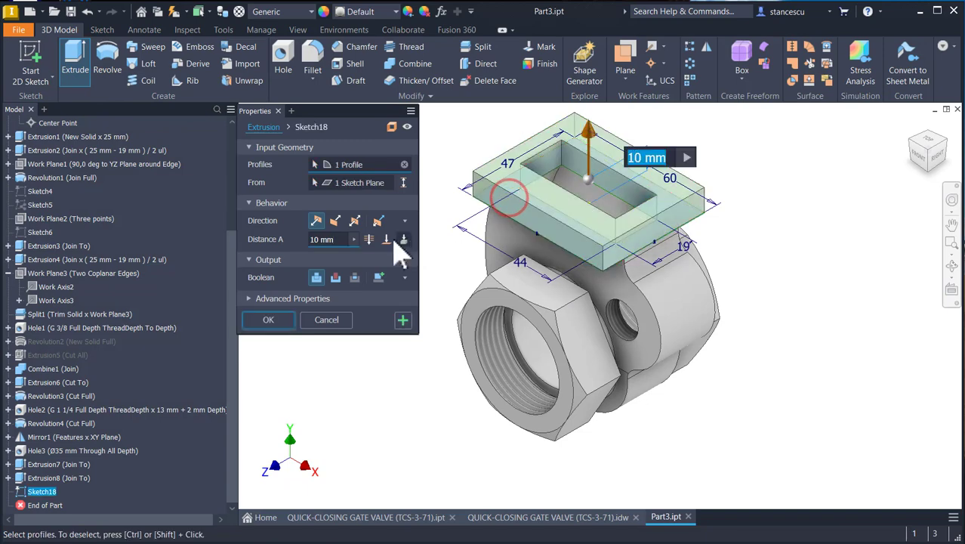
type("7")
key("Return")
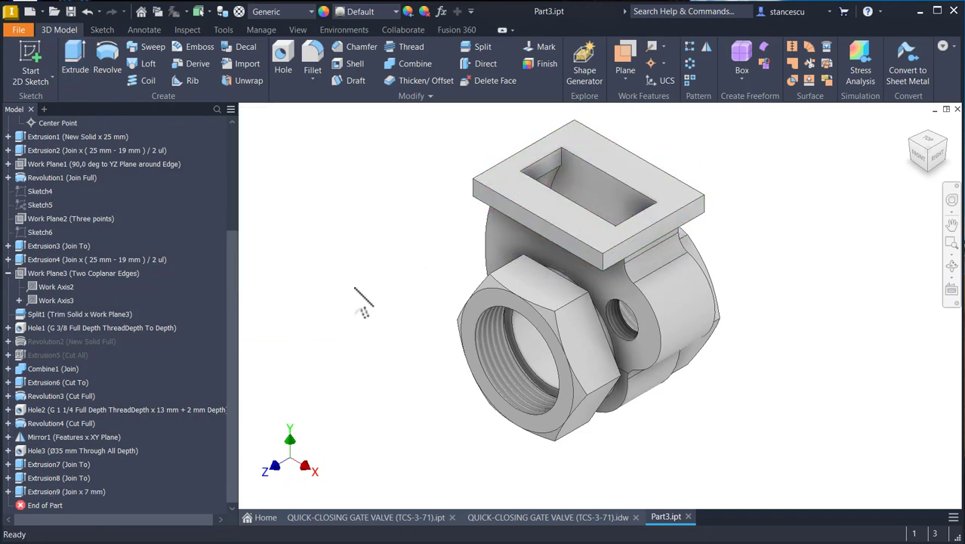
Step: Fillet the four vertical corner edges of the top flange with a 5 mm radius
left_click(474, 190)
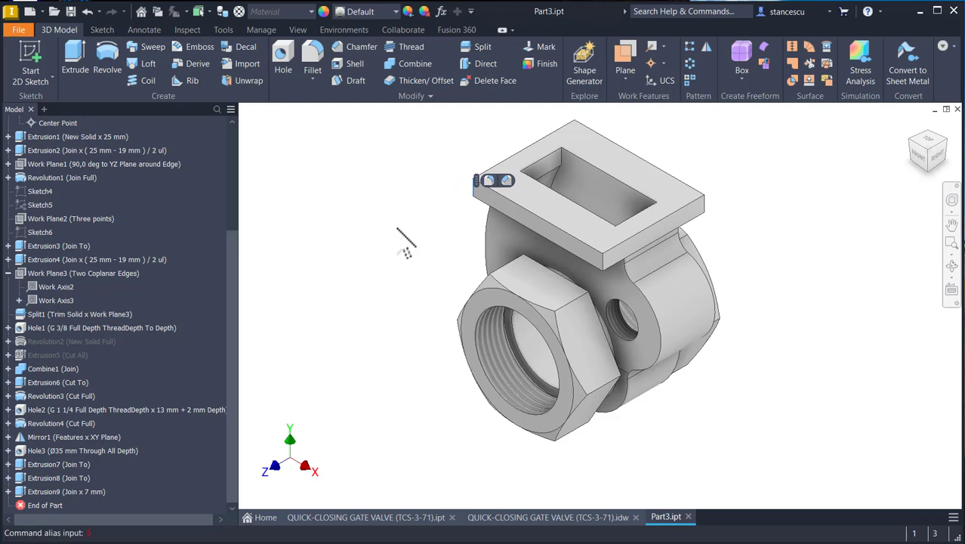
left_click(488, 180)
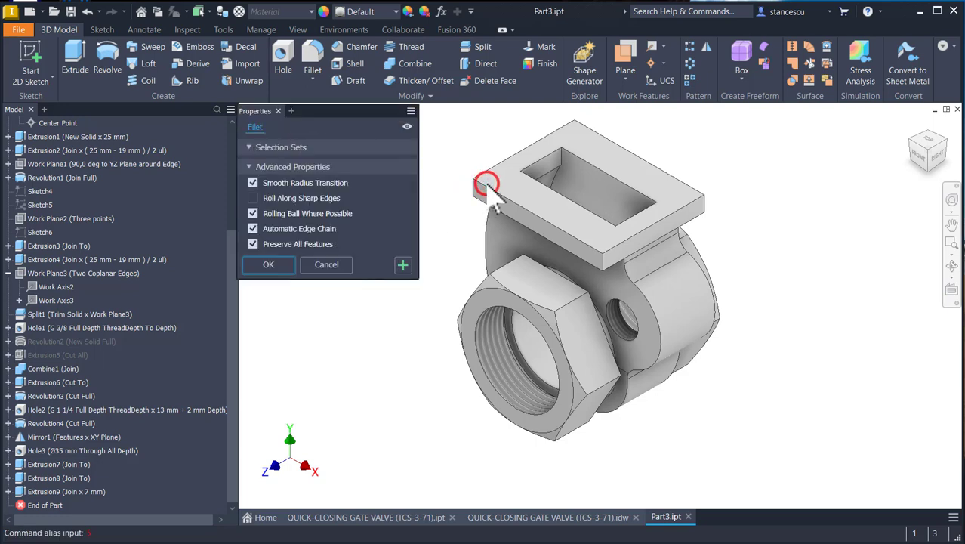
type("5")
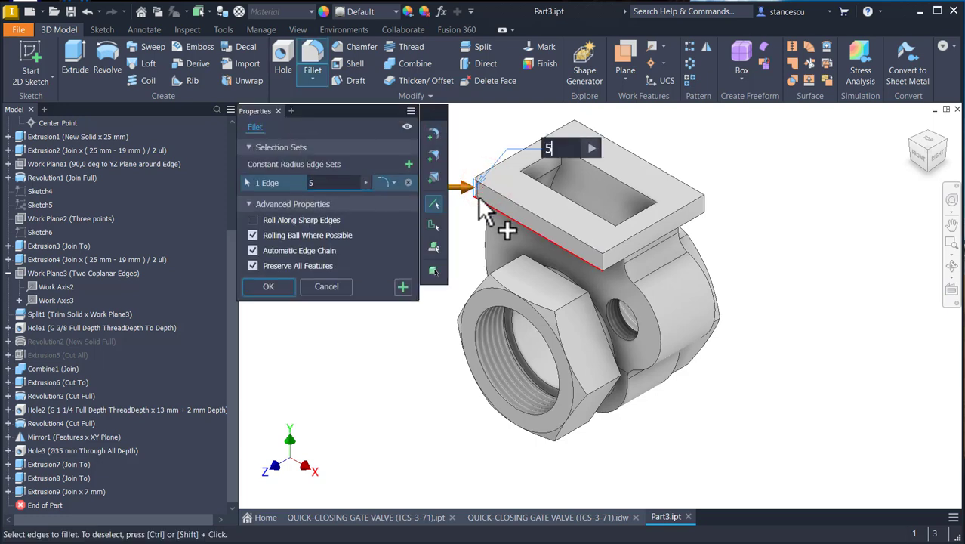
left_click(604, 260)
left_click(708, 209)
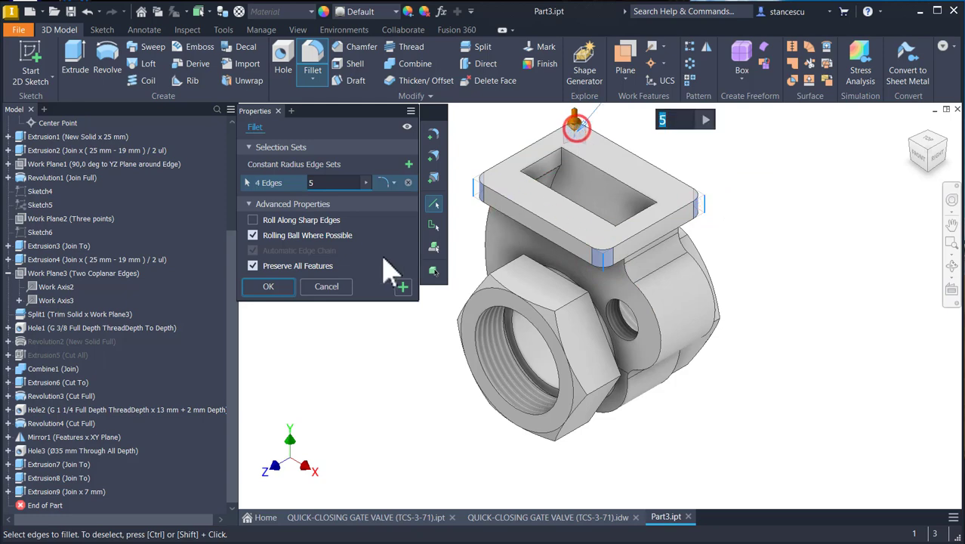
left_click(267, 287)
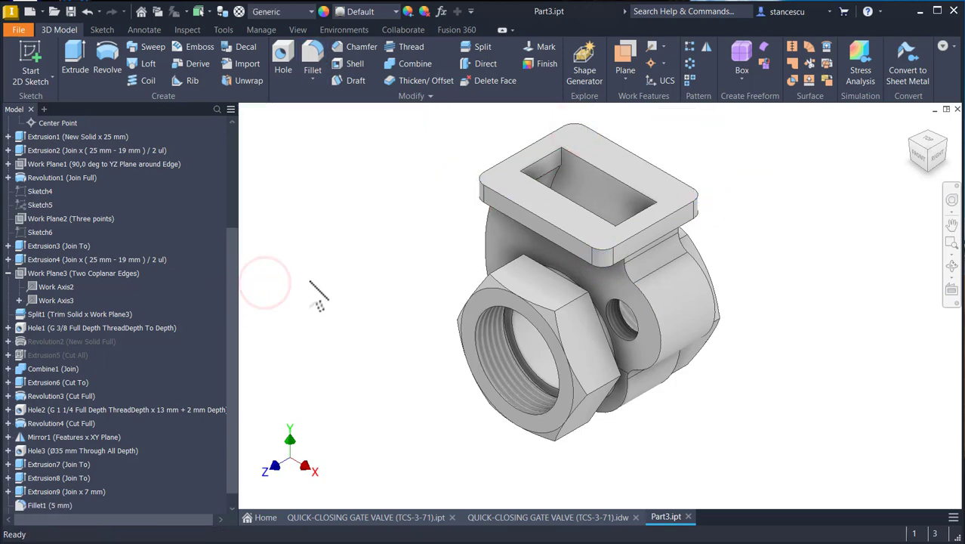
Step: Chamfer the outer edges of the threaded bores on both hexagonal ends with a distance of 1 mm
key("F6")
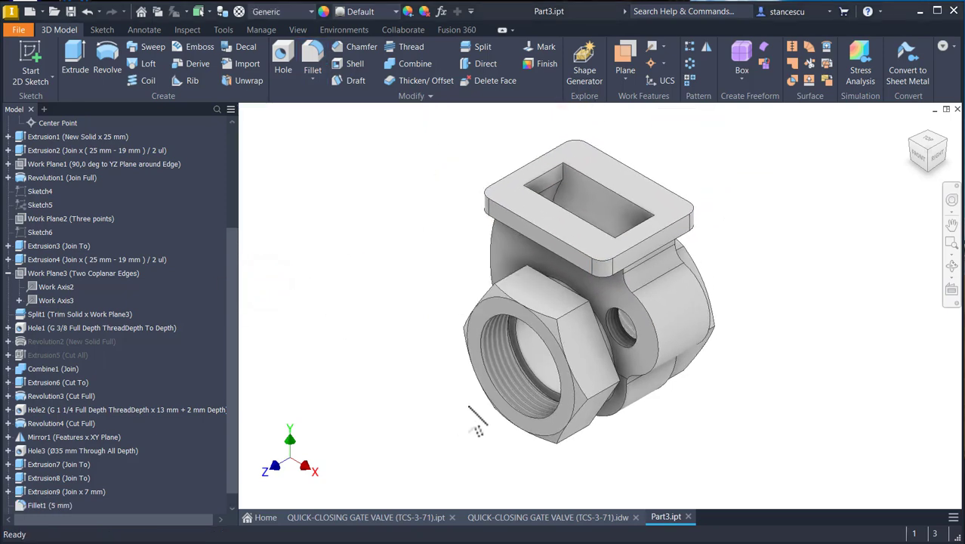
left_click(532, 386)
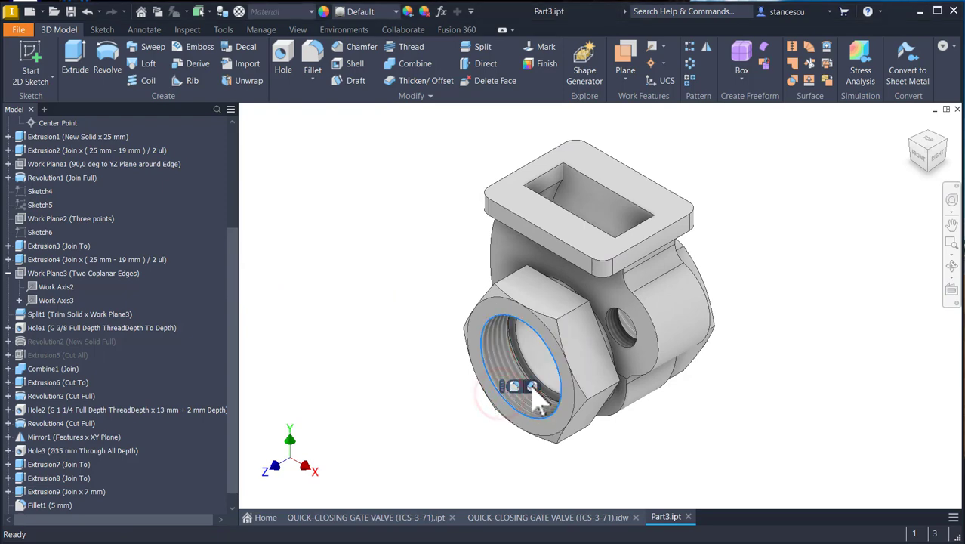
key("ctrl+shift+k")
type("1")
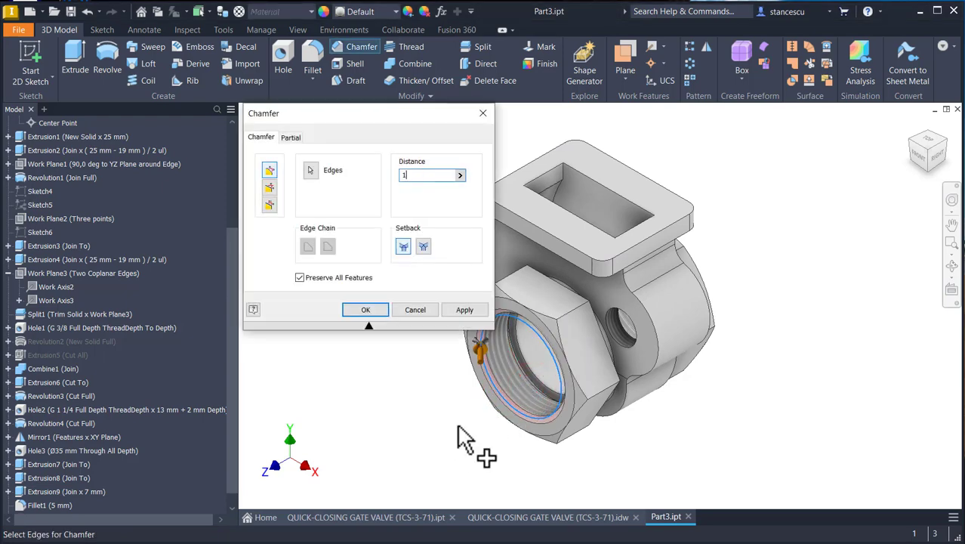
middle_click_drag(815, 347, 743, 381, "shift")
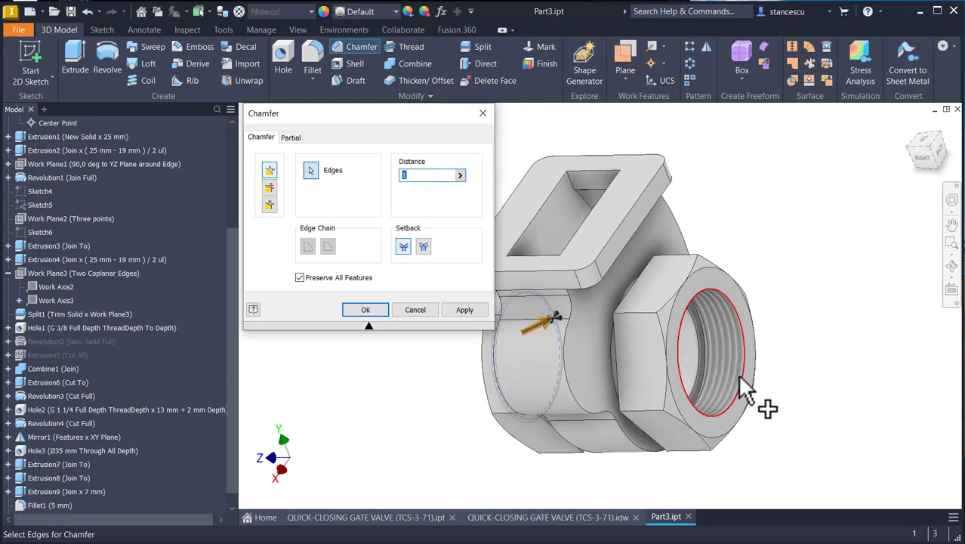
left_click(742, 383)
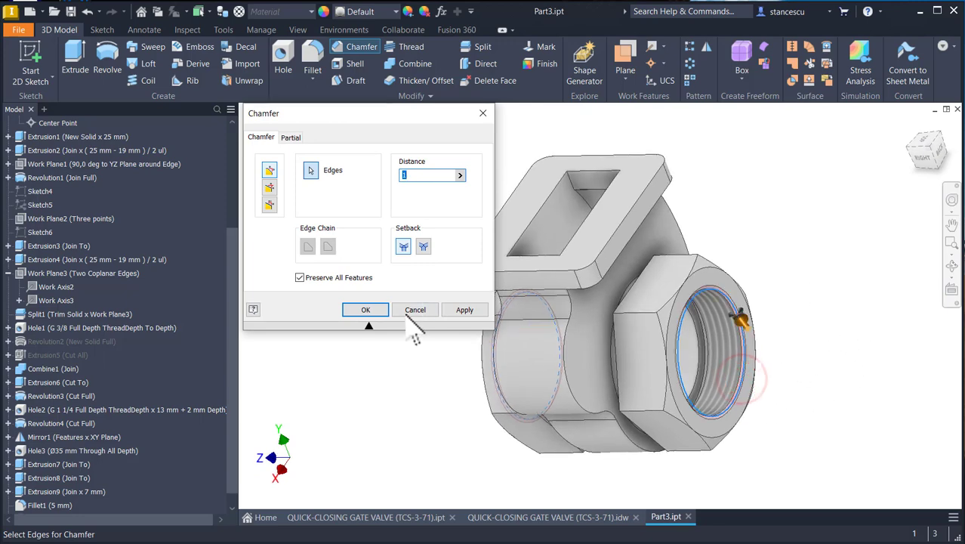
left_click(365, 309)
key("F6")
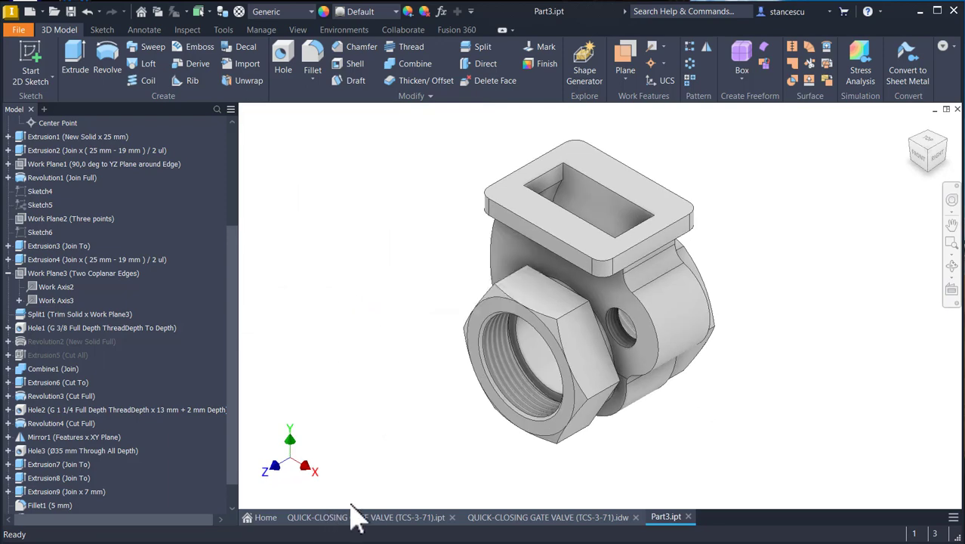
Step: Examine the flange's hole pattern dimensions in the top view of QUICK-CLOSING GATE VALVE (TCS-3-71).idw and return to Part3.ipt
left_click(352, 518)
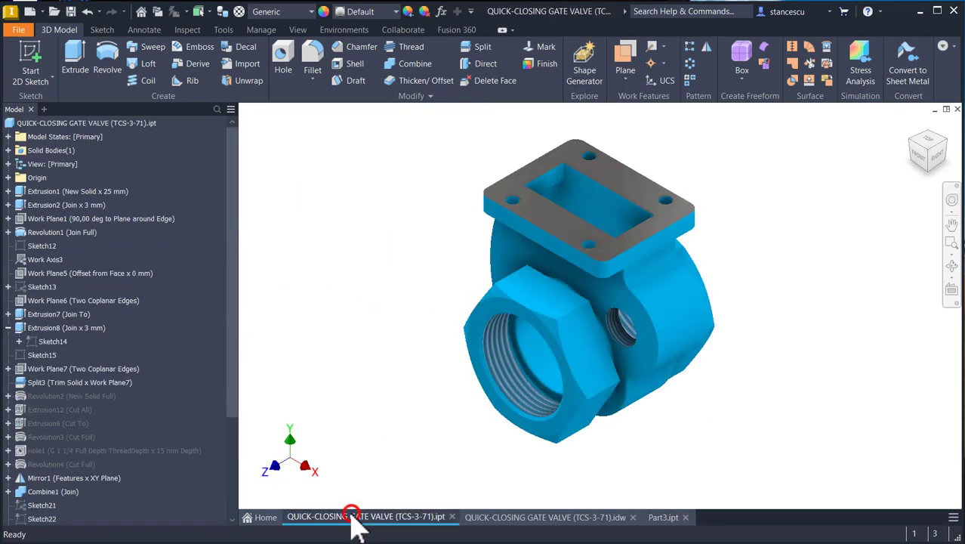
left_click(494, 515)
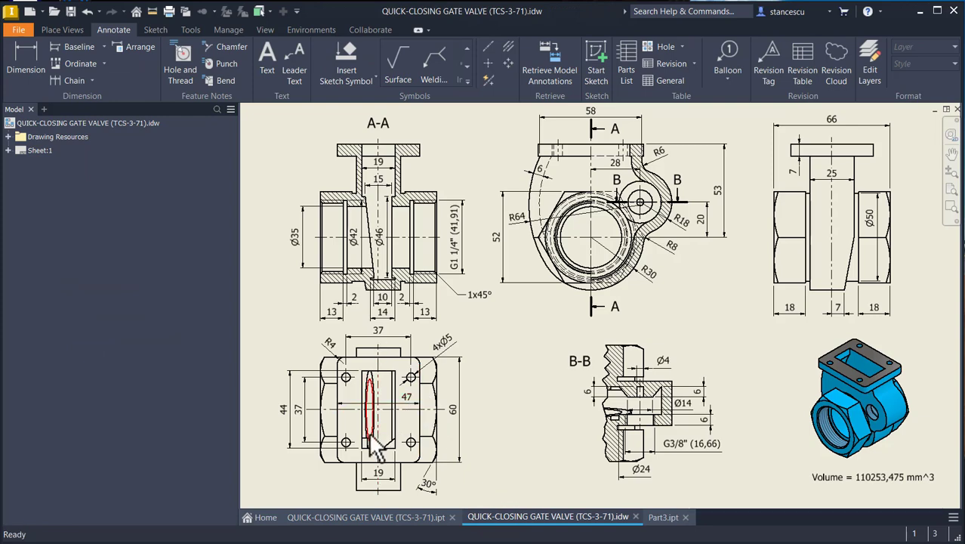
scroll(376, 449, "up", 5)
middle_click_drag(368, 432, 504, 361)
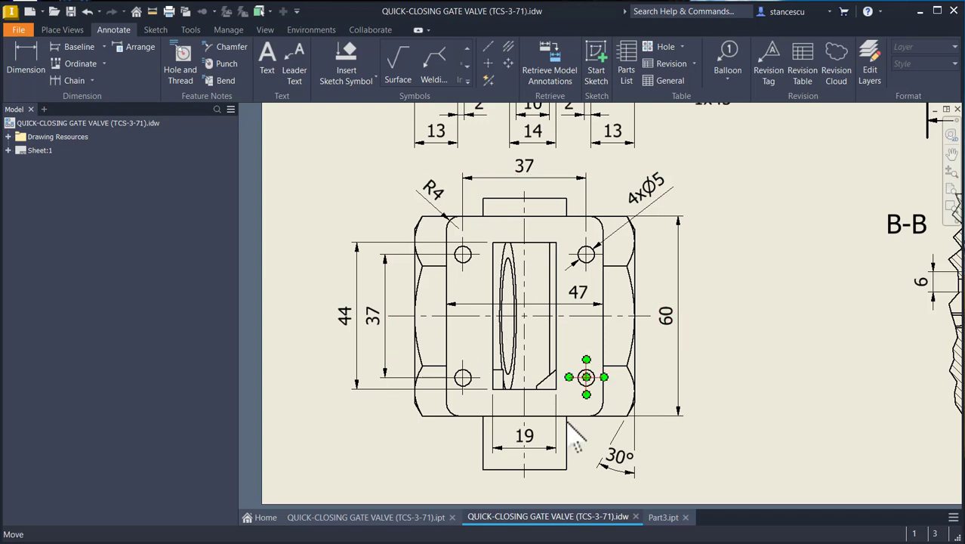
left_click(663, 518)
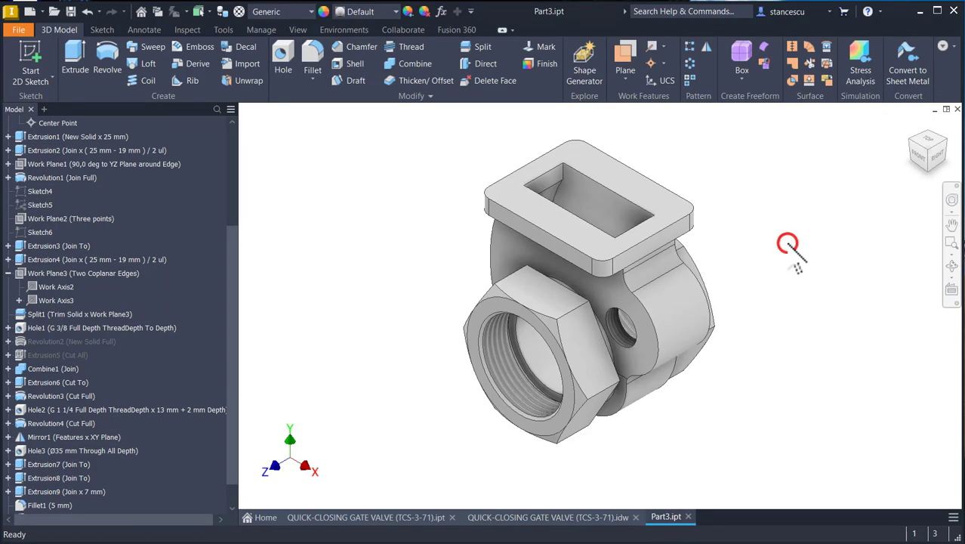
Step: Create a sketch on the top face of the rectangular flange, leaving its projected geometry deselected
left_click(611, 178)
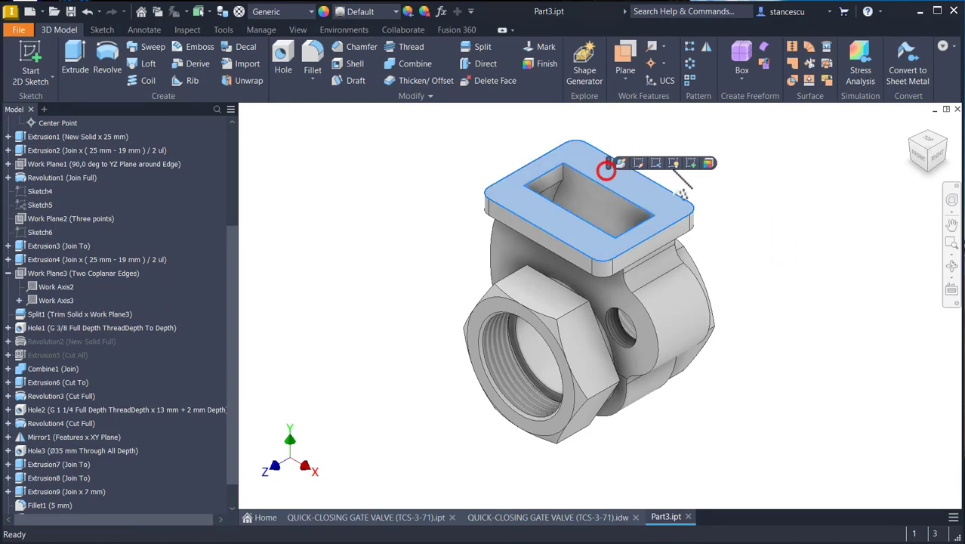
left_click(690, 163)
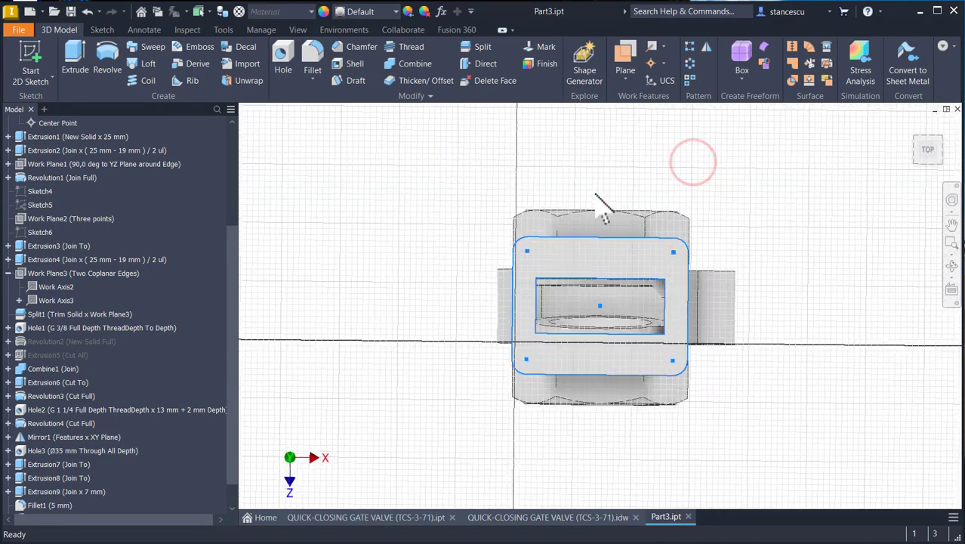
left_click(379, 236)
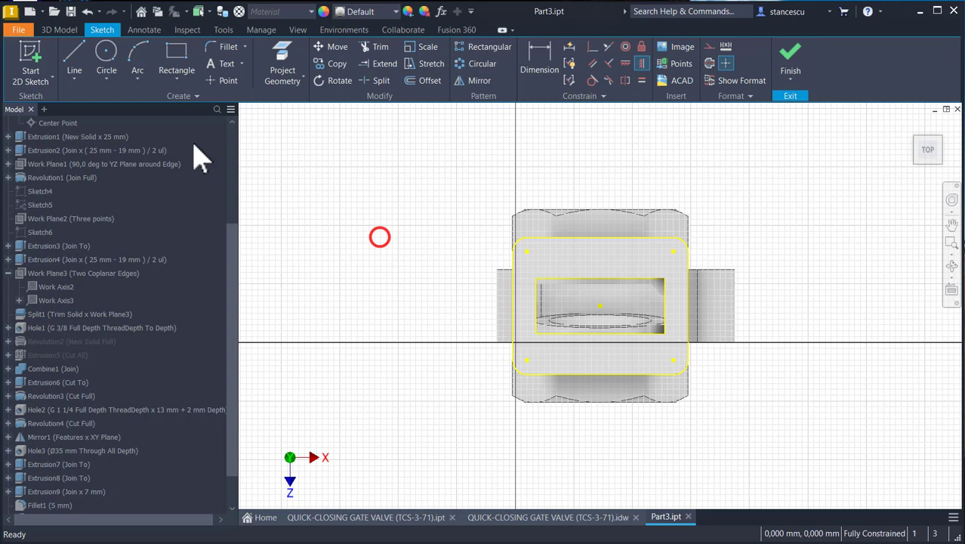
Step: Sketch a rectangle about 50 mm wide around the flange's rectangular opening
left_click(178, 61)
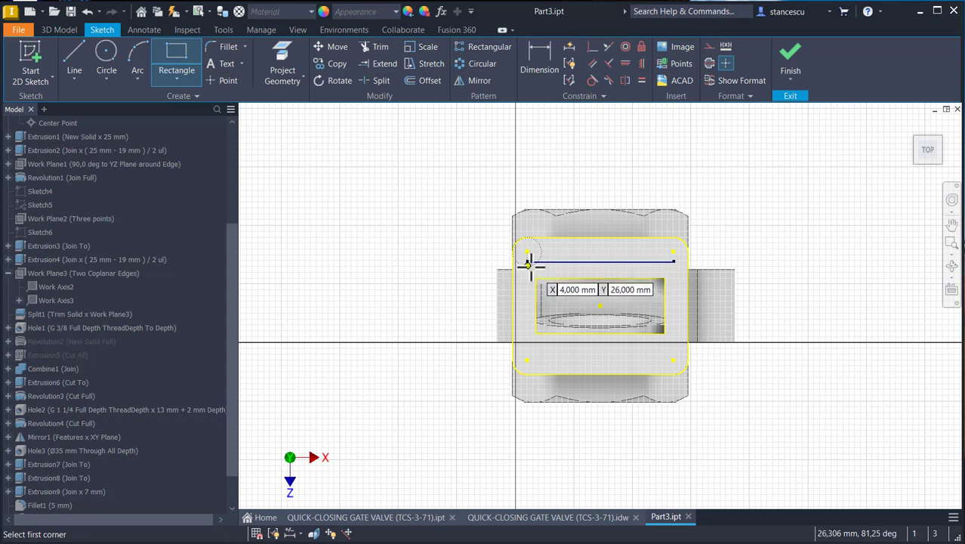
left_click(528, 264)
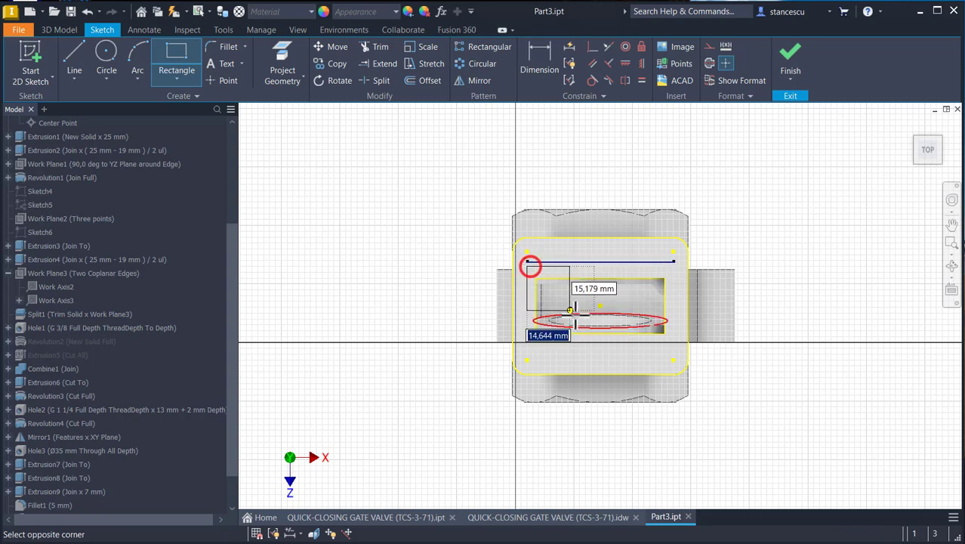
left_click(673, 338)
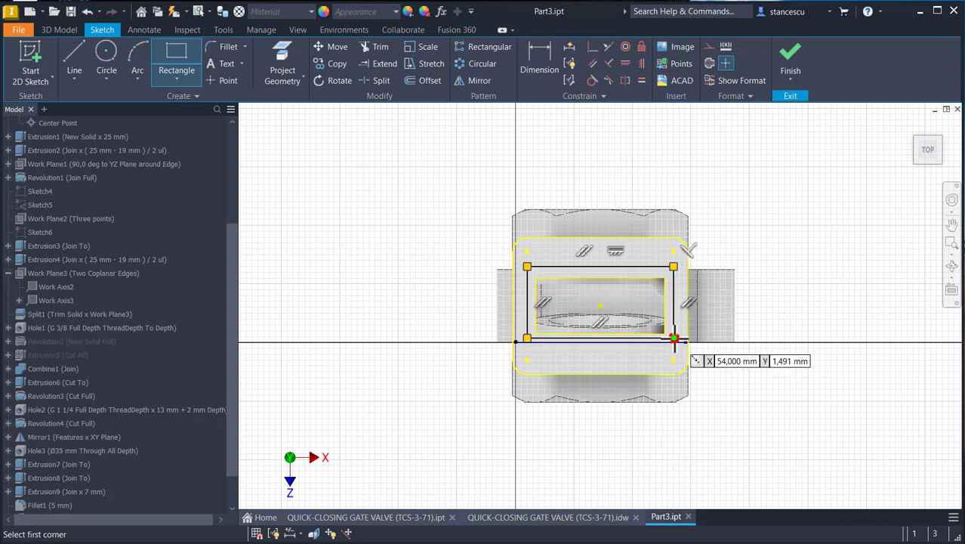
Step: Dimension the sketched rectangle with a width of 37 mm and a height of 37 mm
left_click(557, 68)
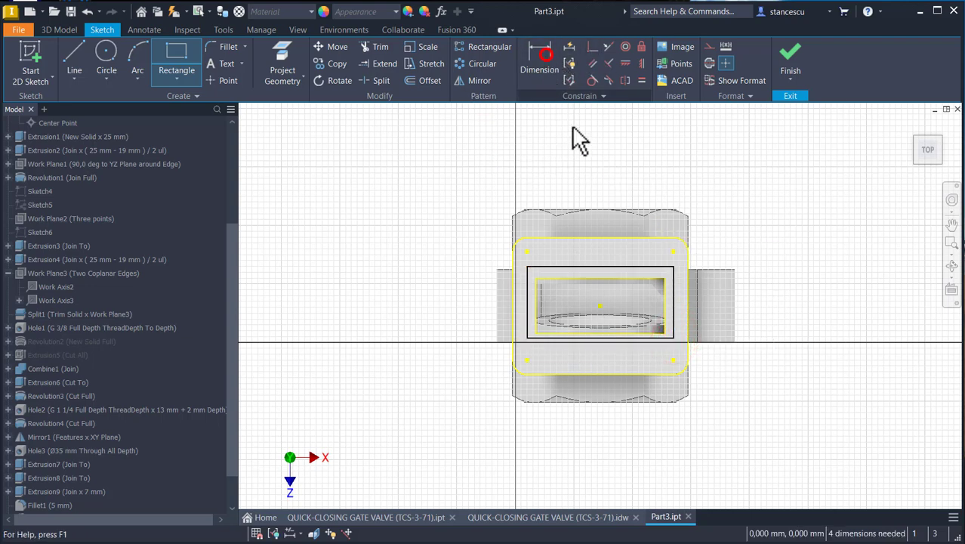
left_click(639, 265)
left_click(630, 176)
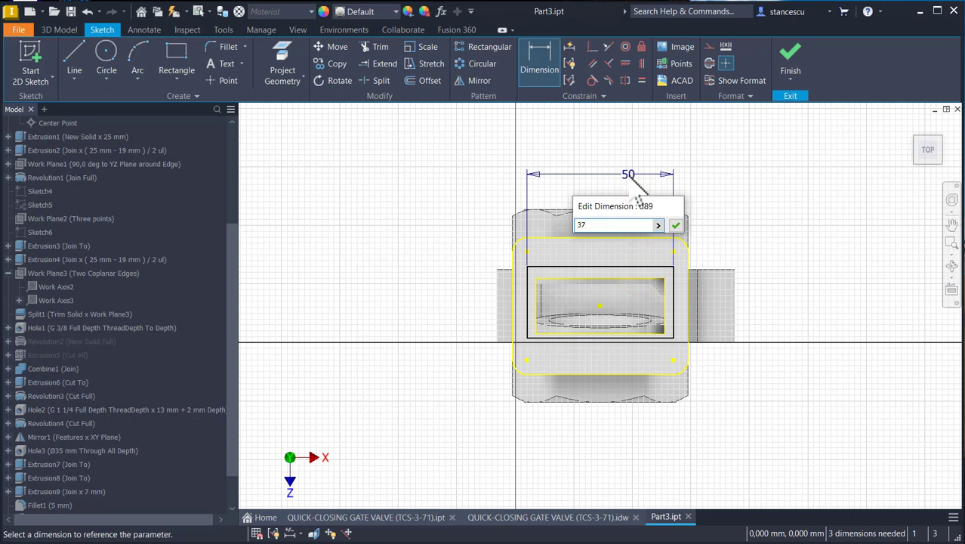
key("Return")
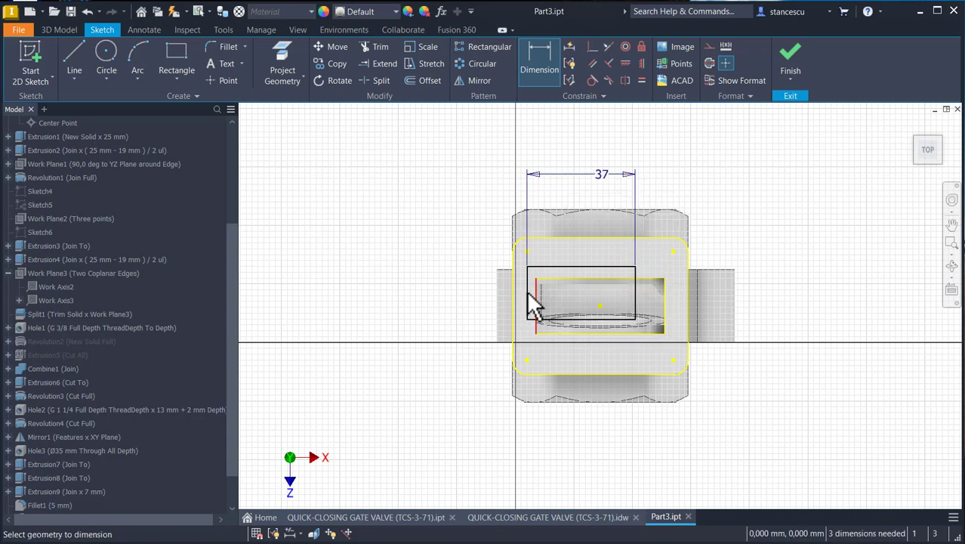
left_click(530, 279)
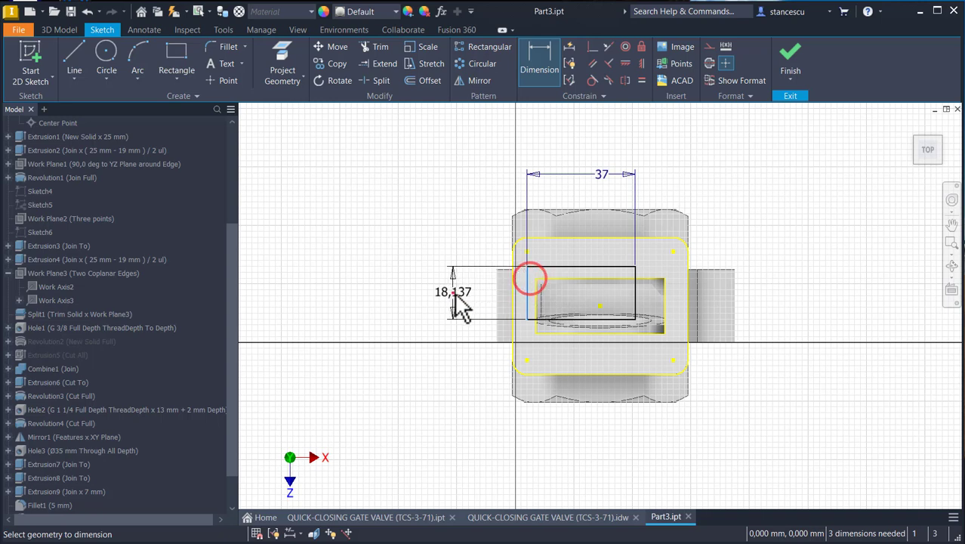
left_click(456, 296)
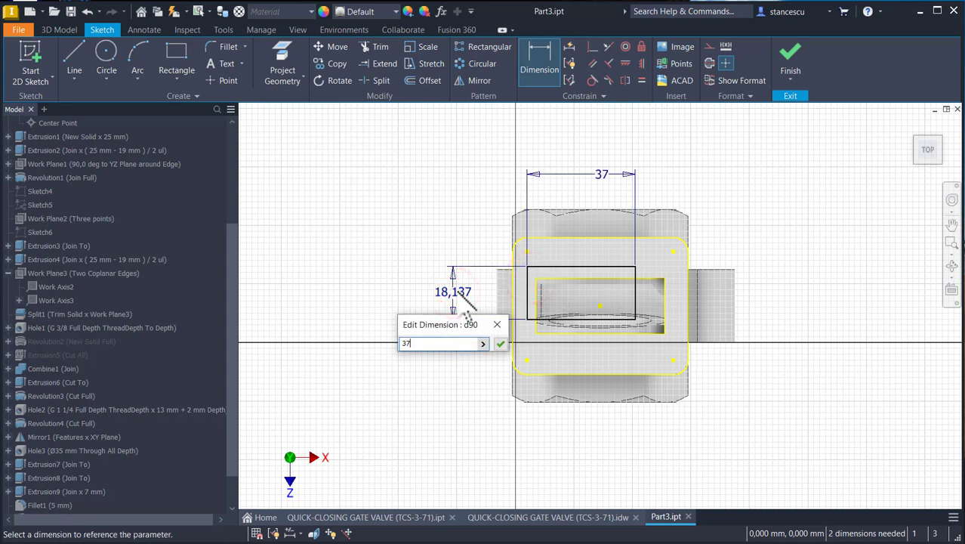
key("Return")
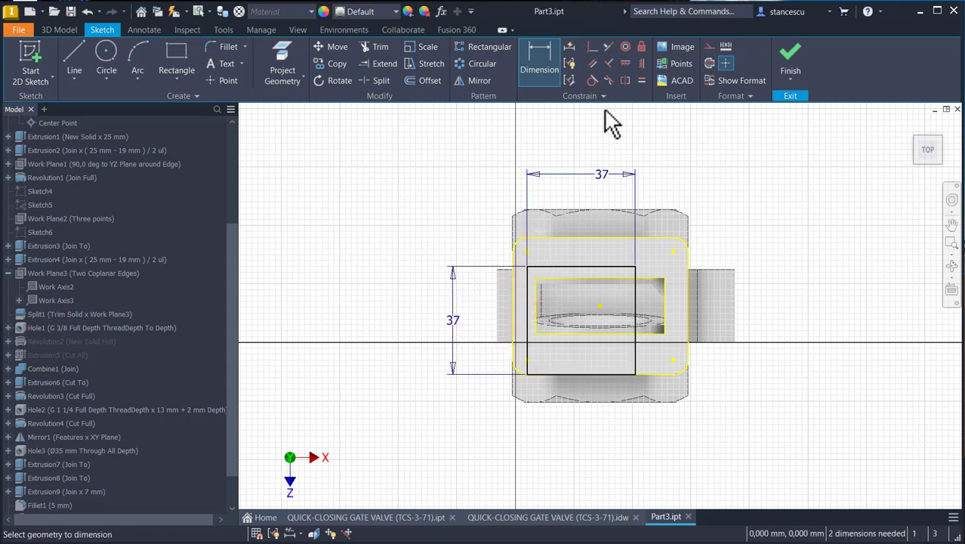
Step: Centre the 37 mm square on the flange's centre point with horizontal and vertical constraints on its side midpoints, and finish the sketch
left_click(626, 63)
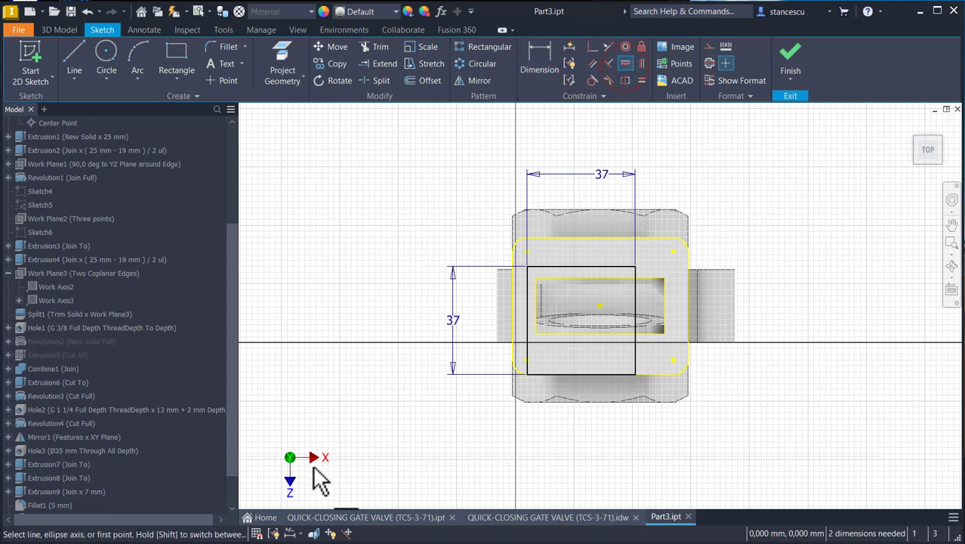
left_click(599, 306)
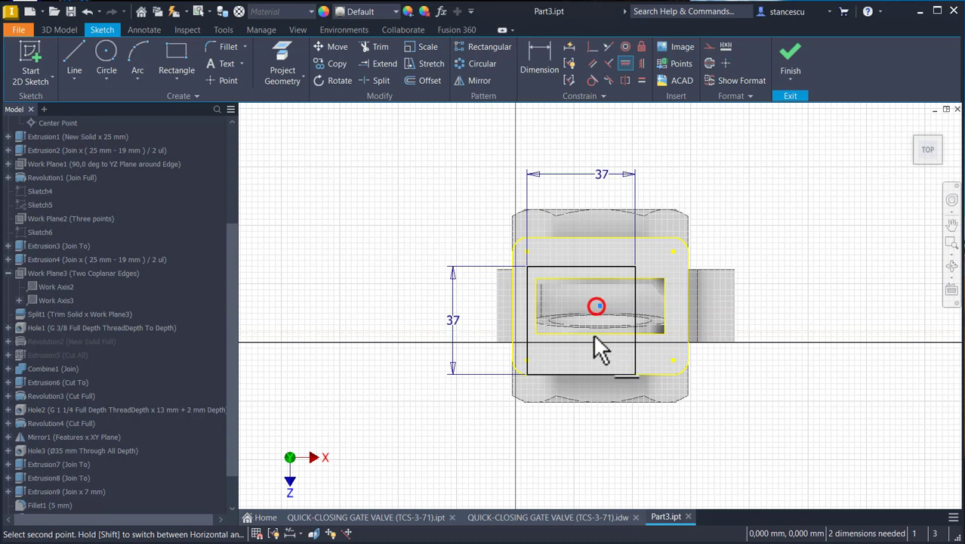
left_click(636, 321)
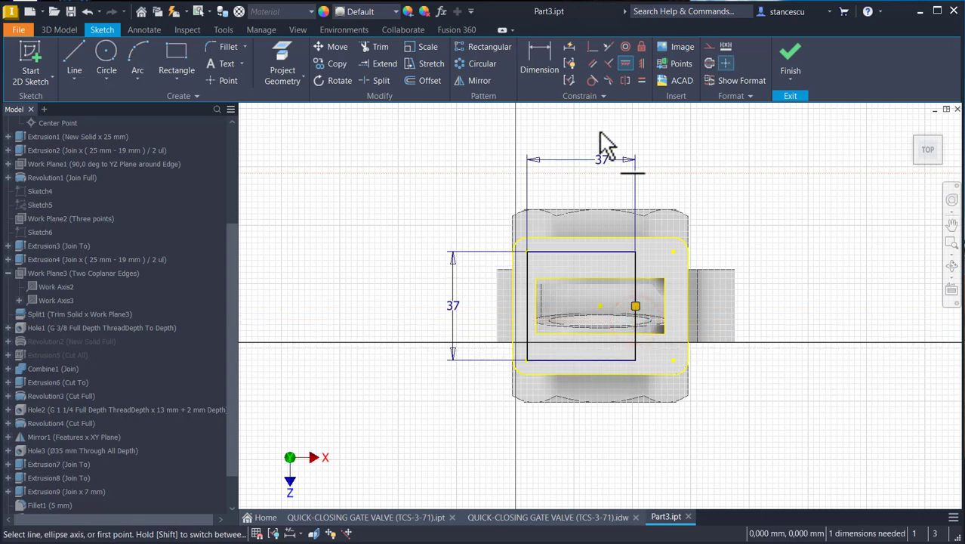
left_click(641, 63)
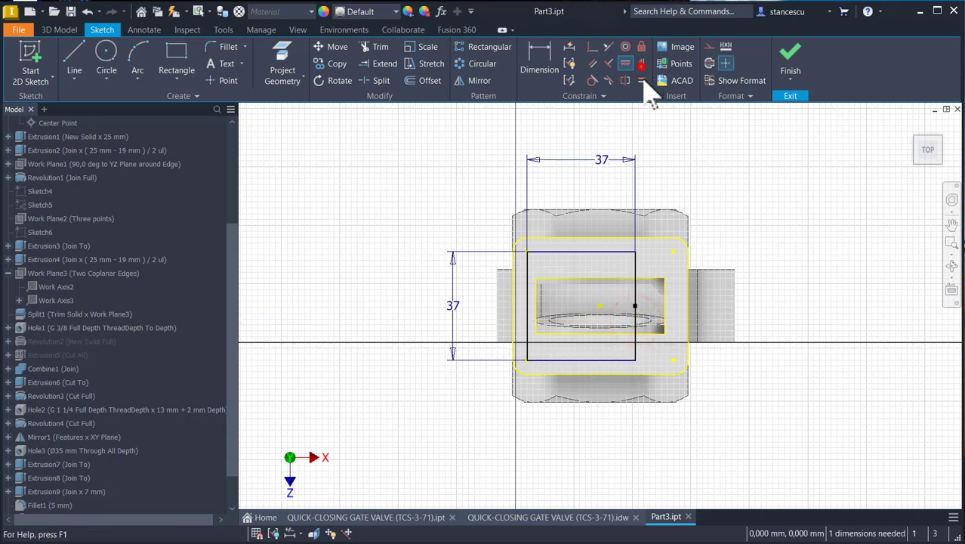
left_click(601, 306)
left_click(582, 359)
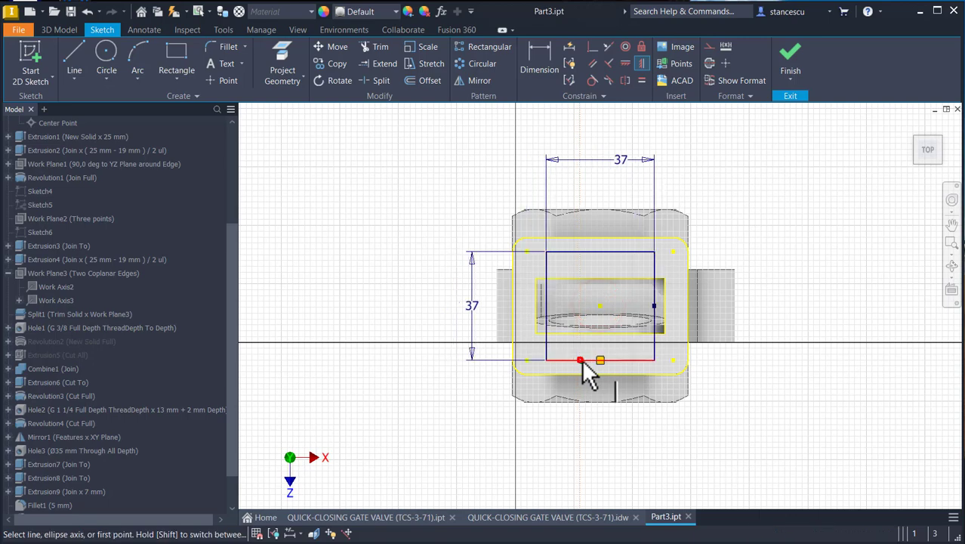
left_click(789, 53)
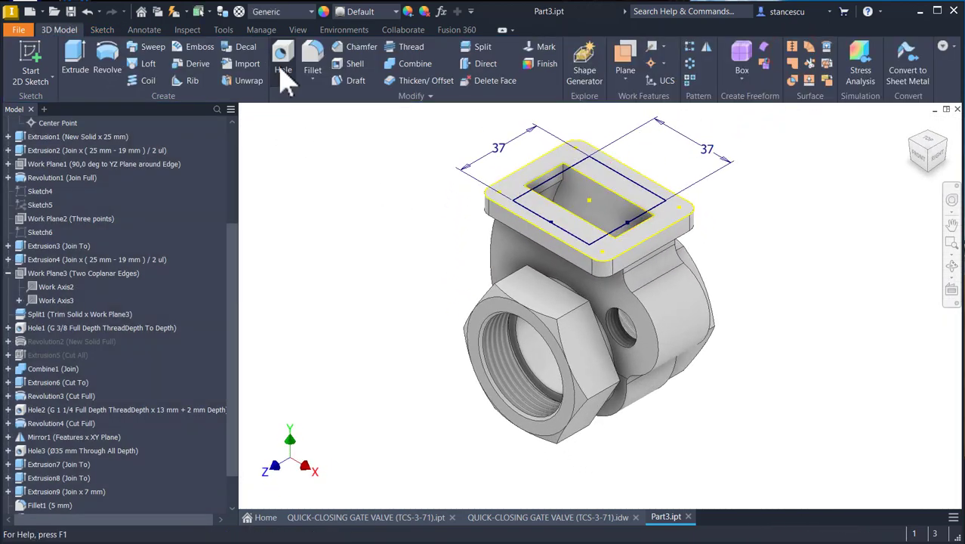
Step: Start simple holes at the four corners of the sketched square and set their diameter to 5 mm
left_click(282, 60)
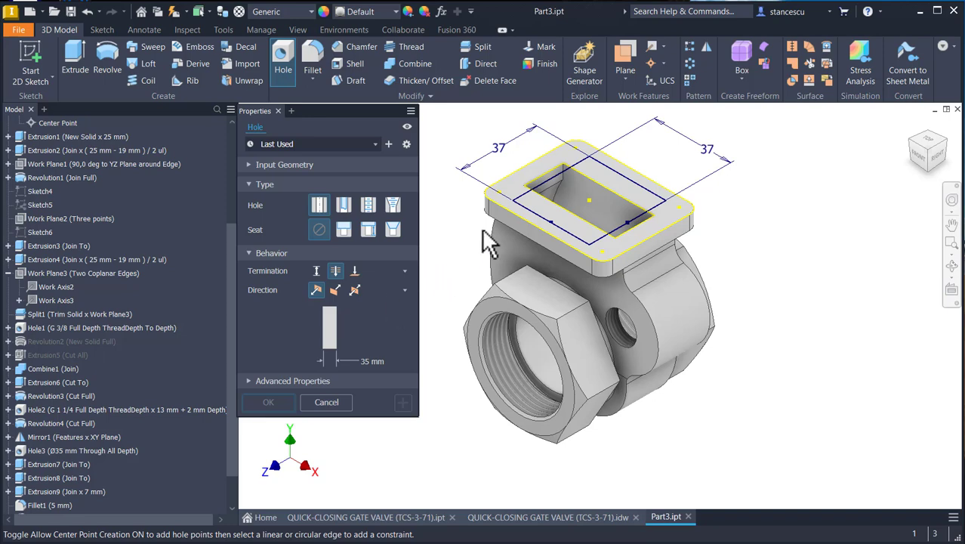
left_click(516, 203)
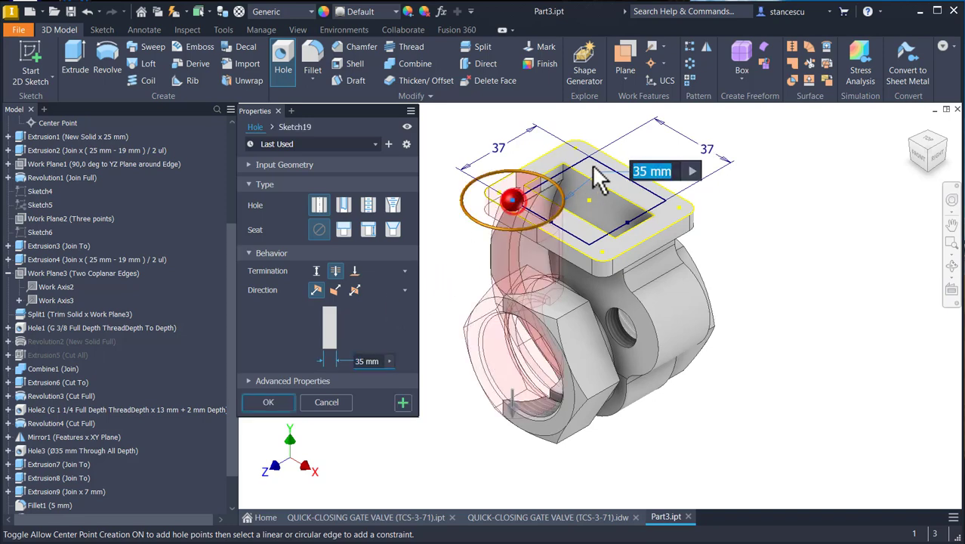
left_click(666, 203)
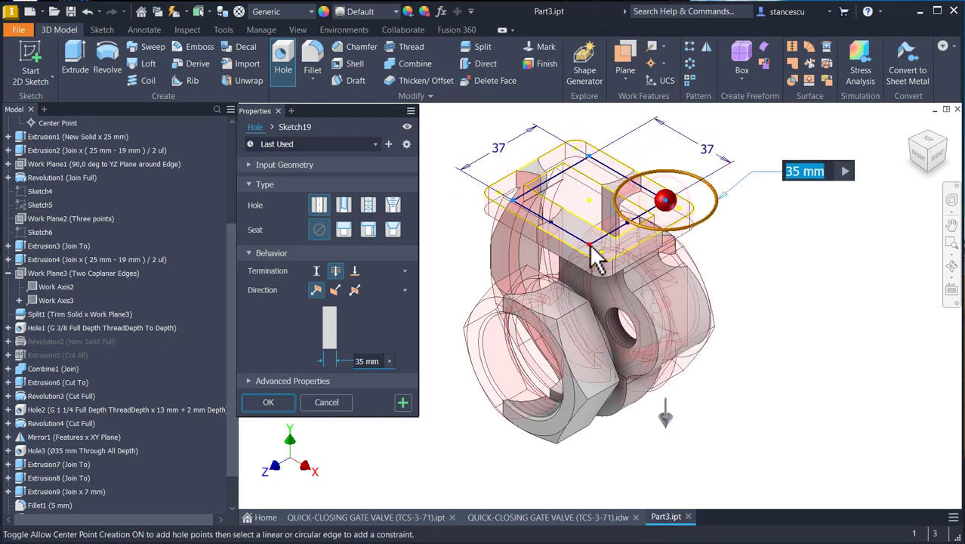
left_click(590, 246)
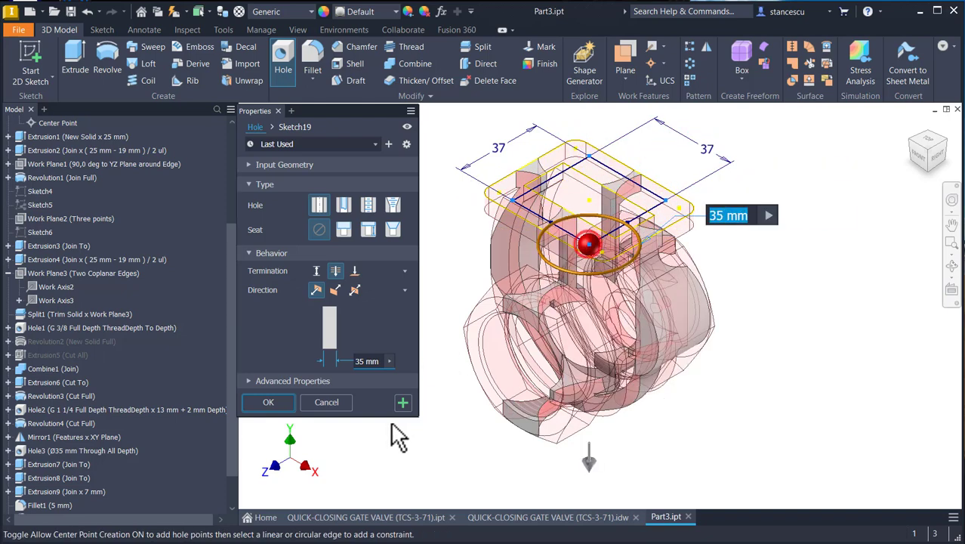
left_click(371, 361)
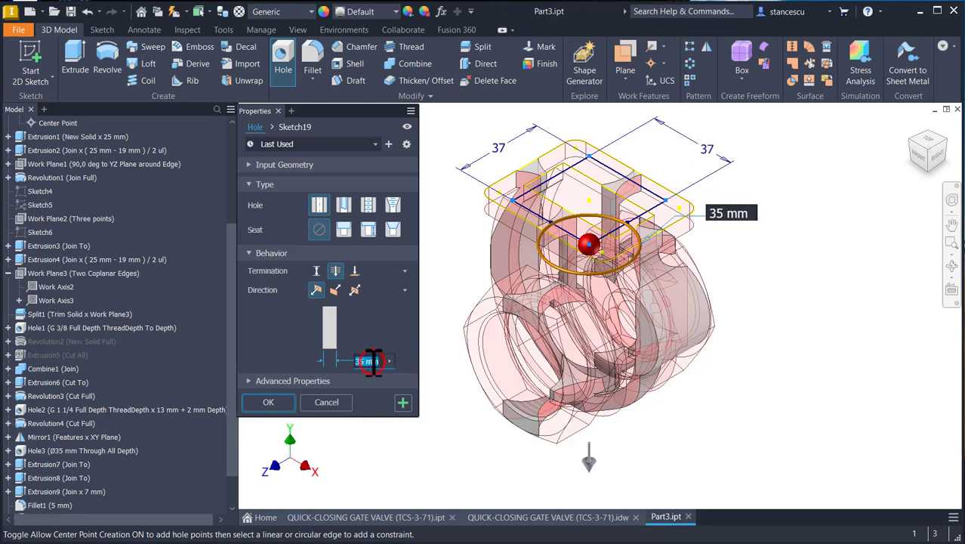
type("5")
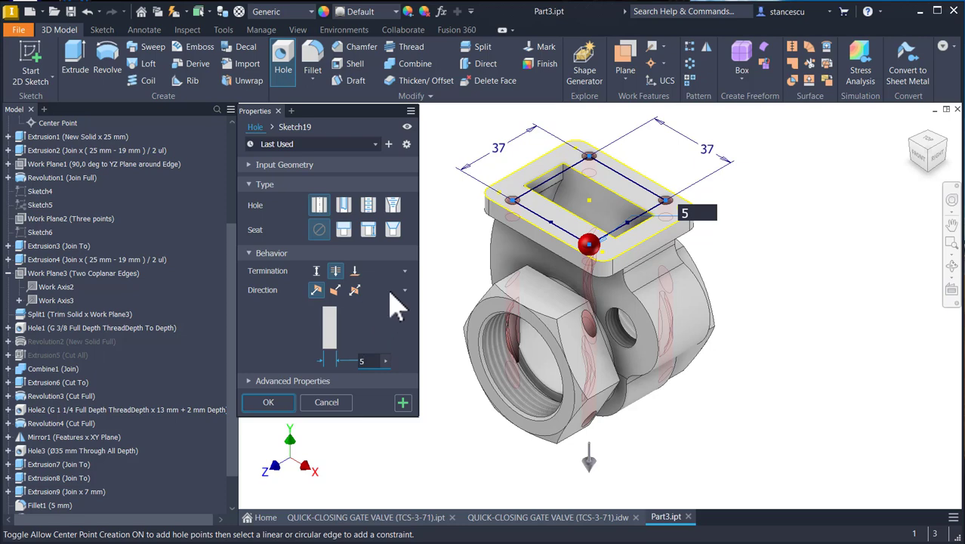
Step: Terminate the four holes at the underside face of the flange, create them and restore the home view
left_click(353, 272)
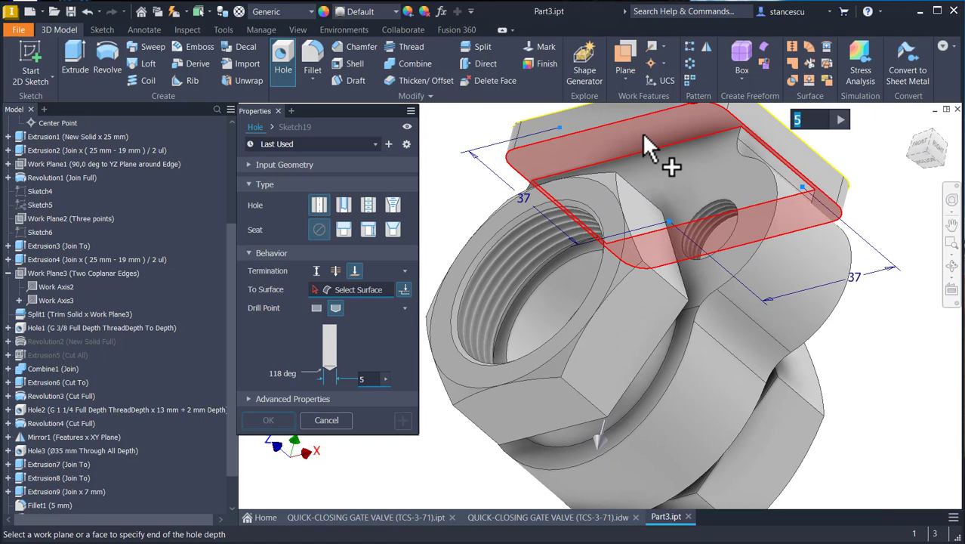
left_click(642, 135)
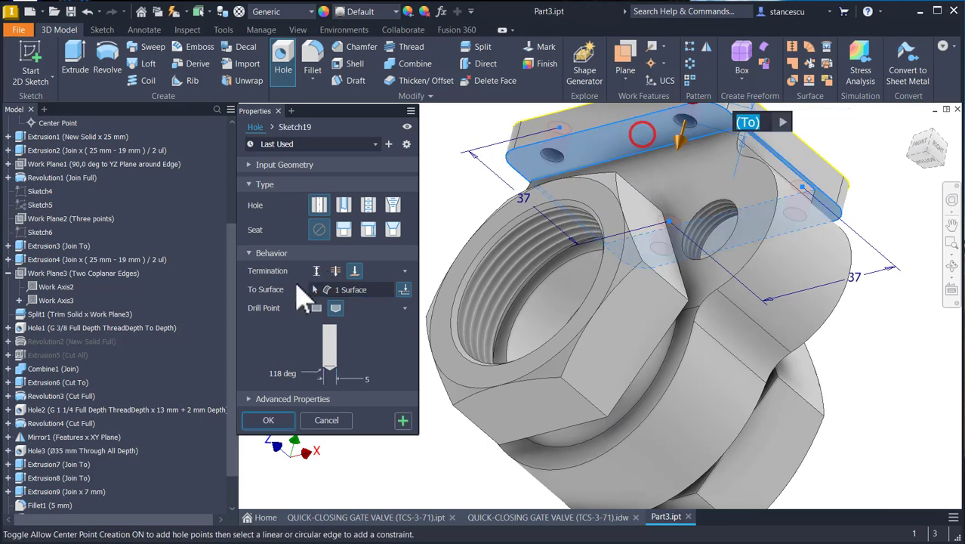
left_click(272, 422)
key("F6")
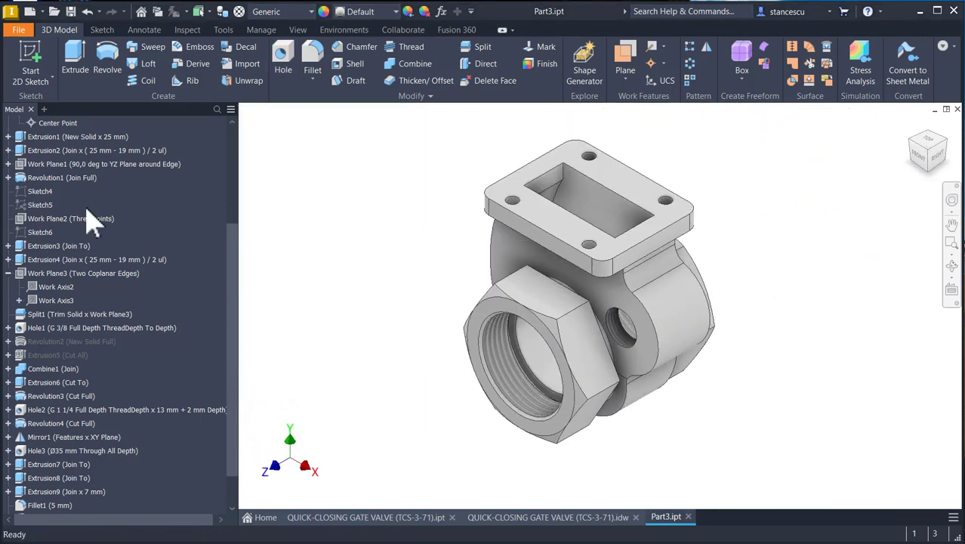
Step: Collapse all children of Part3.ipt in the model tree
scroll(90, 200, "up", 4)
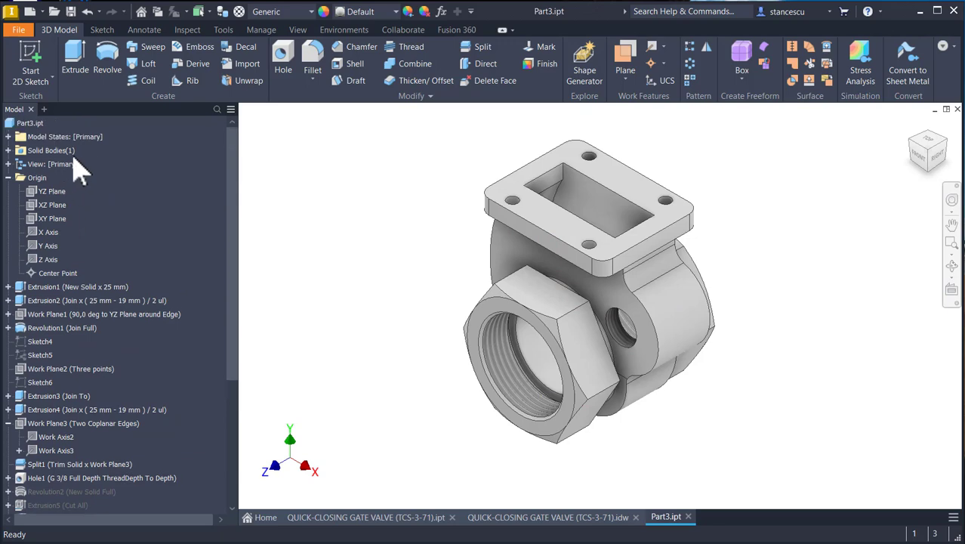
right_click(23, 123)
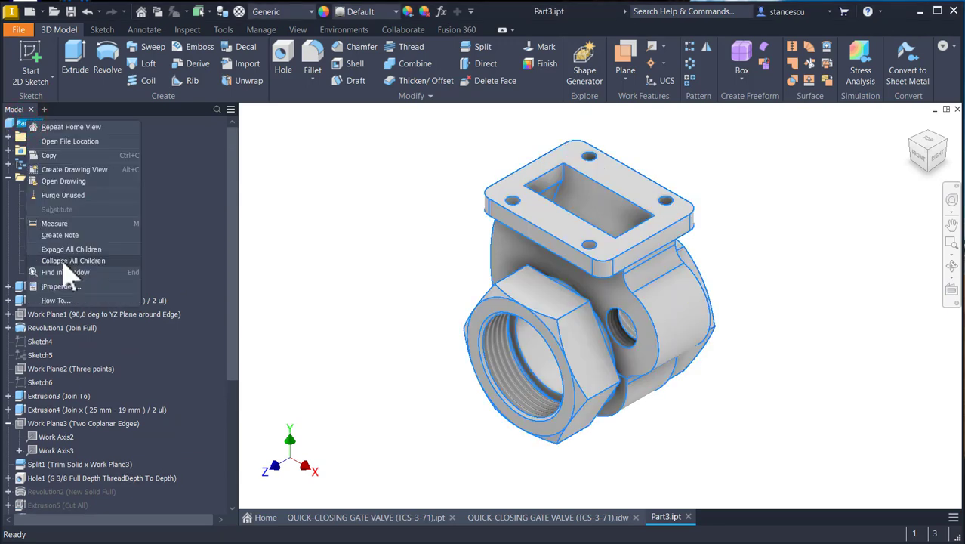
left_click(63, 261)
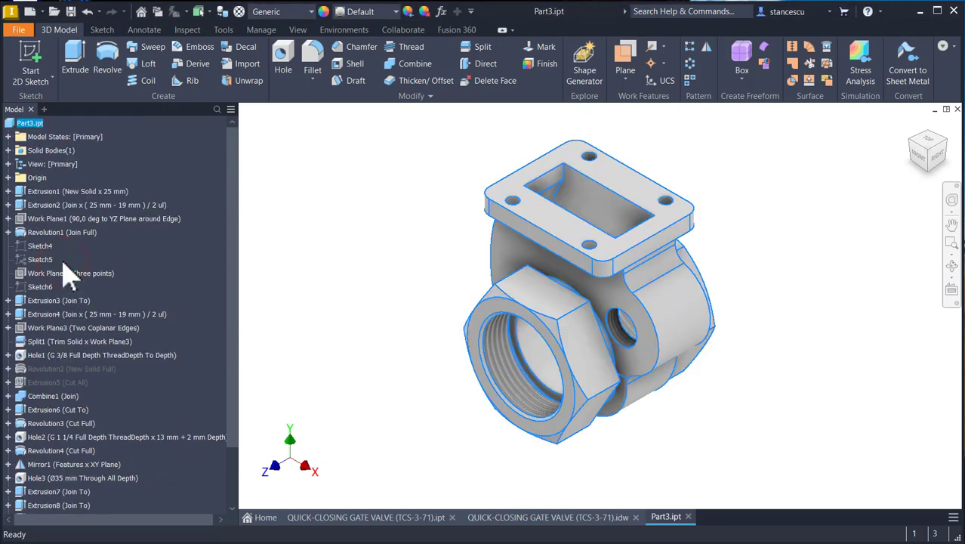
Step: Update the physical properties in the iProperties of Part3.ipt and copy the calculated volume value
right_click(26, 125)
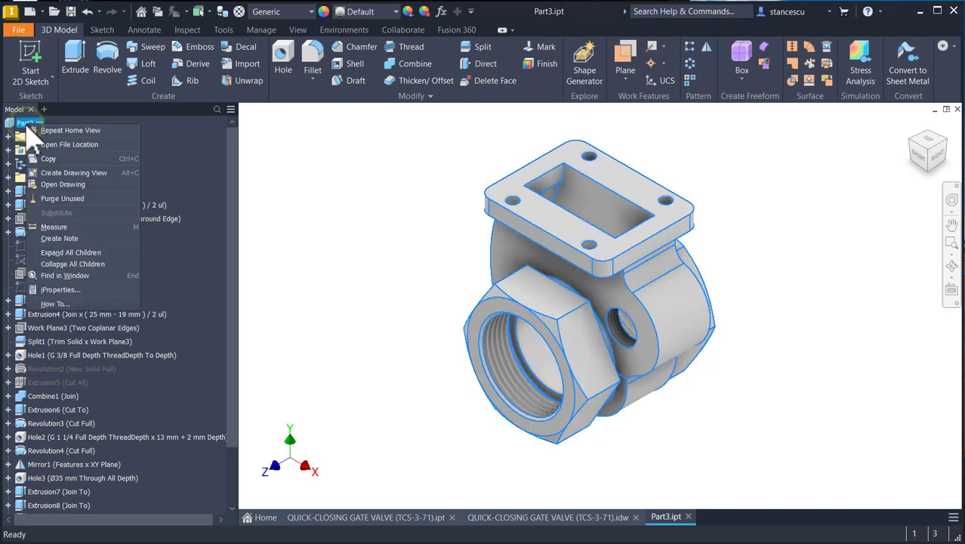
left_click(61, 290)
left_click(520, 87)
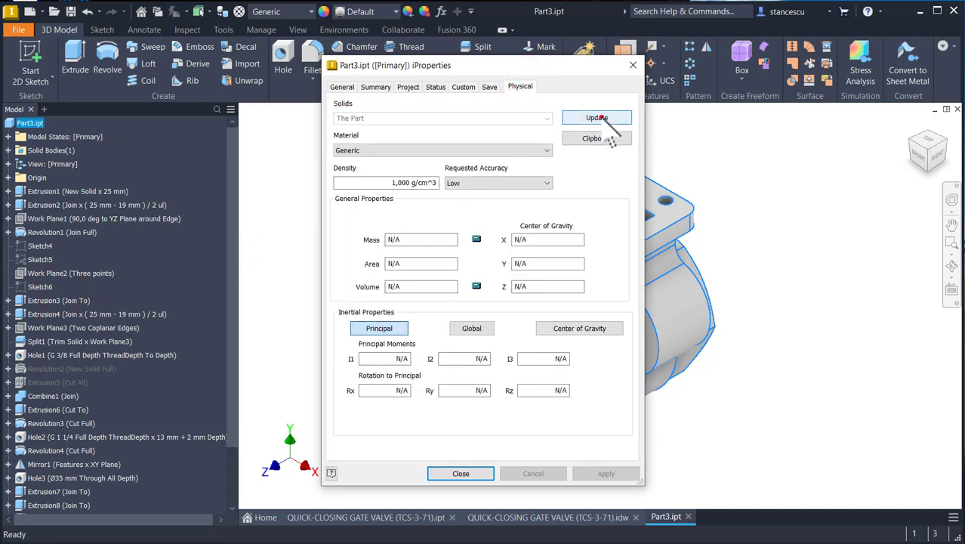
left_click(596, 118)
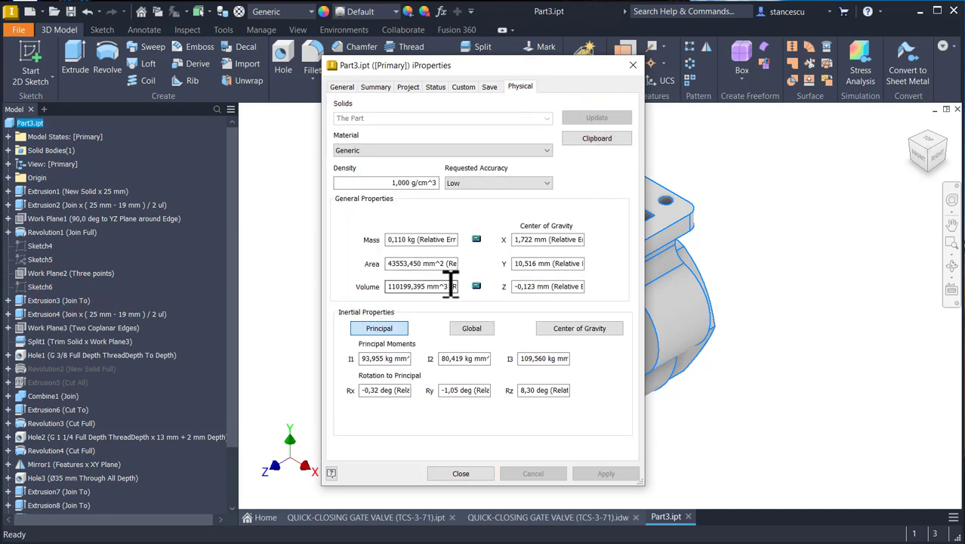
left_click_drag(448, 286, 317, 287)
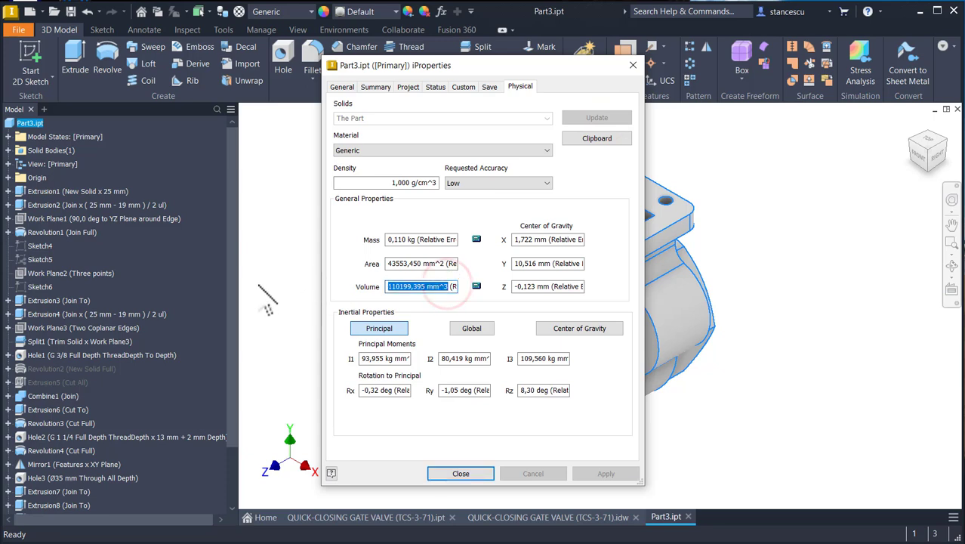
key("ctrl+c")
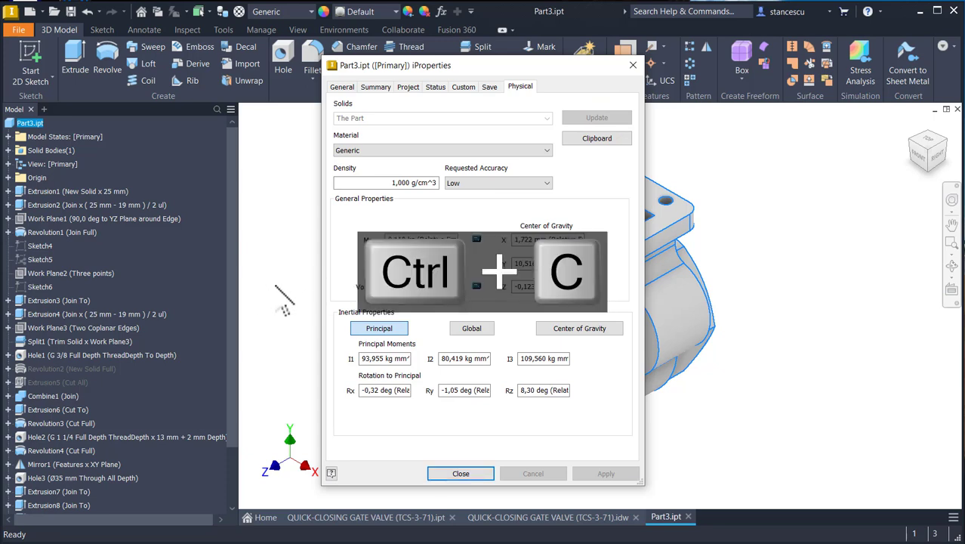
left_click(460, 473)
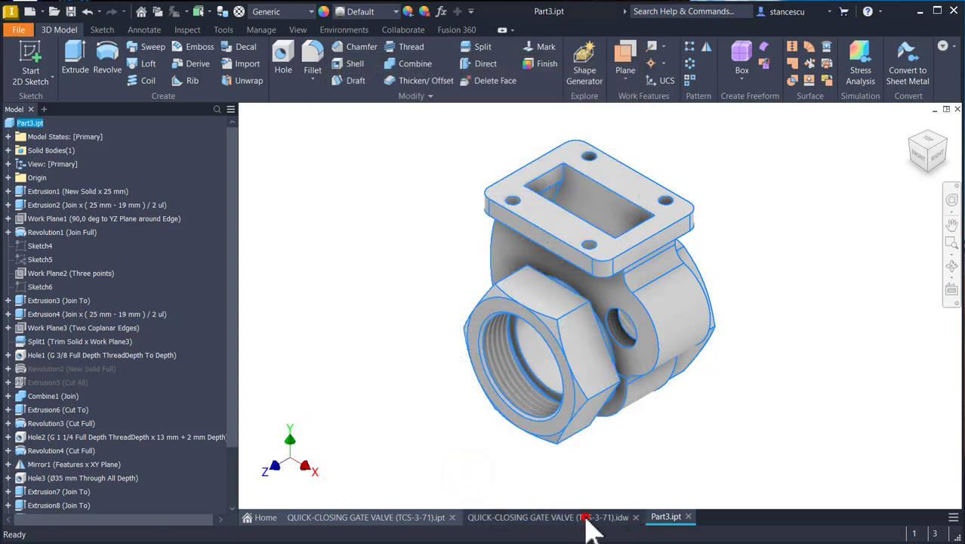
Step: Open the volume note in the QUICK-CLOSING GATE VALVE (TCS-3-71).idw drawing for editing and paste the copied volume value into it
left_click(587, 518)
scroll(708, 461, "down", 3)
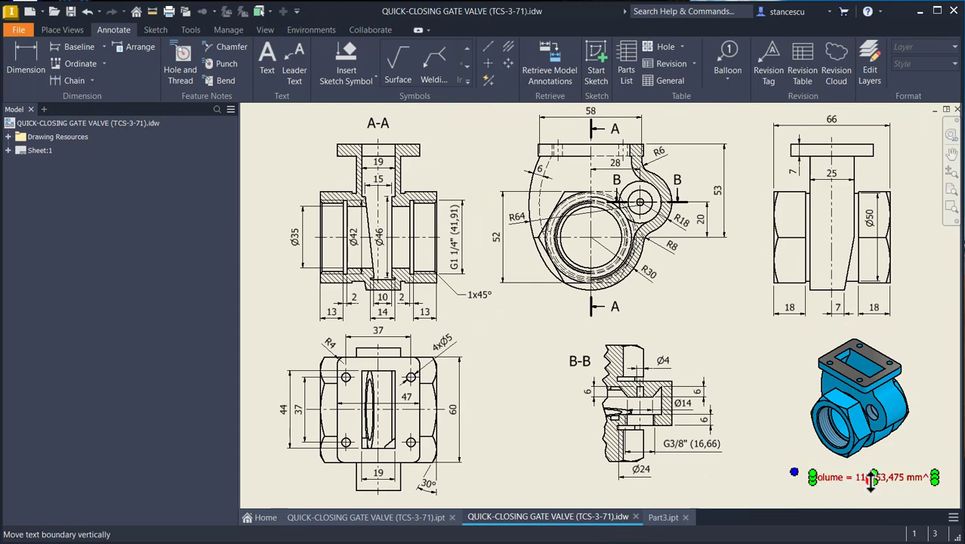
left_click(872, 478)
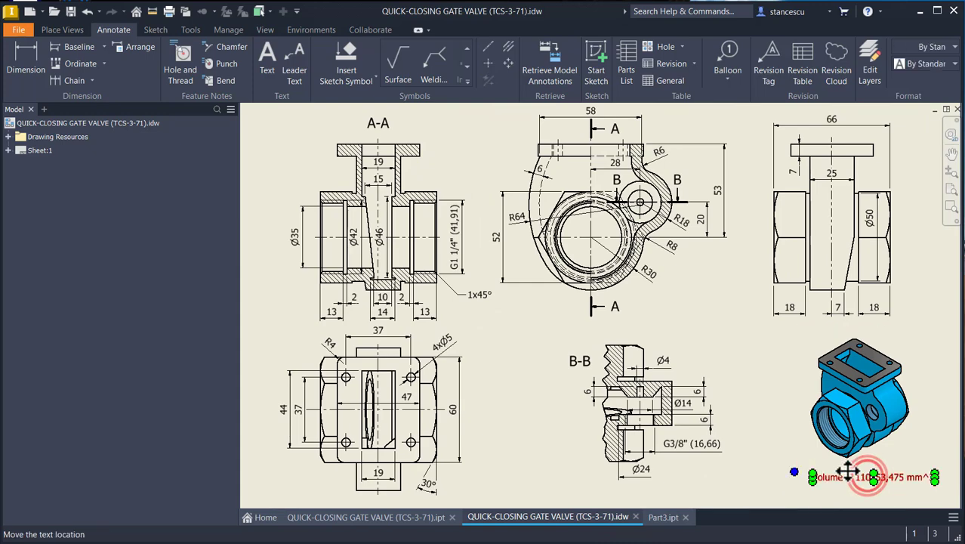
double_click(847, 473)
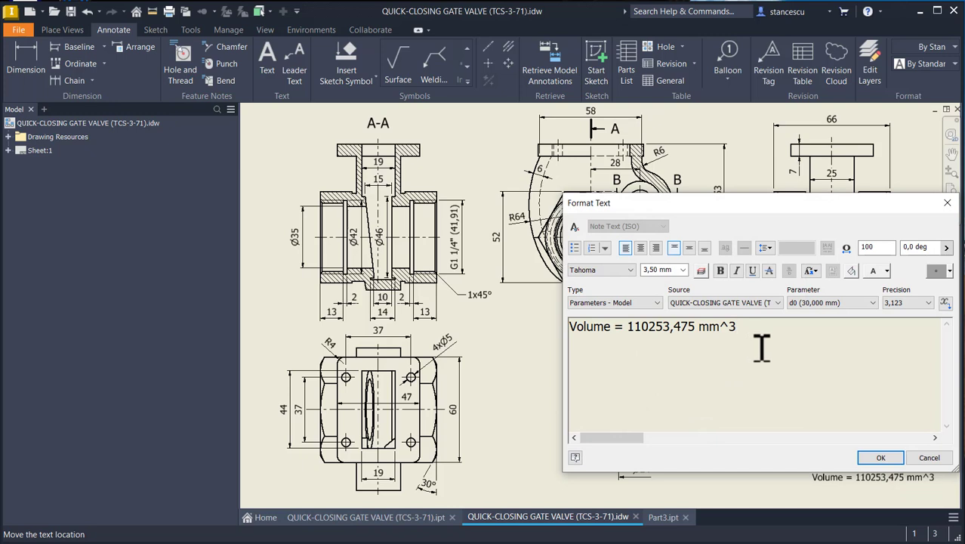
key("ctrl+v")
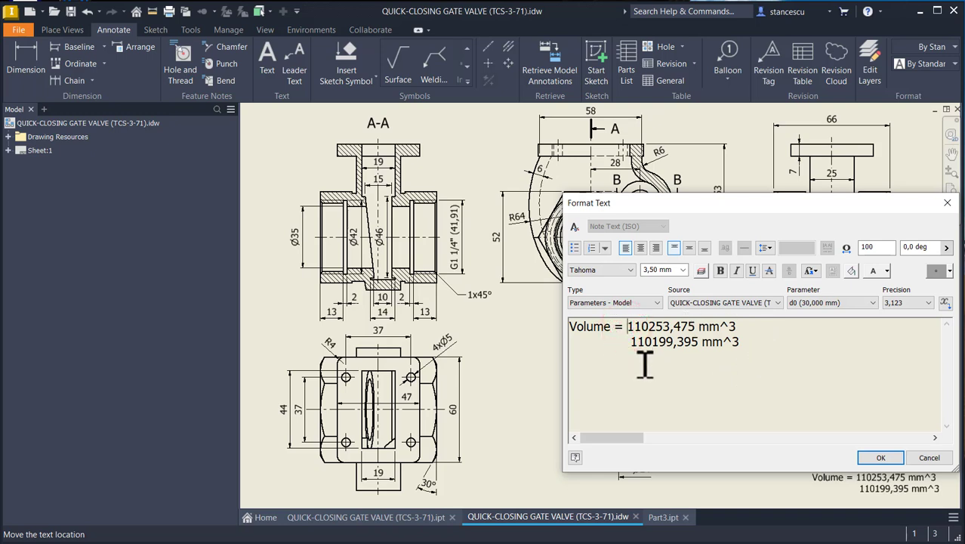
Step: Remove the note's old value and the leftover gap so it reads "Volume = 110199,395 mm^3", and accept the text
key("Delete")
key("Delete")
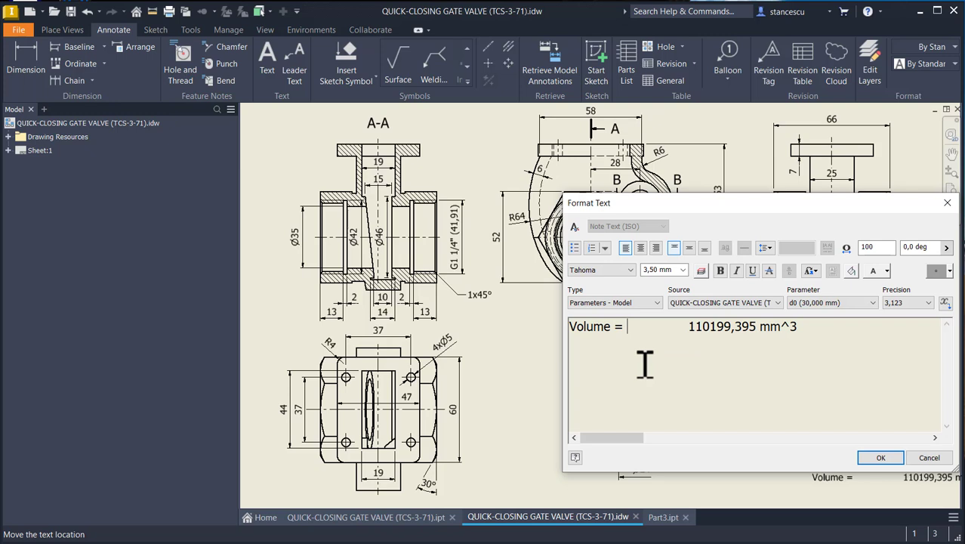
left_click(689, 328, "shift")
key("Delete")
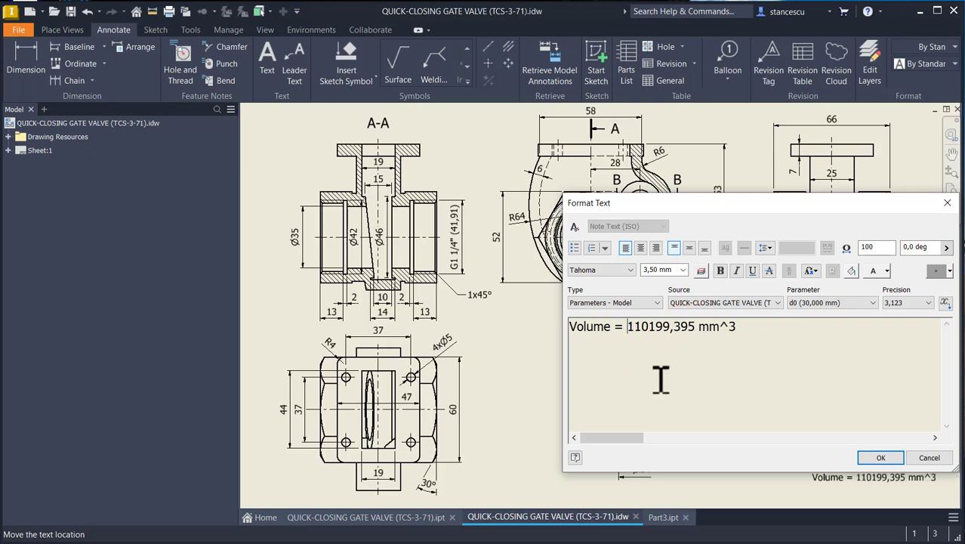
left_click(879, 458)
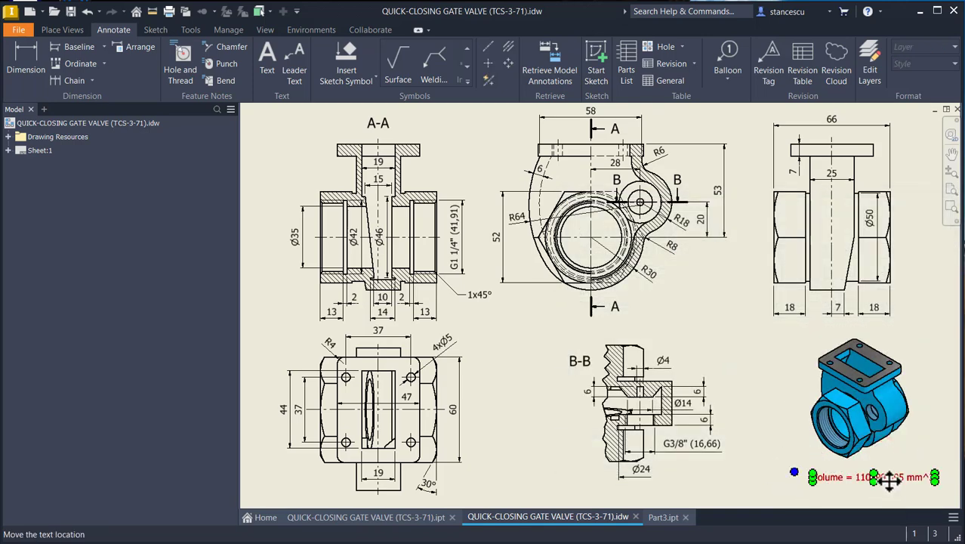
left_click(793, 502)
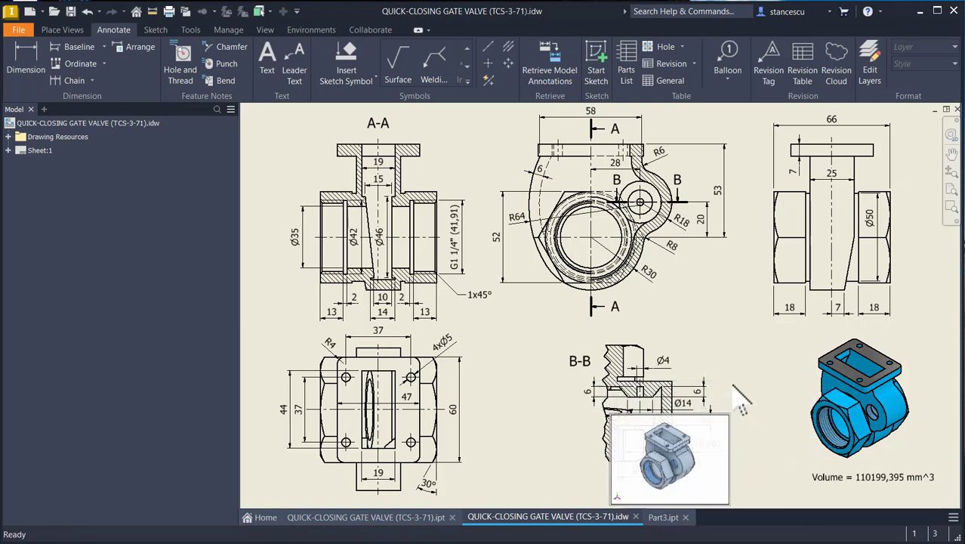
Step: Assign the Steel, Carbon material and the Sky Blue Medium appearance to the whole body in Part3.ipt
left_click(661, 516)
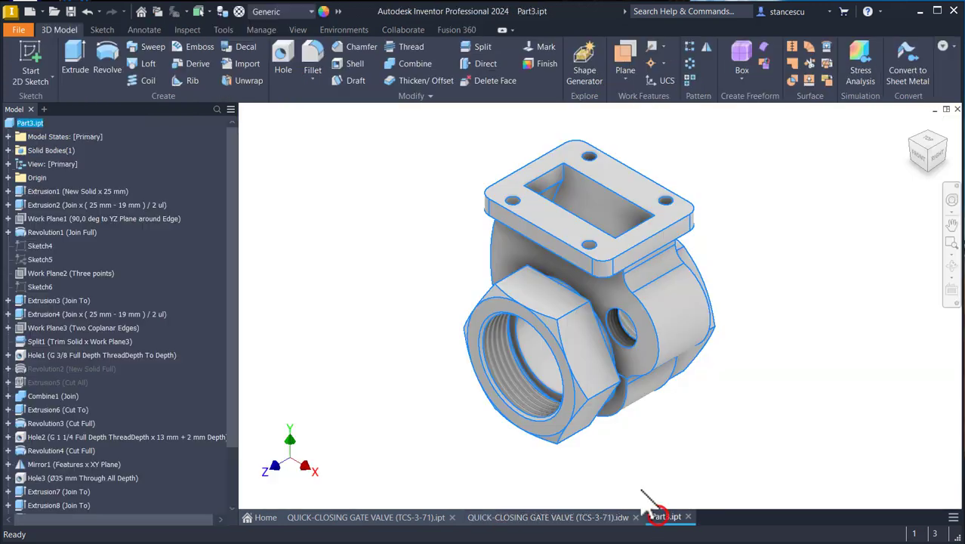
left_click(417, 257)
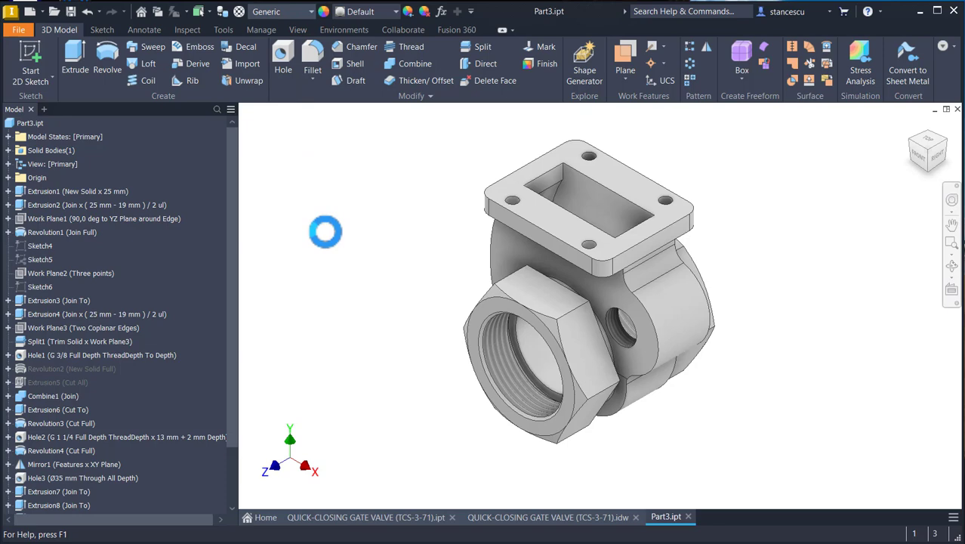
scroll(328, 238, "down", 10)
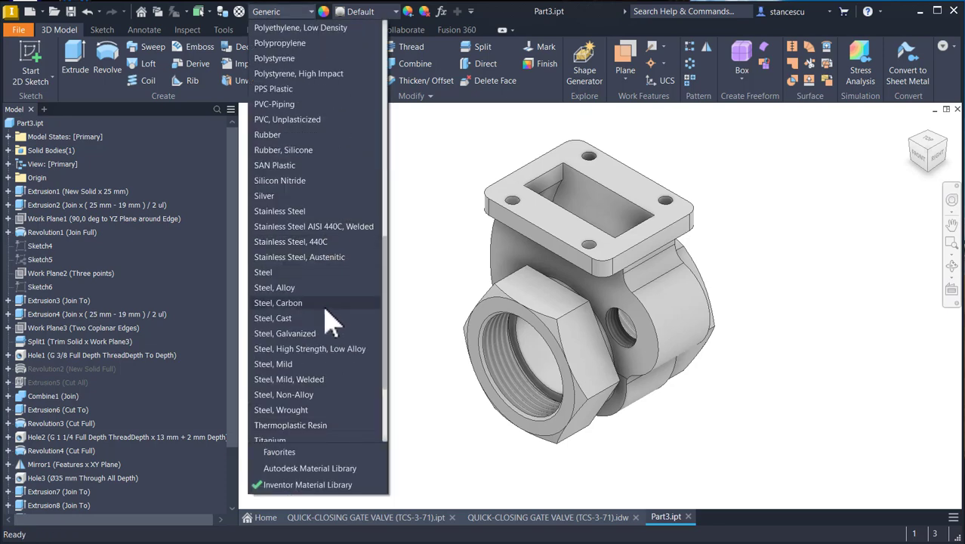
left_click(298, 303)
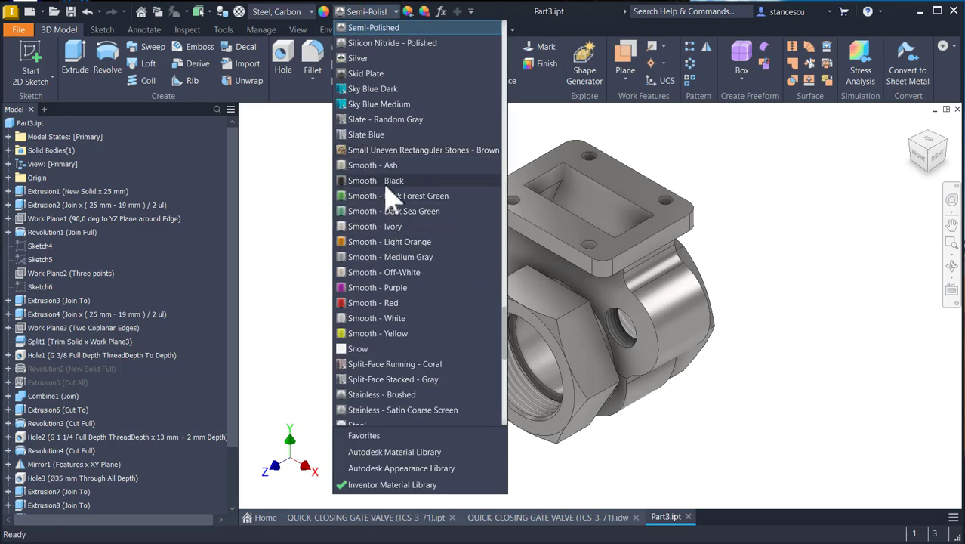
left_click(375, 106)
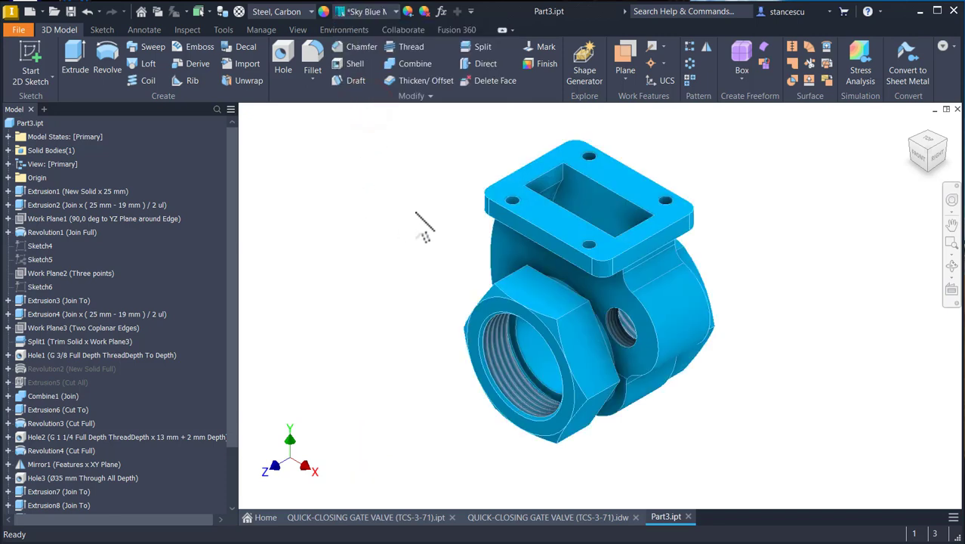
Step: Apply the Steel - Polished appearance to the flange's upper face and both ring-shaped seat faces inside the cavity, and restore the home view
left_click(545, 217)
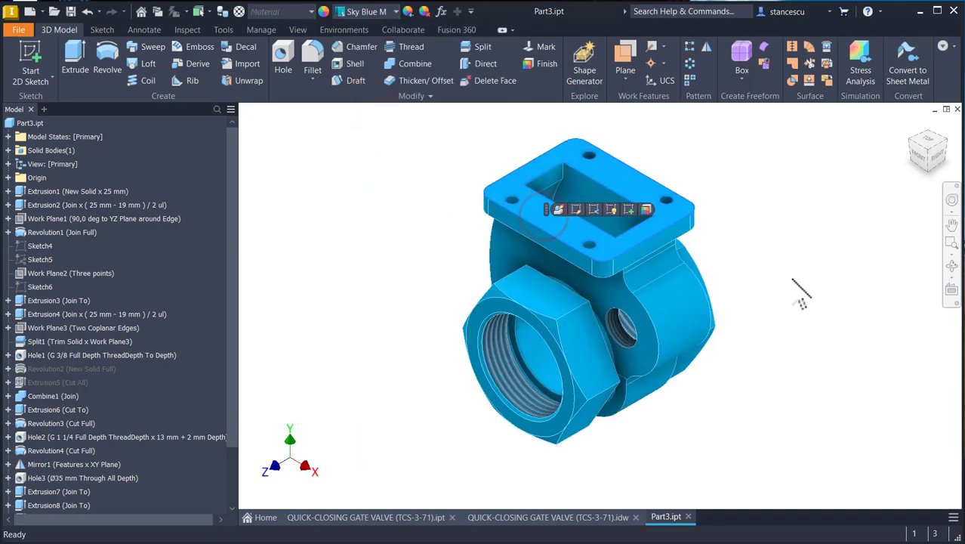
key("Page_Up")
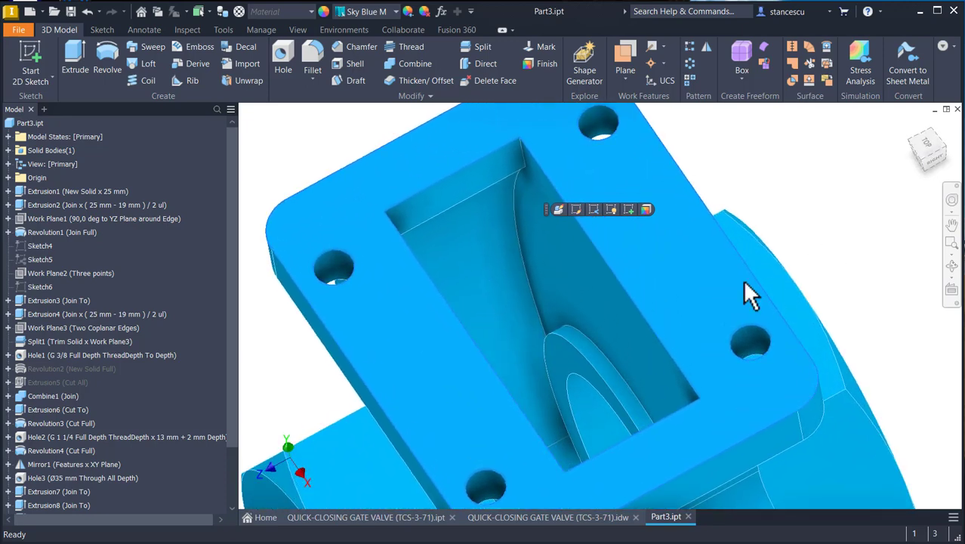
left_click(554, 356, "ctrl")
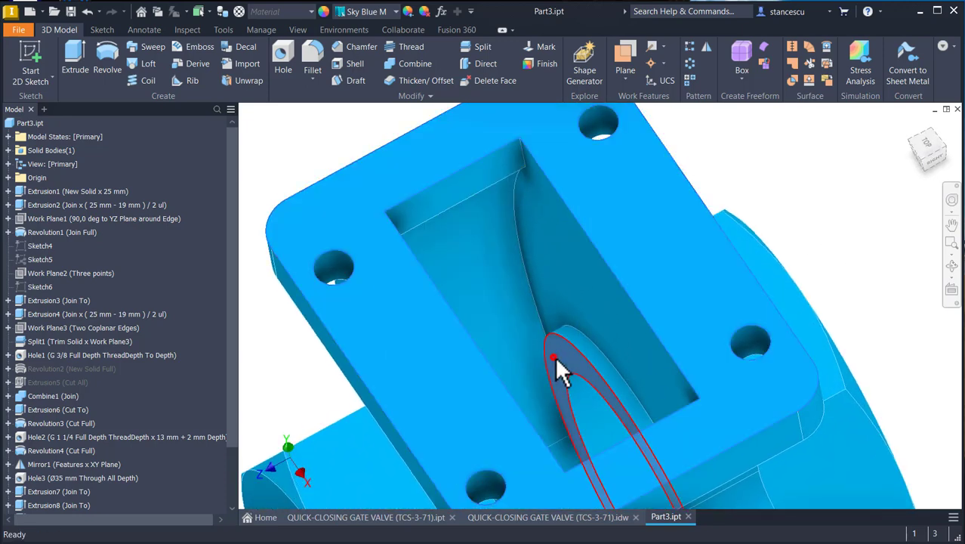
scroll(553, 393, "down", 2)
mouse_move(553, 393)
middle_mouse_down("shift")
mouse_move(549, 421)
mouse_move(549, 395)
middle_mouse_up("shift")
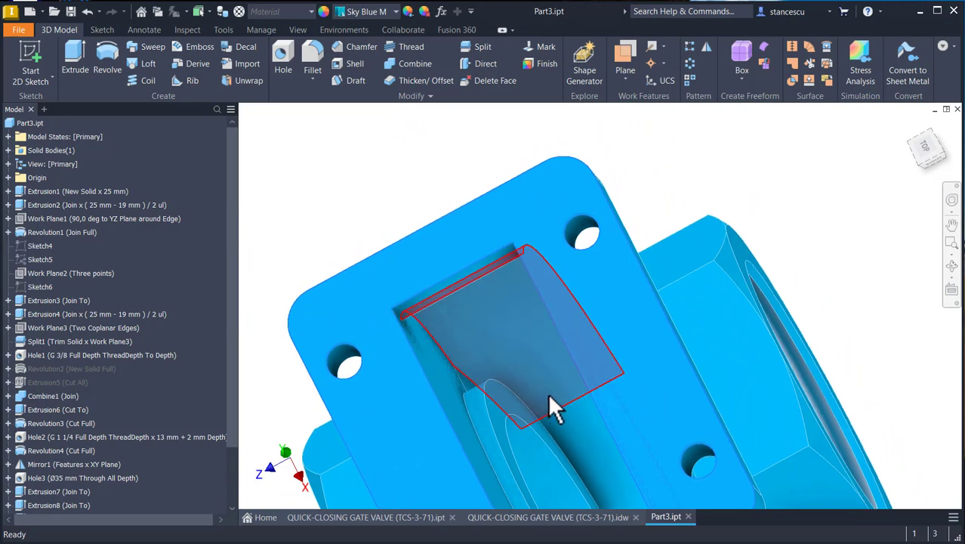
left_click(510, 420)
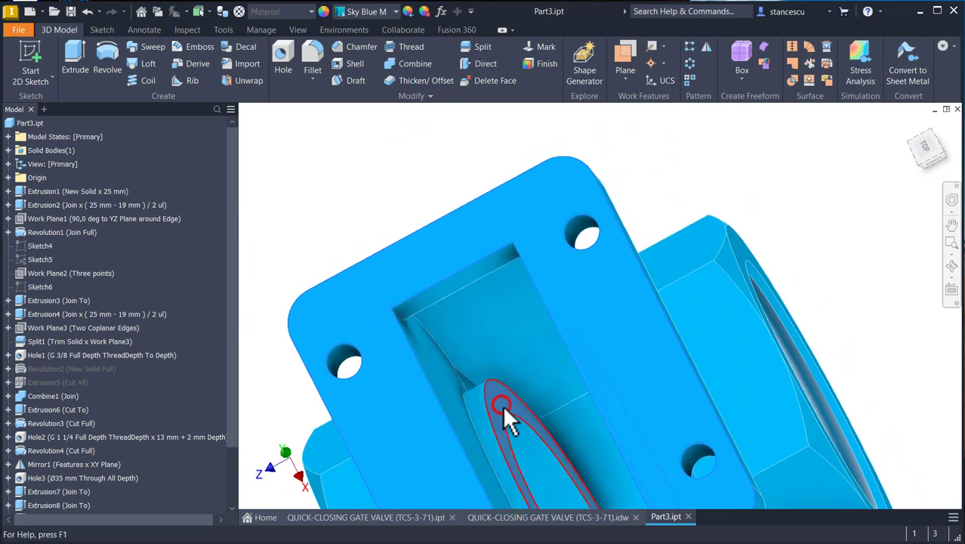
left_click(384, 12)
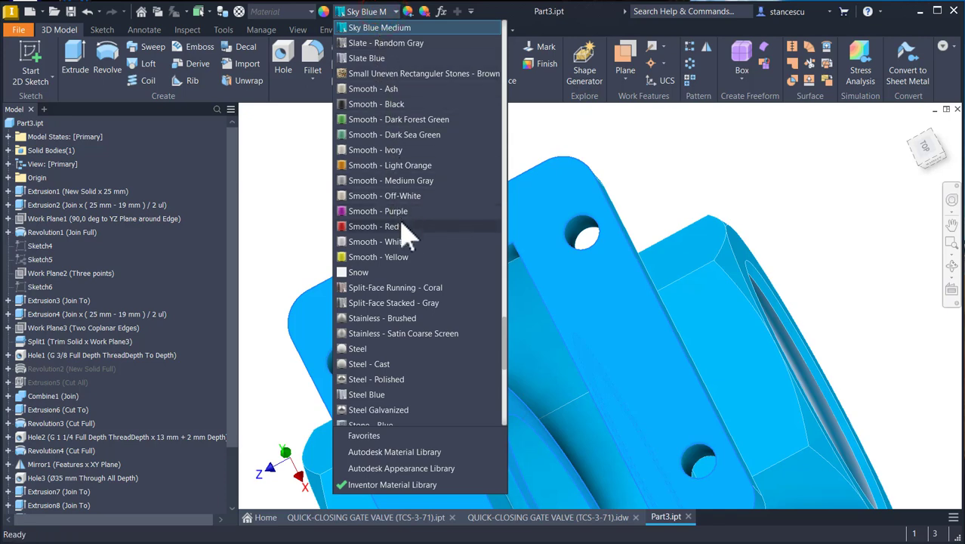
scroll(408, 213, "down", 1)
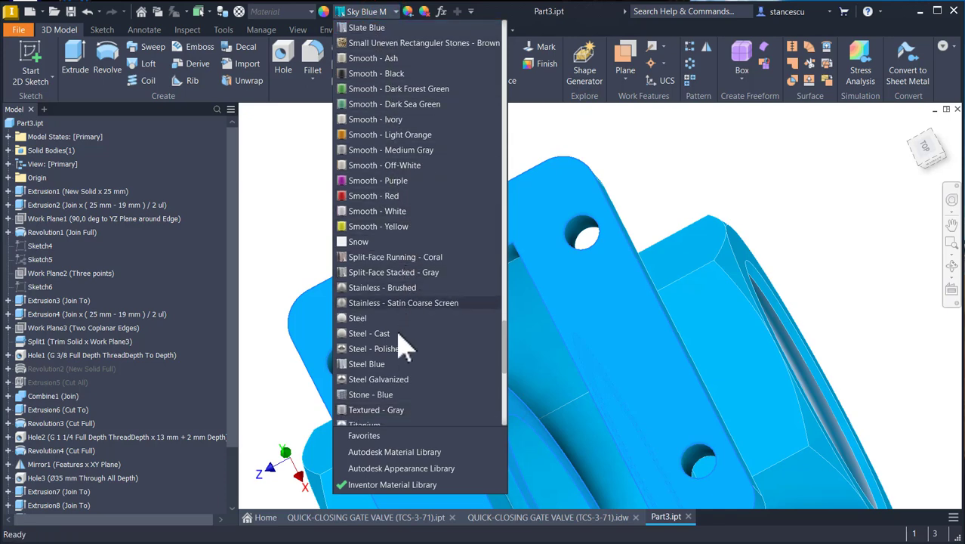
left_click(390, 349)
key("Escape")
key("F6")
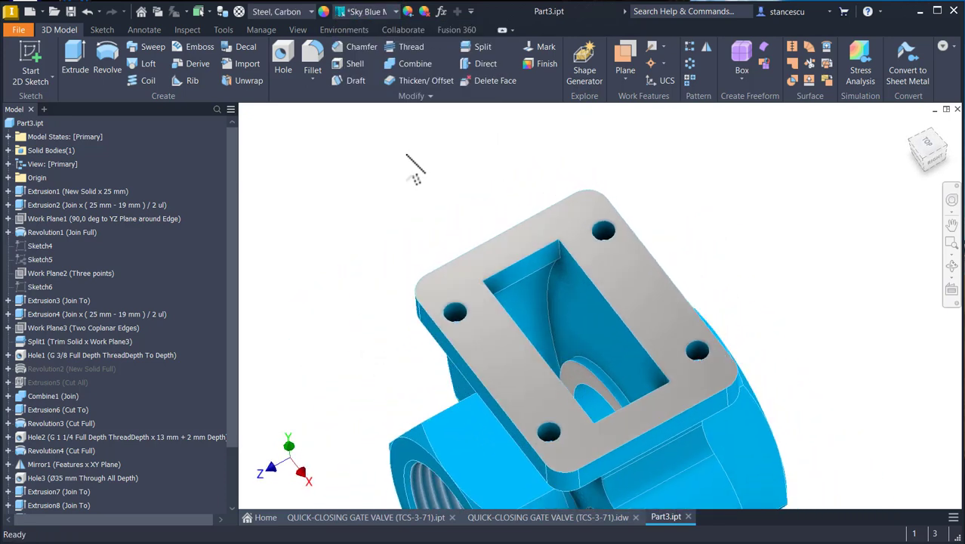
key("F6")
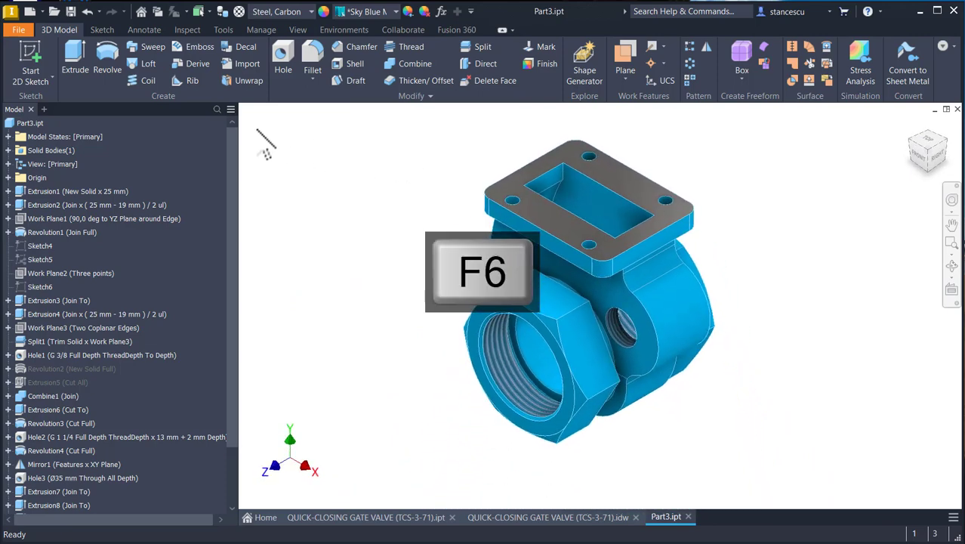
Step: Set the visual style of Part3.ipt to Shaded
left_click(298, 31)
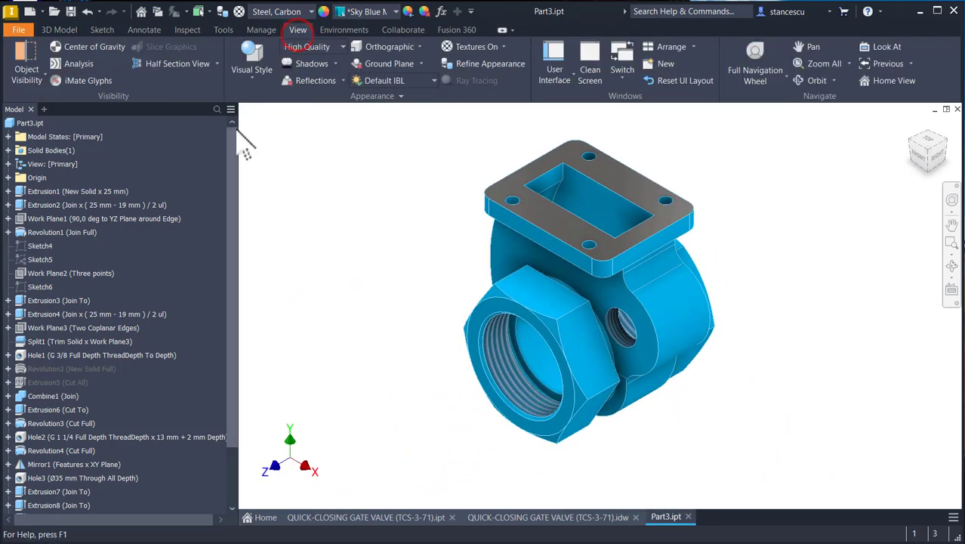
left_click(257, 76)
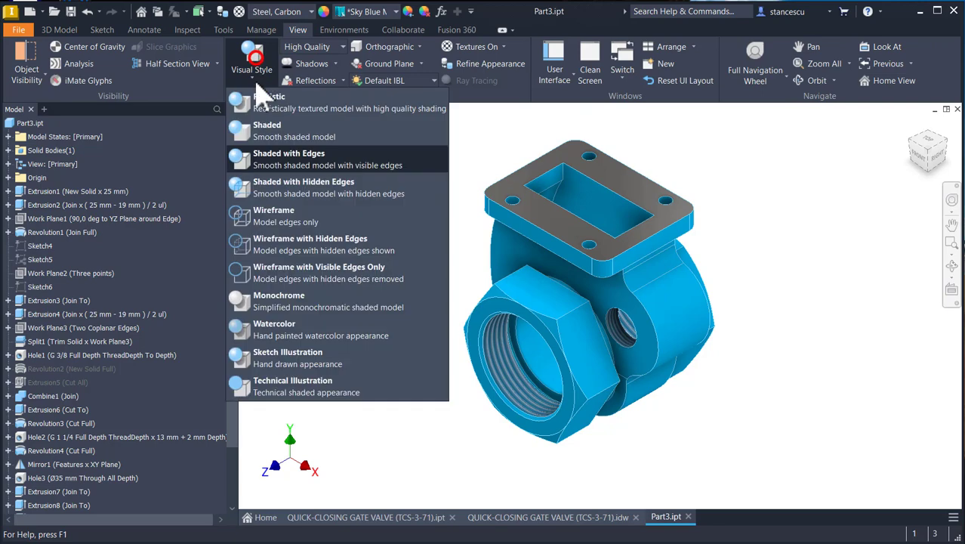
left_click(276, 135)
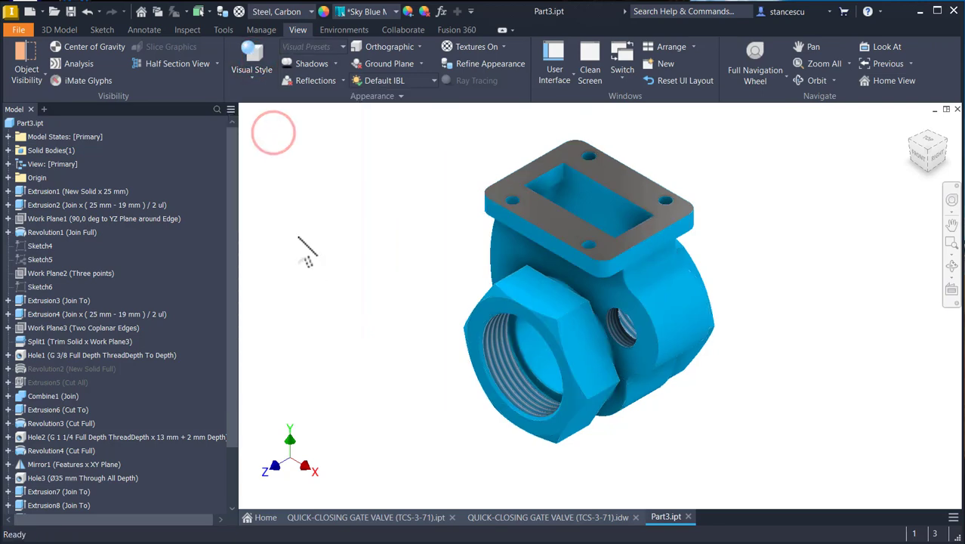
Step: Compare Part3.ipt with the reference model QUICK-CLOSING GATE VALVE (TCS-3-71).ipt and return to Part3.ipt
left_click(365, 518)
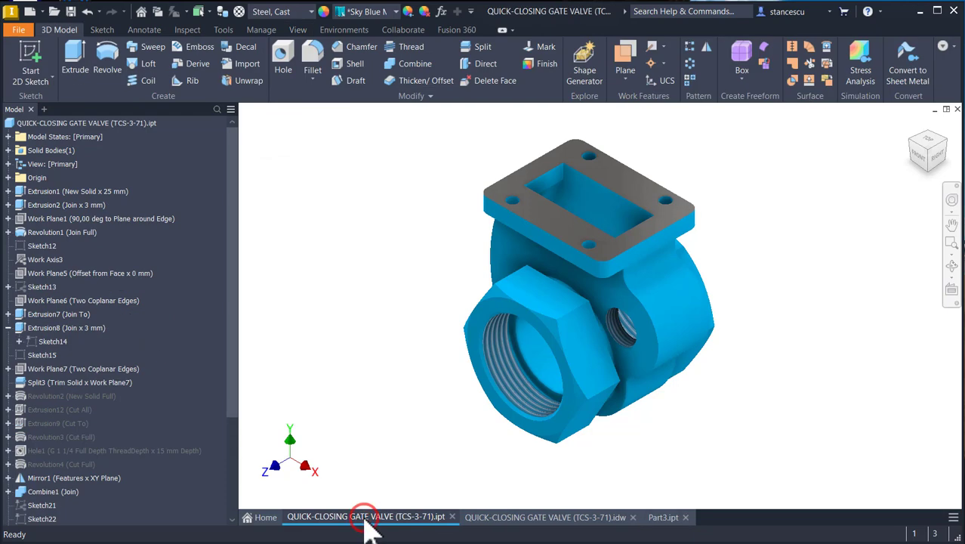
left_click(656, 516)
left_click(394, 517)
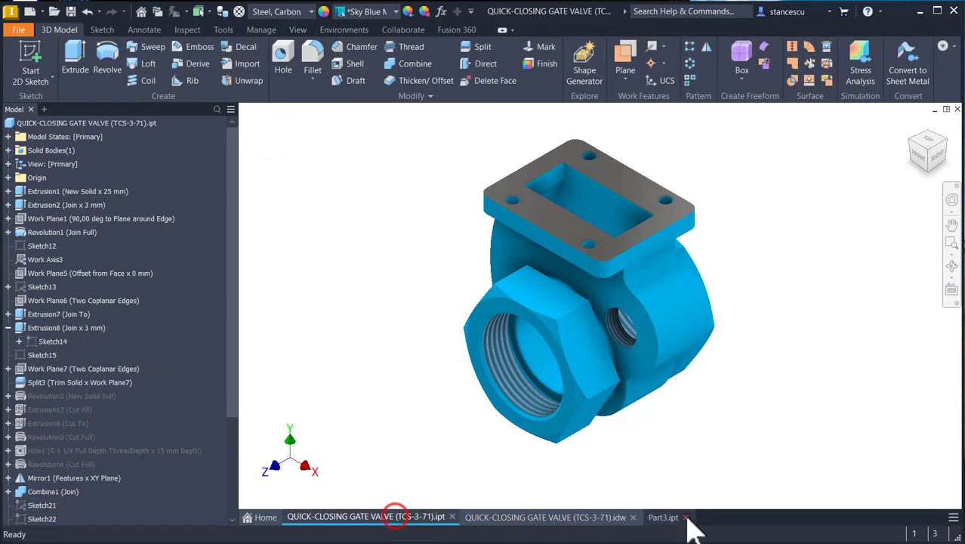
left_click(663, 518)
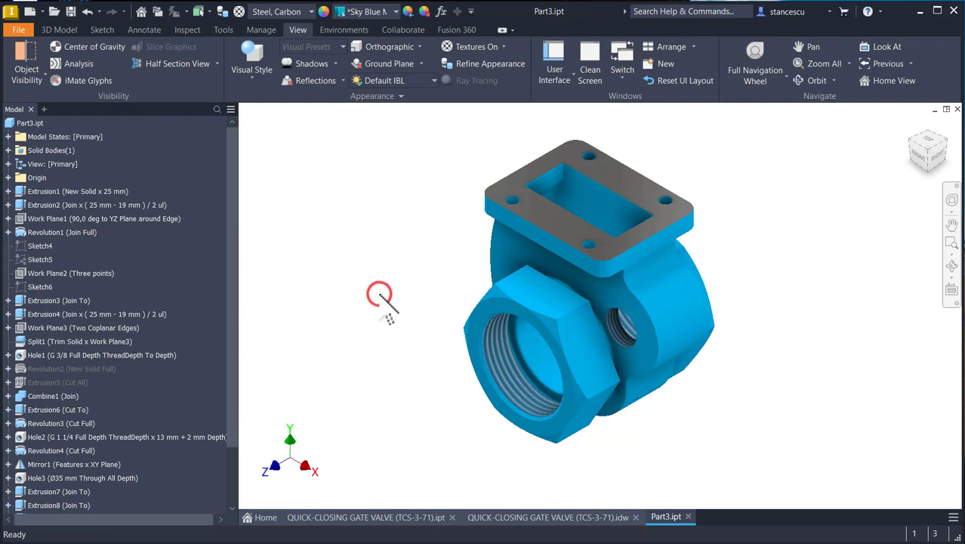